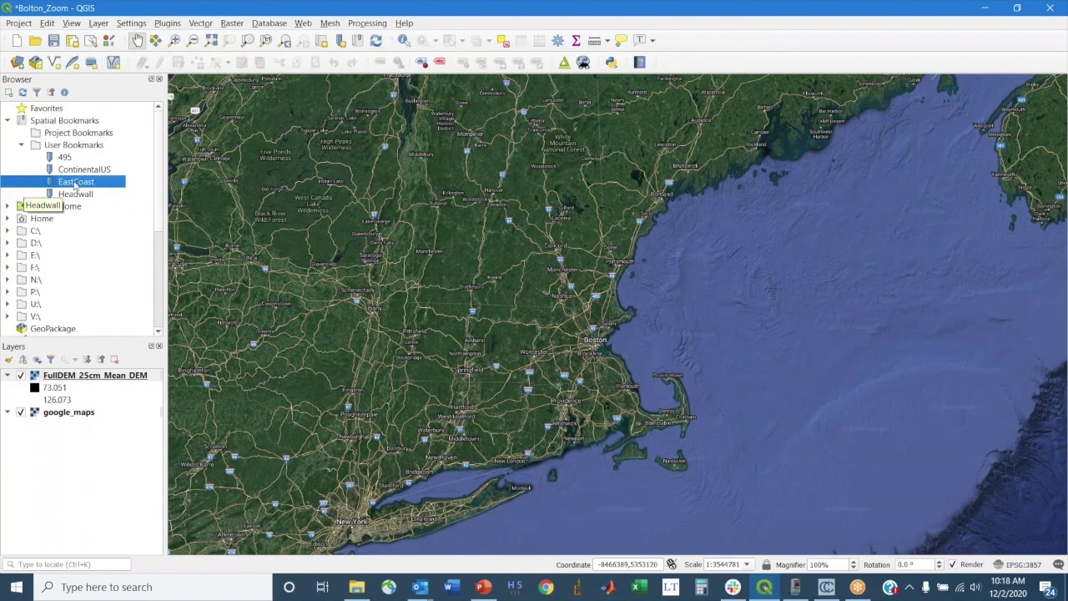
- Zoom the map to the 495 user bookmark and on to the Headwall bookmark
double_click(65, 158)
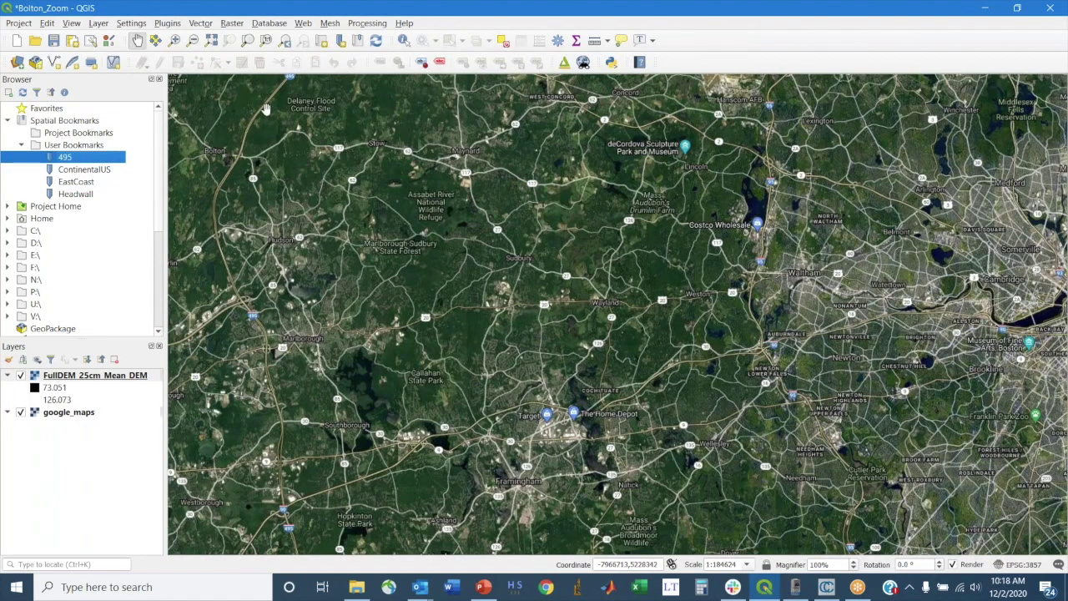
double_click(75, 194)
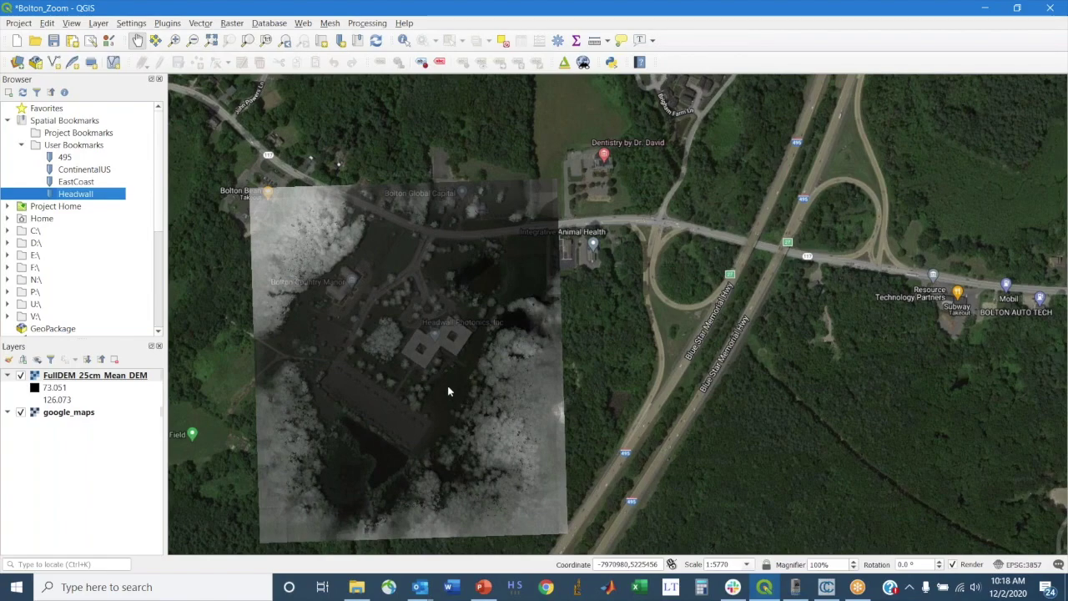
- Hide the FullDEM_25cm_Mean_DEM layer and examine the satellite imagery around the Headwall Photonics building and parking lot
key(space)
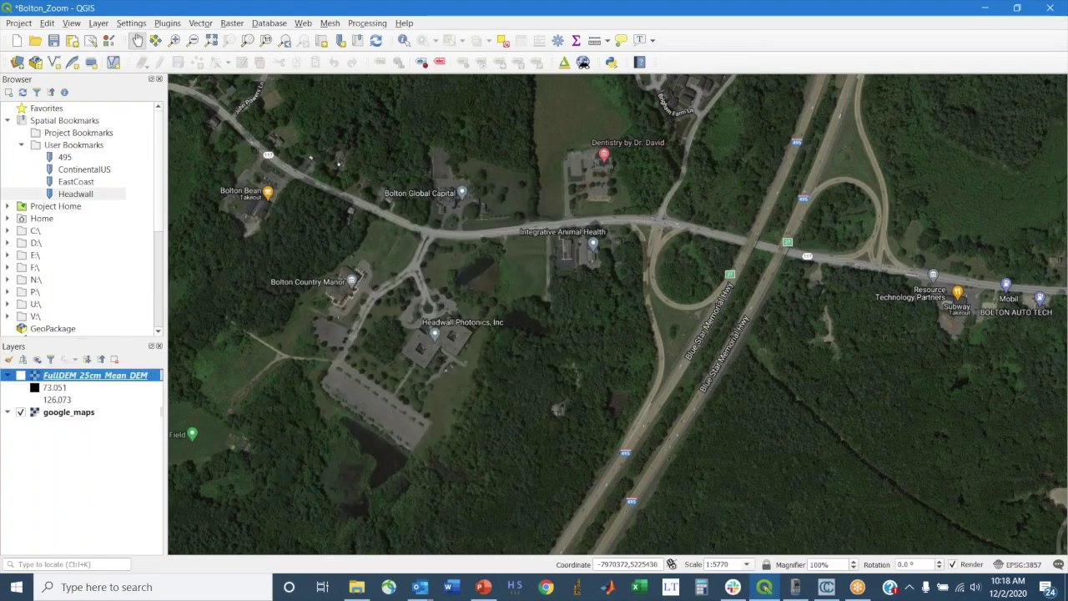
scroll(445, 382, up, 1)
drag(446, 348, 582, 451)
scroll(582, 451, up, 1)
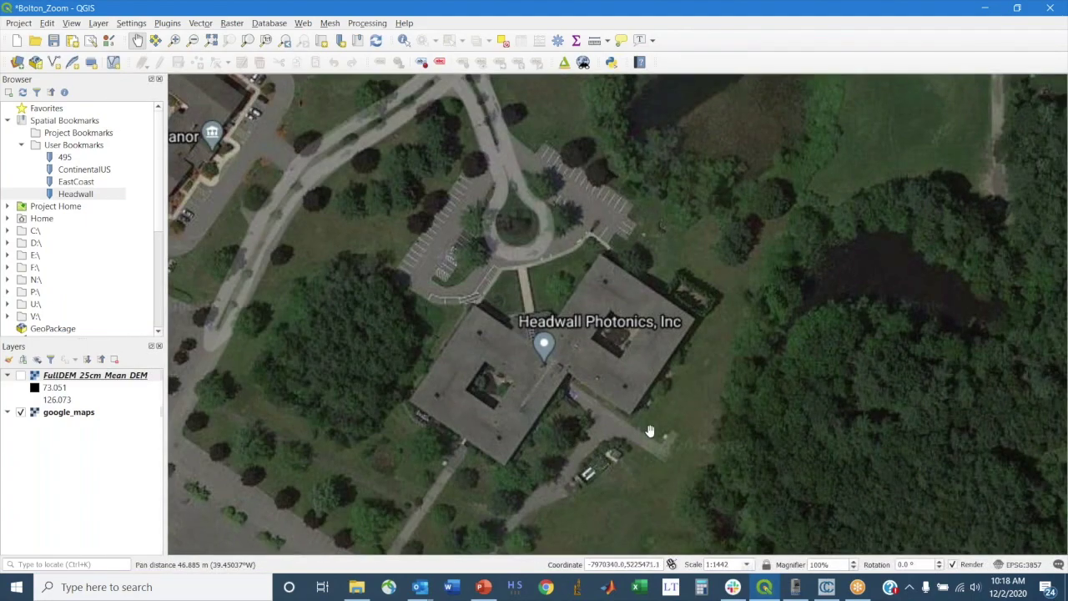
scroll(583, 433, down, 1)
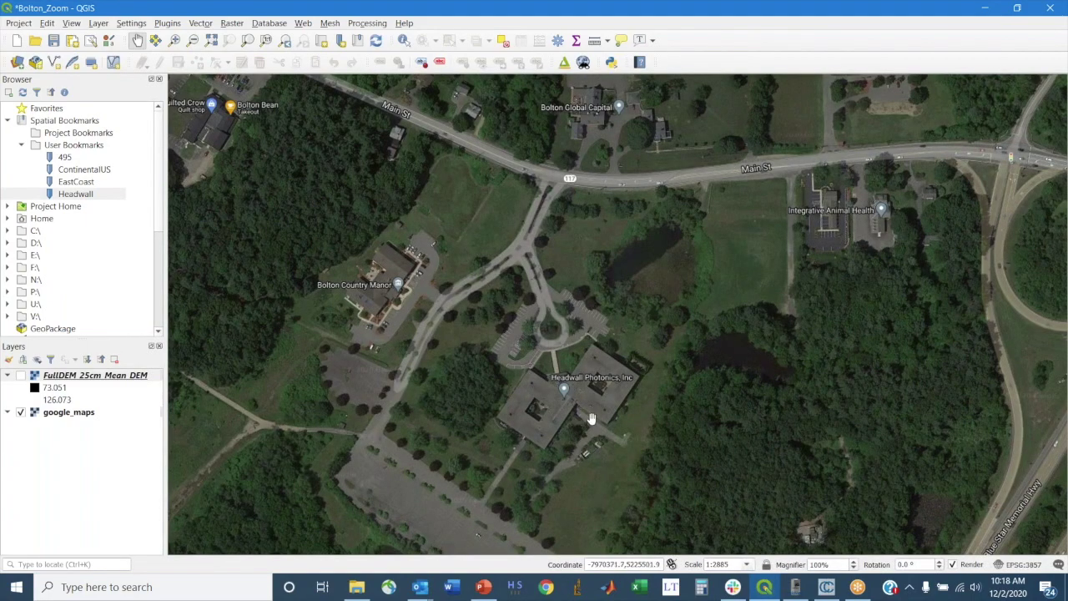
drag(577, 445, 524, 347)
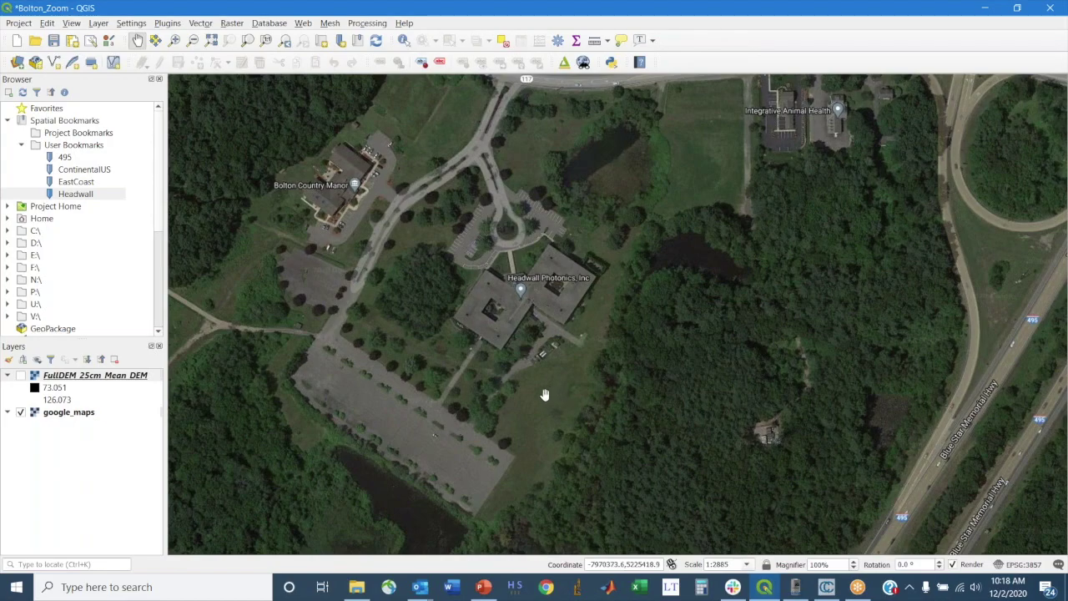
- Turn the FullDEM_25cm_Mean_DEM layer back on and view its coverage over the Headwall site
click(20, 375)
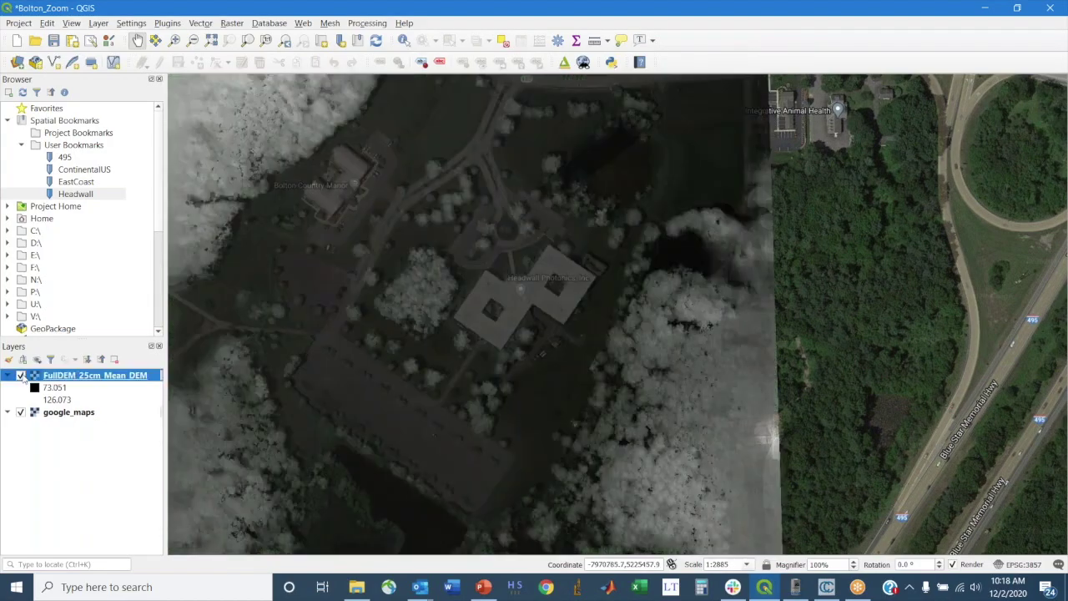
scroll(511, 328, down, 1)
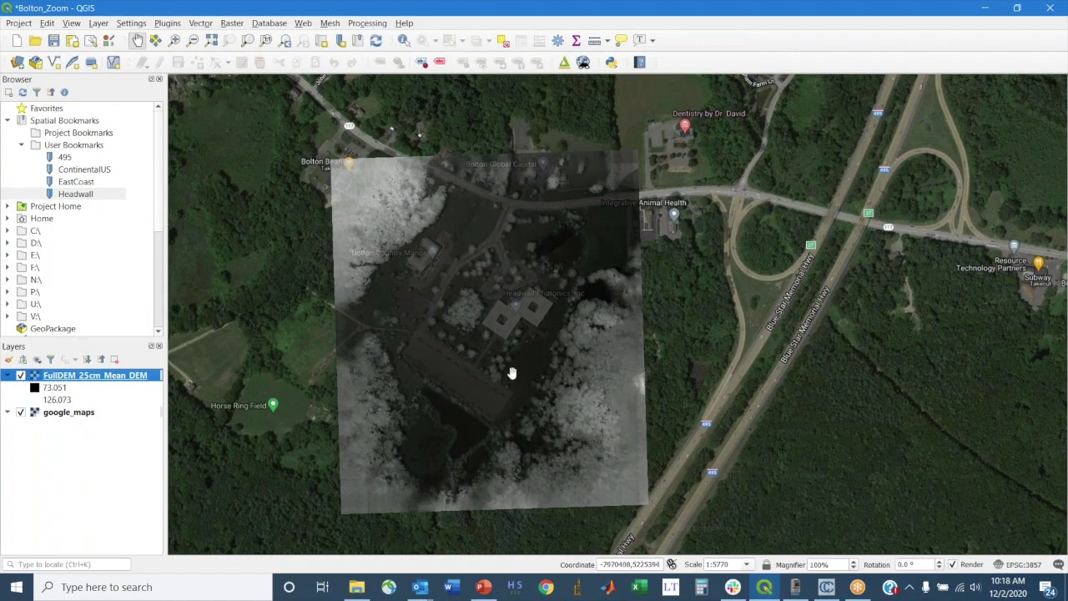
scroll(512, 372, up, 1)
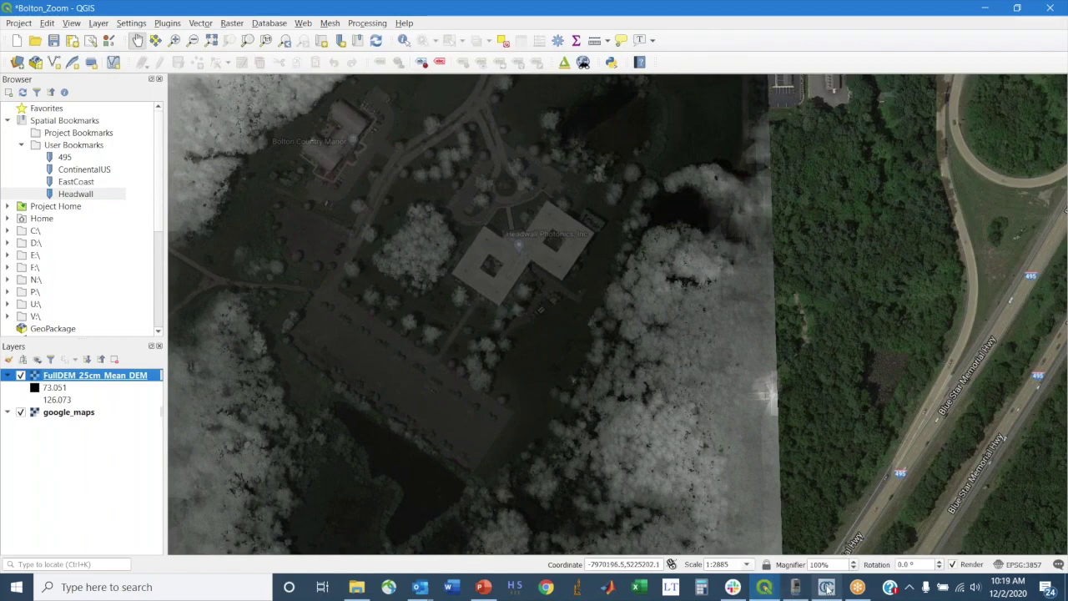
- Switch to CloudCompare and maximize its window
mouse_move(826, 588)
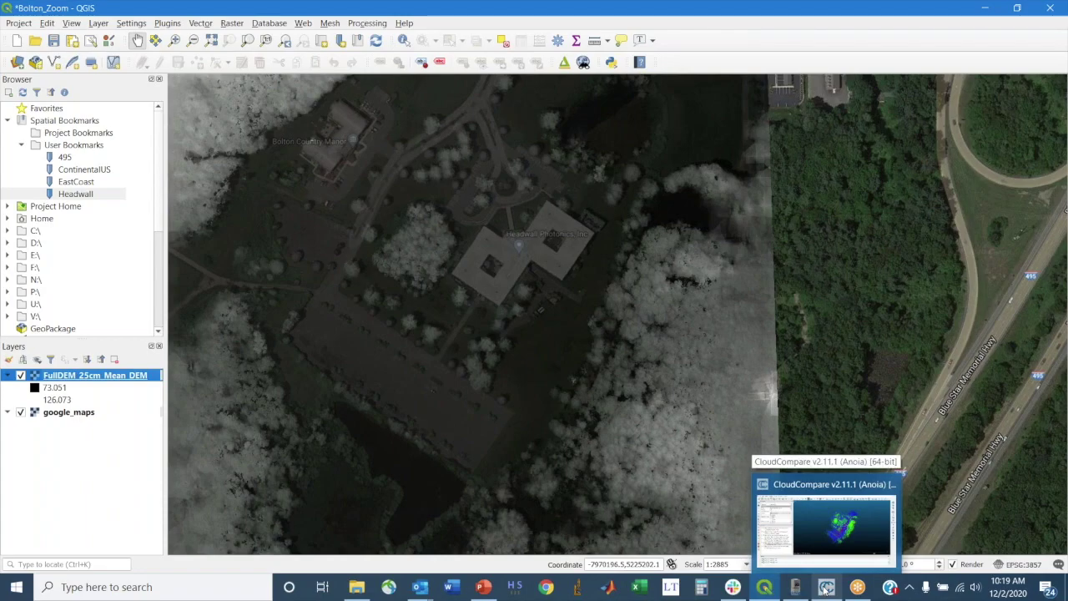
click(827, 589)
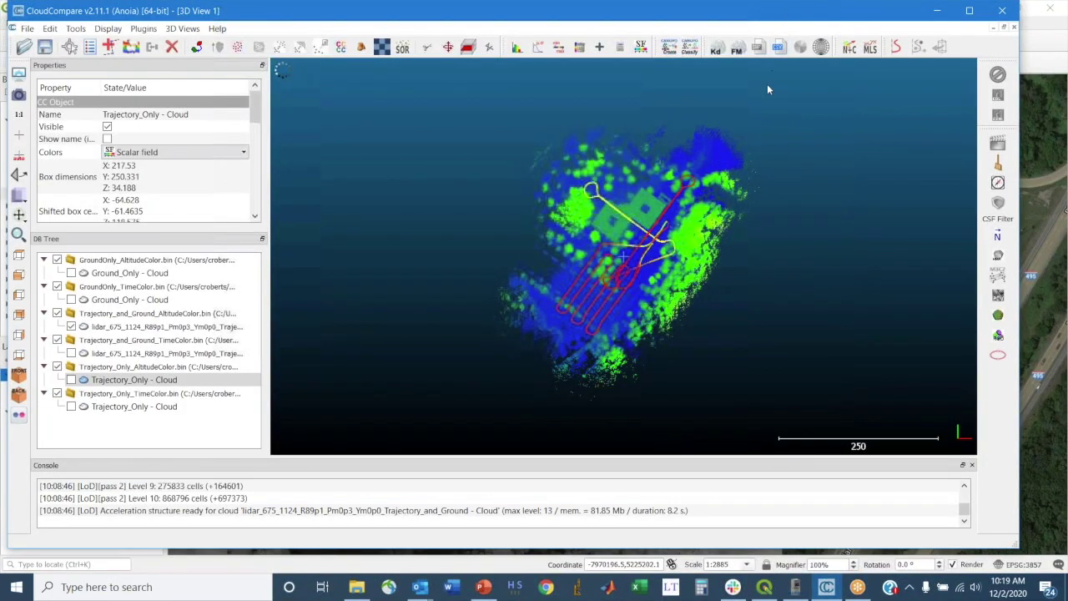
drag(783, 13, 828, 53)
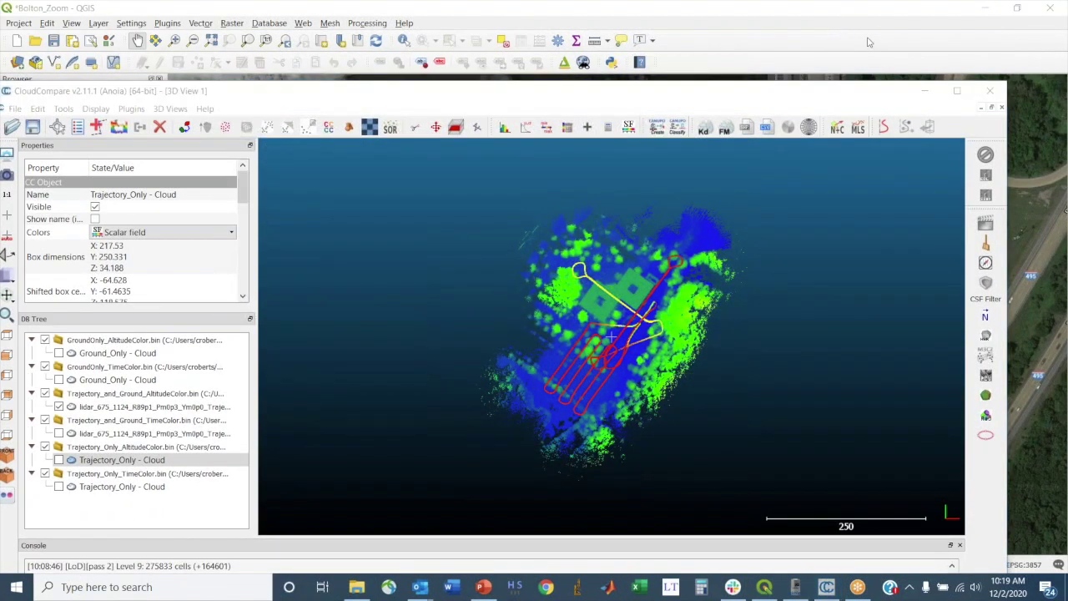
click(764, 96)
click(956, 91)
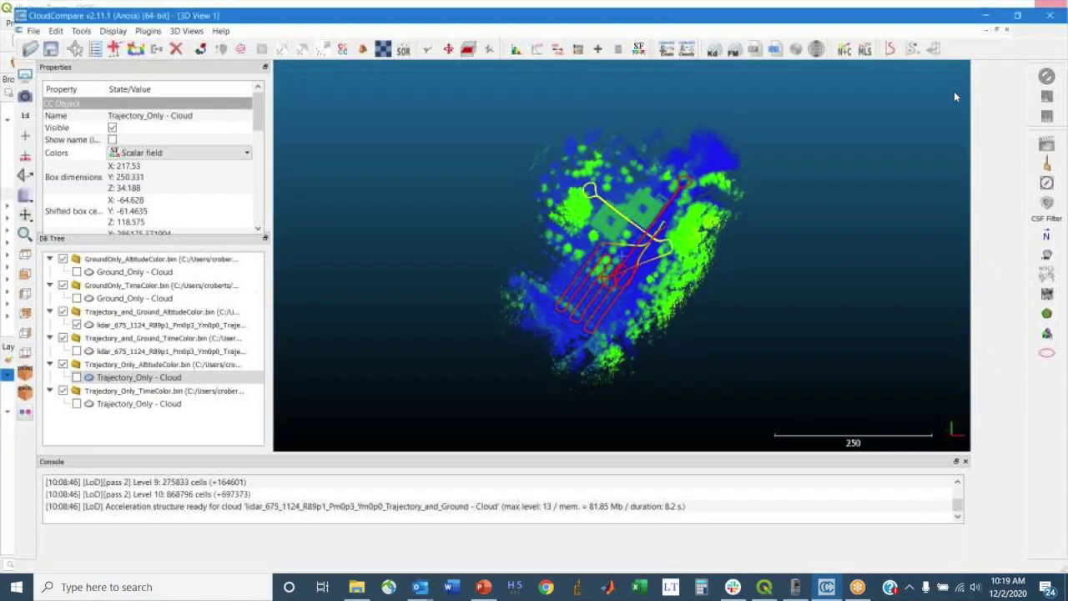
- Examine the altitude-colored trajectory and ground cloud up close from a low oblique angle
scroll(700, 342, up, 5)
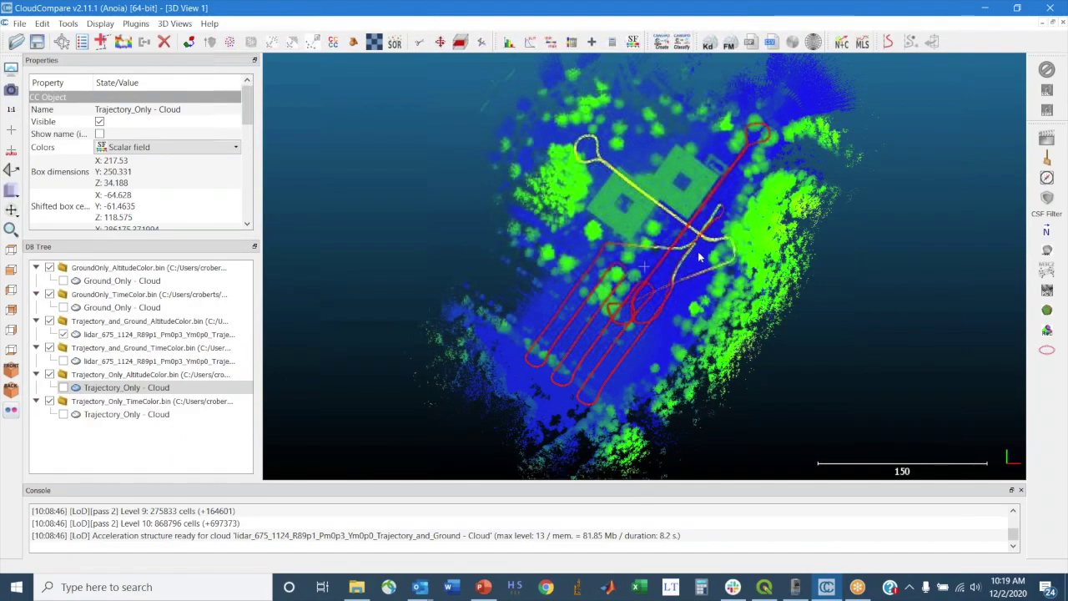
drag(673, 376, 730, 311)
scroll(705, 332, up, 3)
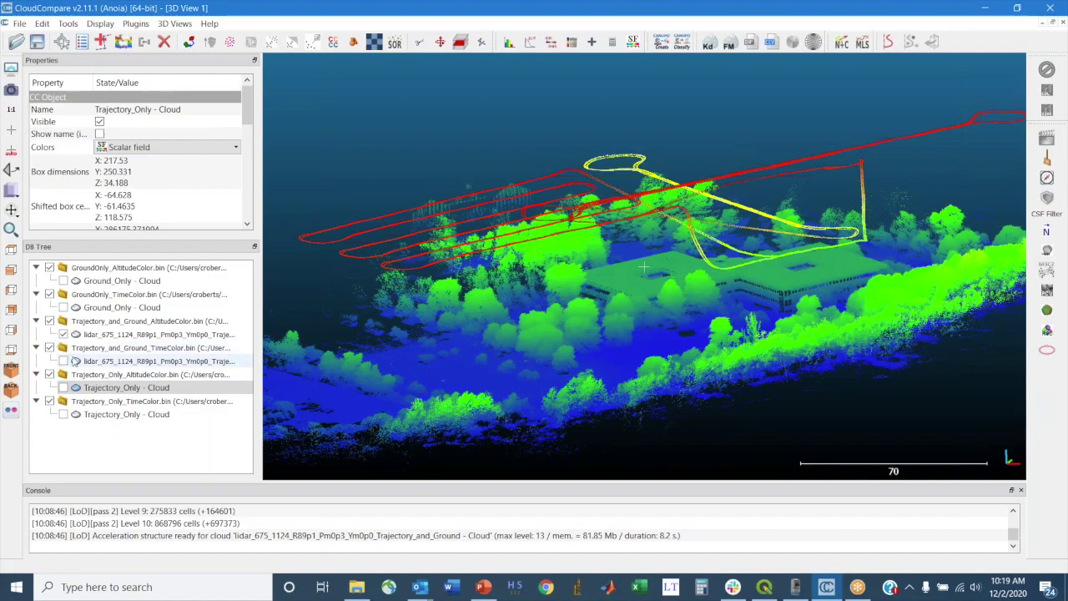
- Display the time-colored trajectory and ground cloud instead of the altitude-colored one and view it from several angles
click(64, 360)
click(63, 333)
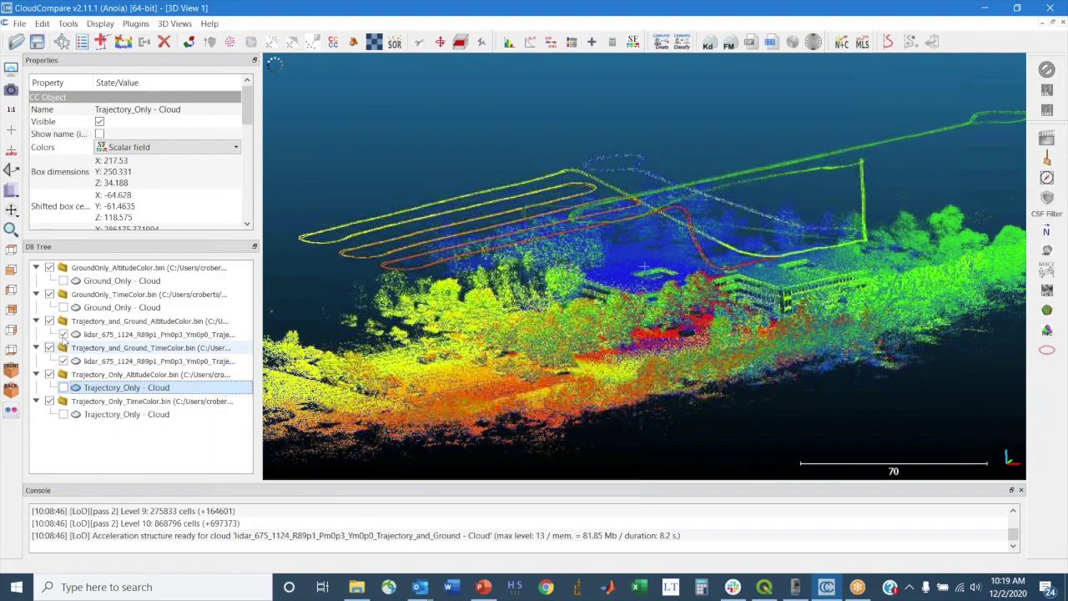
drag(600, 367, 621, 355)
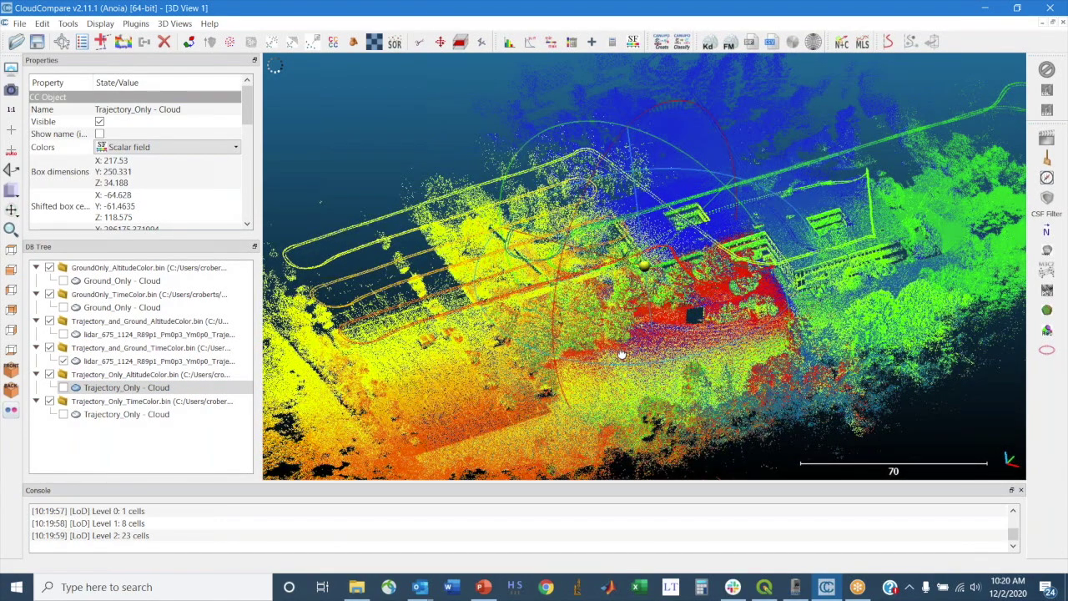
drag(722, 308, 683, 248)
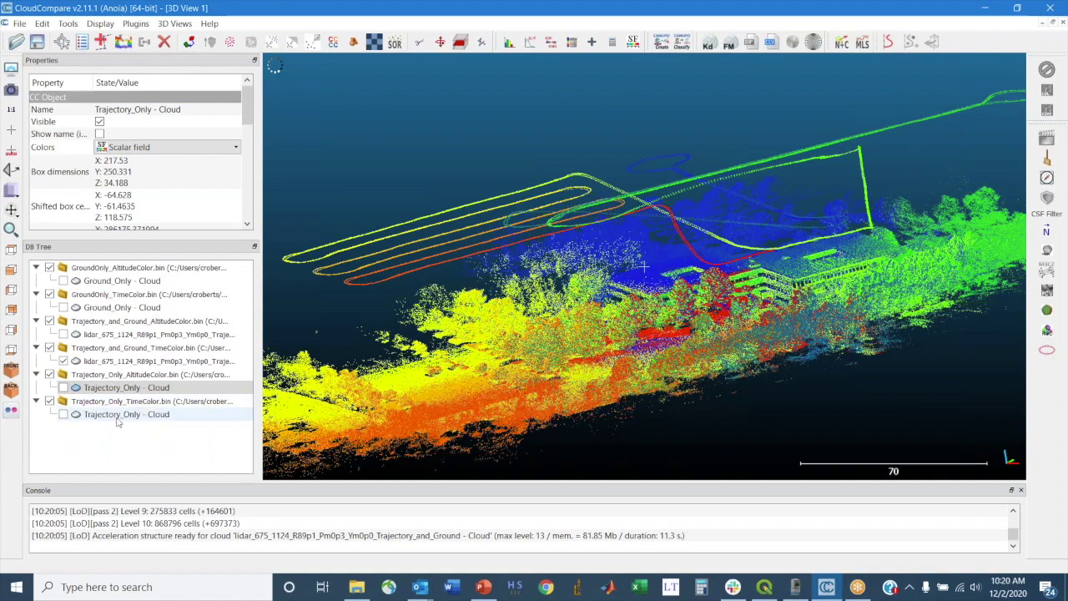
- Show the time-colored Trajectory_Only cloud, hide the combined trajectory and ground cloud, and view the whole flight path from above
click(62, 415)
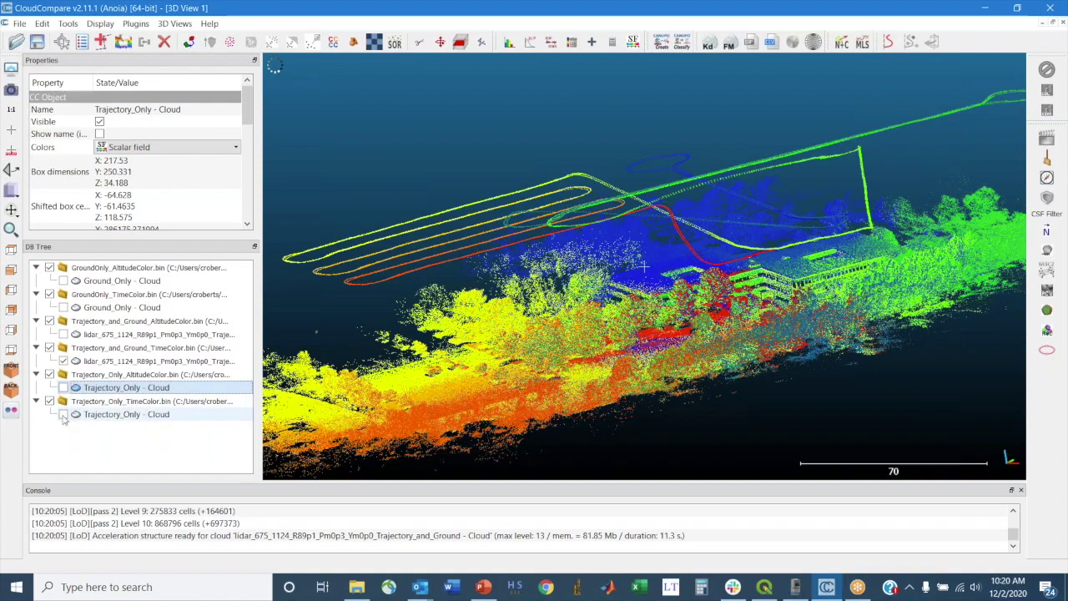
click(62, 361)
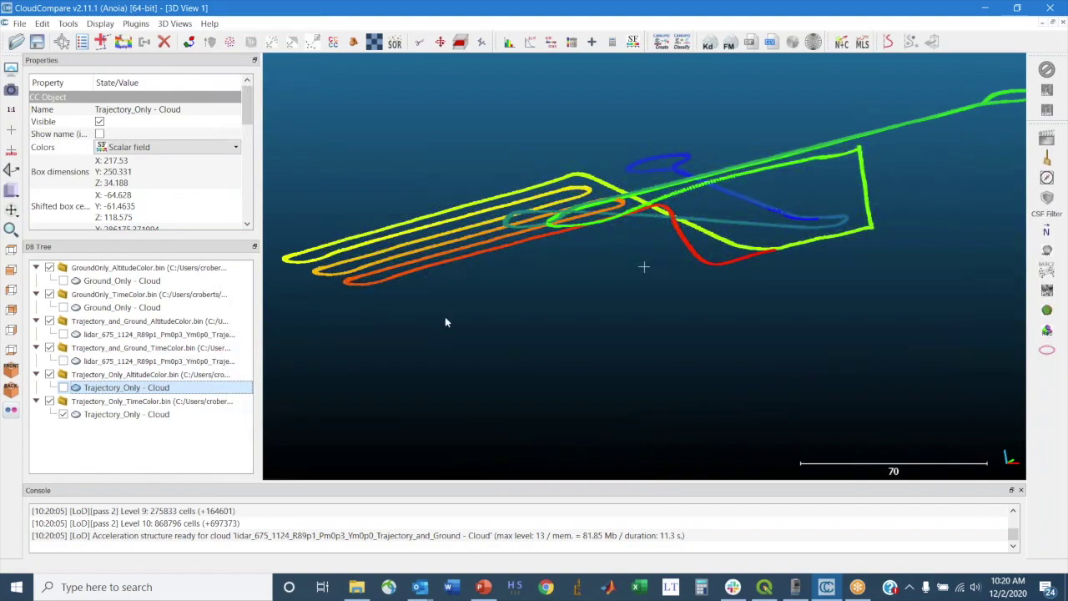
drag(632, 239, 803, 261)
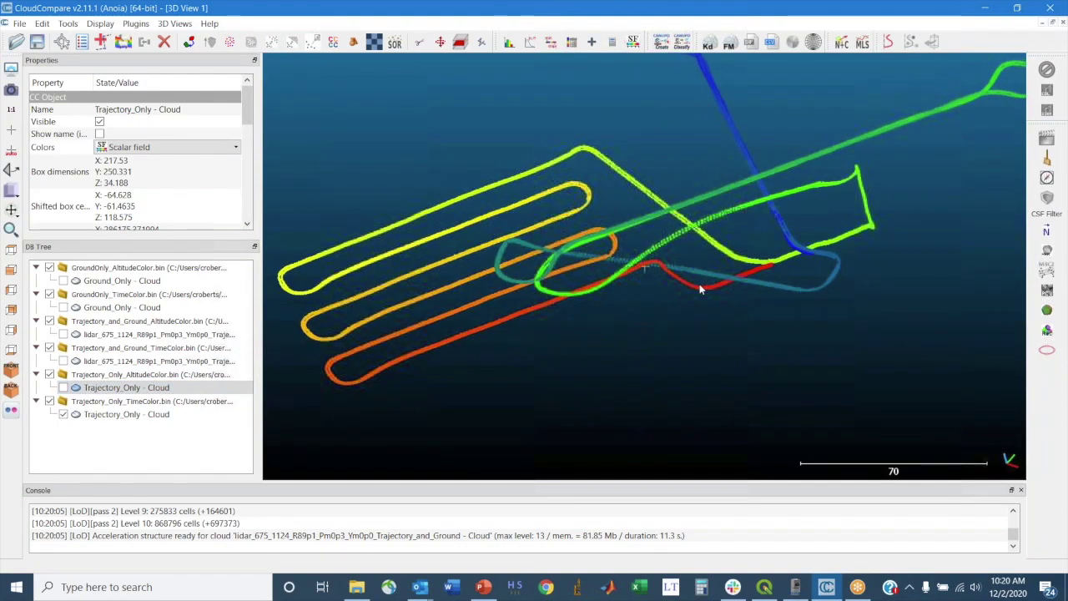
scroll(809, 261, down, 2)
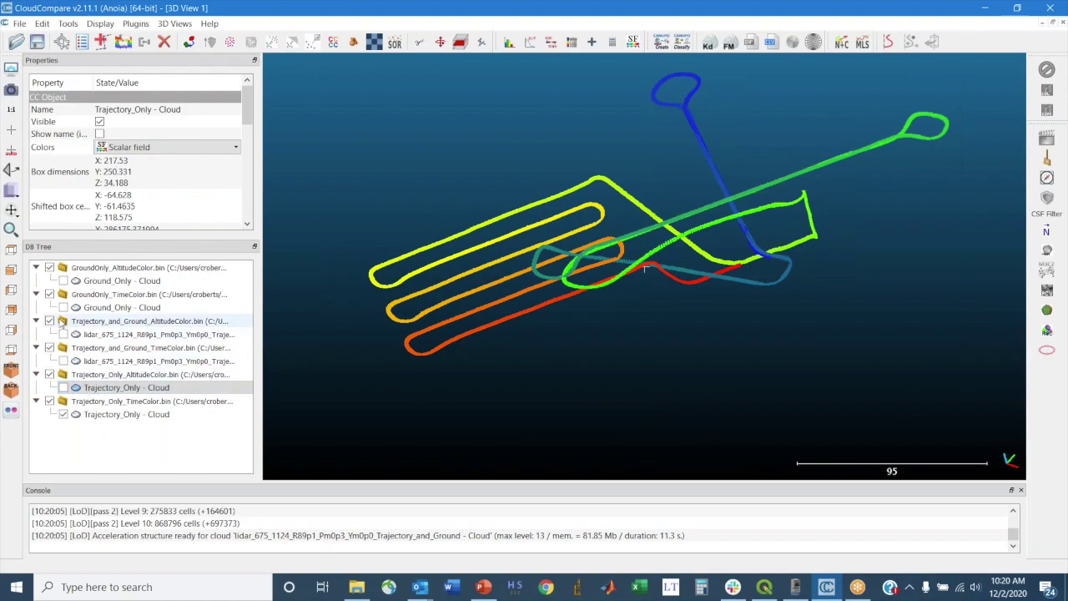
- Overlay the altitude-colored Ground_Only cloud beneath the trajectory to compare them, and hide it again
click(63, 280)
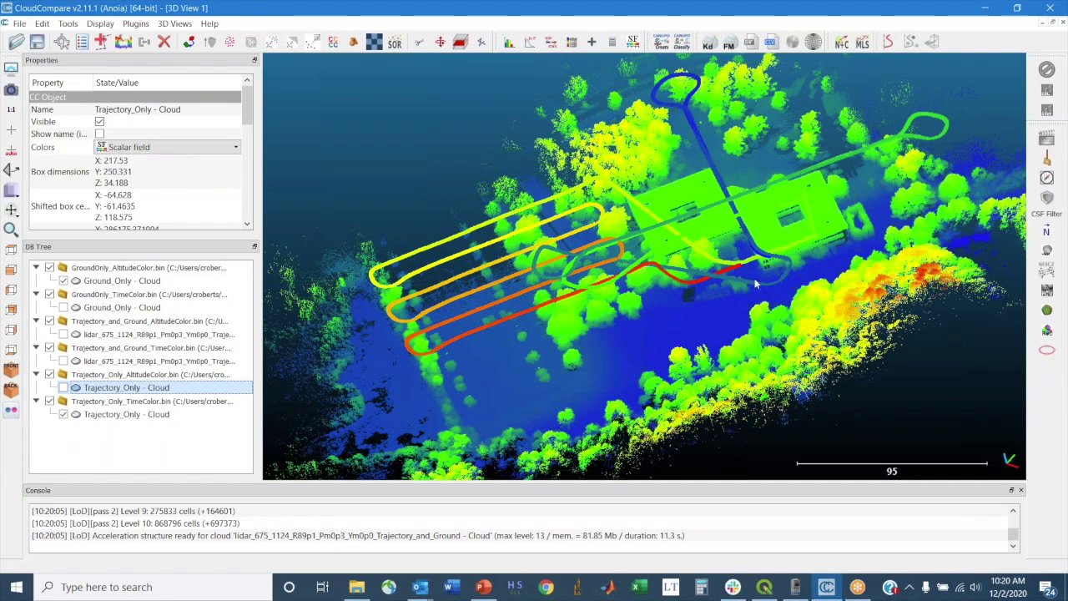
click(64, 282)
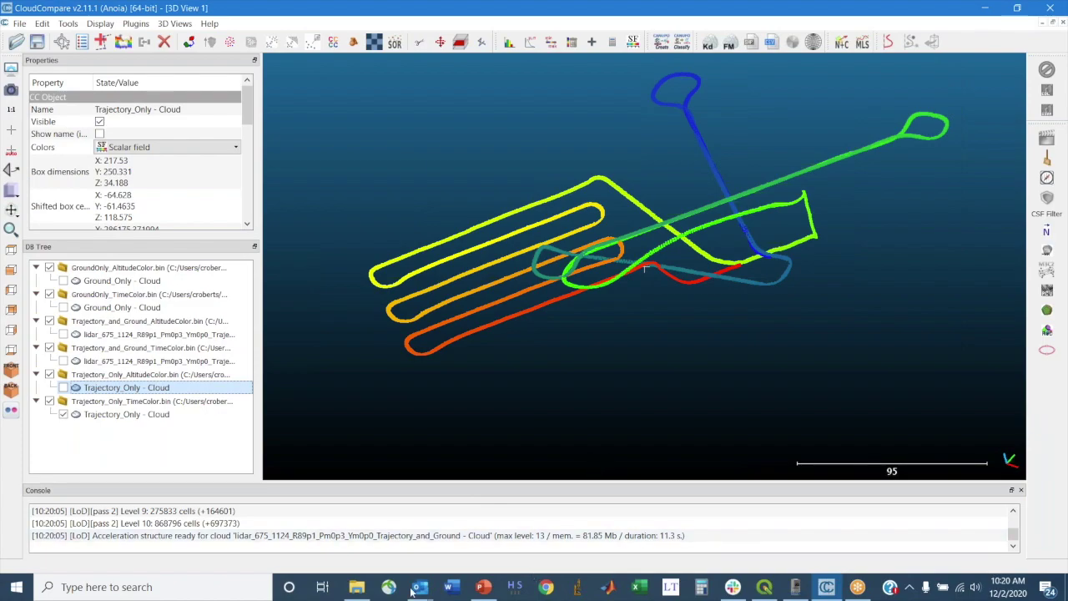
- Launch HPI_Trajectory_Plotter from the LiDAR_Training folder and bring its IMU/GPS file selection dialog forward
click(357, 586)
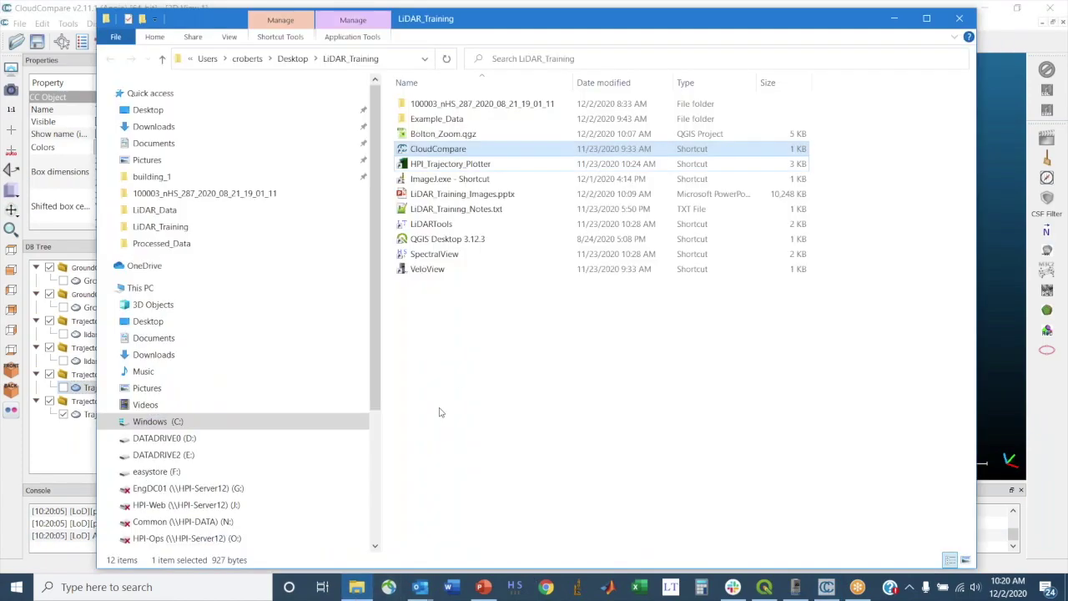
click(440, 167)
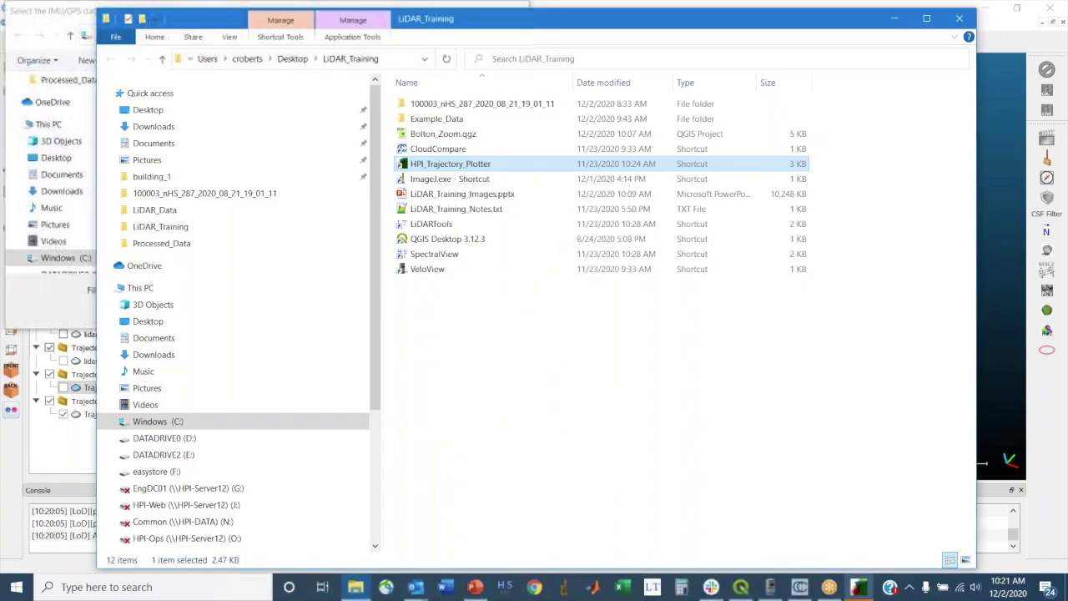
right_click(268, 110)
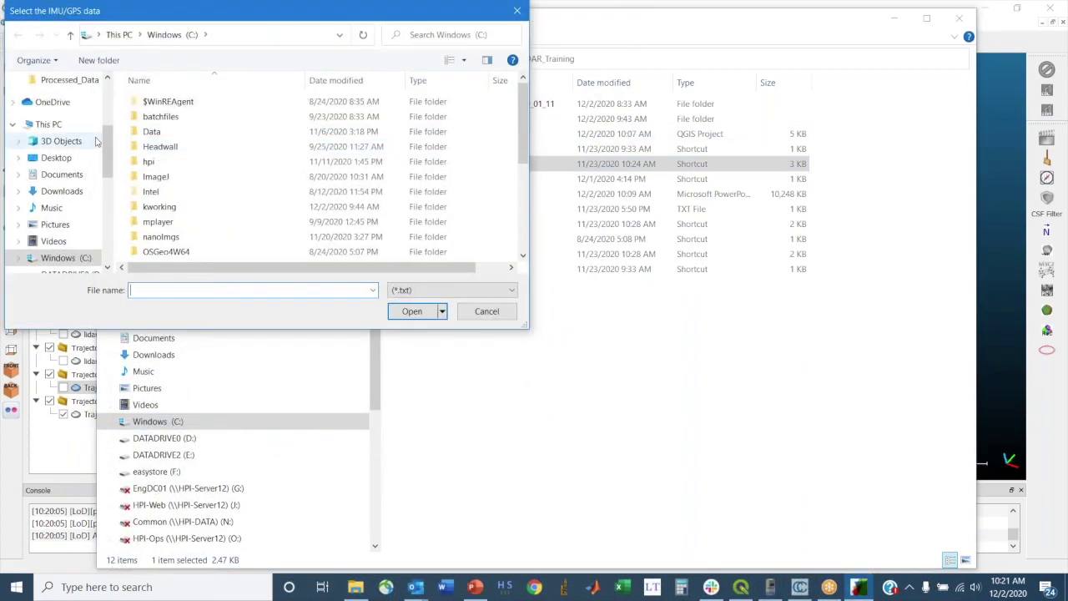
- Load imu_gps.txt from the 100003_nHS_287_2020_08_21_19_01_11 folder inside the desktop's LiDAR_Training folder to plot the trajectory
scroll(107, 143, up, 3)
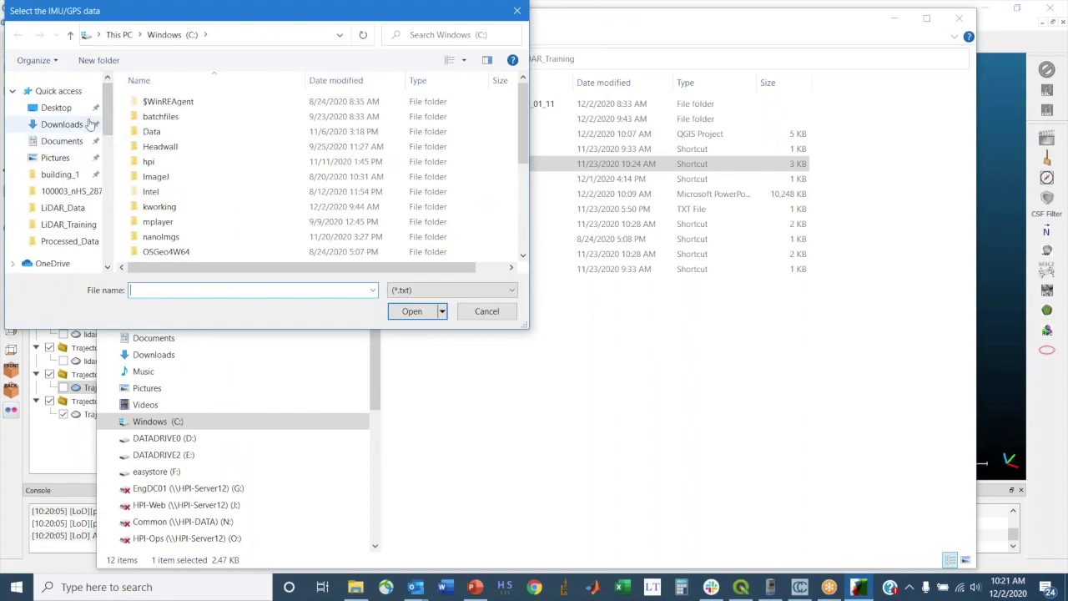
click(56, 108)
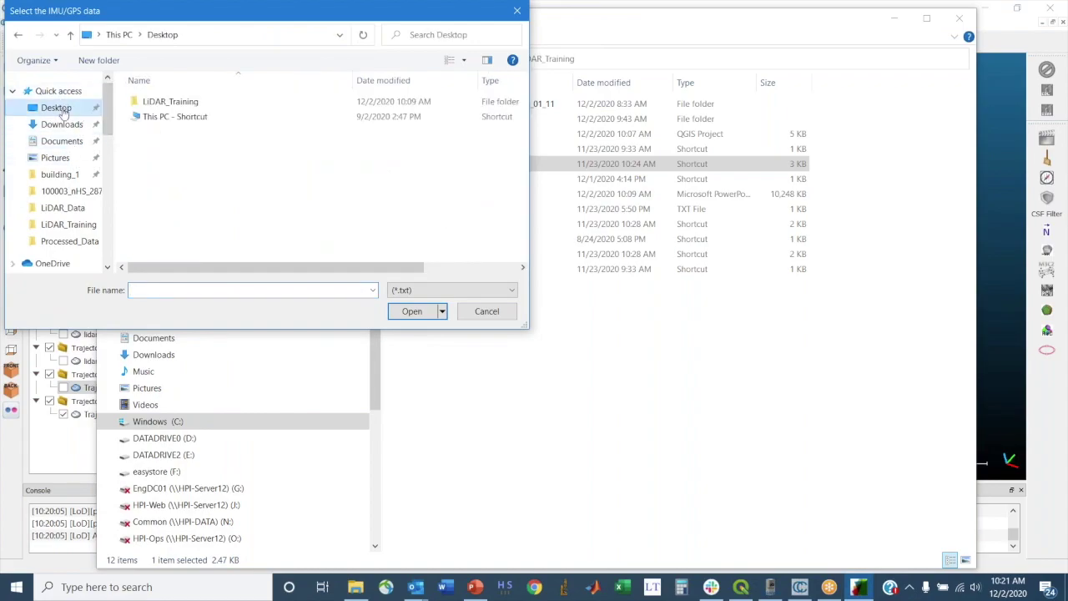
double_click(167, 102)
double_click(166, 101)
scroll(209, 167, down, 4)
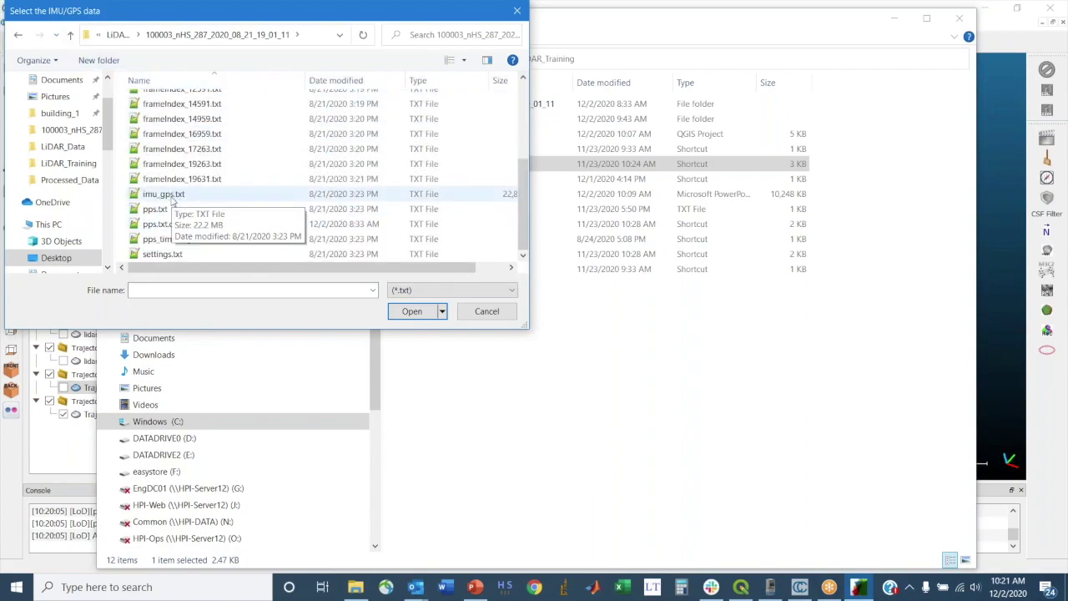
click(171, 194)
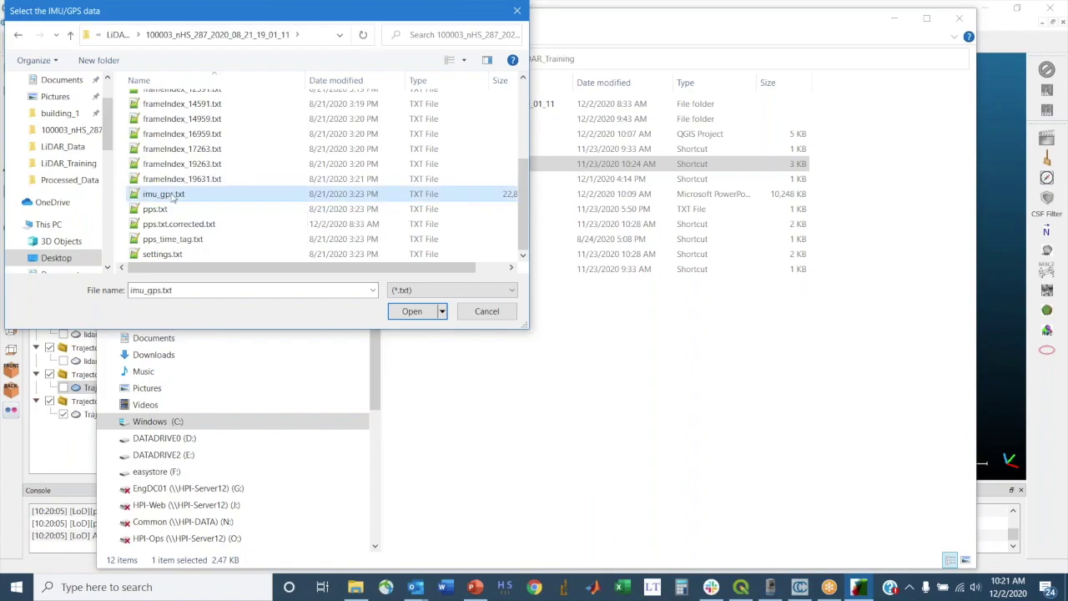
click(413, 311)
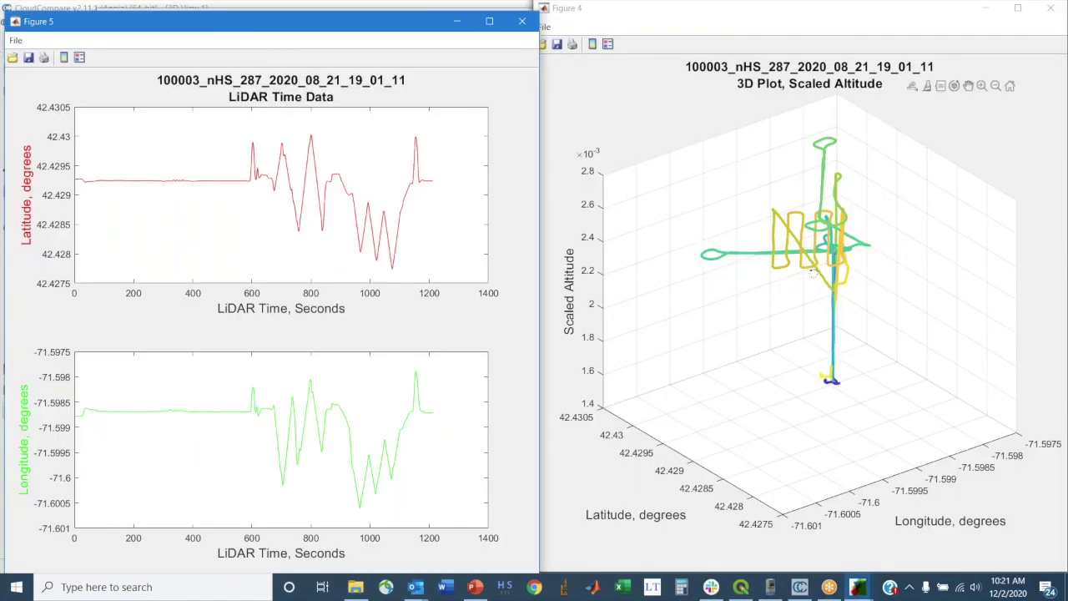
- Return to CloudCompare to view the trajectory from a low side angle, and bring the plotter's Figure 1 flight path forward for comparison
click(799, 586)
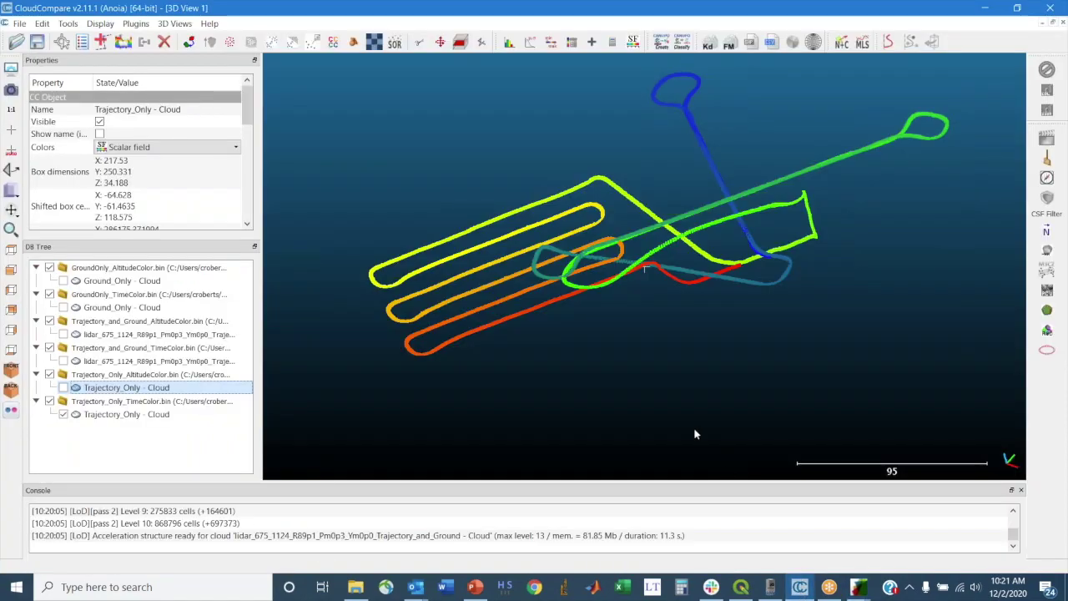
drag(655, 271, 820, 191)
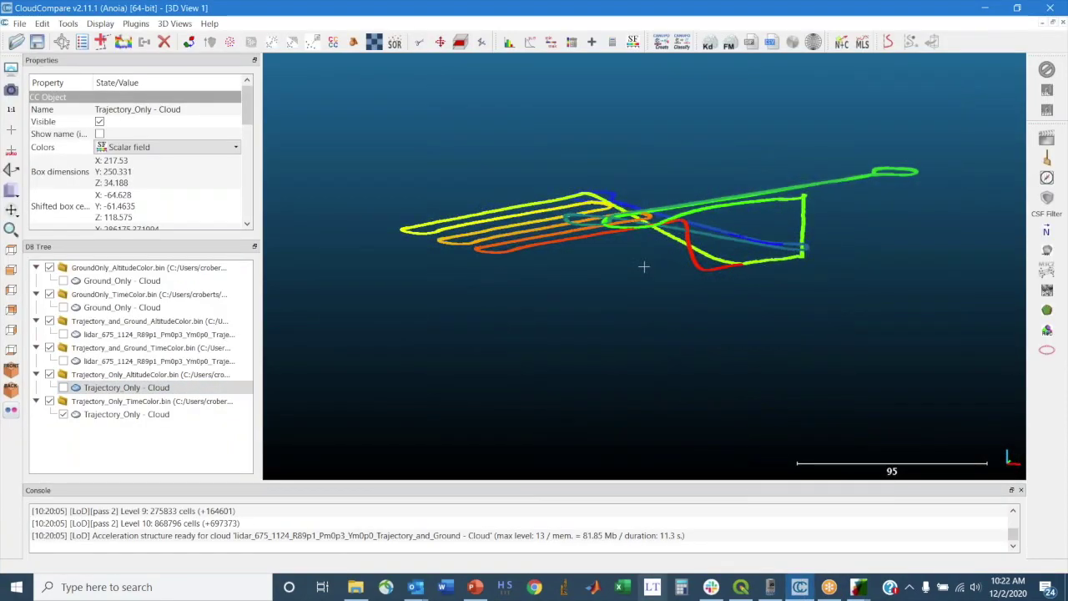
mouse_move(858, 587)
click(680, 513)
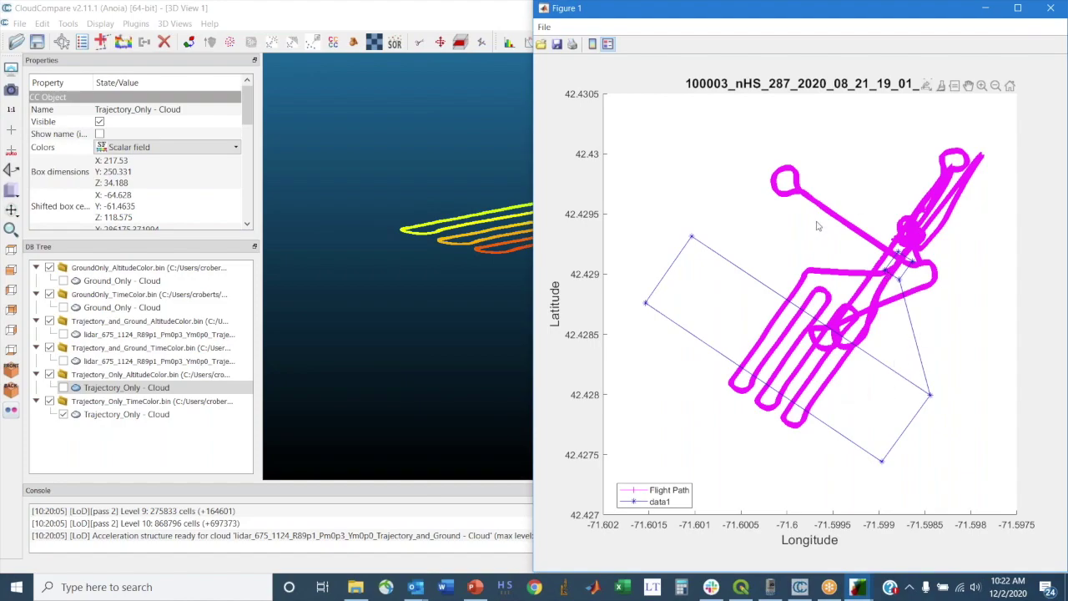
- Return to CloudCompare, set the top view, and briefly overlay the time-colored Ground_Only cloud beneath the trajectory
click(267, 18)
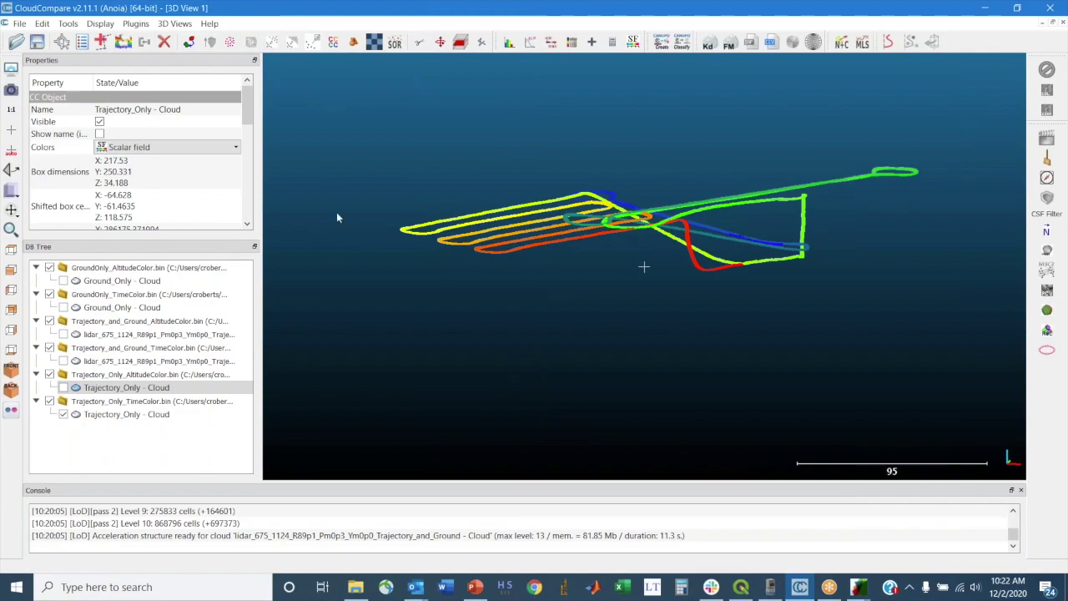
click(11, 250)
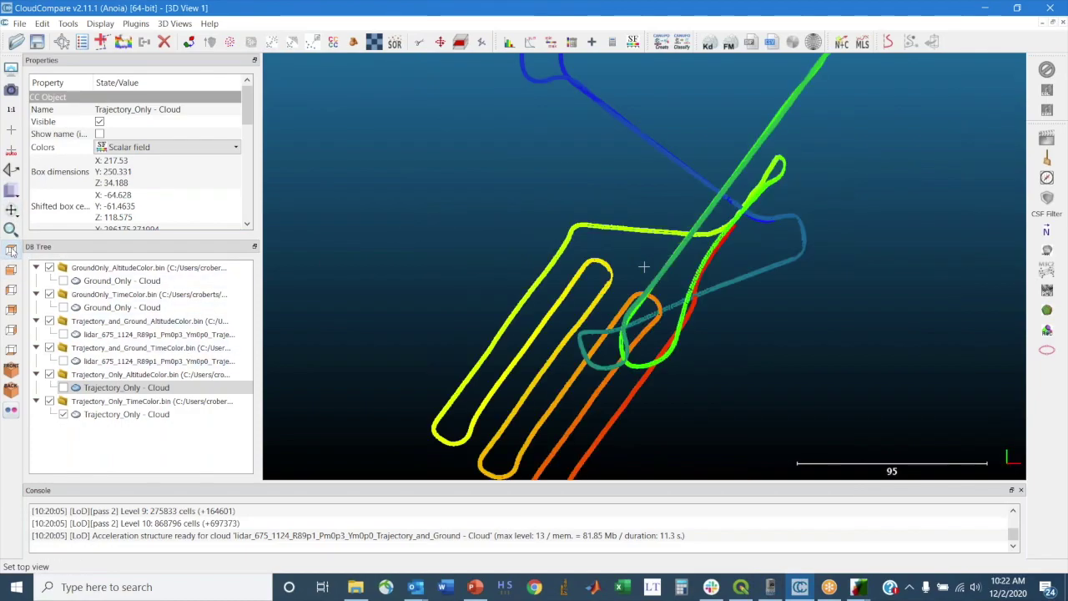
click(63, 307)
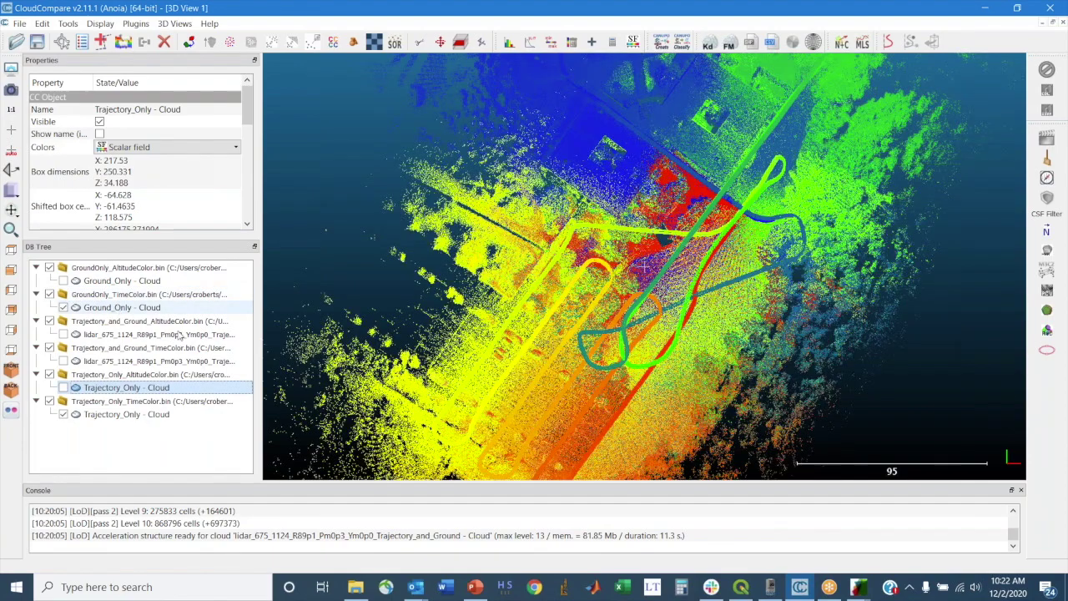
click(63, 307)
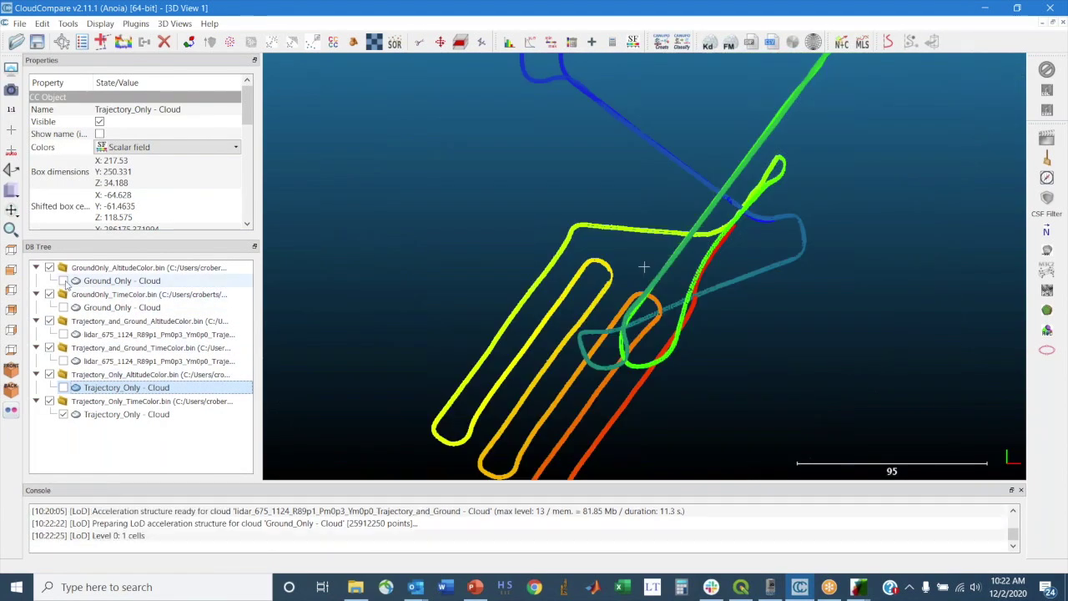
- Overlay the altitude-colored Ground_Only cloud to compare the whole trajectory with the buildings and trees, and hide the cloud again
click(63, 282)
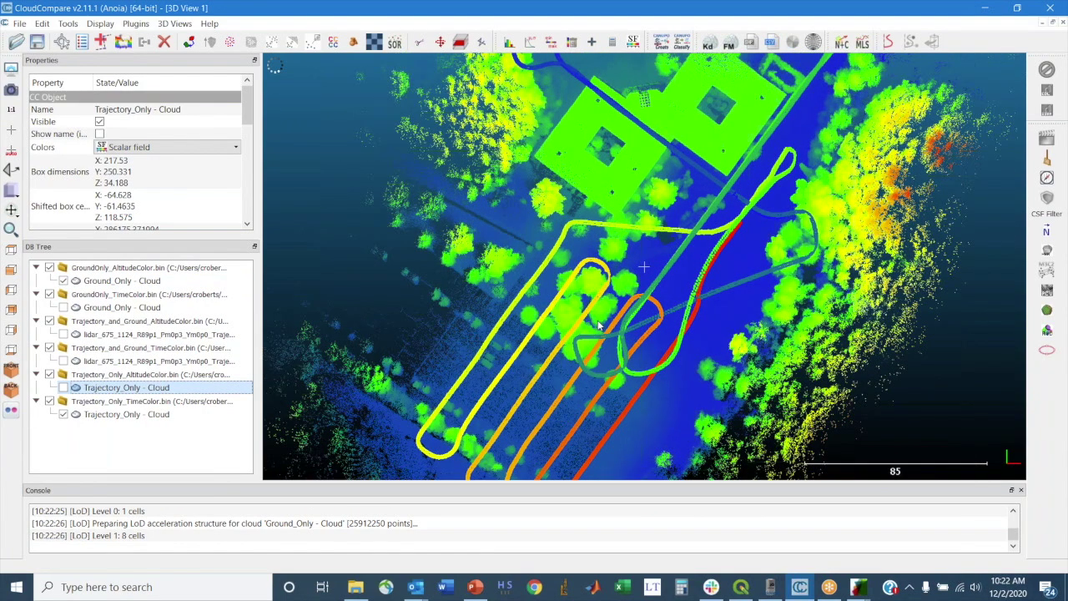
scroll(595, 317, down, 2)
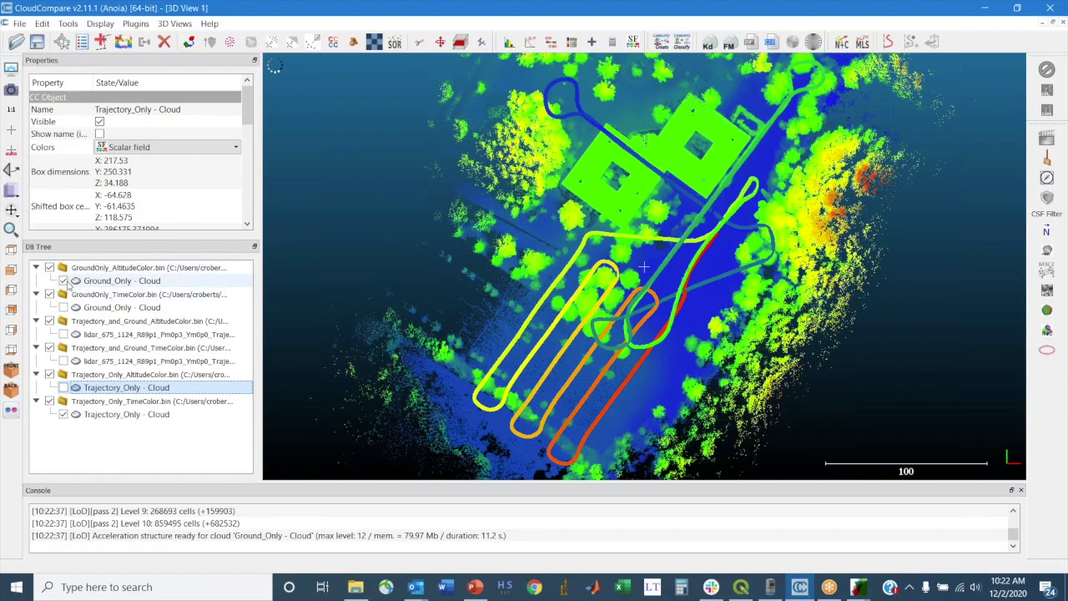
click(63, 282)
drag(720, 258, 740, 271)
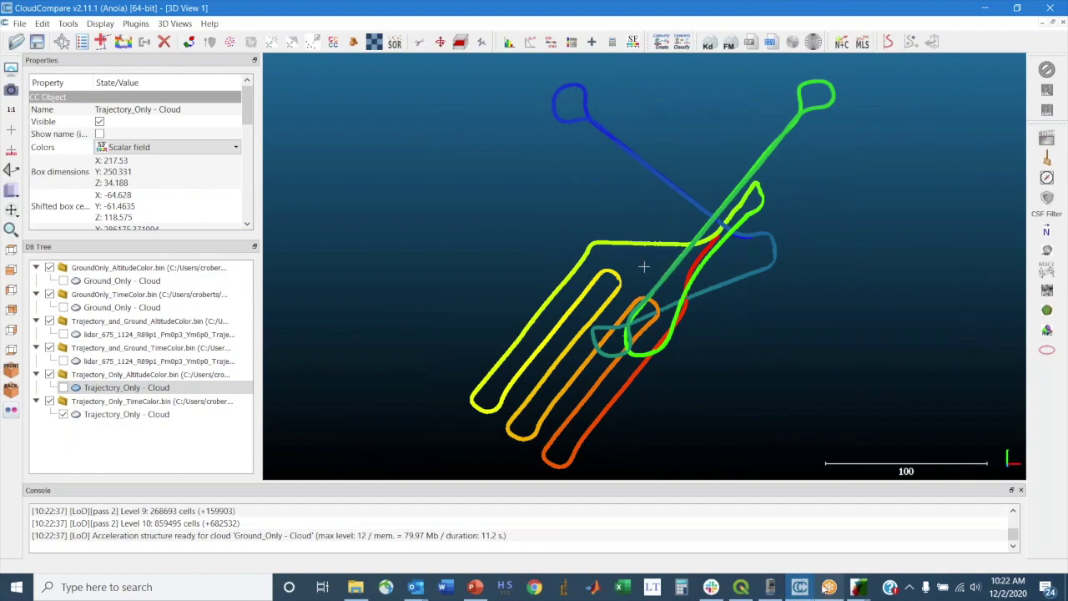
- Bring the plotter's Figure 5 LiDAR Time Data forward and zoom its latitude plot to about 660 to 775 seconds
mouse_move(857, 590)
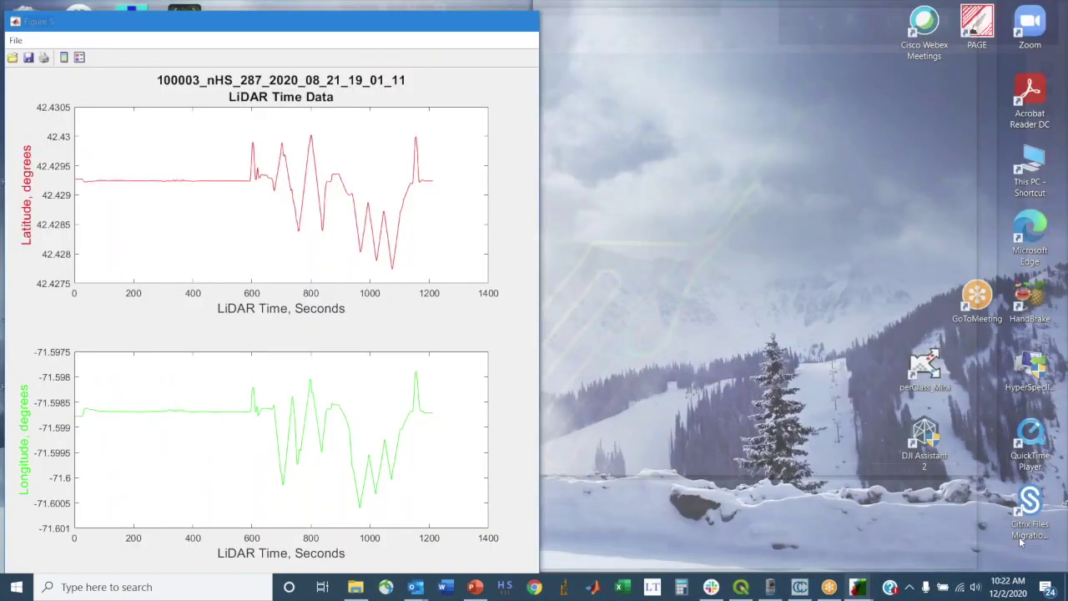
click(1010, 534)
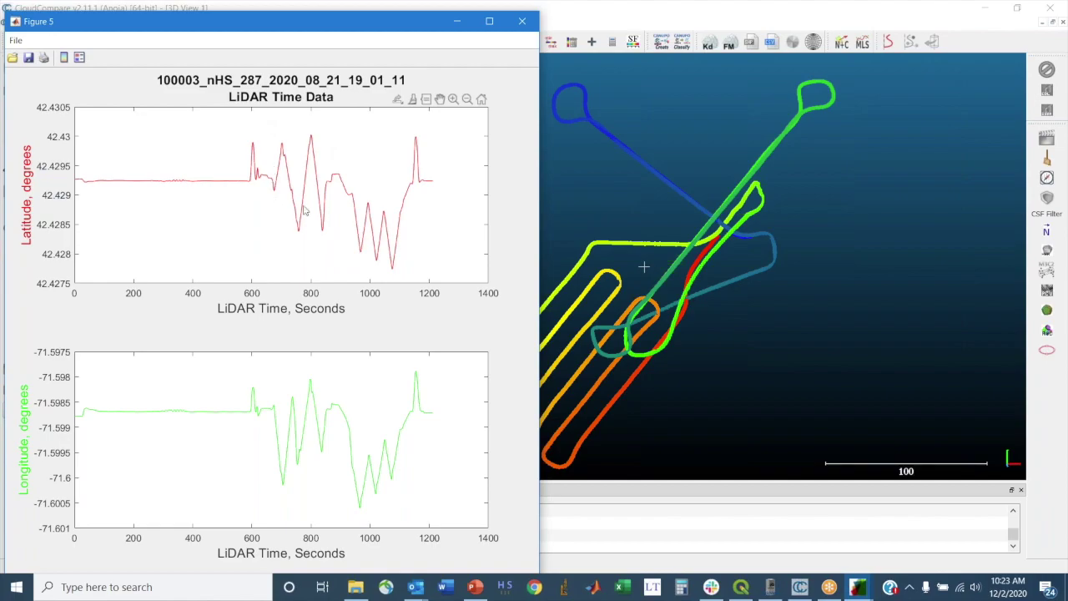
click(453, 100)
drag(272, 131, 303, 214)
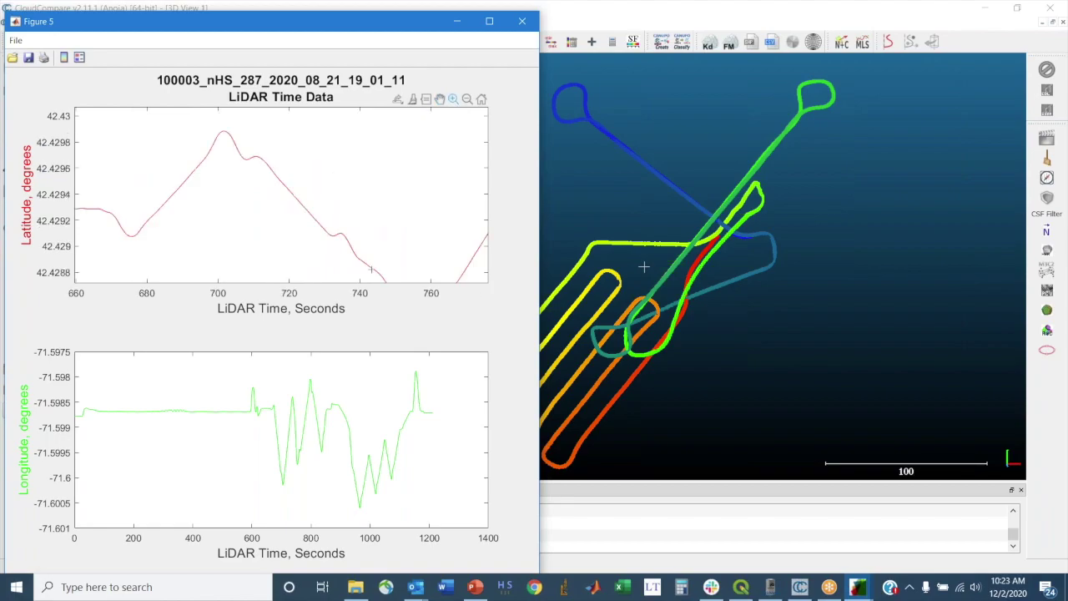
- Place two data tips on the latitude curve, at about 689.6 and 719.4 seconds, to mark one pass's start and end times
click(426, 99)
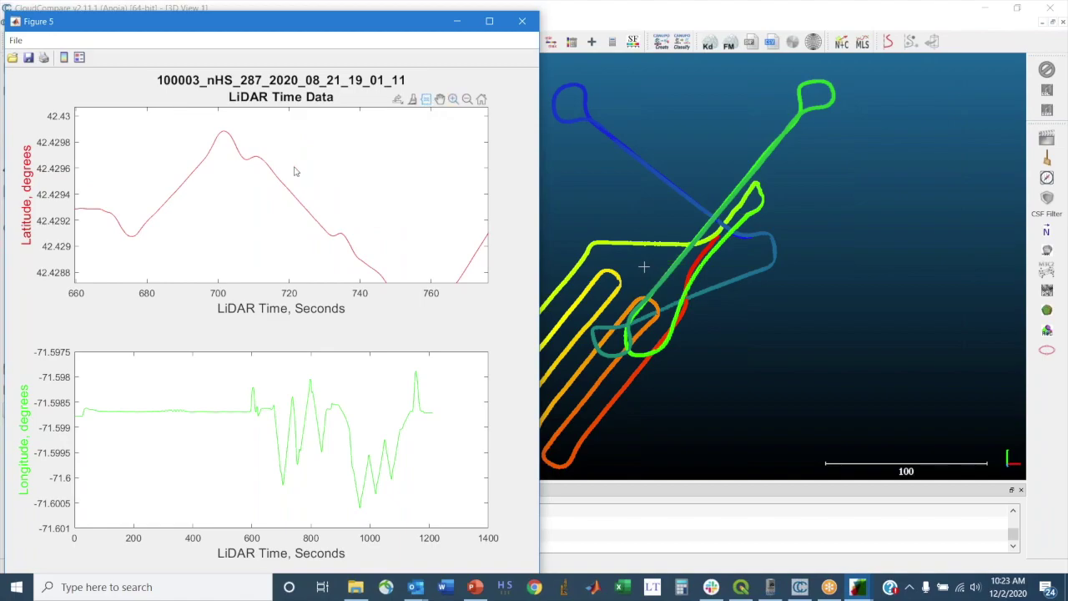
click(180, 187)
right_click(193, 205)
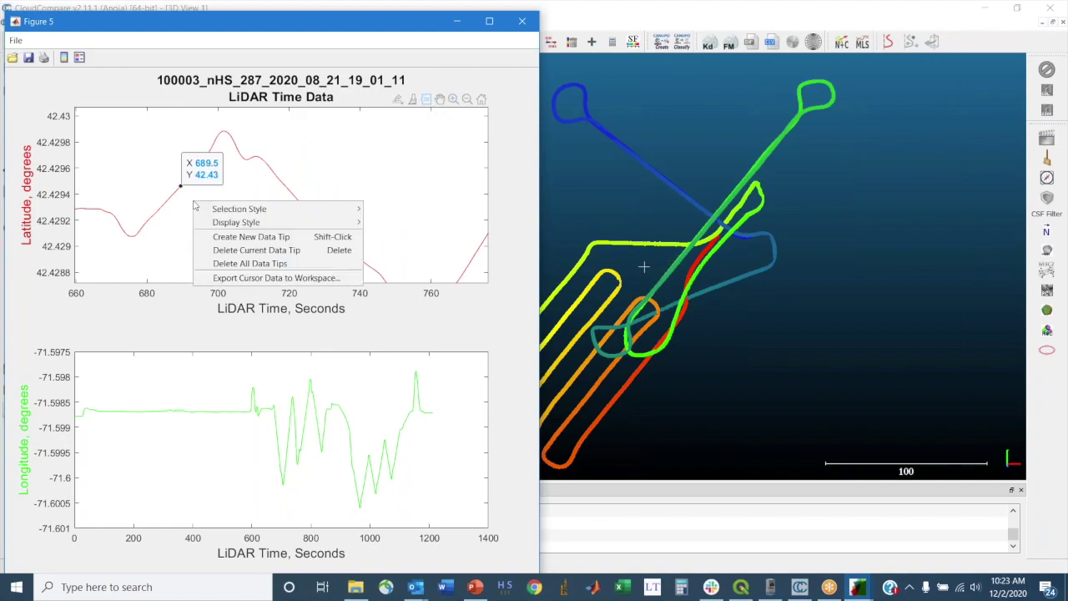
click(235, 237)
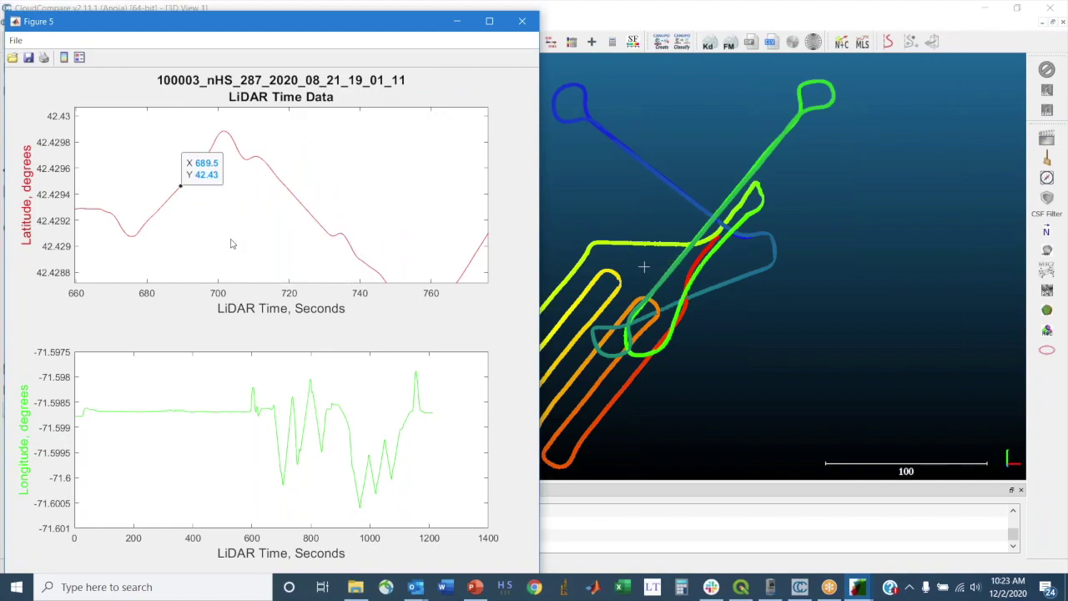
click(285, 189)
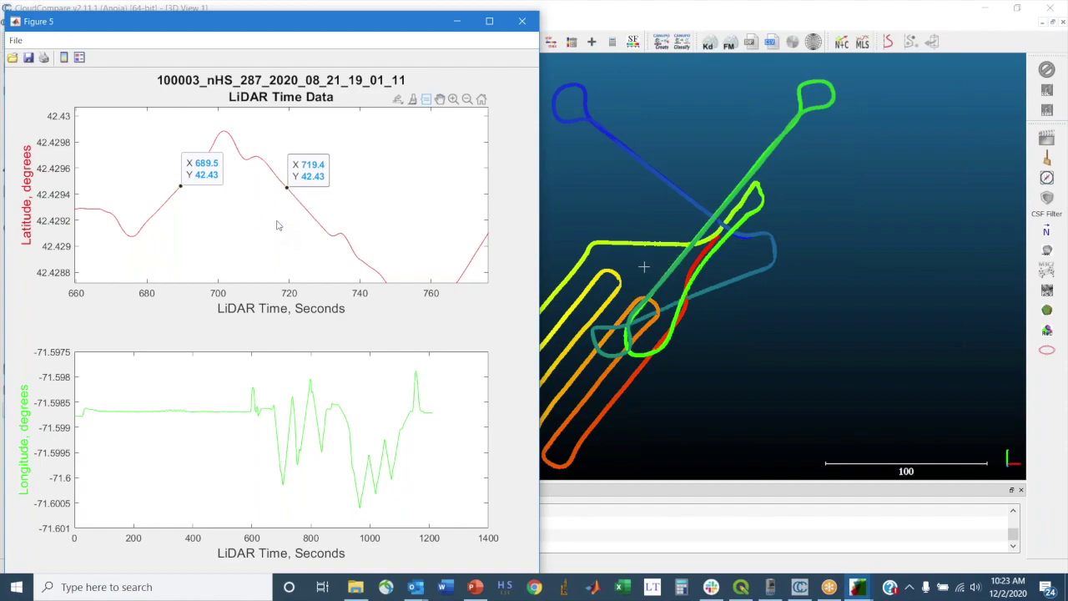
click(180, 188)
mouse_move(180, 188)
mouse_down()
mouse_move(167, 199)
mouse_move(180, 185)
mouse_up()
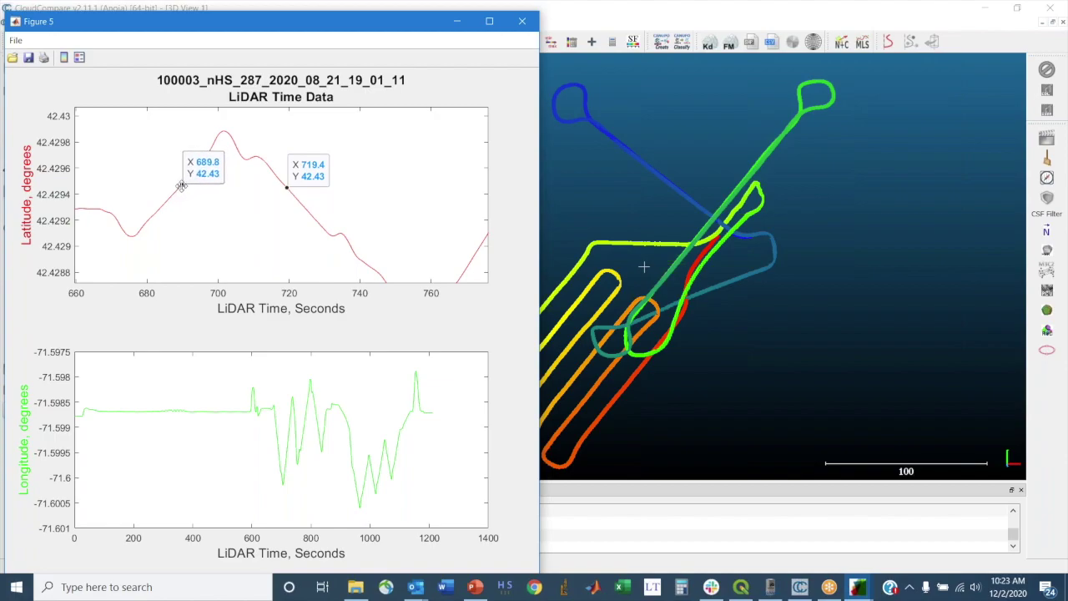
- Launch LiDAR Tools and load lidar.pcap.idx from the 100003_nHS_287_2020_08_21_19_01_11 folder as the input file
click(652, 586)
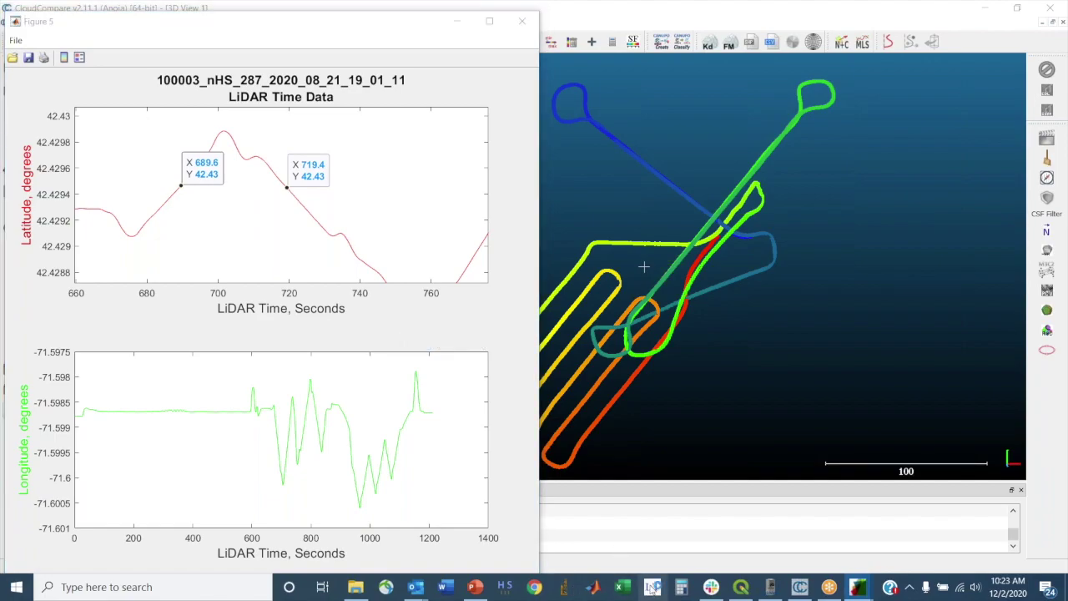
click(649, 587)
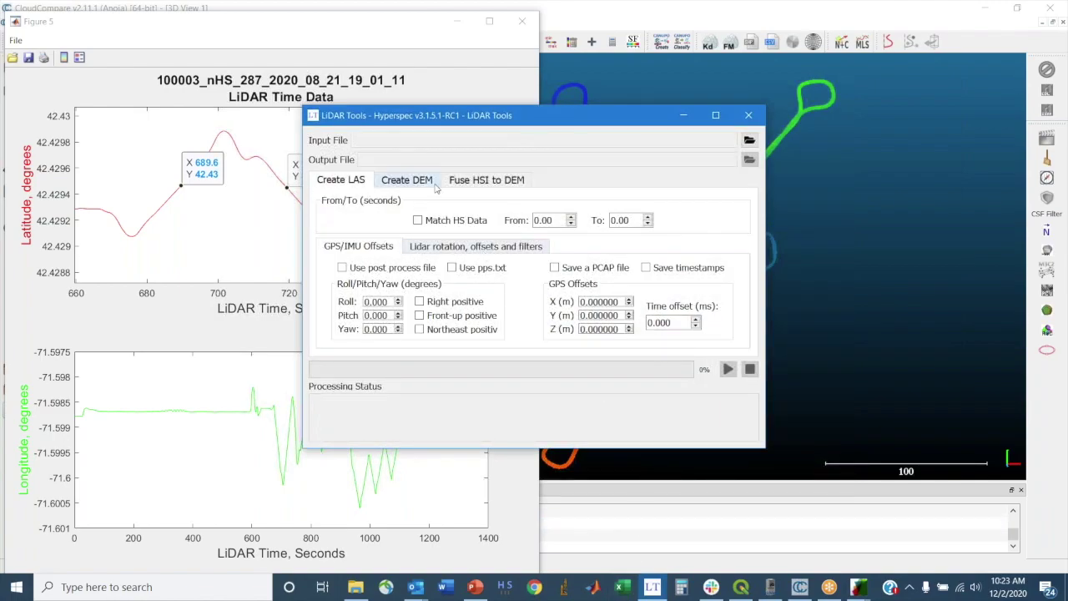
click(749, 141)
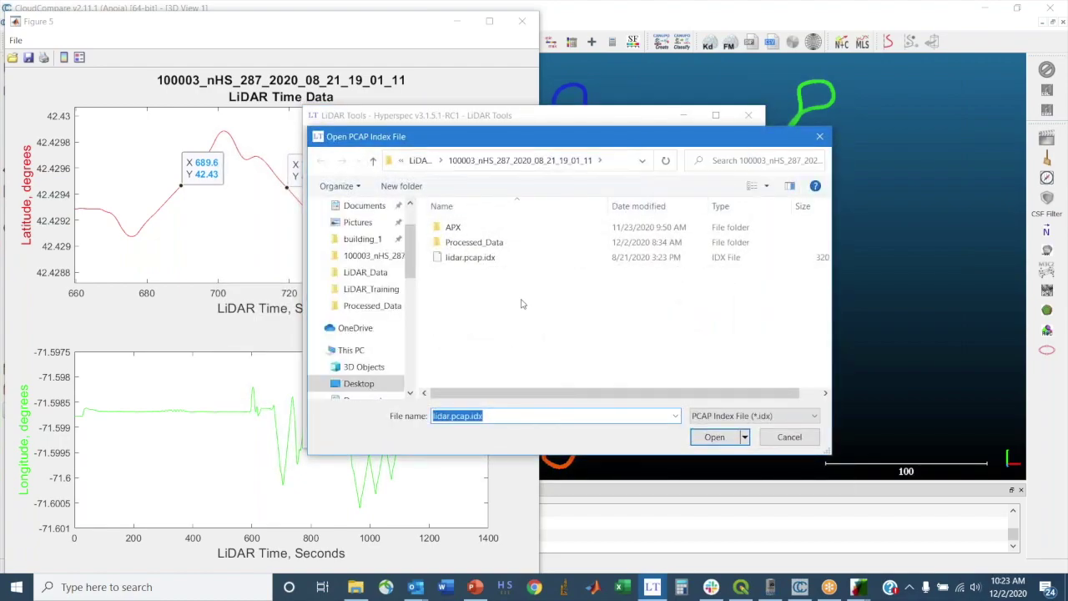
click(476, 259)
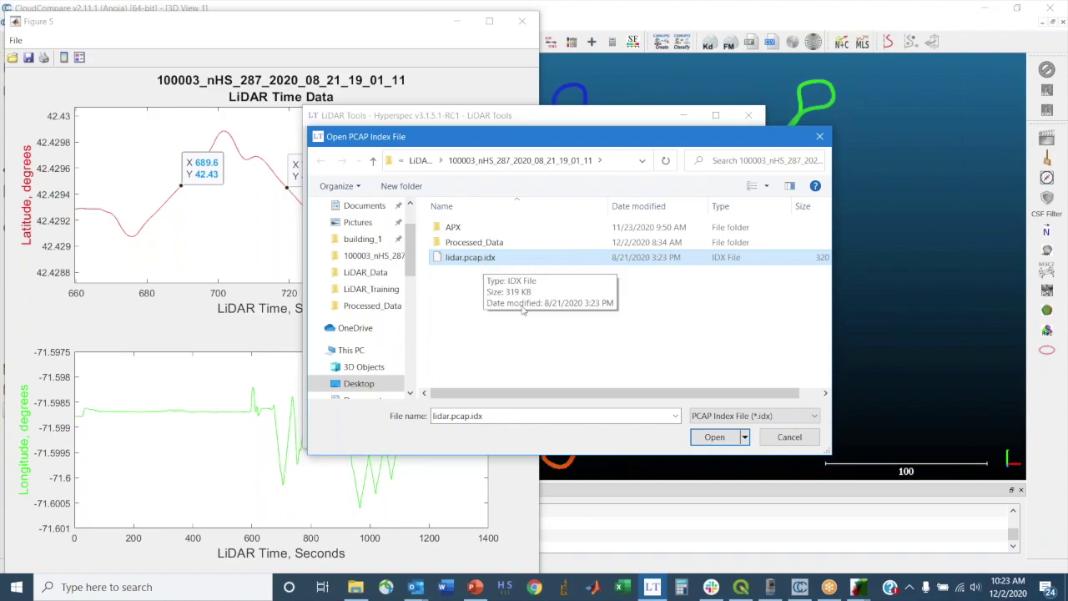
click(714, 437)
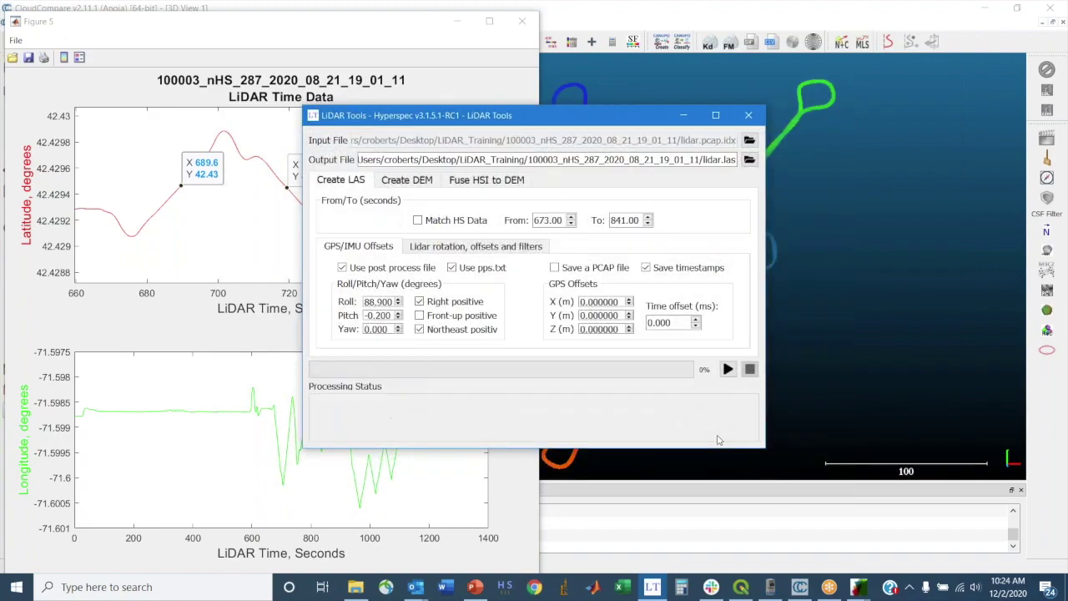
- Switch to VeloView and open the recent capture lidar_200000.pcap with the VLP-16 sensor calibration
click(770, 590)
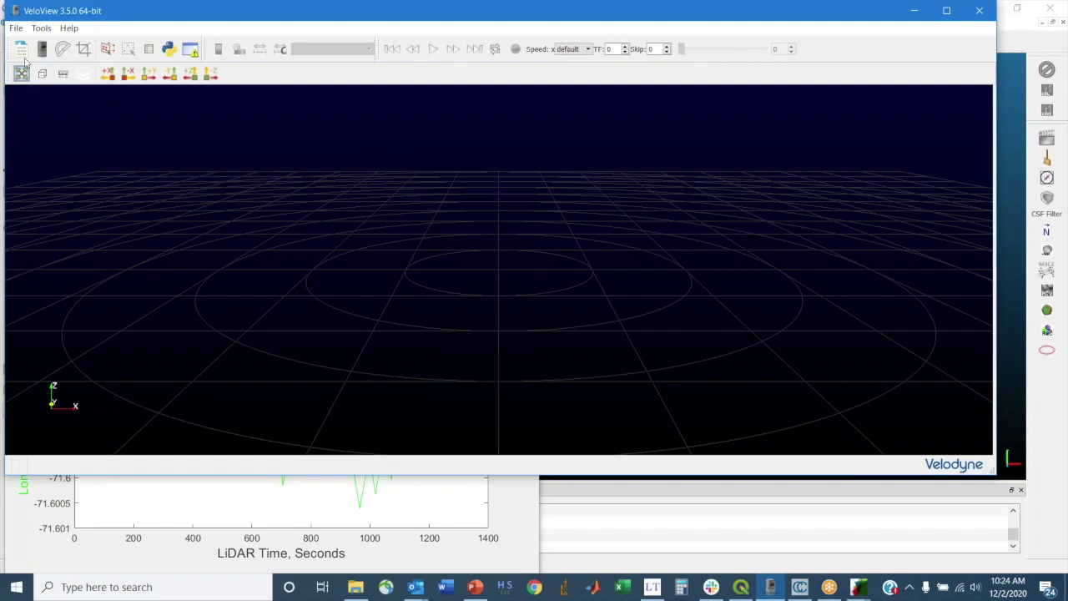
click(14, 28)
mouse_move(125, 56)
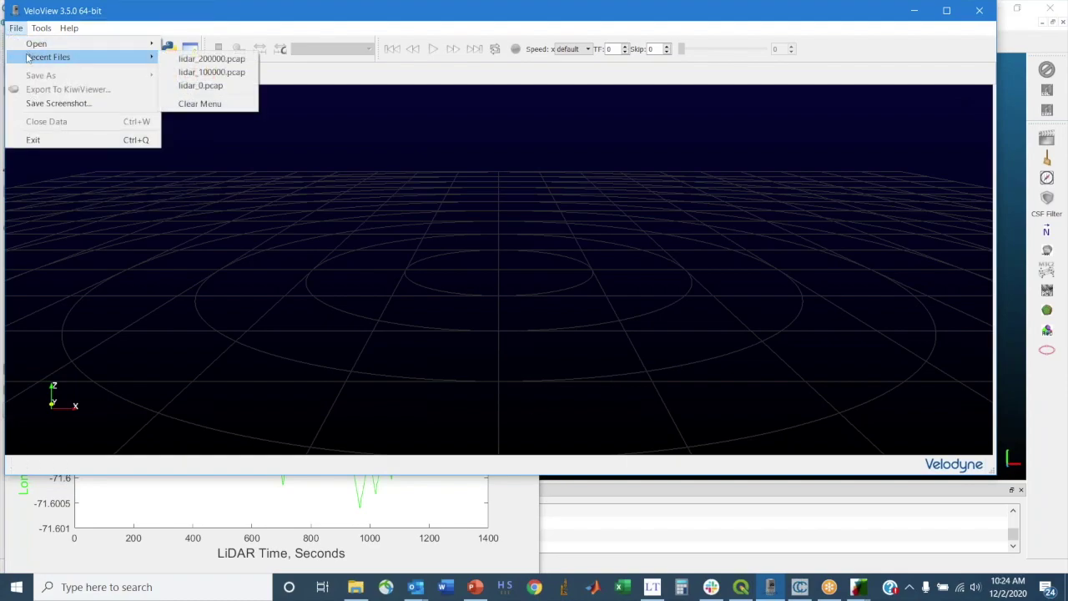
click(200, 59)
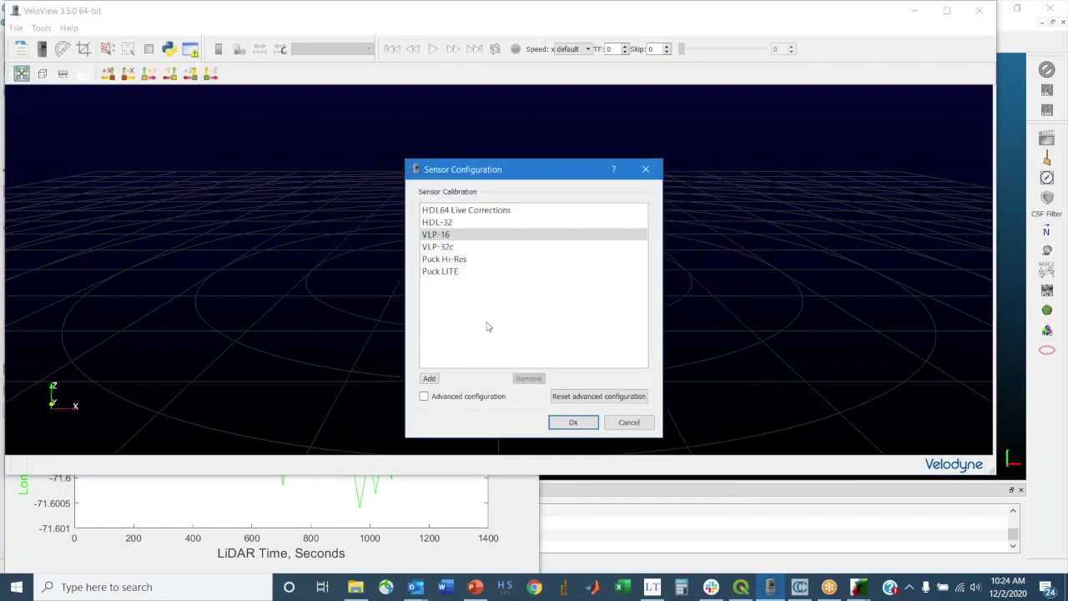
click(573, 423)
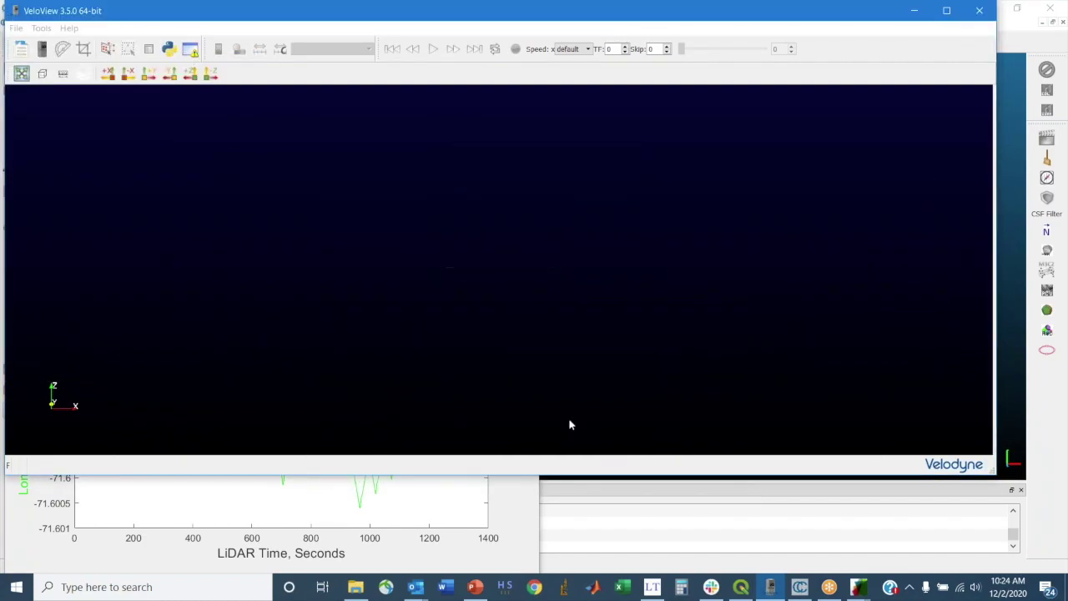
- Play the capture from a tilted viewpoint to frame 73 and examine the returns closest to the sensor
click(148, 75)
drag(519, 293, 492, 286)
scroll(494, 284, up, 5)
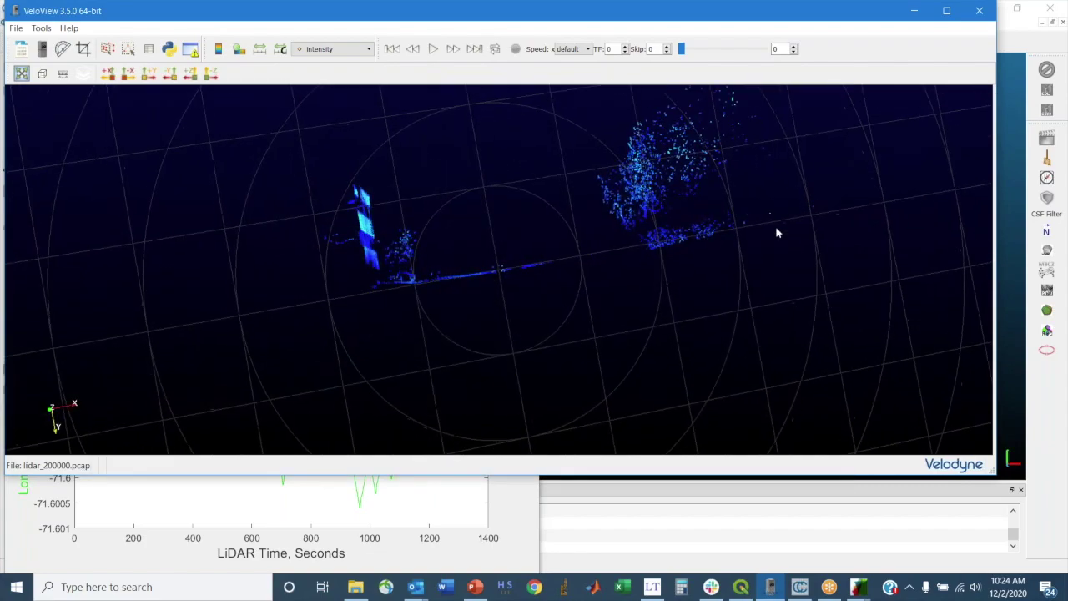
drag(423, 343, 565, 207)
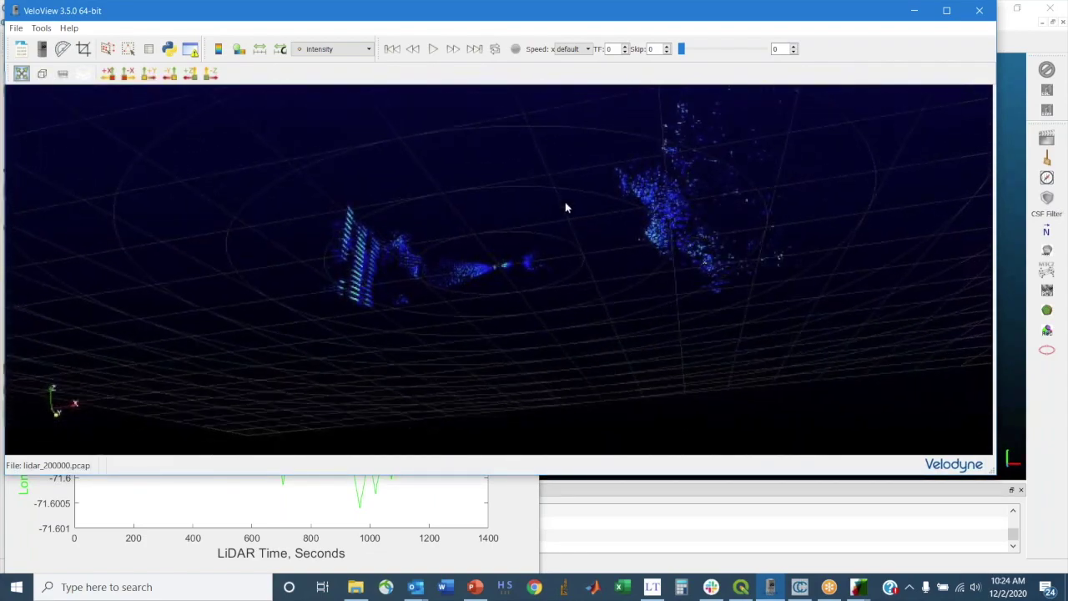
click(433, 50)
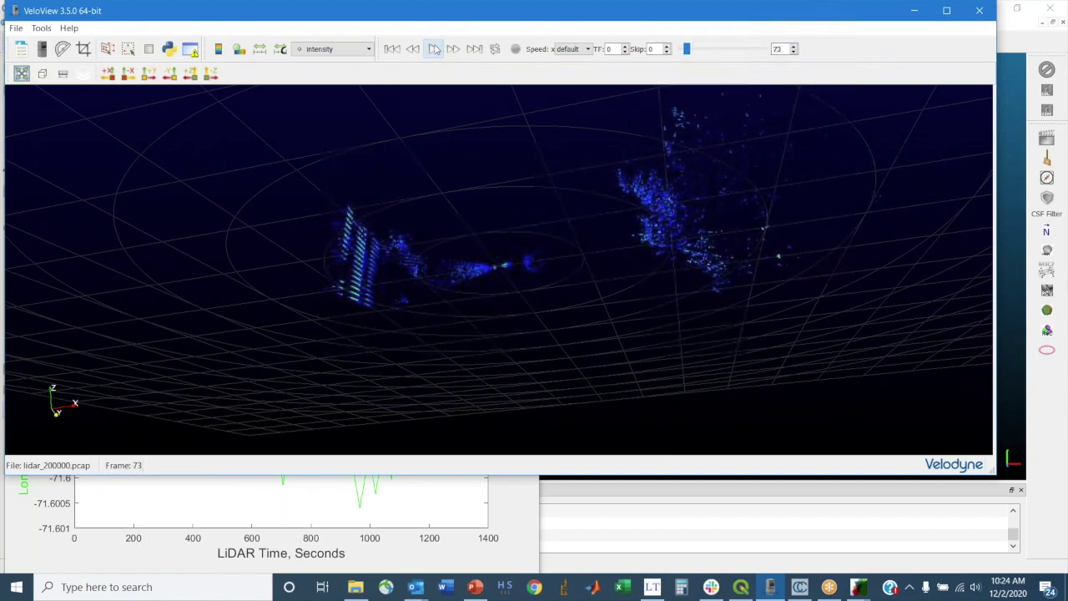
click(433, 52)
scroll(497, 302, up, 1)
scroll(495, 301, up, 5)
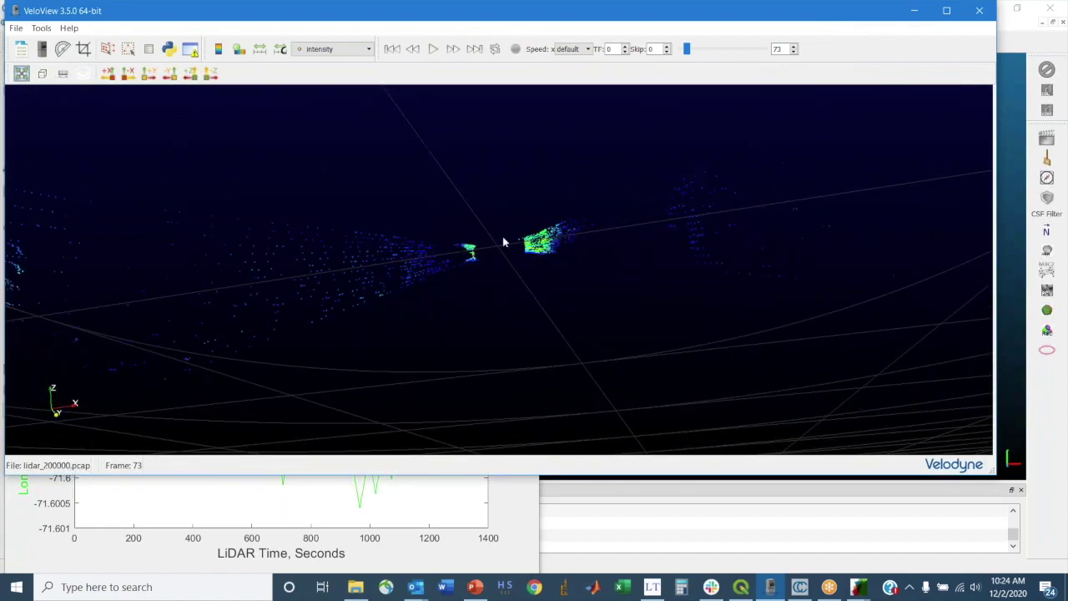
- Resume playback and color the points by laser_id
click(433, 50)
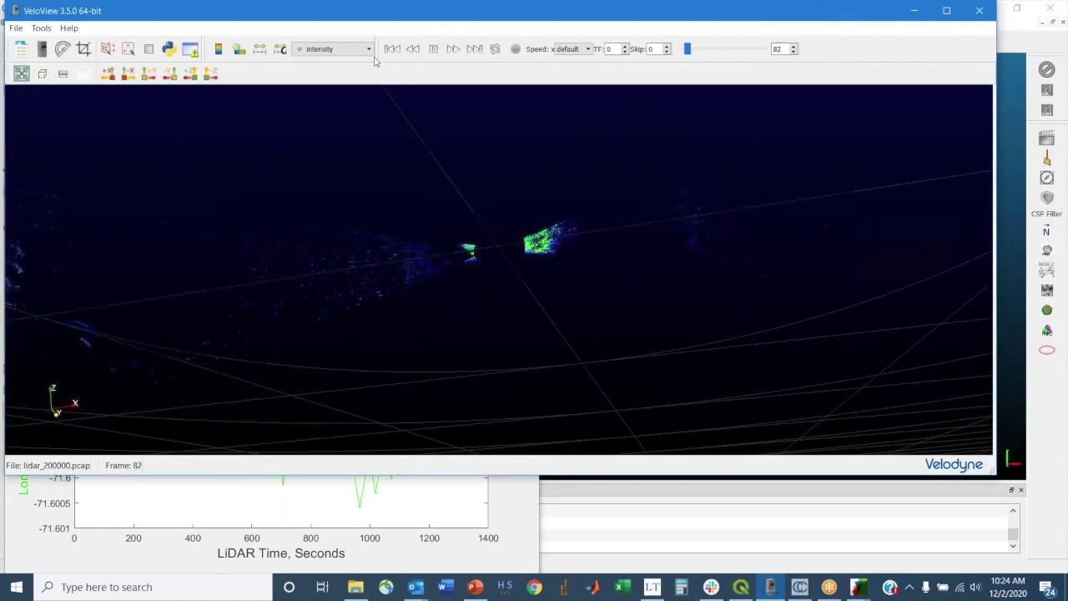
click(372, 49)
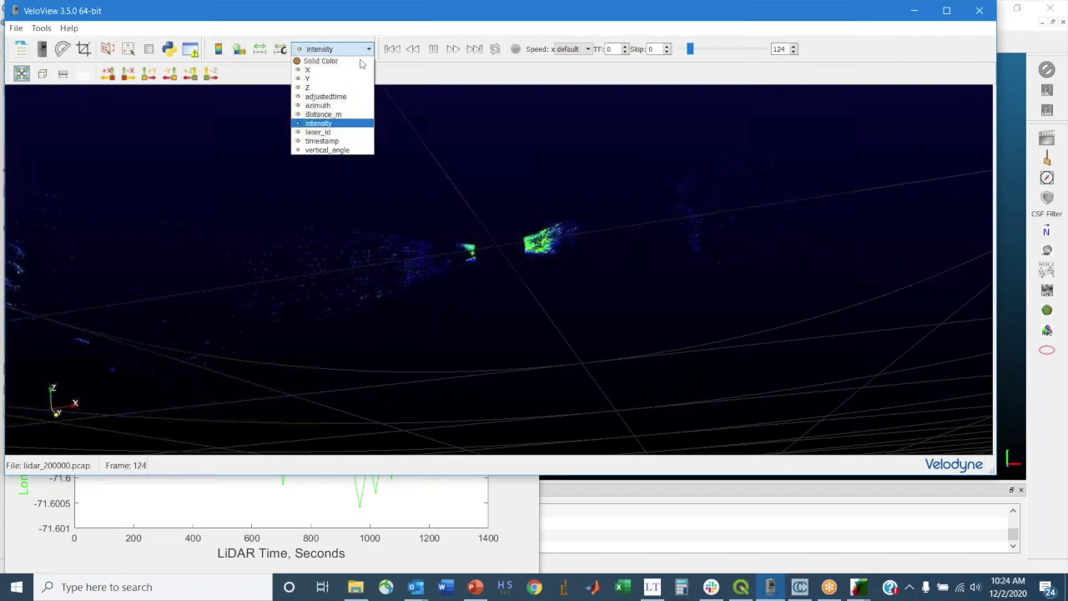
click(338, 132)
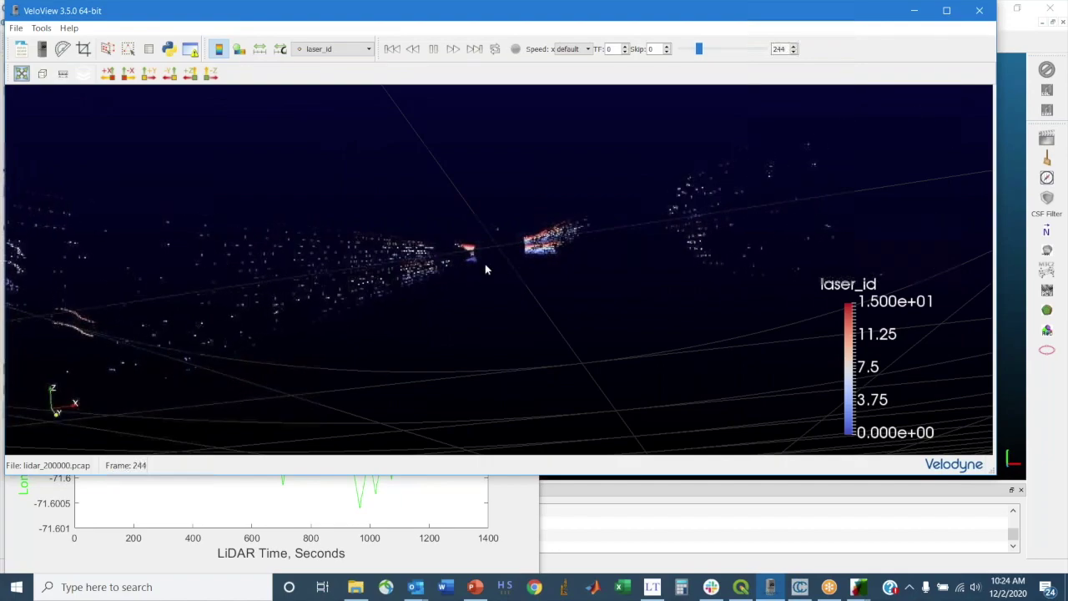
- Play the scan from a more overhead angle and run it back to frame 351 to examine the laser lines
click(434, 49)
drag(421, 154, 840, 165)
click(434, 49)
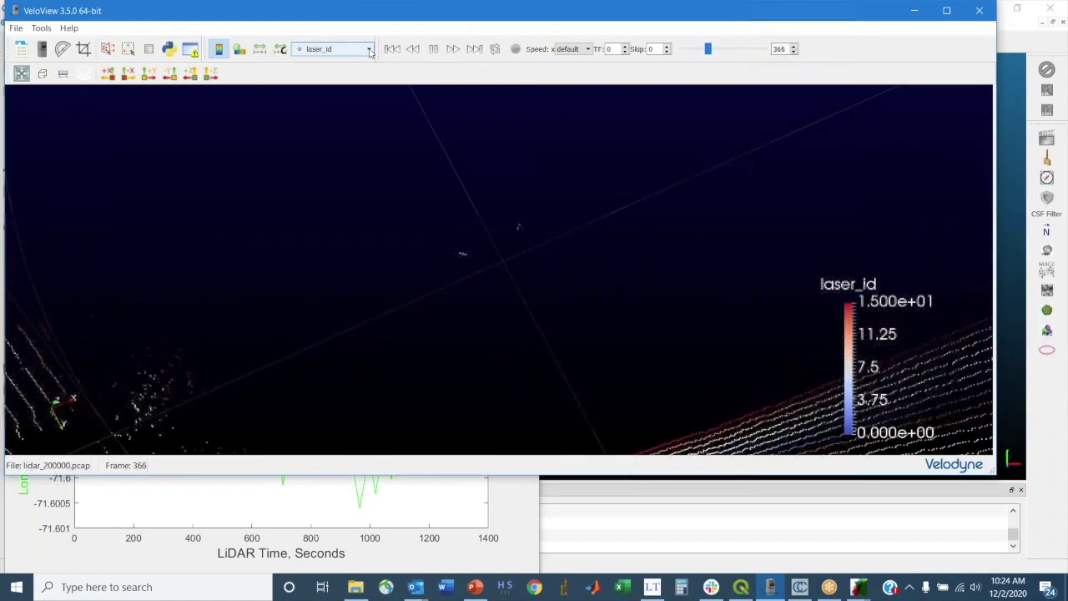
click(433, 50)
click(415, 49)
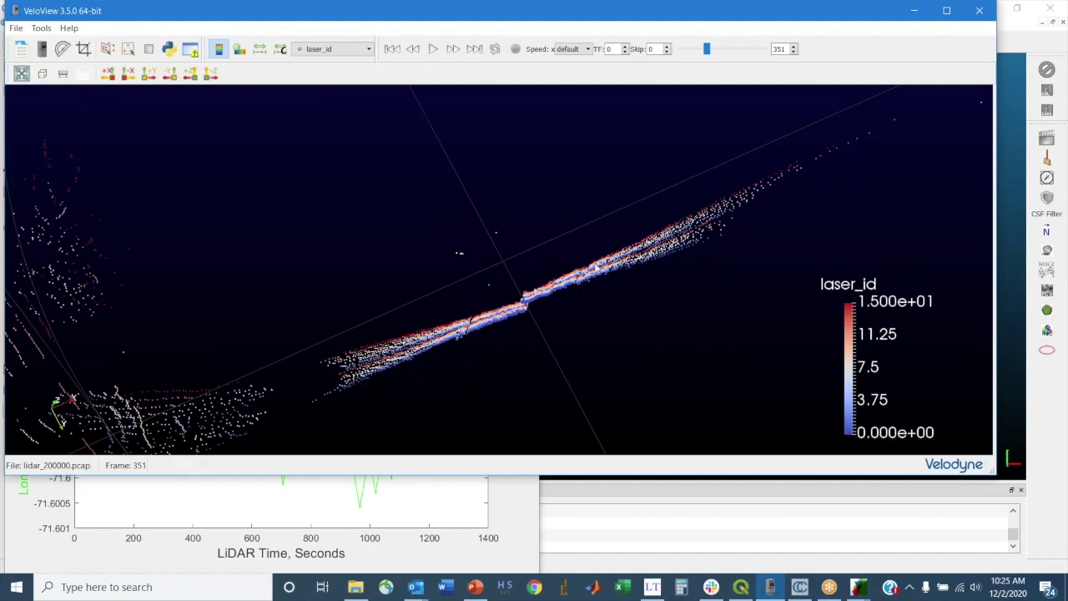
- Play the scan forward from a low oblique angle and pause at frame 514 to examine the separate laser lines
click(433, 49)
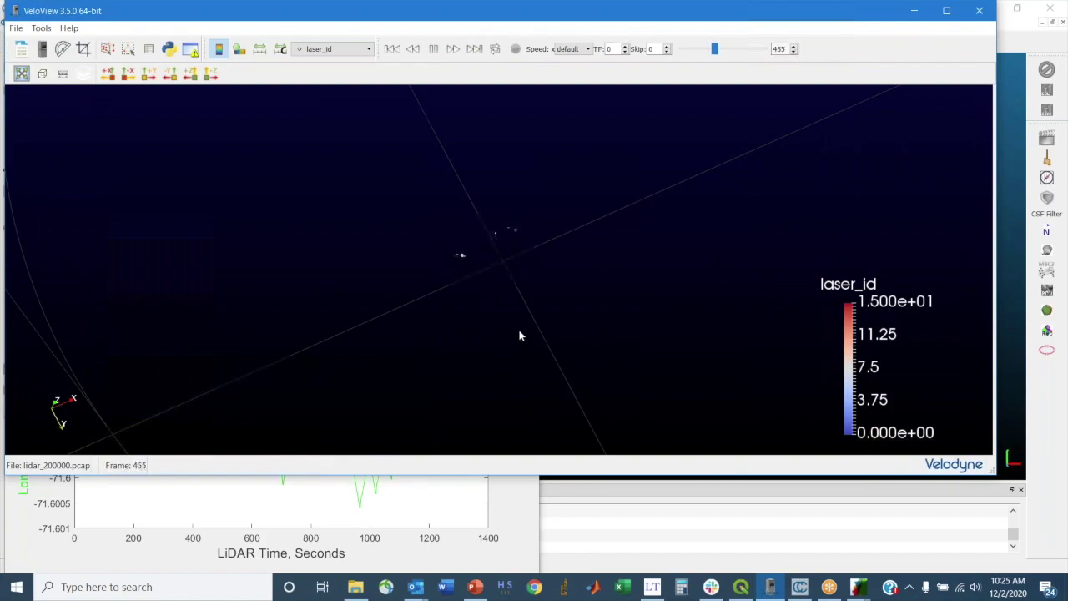
drag(468, 195, 583, 335)
click(433, 49)
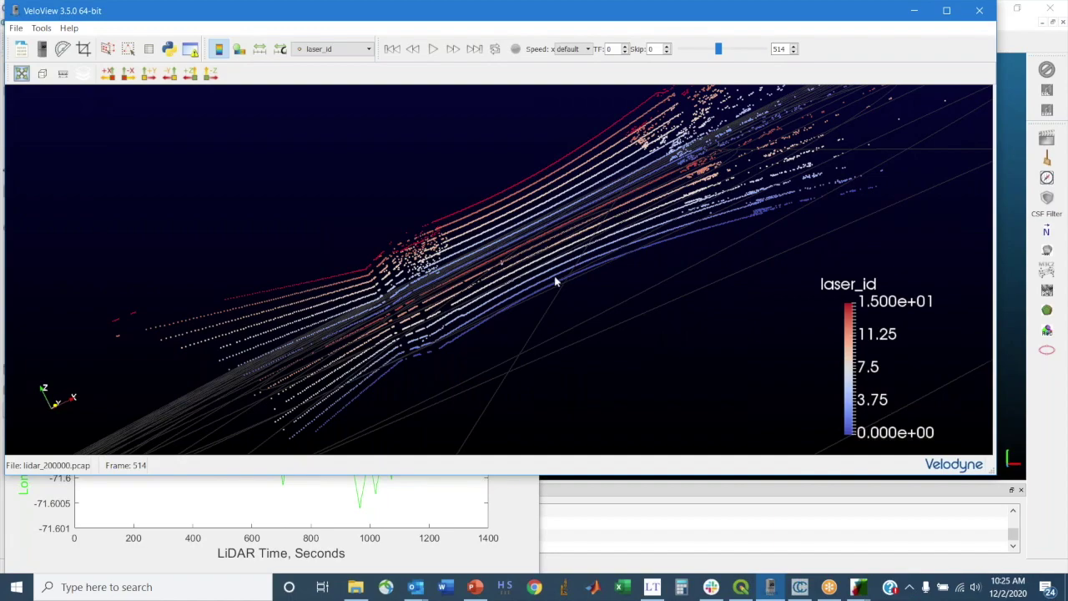
- Put VeloView away and, in LiDAR Tools, set the LAS time range from 689 to 719 seconds
drag(279, 16, 275, 78)
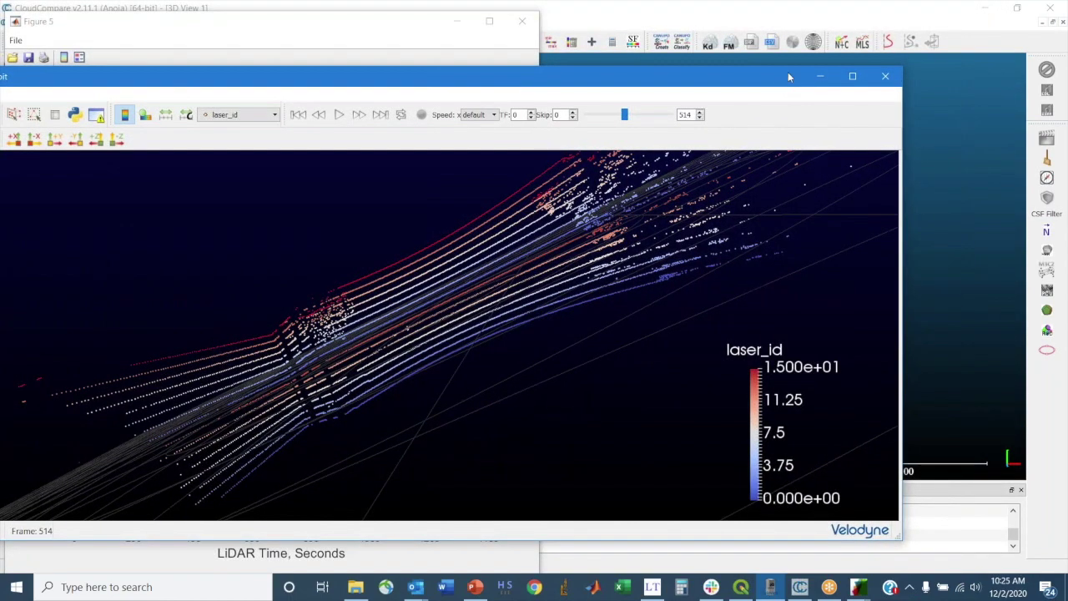
click(818, 77)
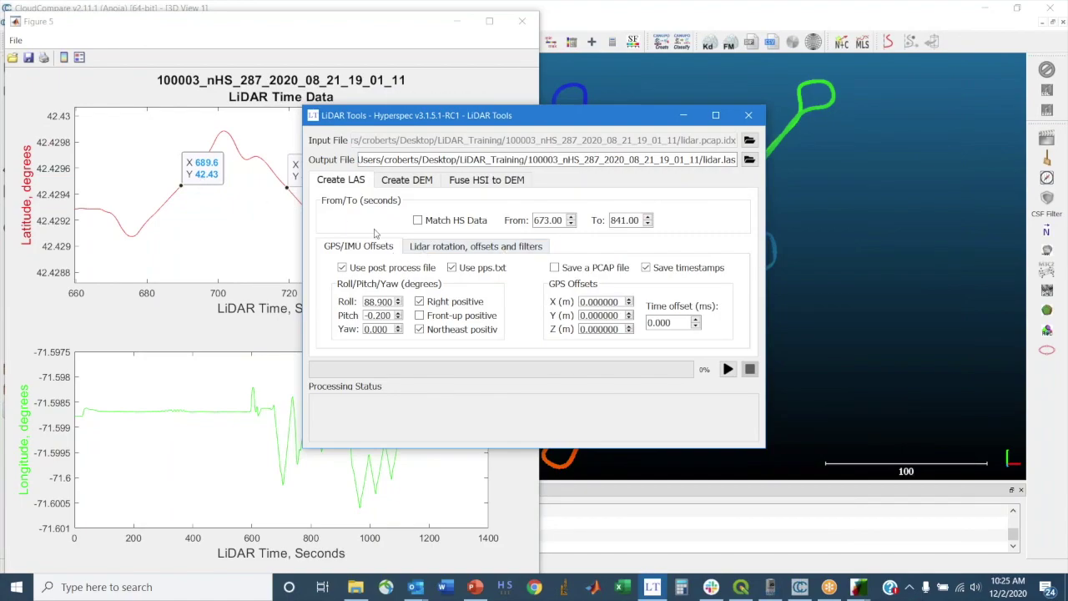
double_click(559, 220)
text(689)
drag(480, 122, 605, 131)
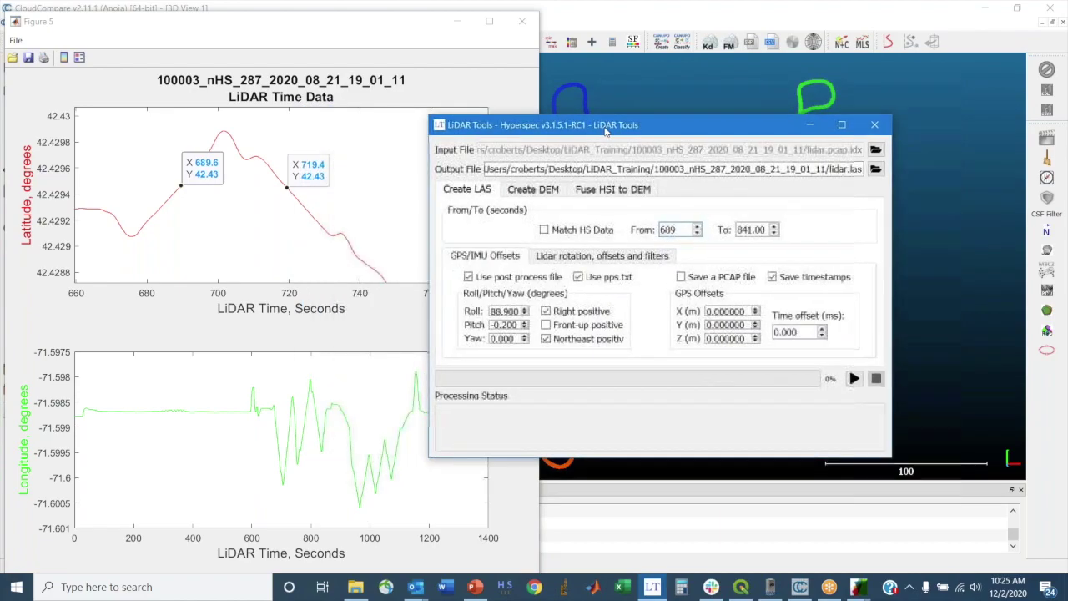
double_click(758, 229)
drag(729, 226, 724, 227)
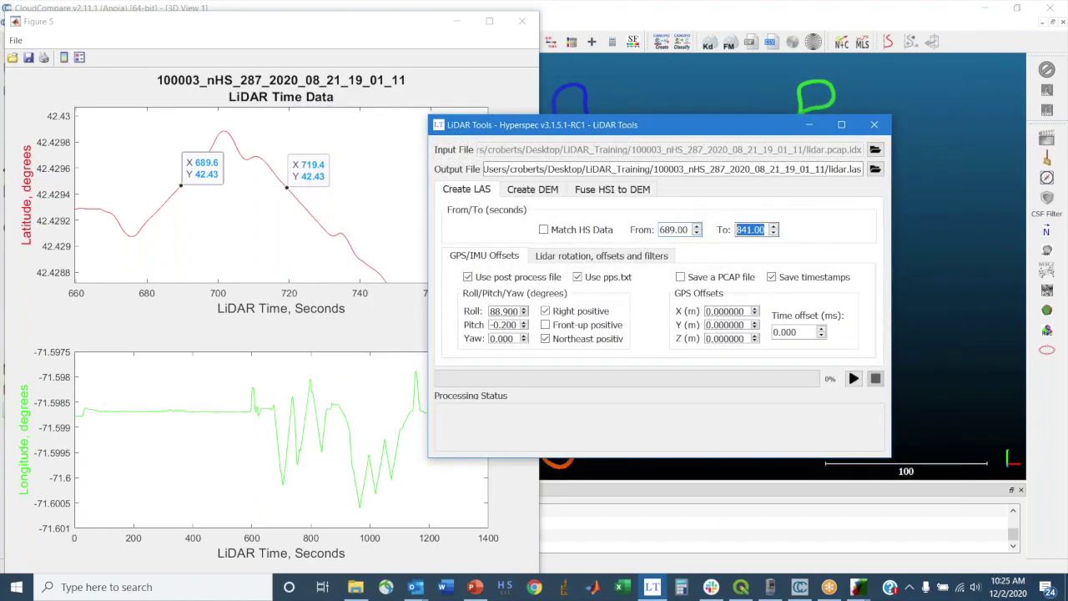
text(719)
- Set the roll to 90 and the pitch to 0 degrees, and review the lidar rotation, offset and filter settings
drag(521, 311, 480, 315)
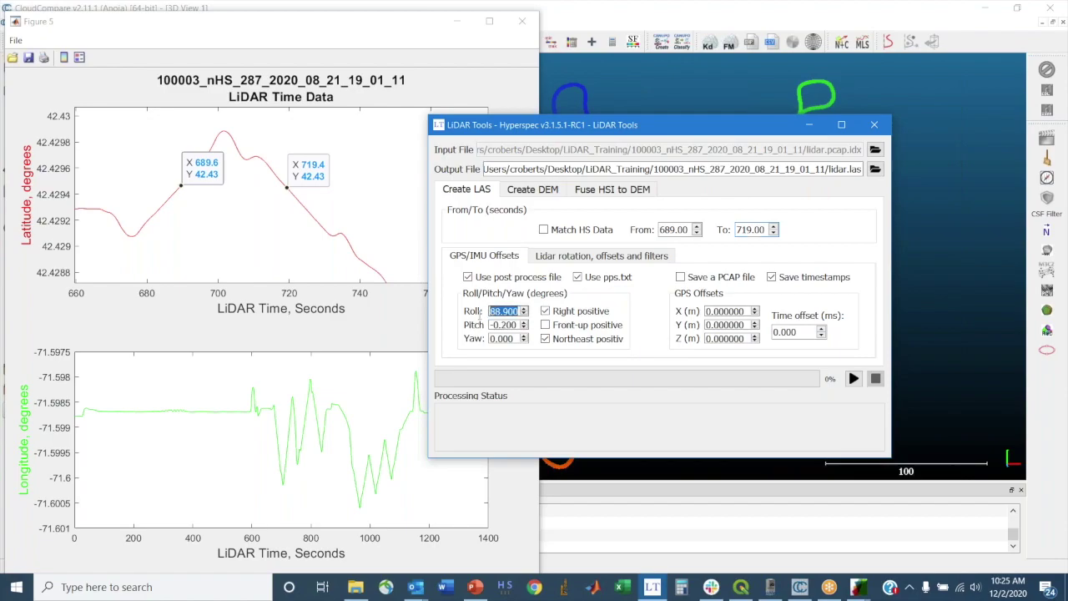
text(90)
key(Tab)
text(0)
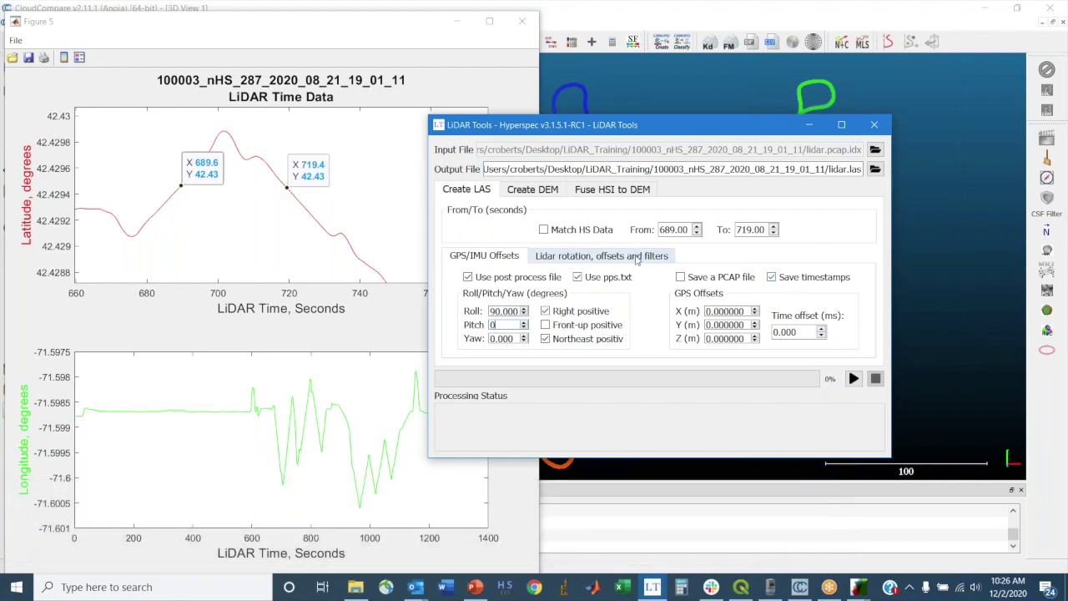
click(639, 256)
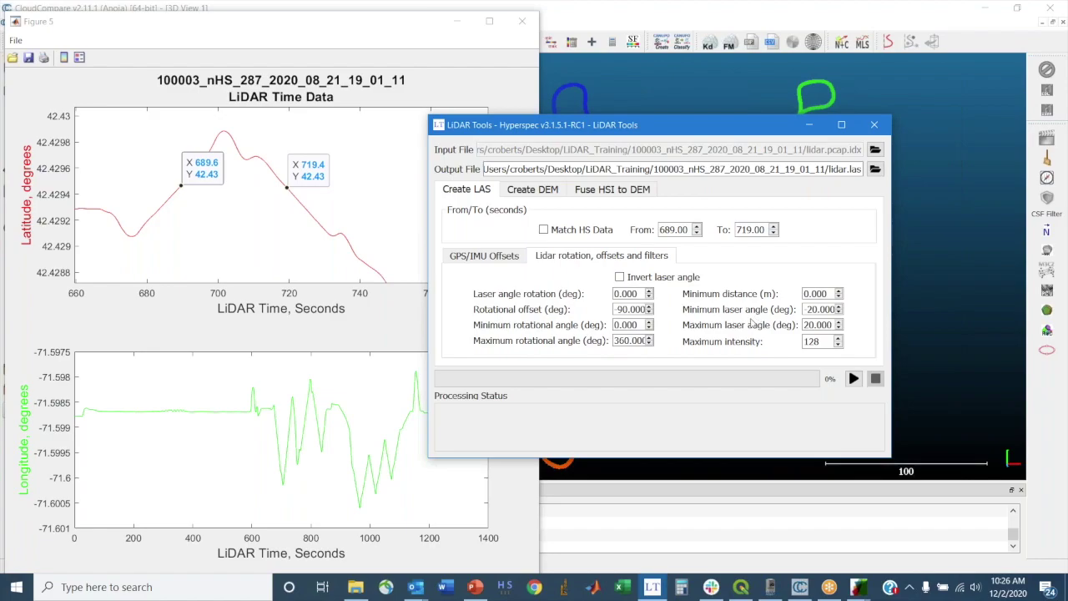
click(487, 258)
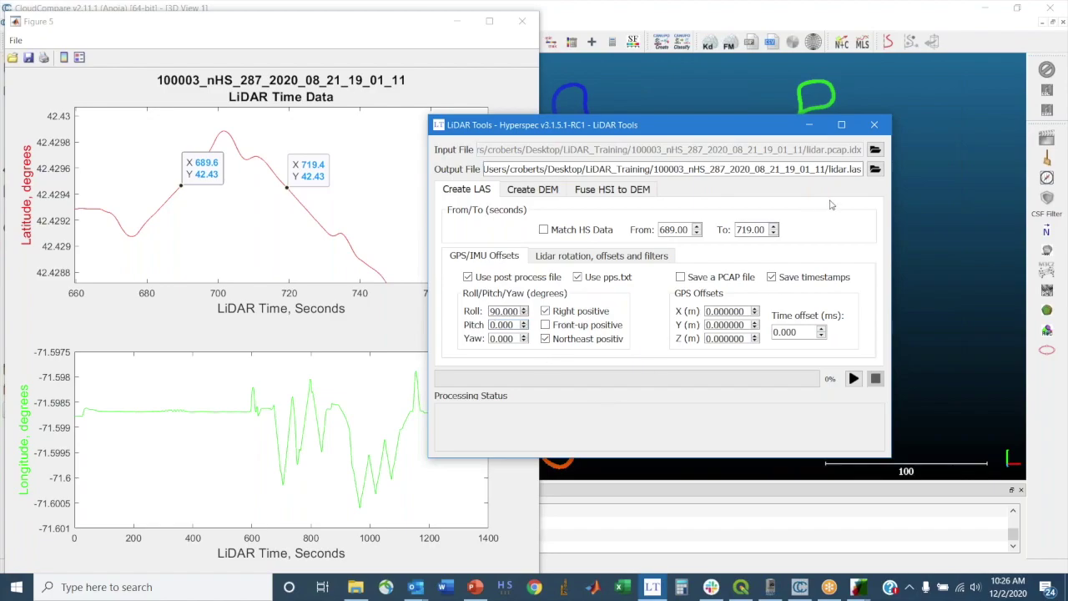
- Name the output lidar_689_719_R90_P0.las in the Processed_Data folder and run the LAS processing
click(874, 169)
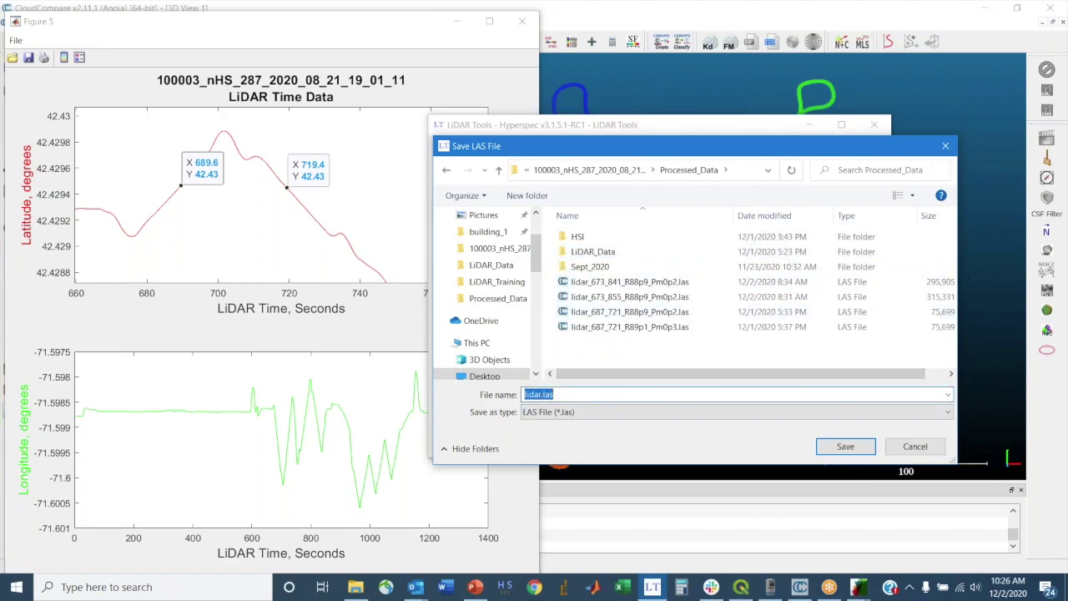
click(543, 394)
text(_689)
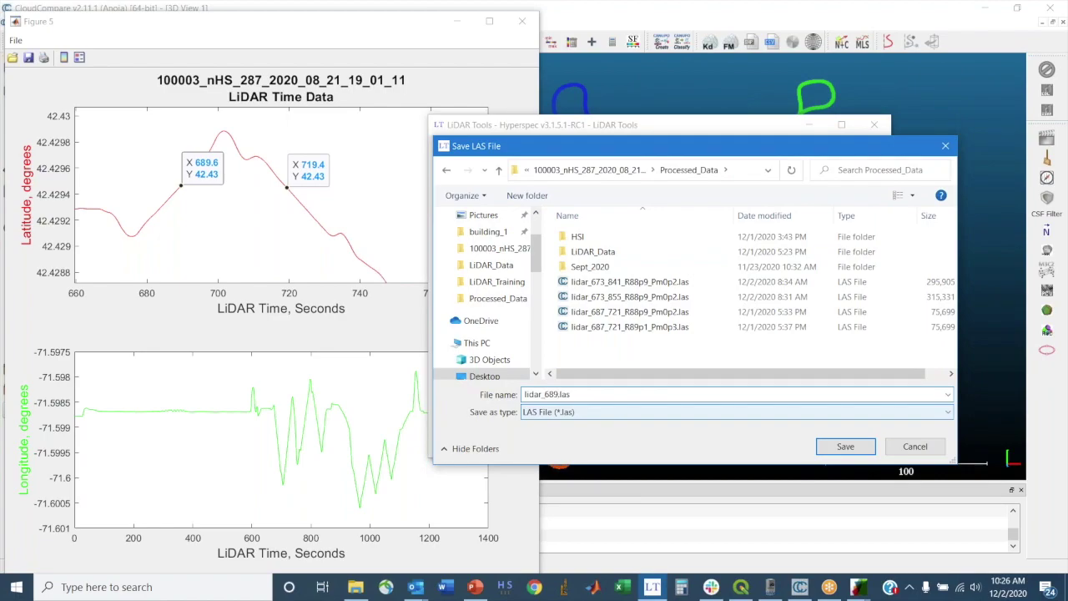
text(_719_R90_P0)
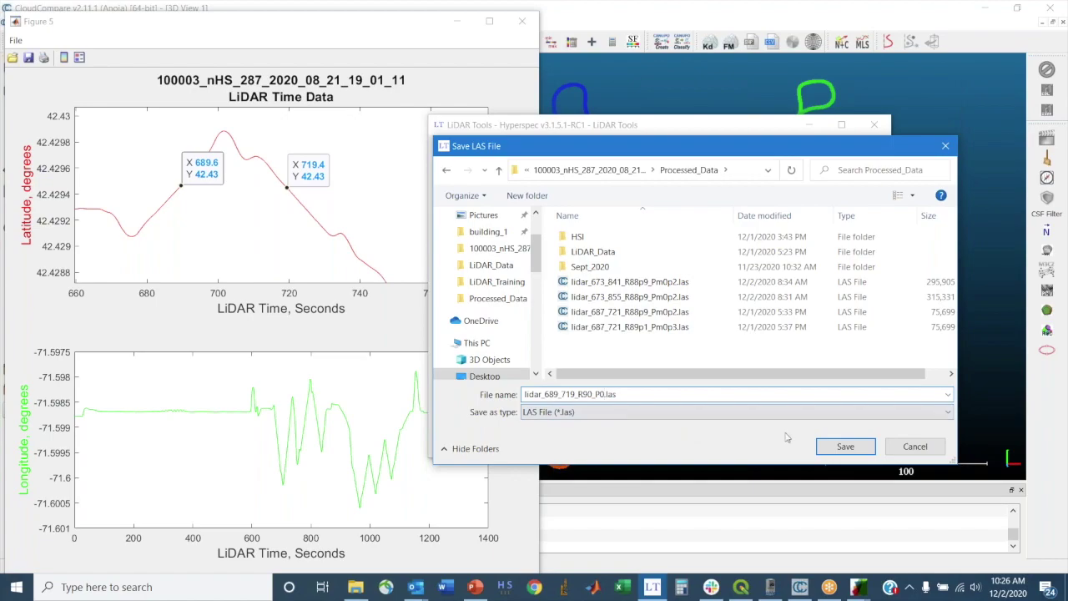
click(851, 448)
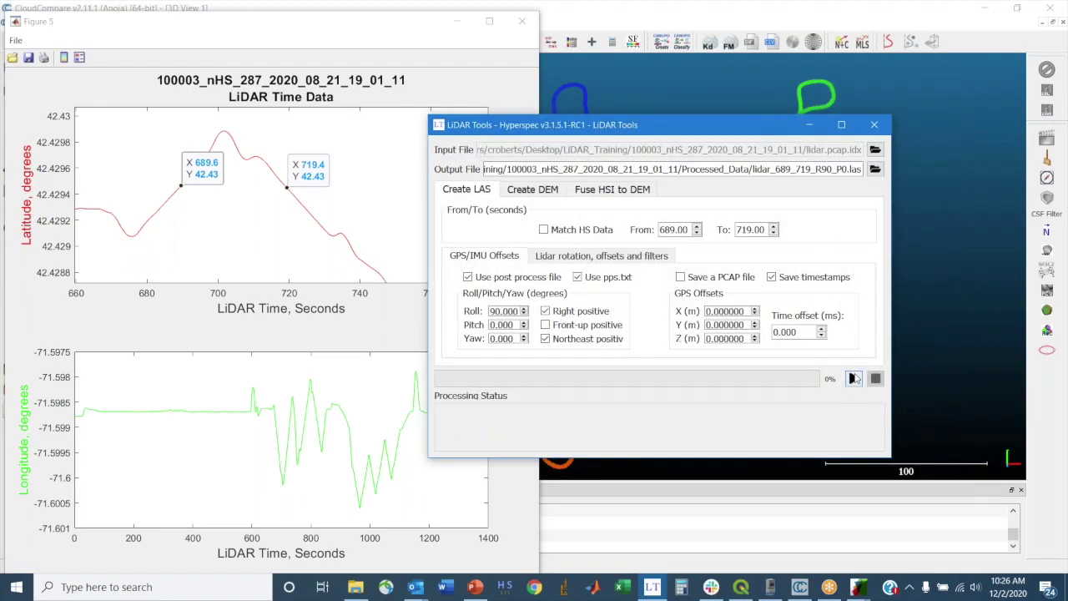
click(853, 380)
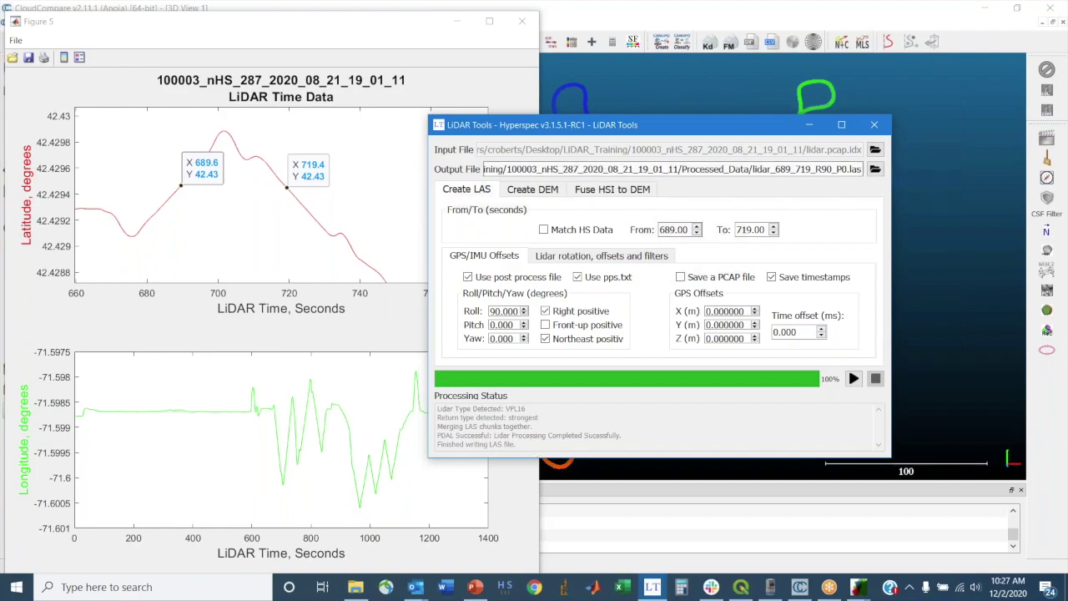
- Switch to CloudCompare and open lidar_689_719_R90_P0.las from Processed_Data, applying the default fields and the suggested global shift to all
click(739, 22)
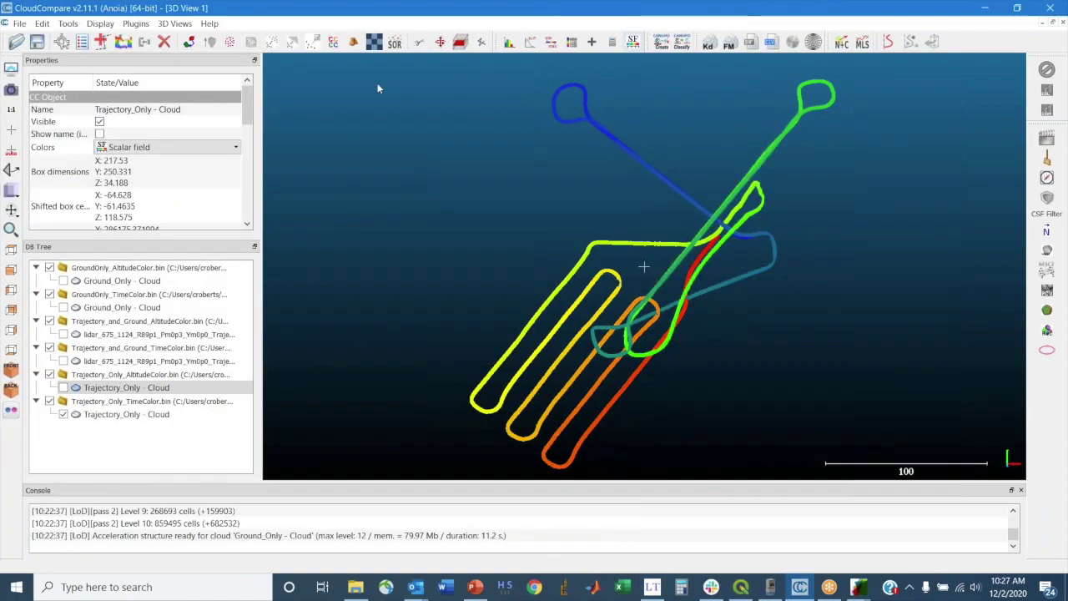
click(19, 23)
click(35, 39)
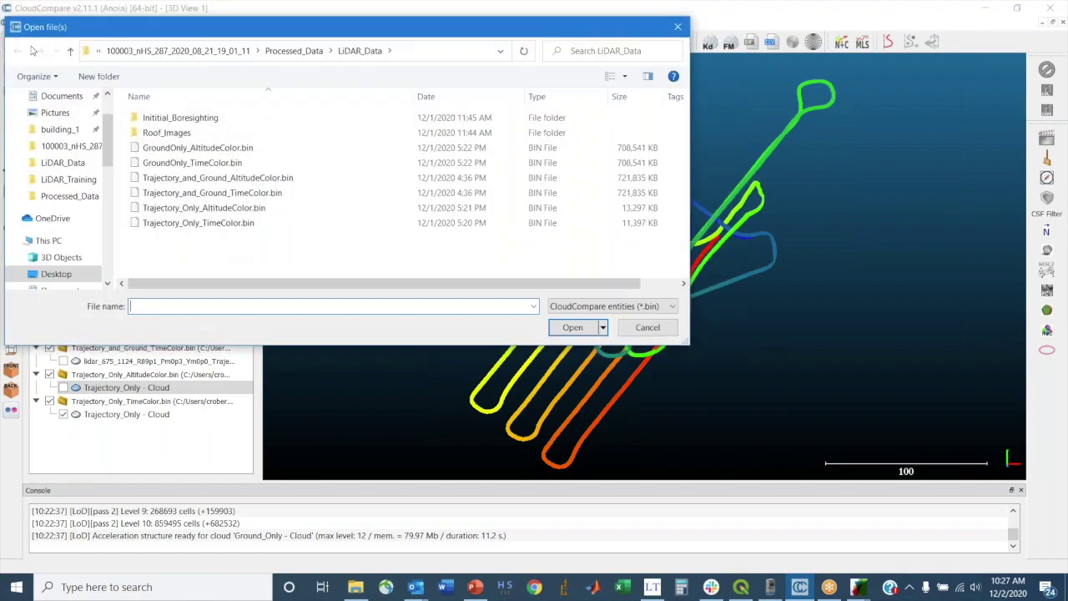
click(598, 307)
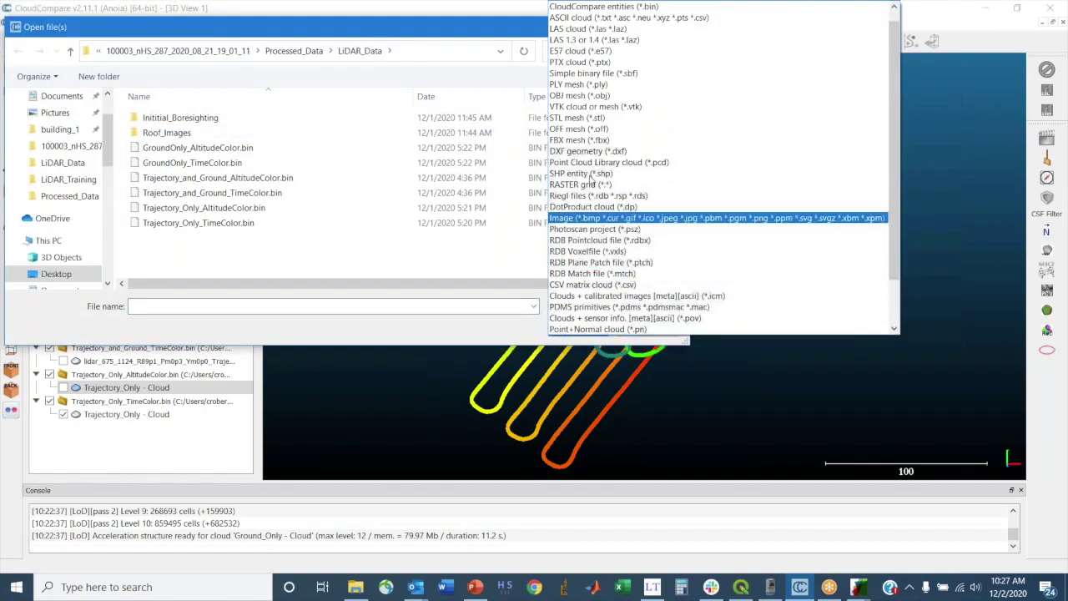
click(586, 28)
click(294, 51)
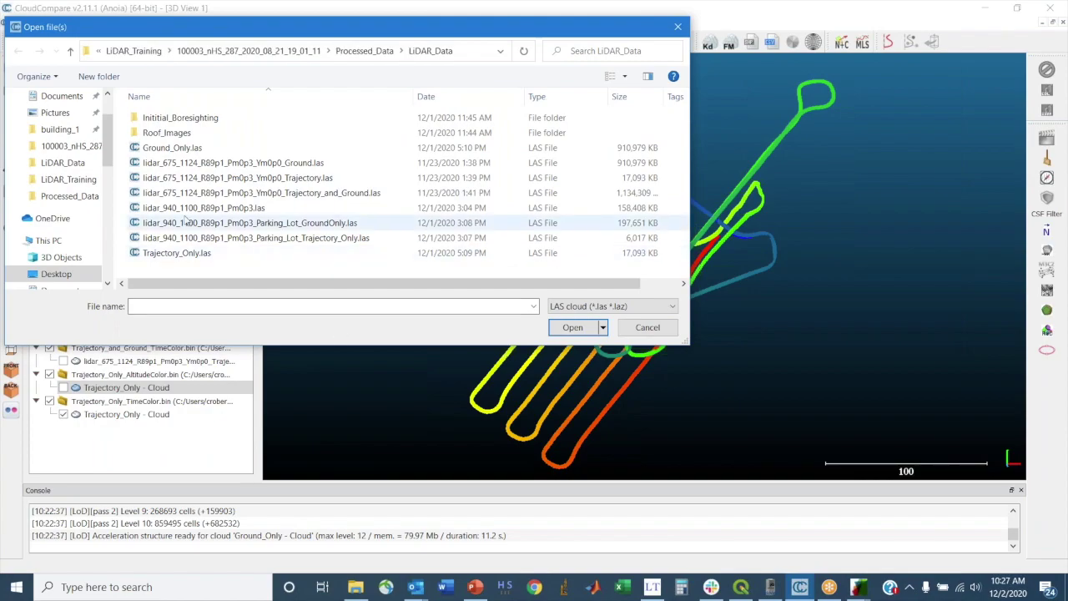
click(312, 225)
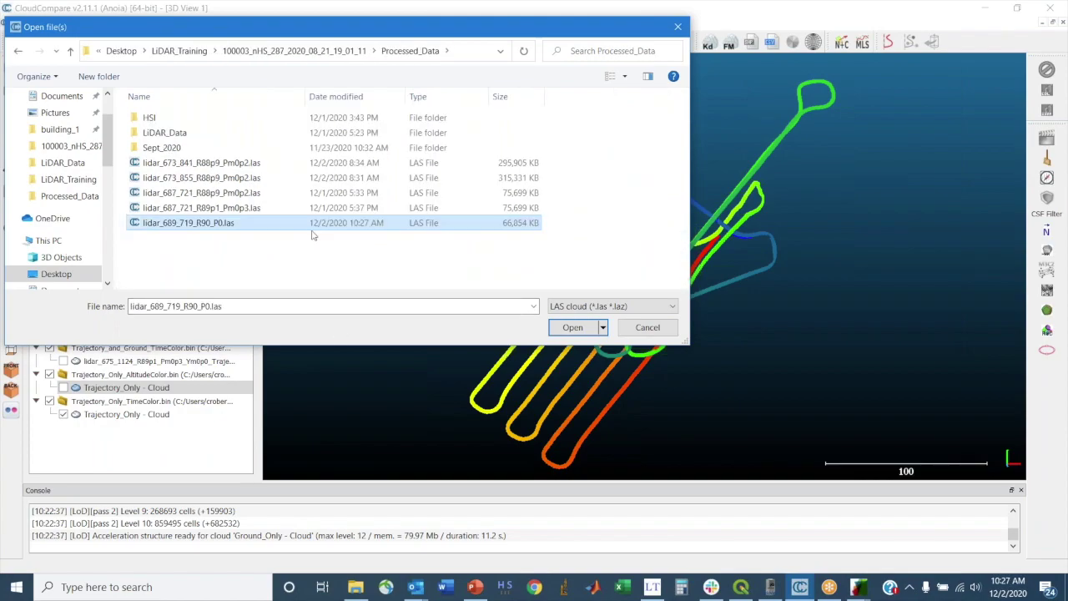
click(574, 328)
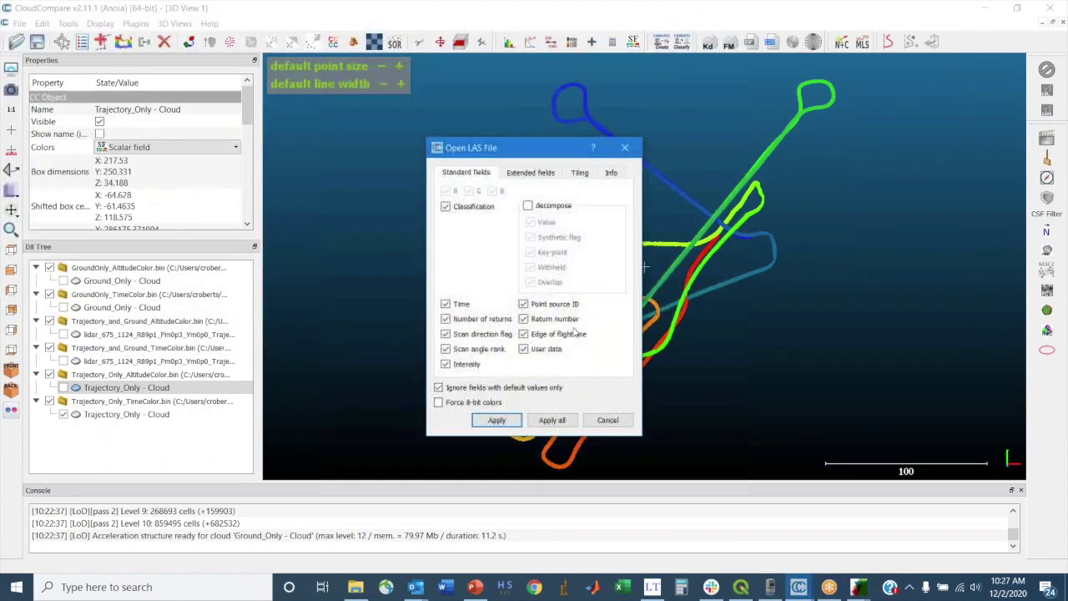
click(551, 421)
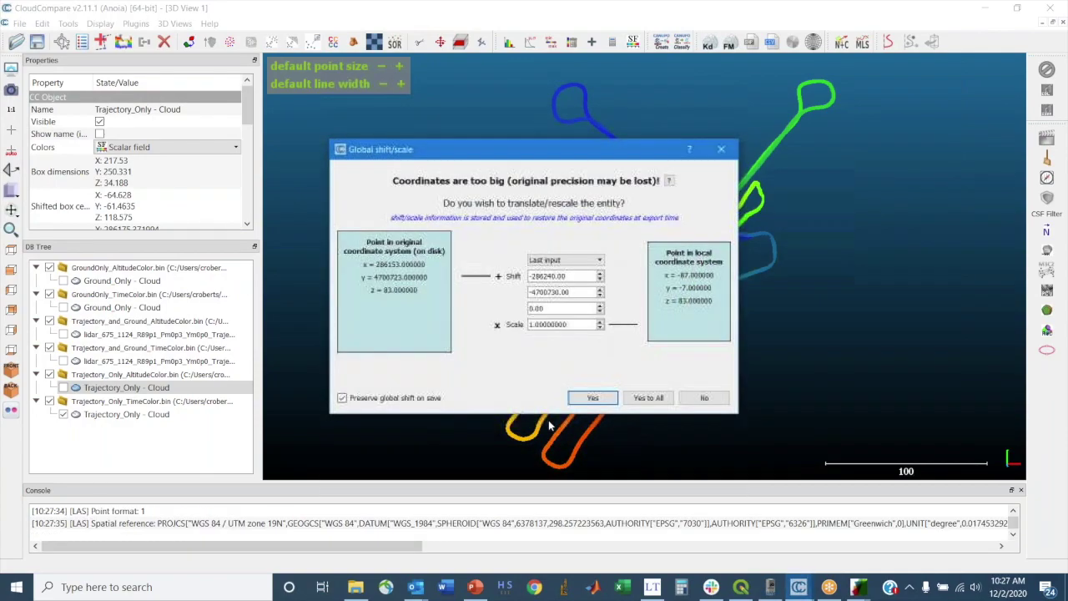
click(654, 399)
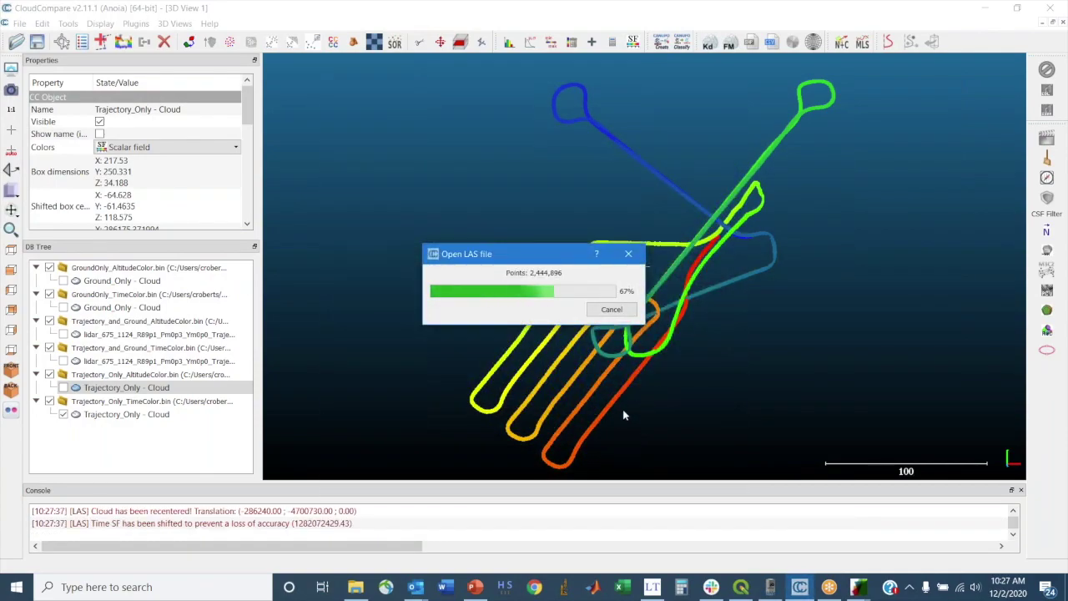
- Hide the time-colored trajectory cloud and color the lidar_689_719_R90_P0 cloud by GpsTime
click(63, 414)
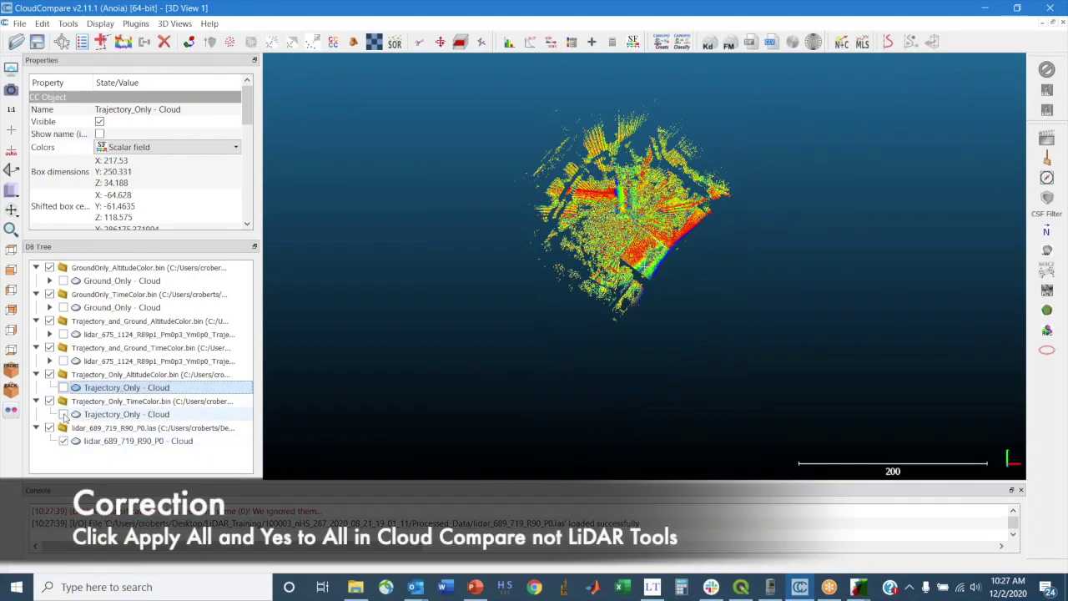
drag(631, 300, 584, 413)
drag(684, 225, 574, 334)
scroll(707, 308, up, 8)
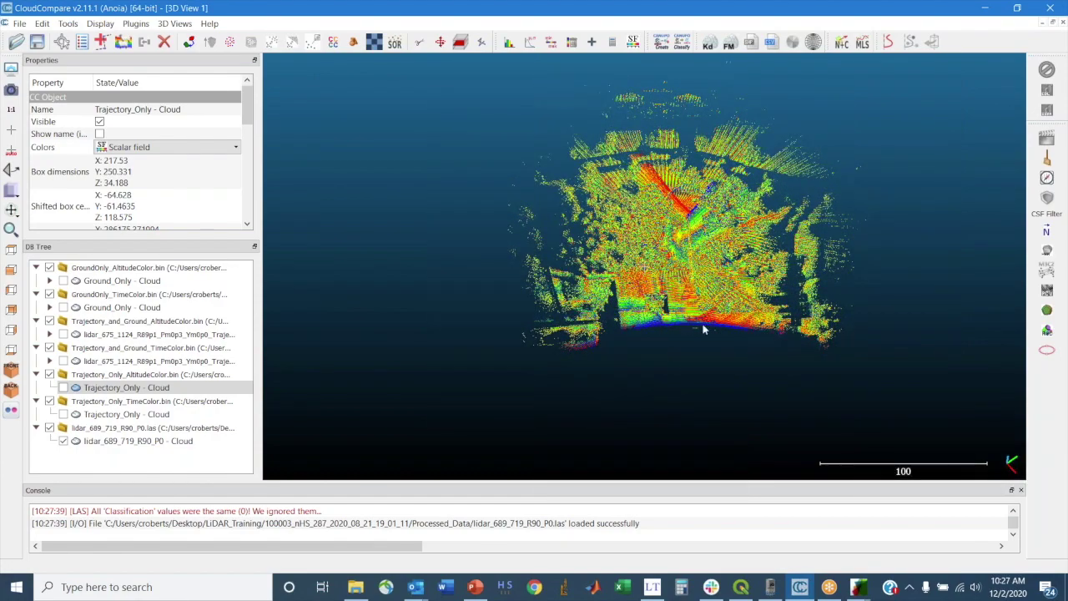
click(133, 441)
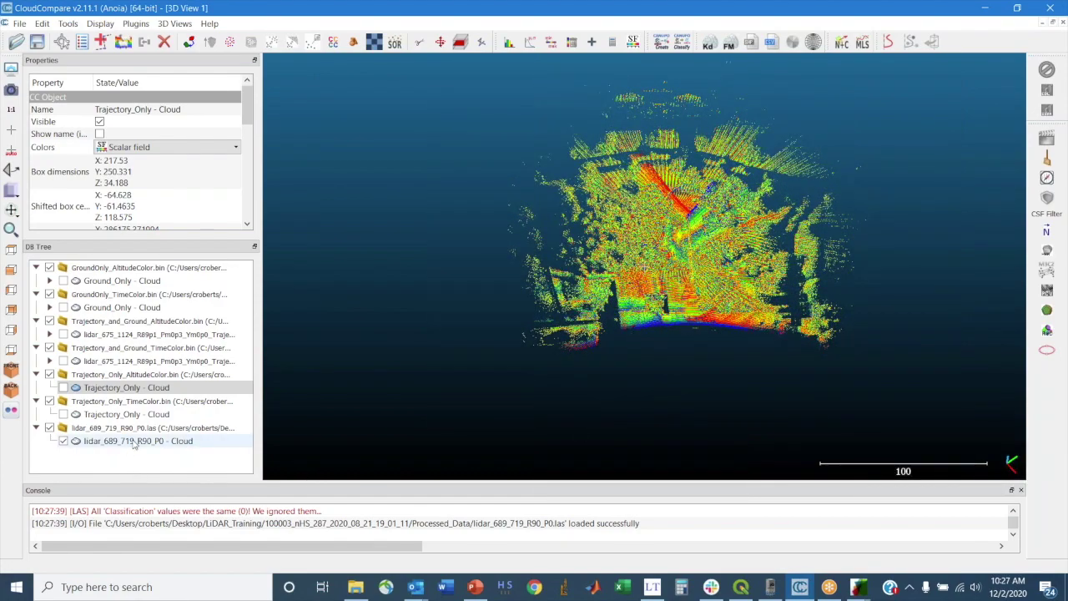
drag(248, 121, 248, 143)
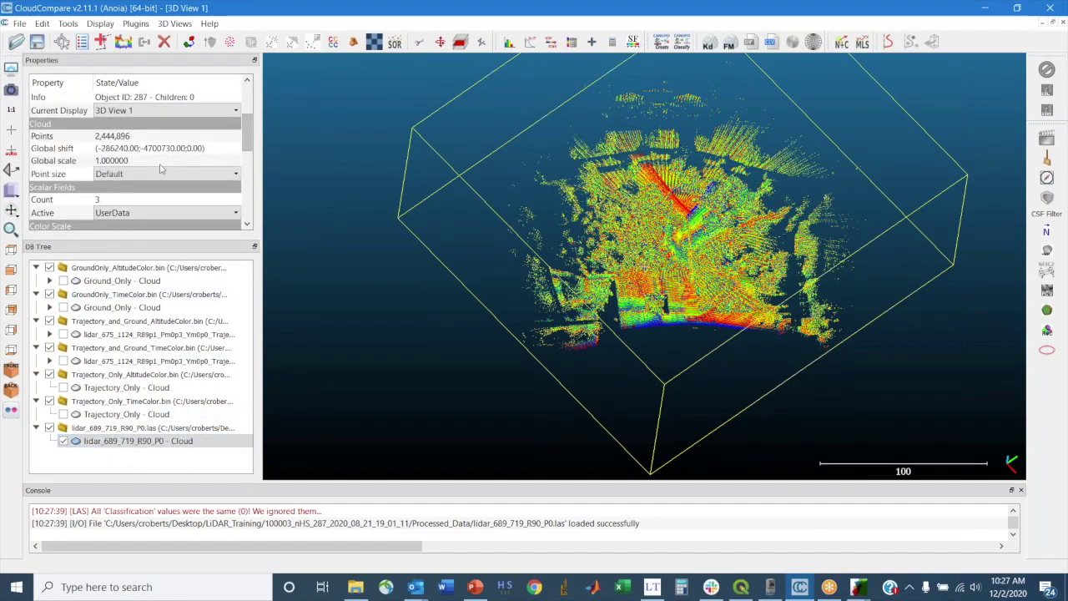
click(145, 214)
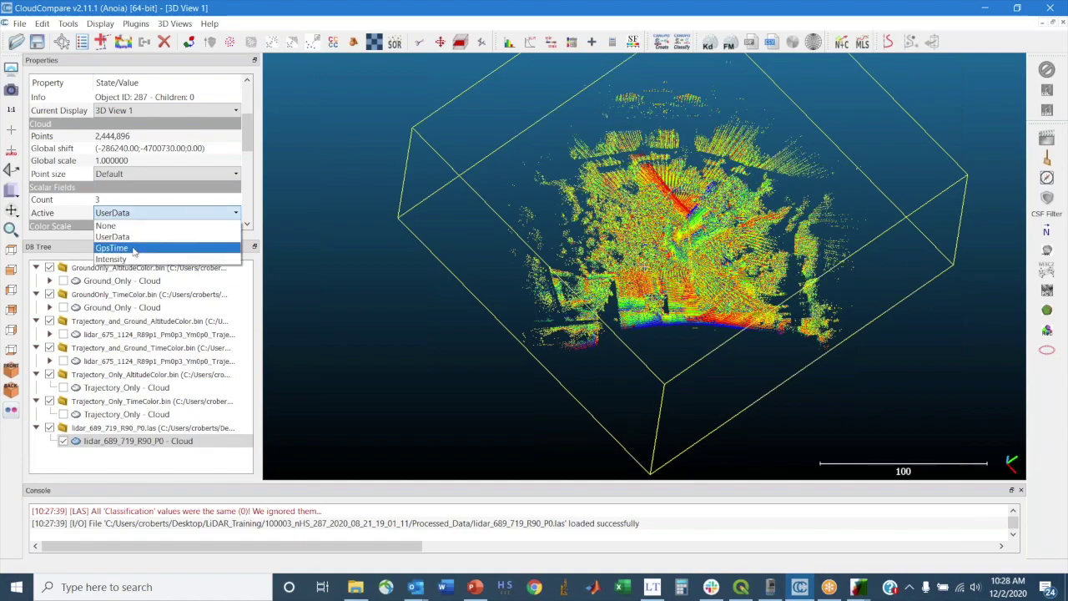
click(116, 248)
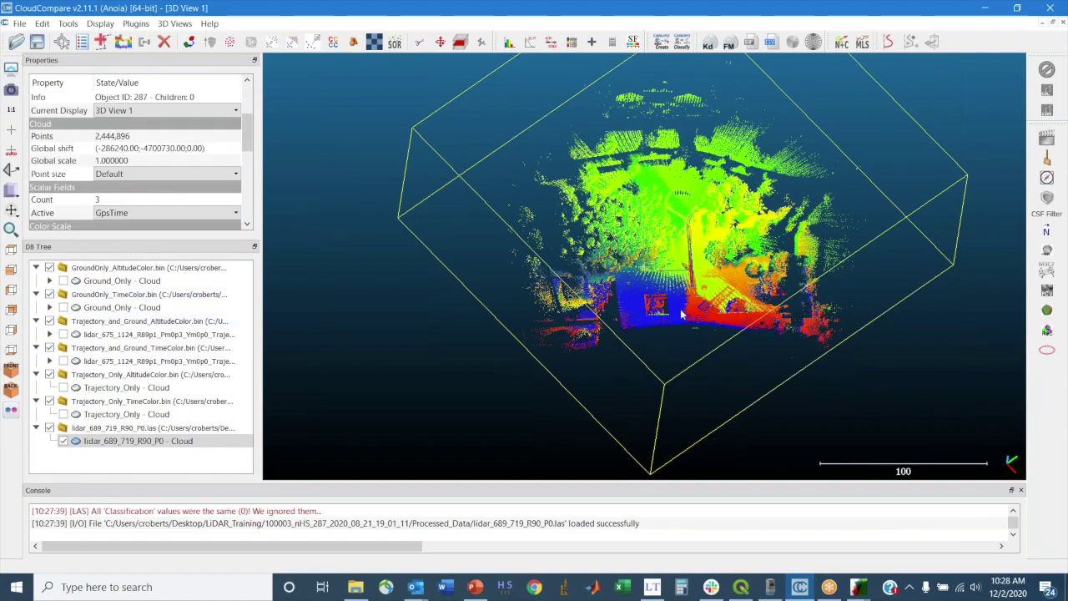
- Examine the building roof and ground from above, edge-on and at an oblique angle to compare how the two passes align
scroll(681, 315, up, 10)
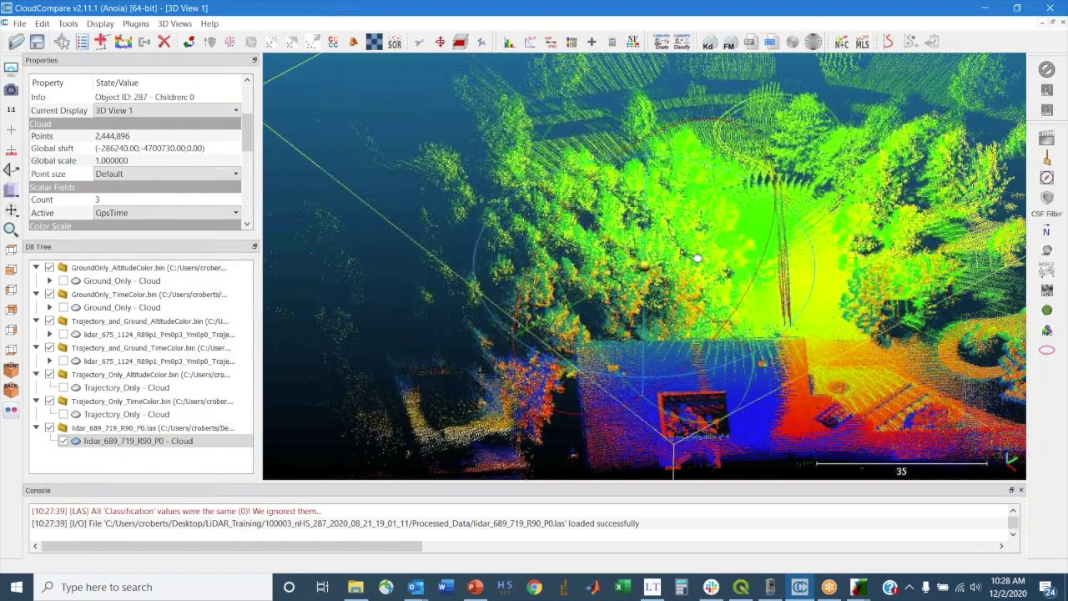
drag(697, 258, 780, 83)
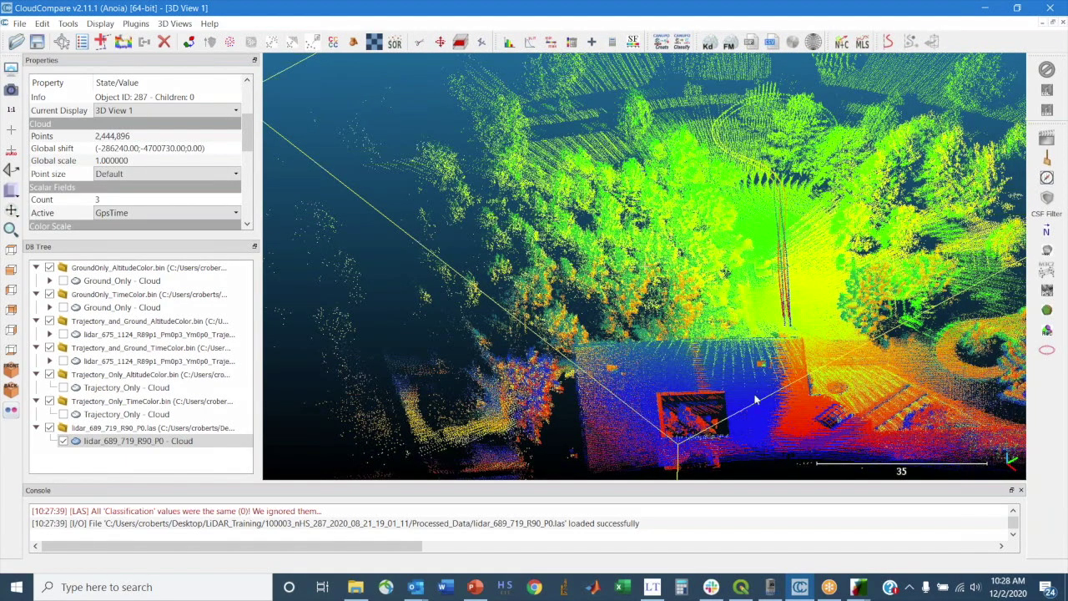
drag(760, 395, 532, 309)
right_drag(531, 309, 501, 258)
scroll(553, 335, up, 6)
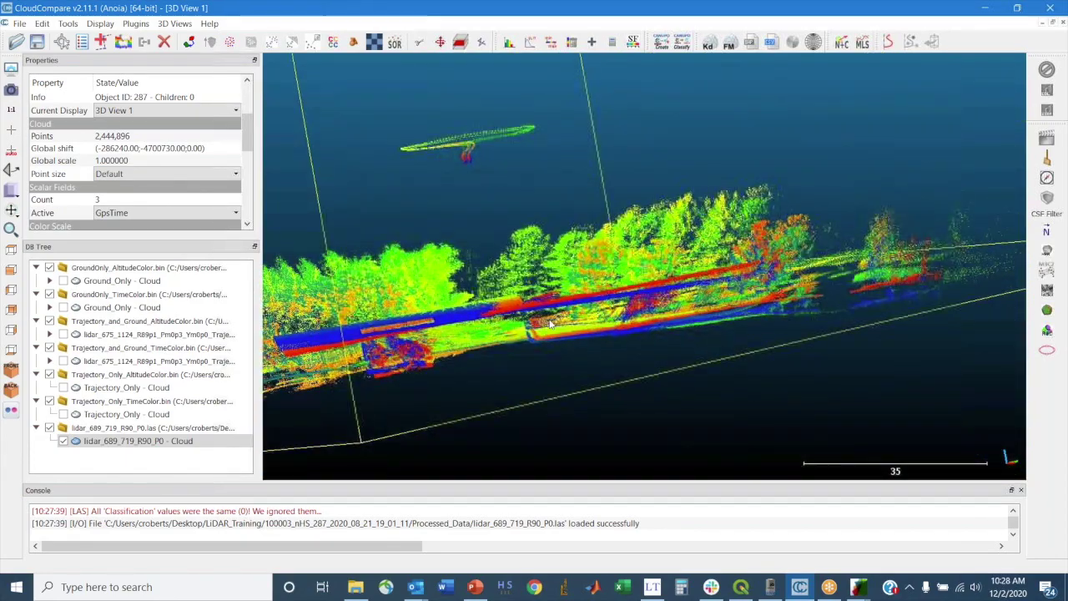
drag(553, 335, 559, 296)
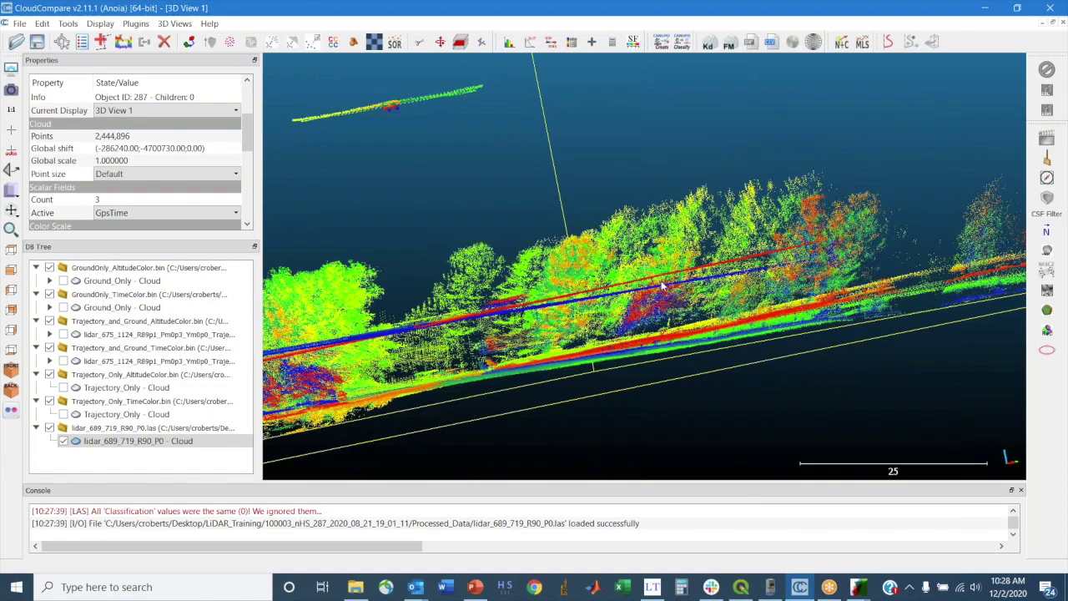
right_drag(504, 335, 755, 303)
drag(445, 405, 563, 385)
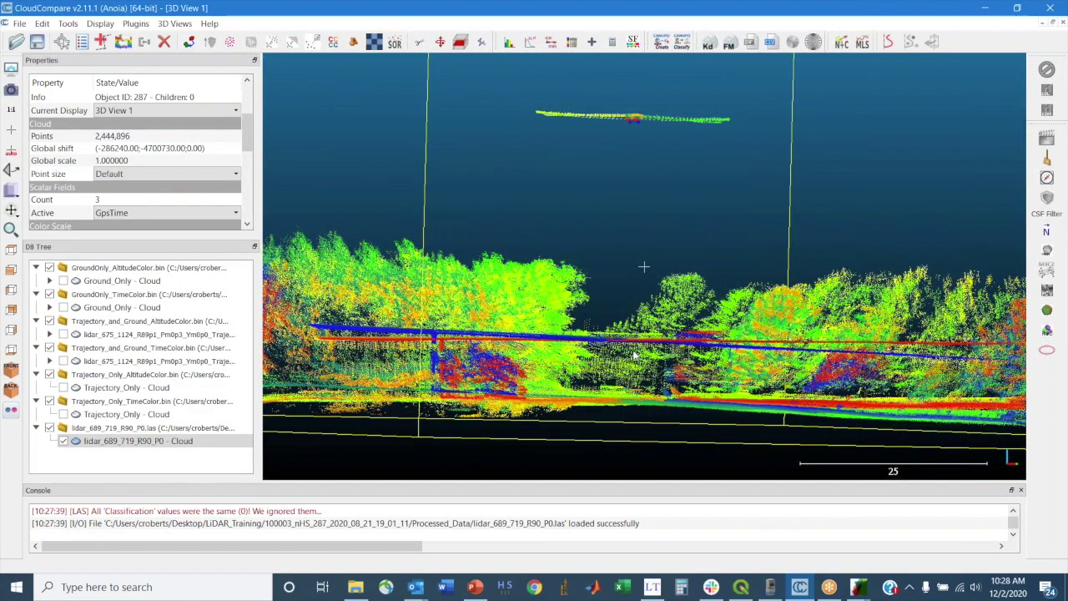
drag(624, 343, 649, 167)
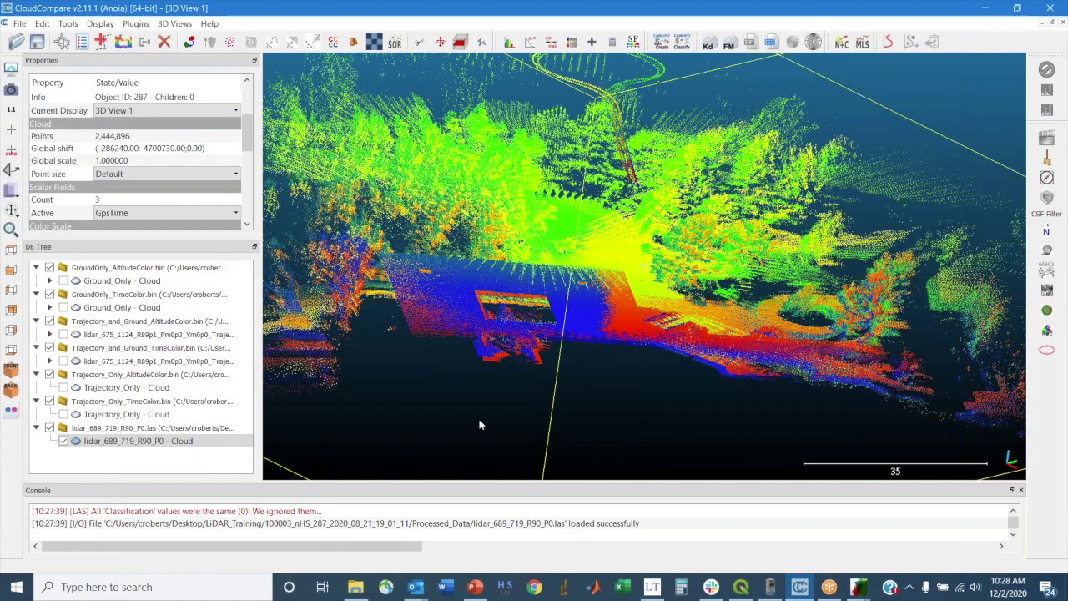
- Switch to LiDAR Tools, set the roll to 92 degrees and change the output name to lidar_689_719_R92_P0.las
click(654, 589)
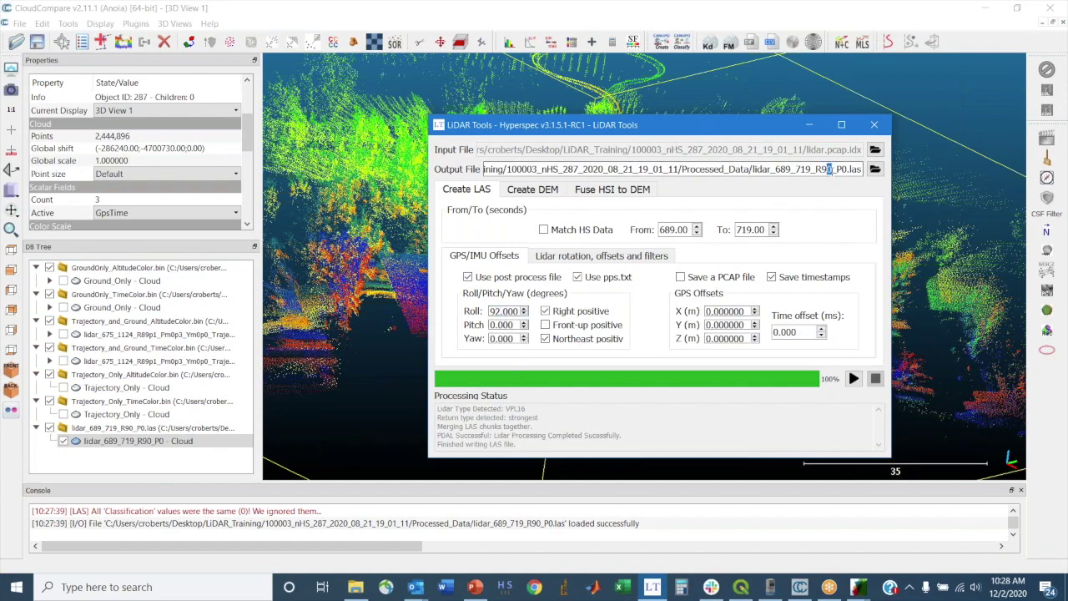
text(2)
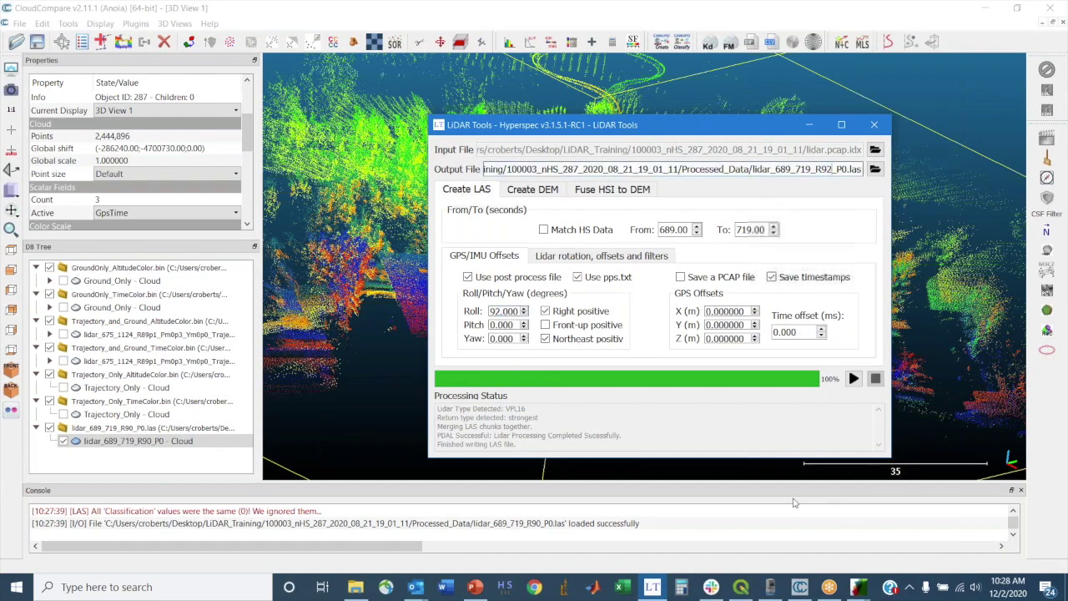
- Run the 92-degree roll processing, switch to CloudCompare and open lidar_689_719_R92_P0.las, applying the default fields and suggested global shift to all
click(852, 379)
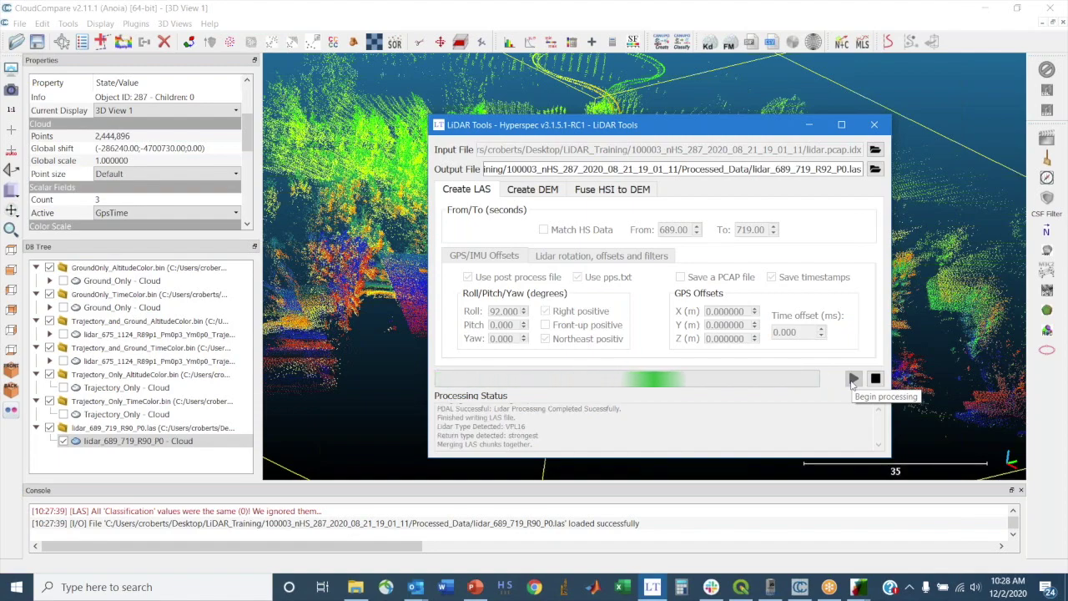
click(462, 55)
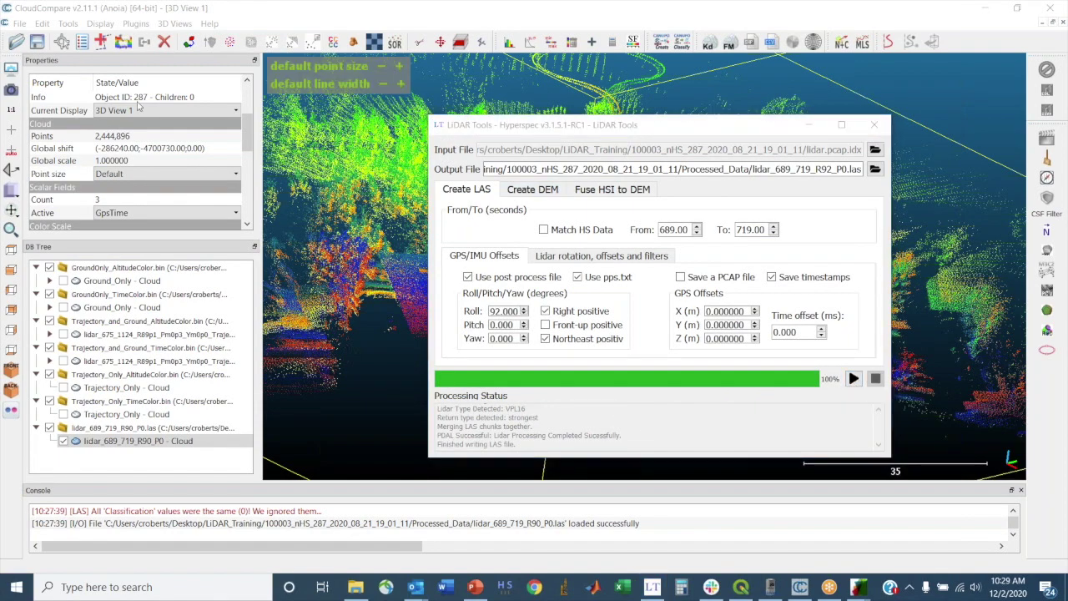
click(19, 23)
click(42, 40)
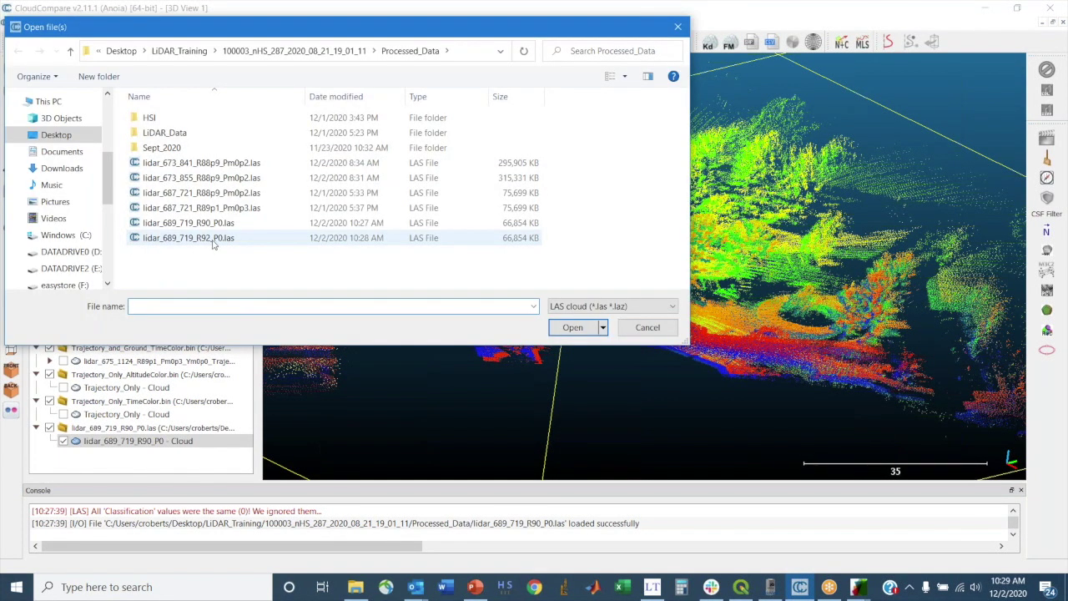
click(212, 240)
click(576, 328)
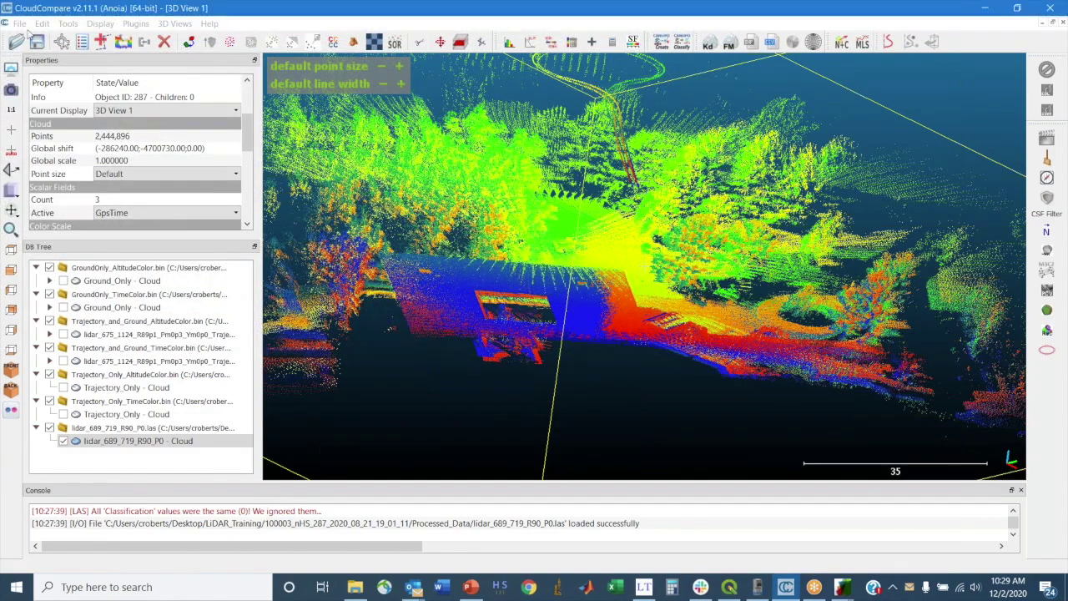
click(550, 410)
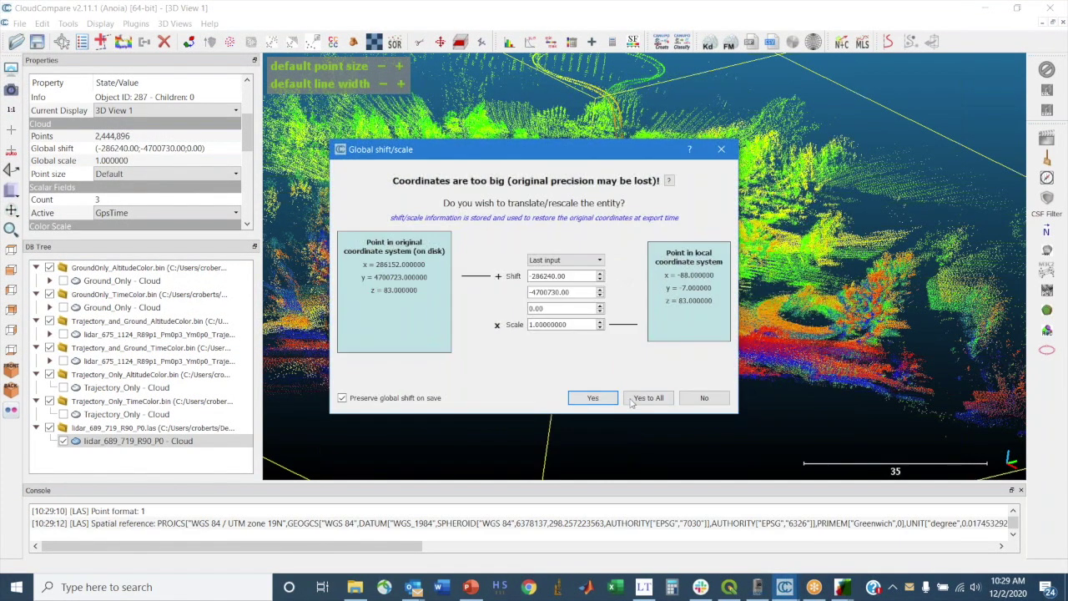
click(649, 395)
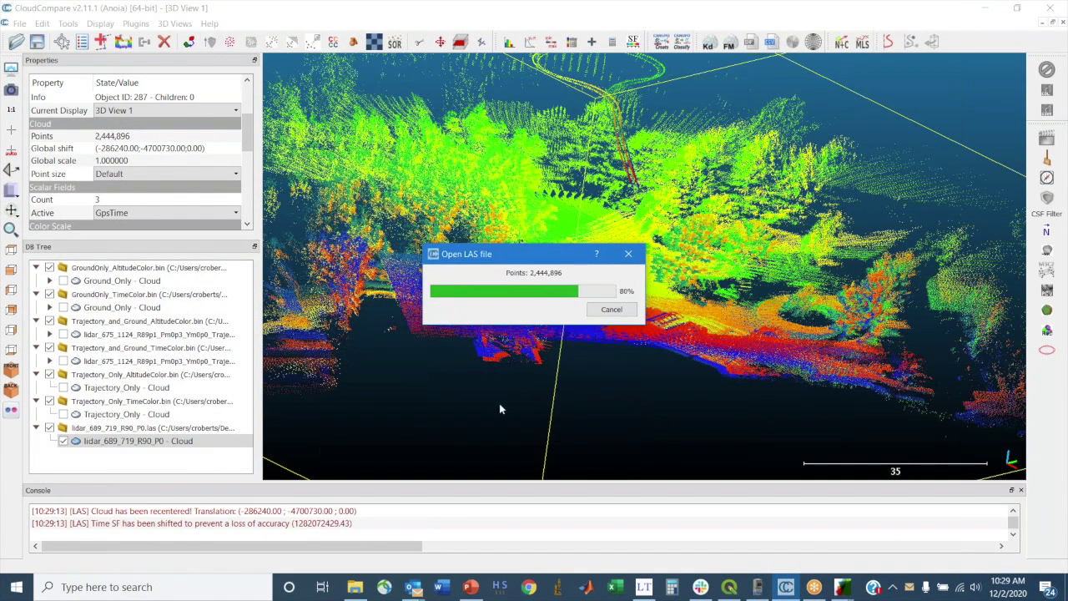
- Color the lidar_689_719_R92_P0 cloud by GpsTime
click(134, 467)
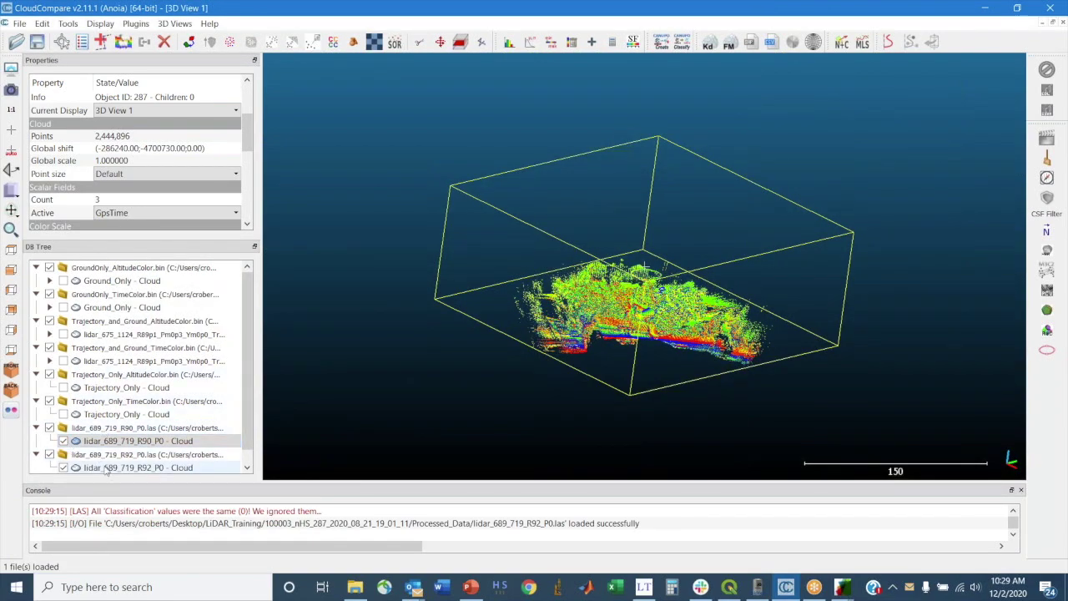
click(140, 213)
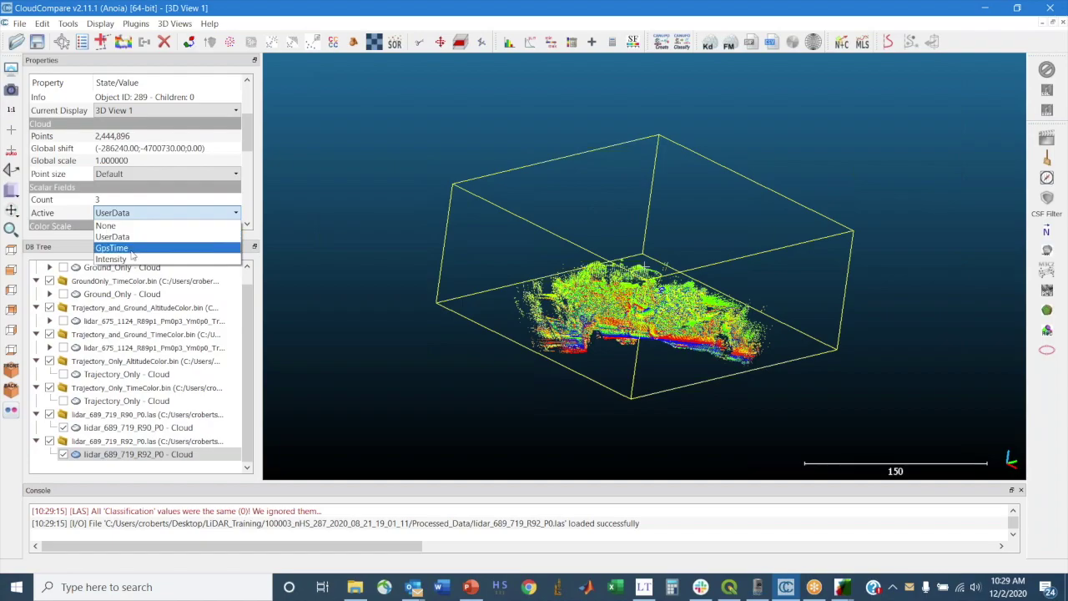
click(127, 247)
- Compare the roof edge-on in the R90 and R92 clouds by toggling their visibility, and remove the R92 file from the project
scroll(660, 313, up, 5)
drag(655, 317, 443, 355)
click(65, 455)
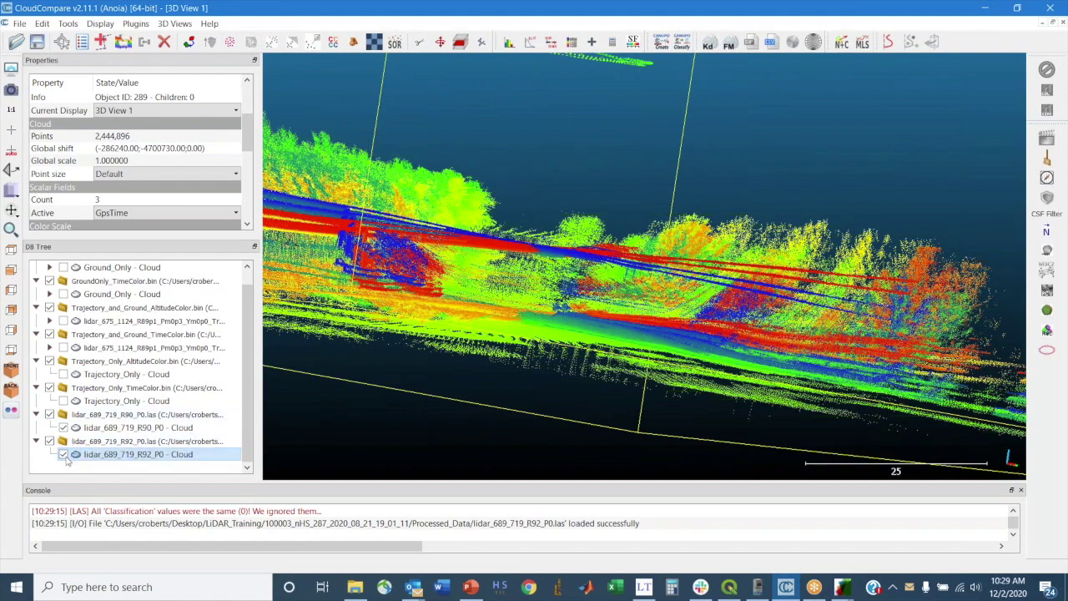
click(63, 455)
click(63, 455)
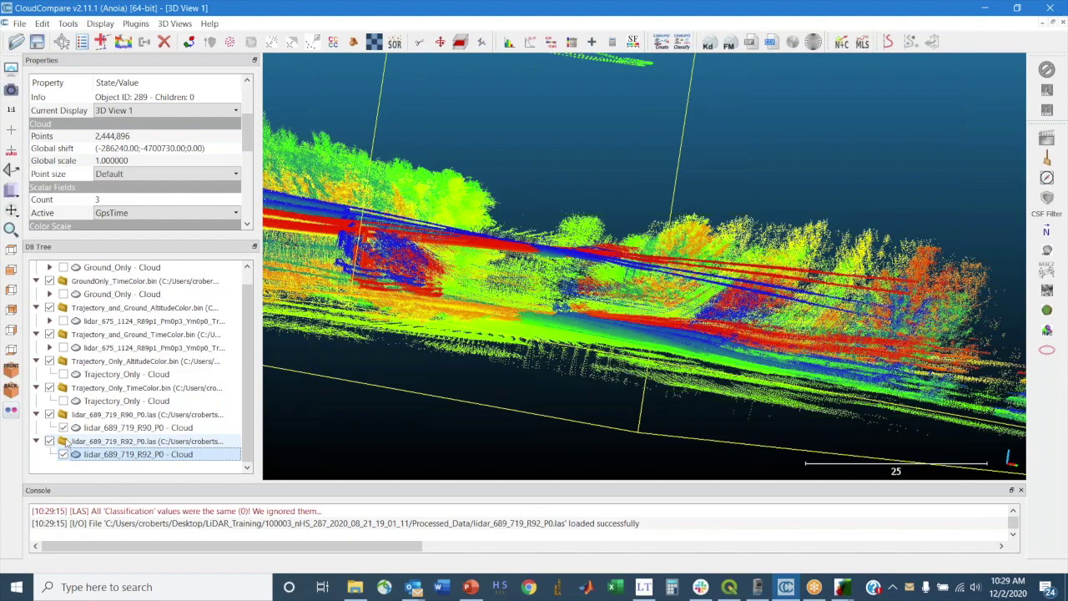
click(63, 427)
click(63, 427)
click(90, 441)
key(Delete)
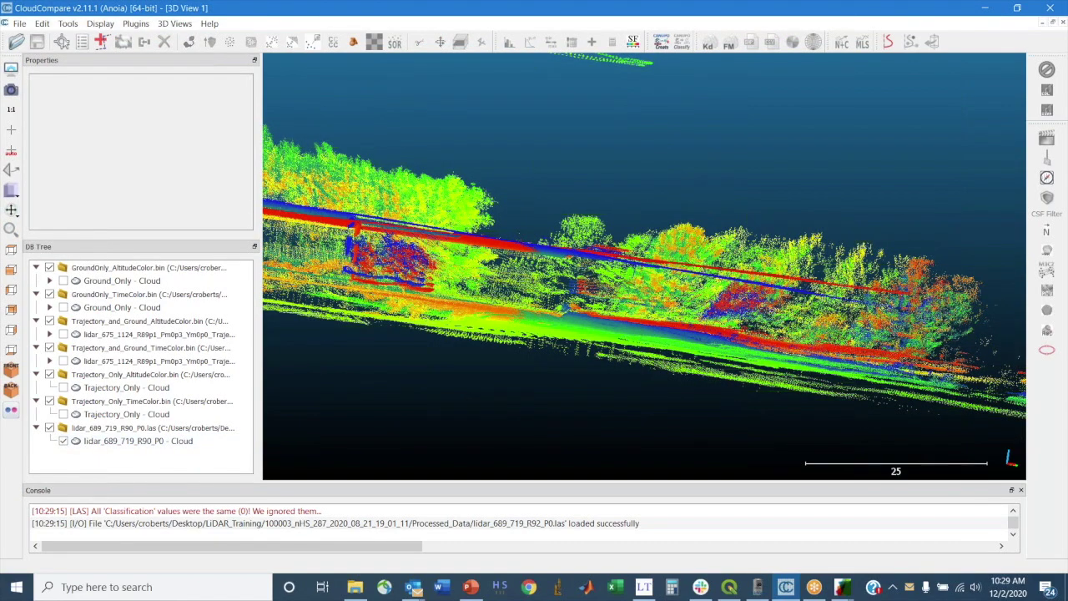
- Switch to LiDAR Tools and process the window with roll 88 degrees and output name lidar_689_719_R88_P0.las
click(644, 588)
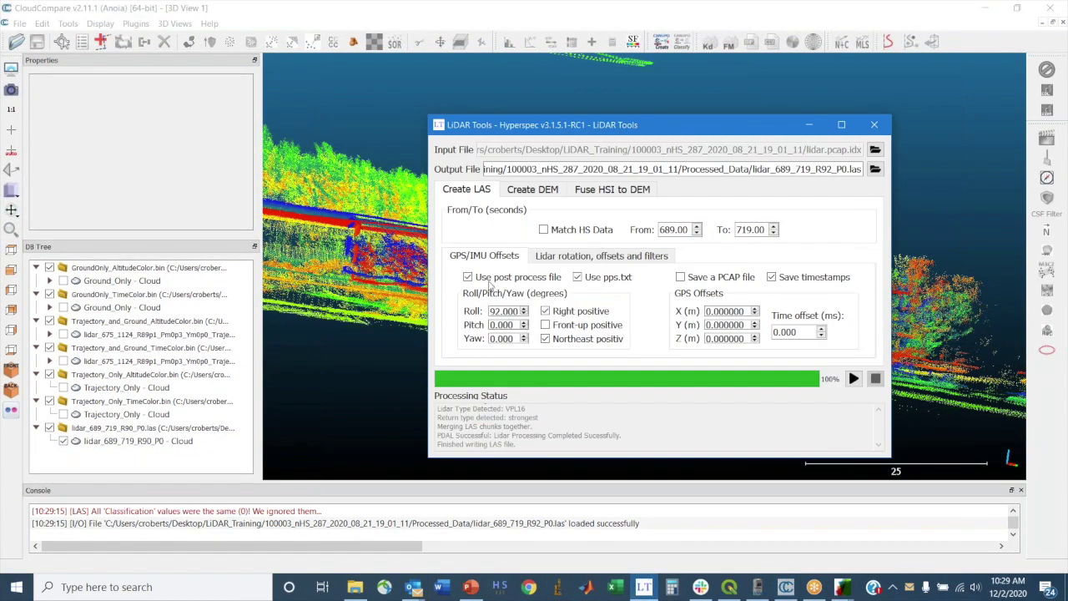
double_click(499, 310)
text(88)
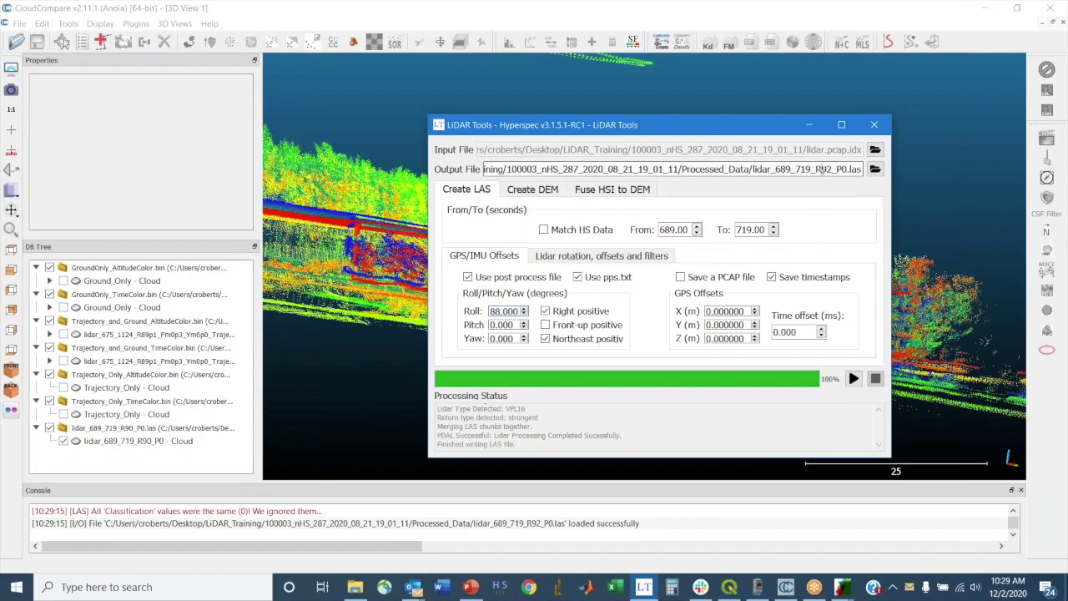
text(88)
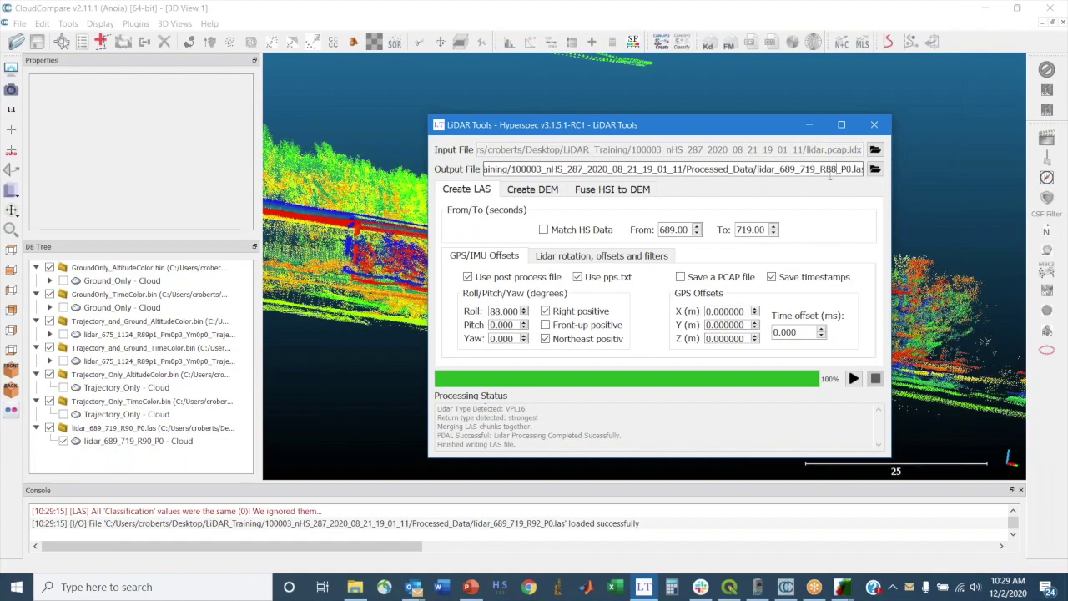
click(853, 378)
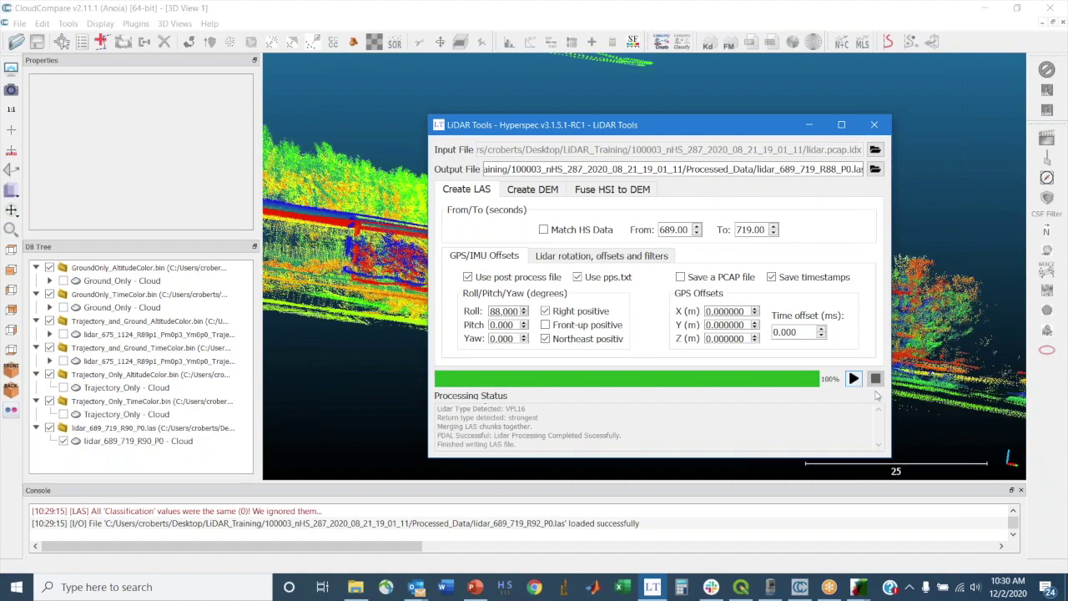
- Switch to CloudCompare and open lidar_689_719_R88_P0.las from Processed_Data, applying the default fields and suggested global shift to all
click(236, 25)
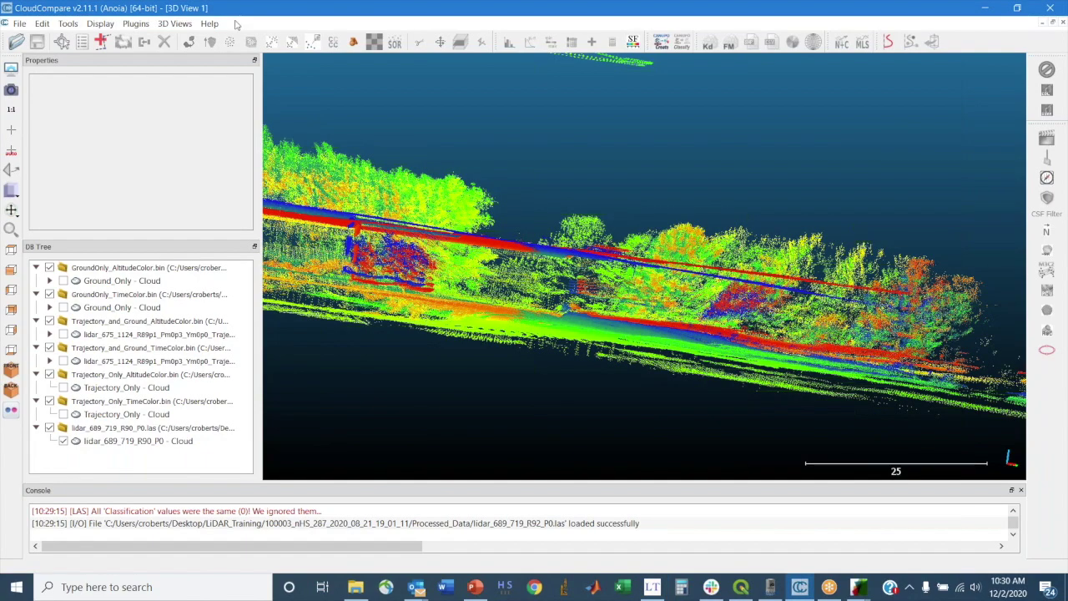
click(19, 24)
click(39, 41)
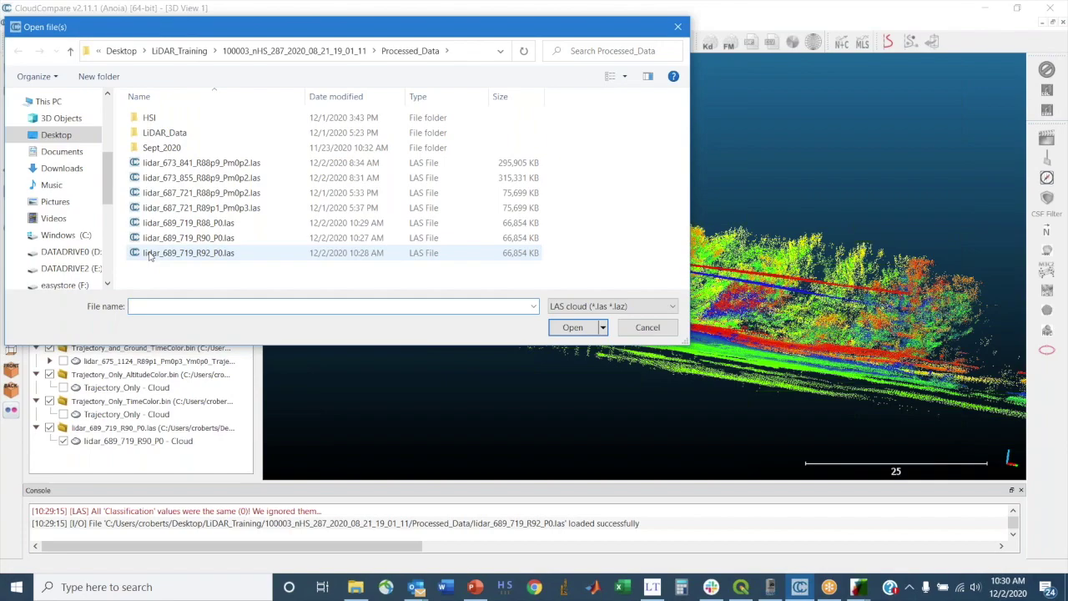
click(181, 223)
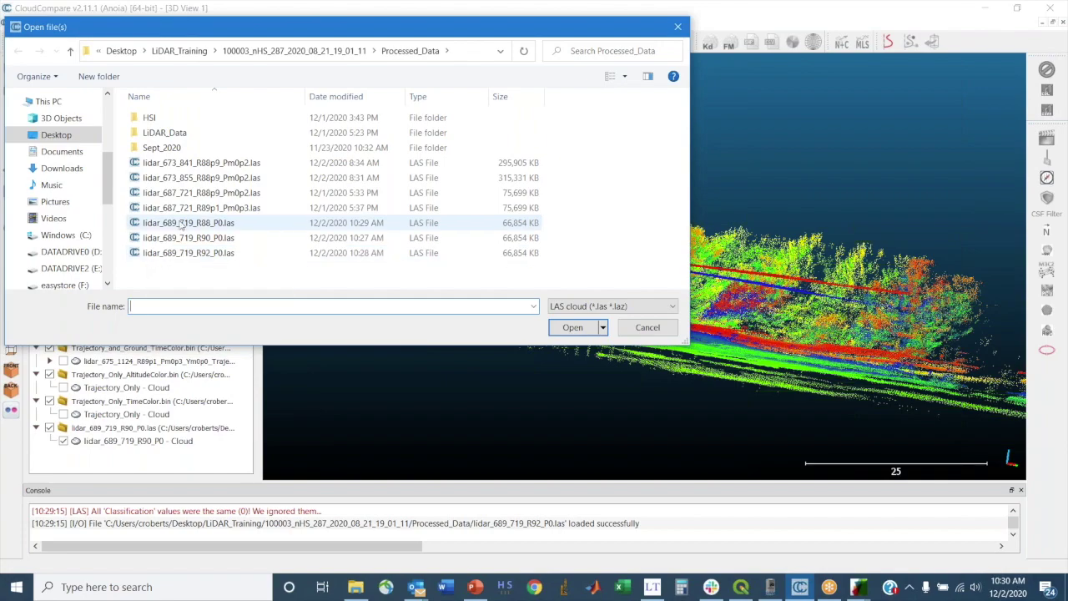
click(576, 327)
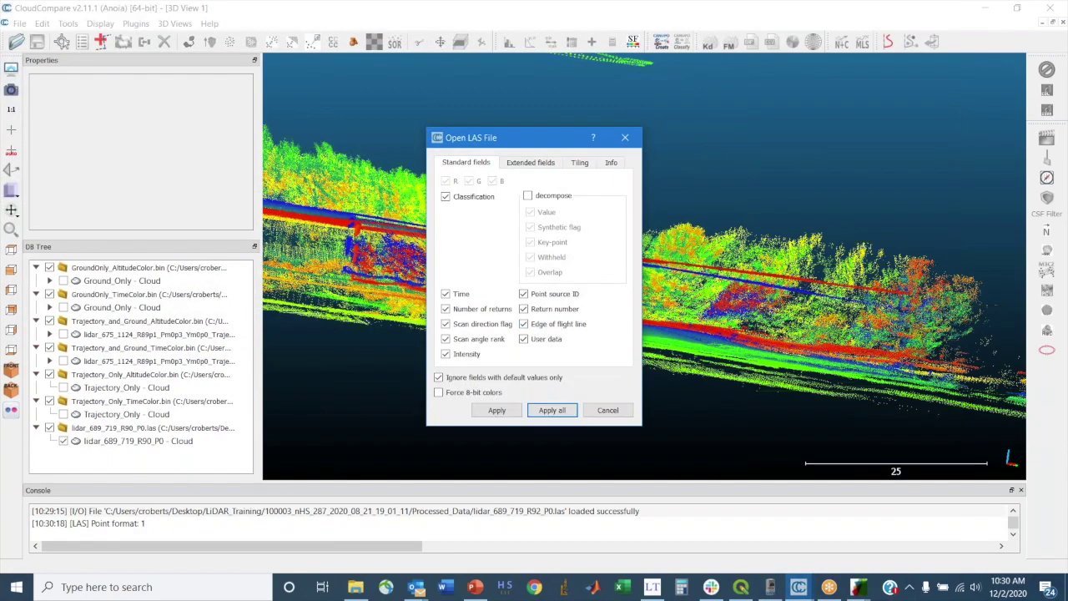
click(555, 410)
click(654, 400)
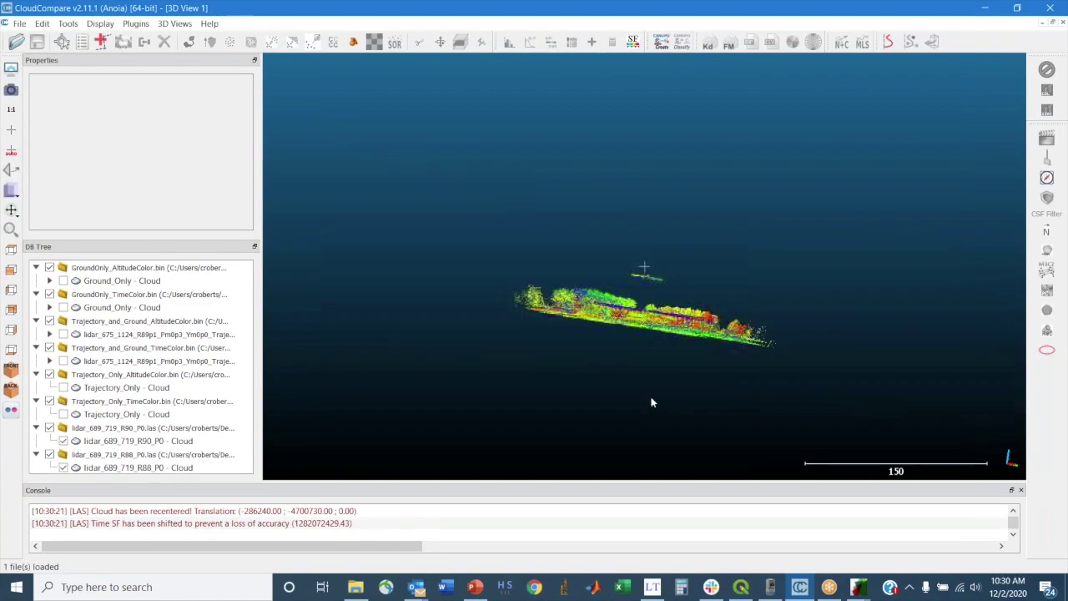
- Color the lidar_689_719_R88_P0 cloud by GpsTime
click(105, 455)
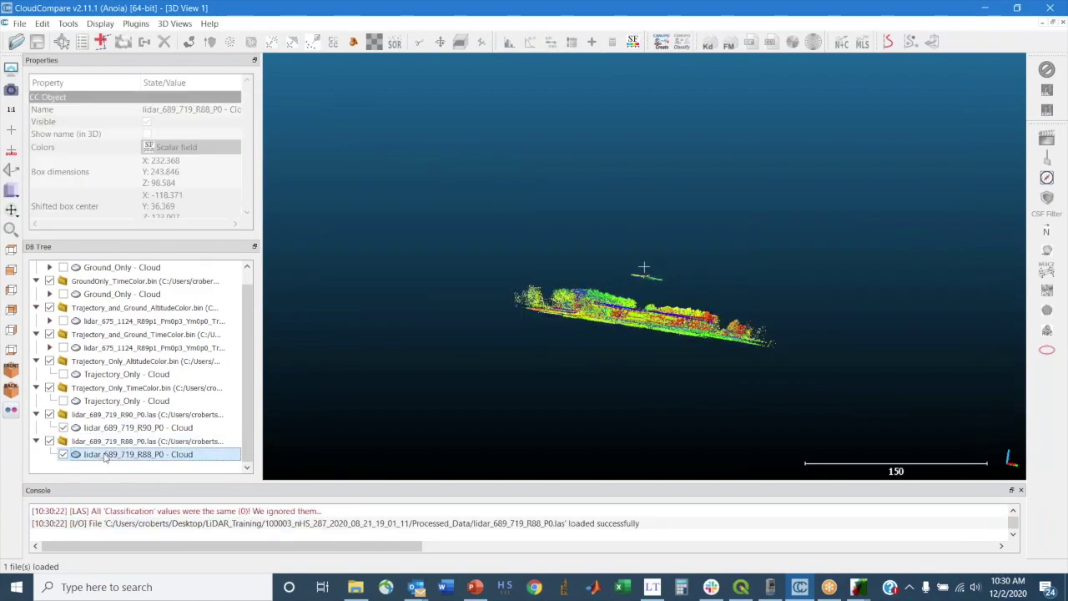
scroll(134, 184, down, 5)
scroll(134, 193, down, 5)
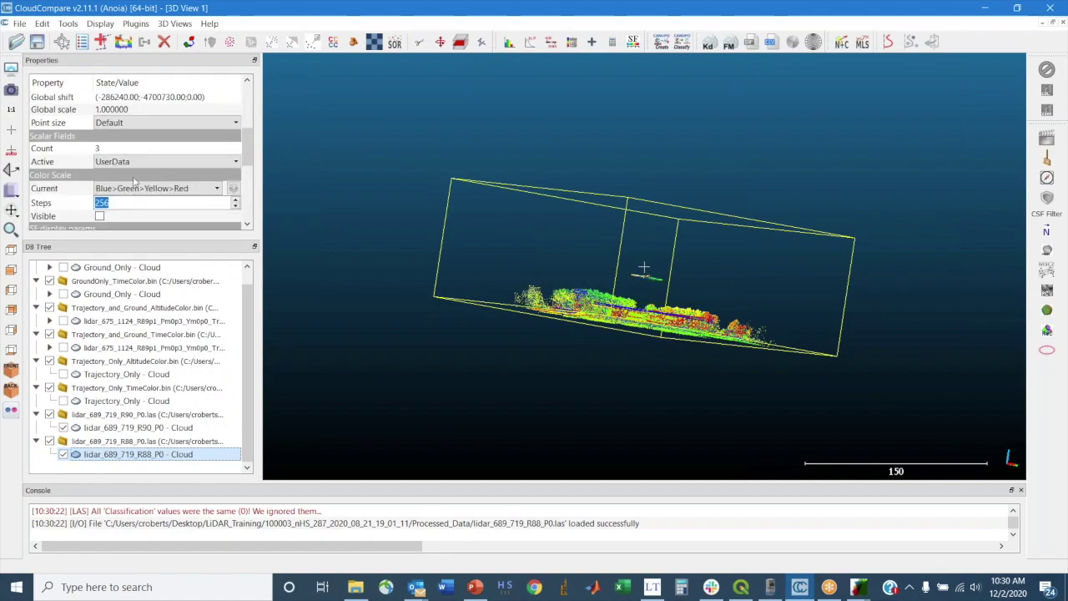
click(144, 161)
click(129, 197)
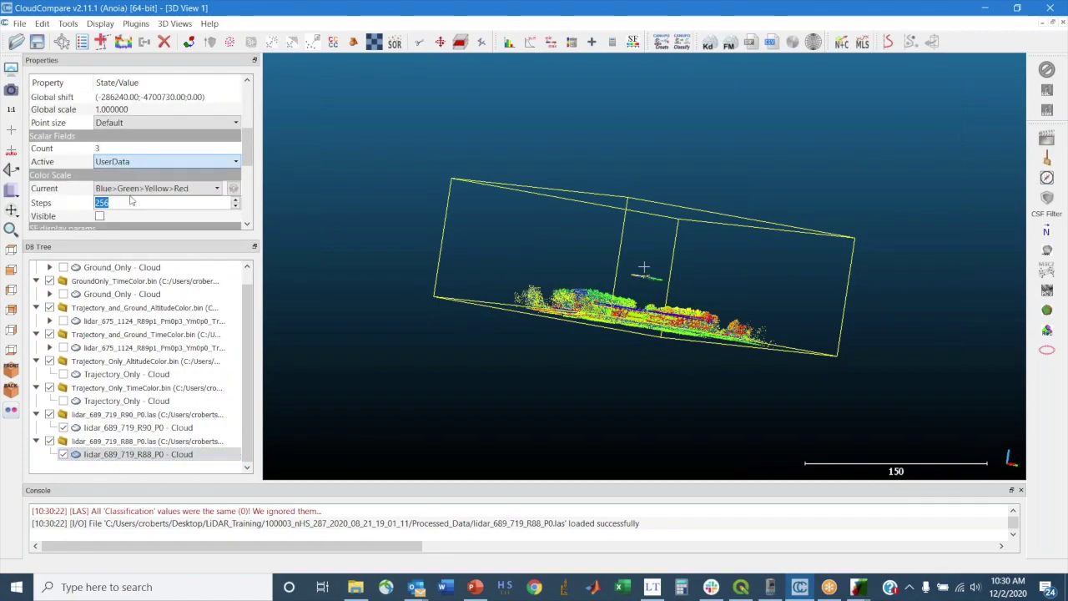
- Compare the roof pass separation in the R90 and R88 clouds by toggling each one's visibility, leaving only R88 shown
scroll(649, 276, up, 8)
drag(642, 299, 552, 161)
scroll(577, 298, up, 8)
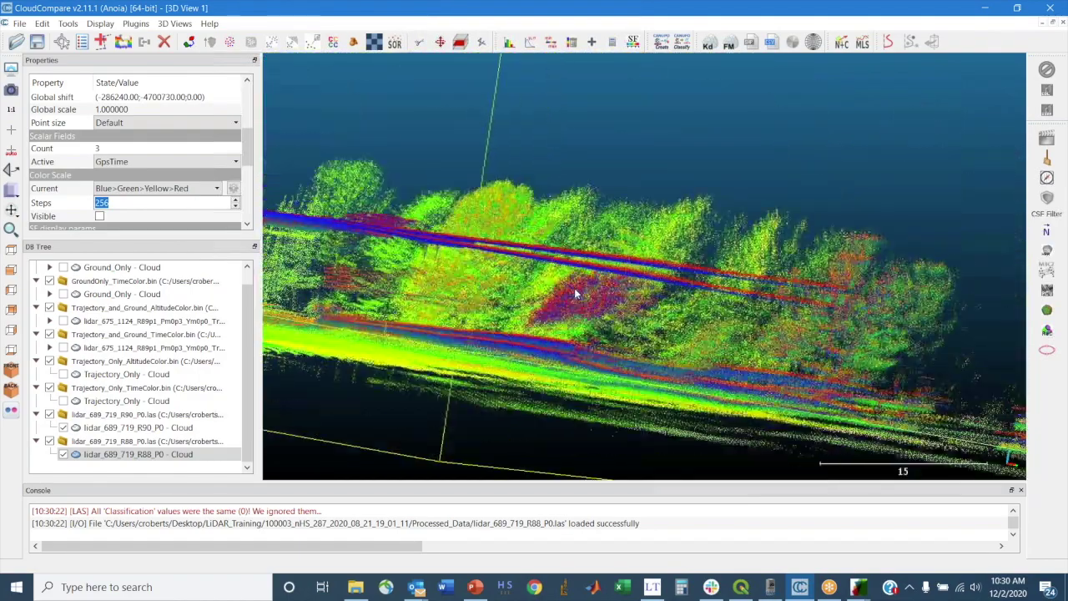
click(67, 455)
click(64, 454)
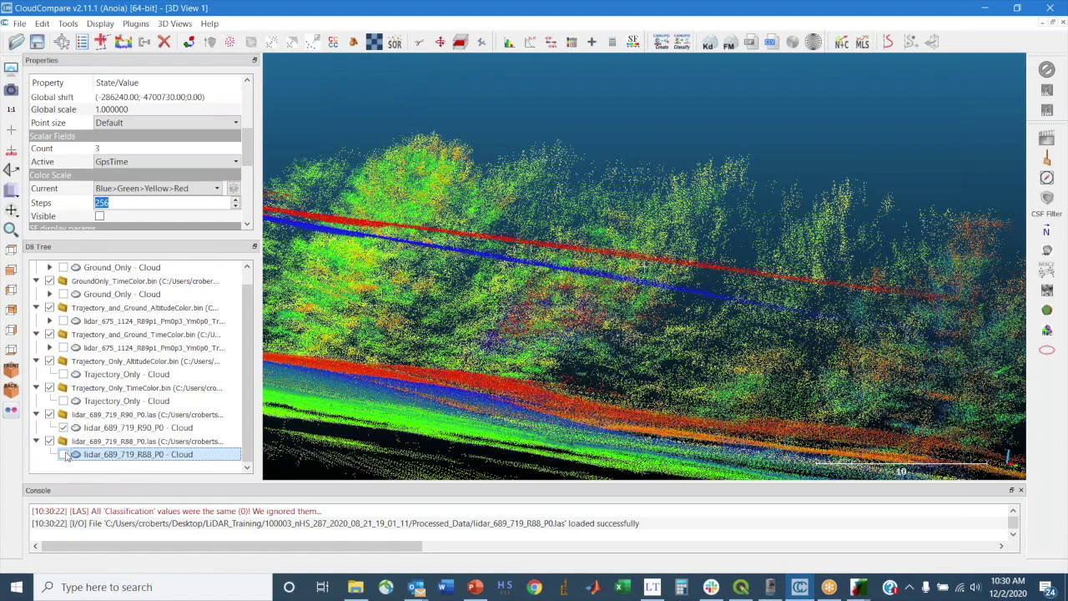
click(63, 455)
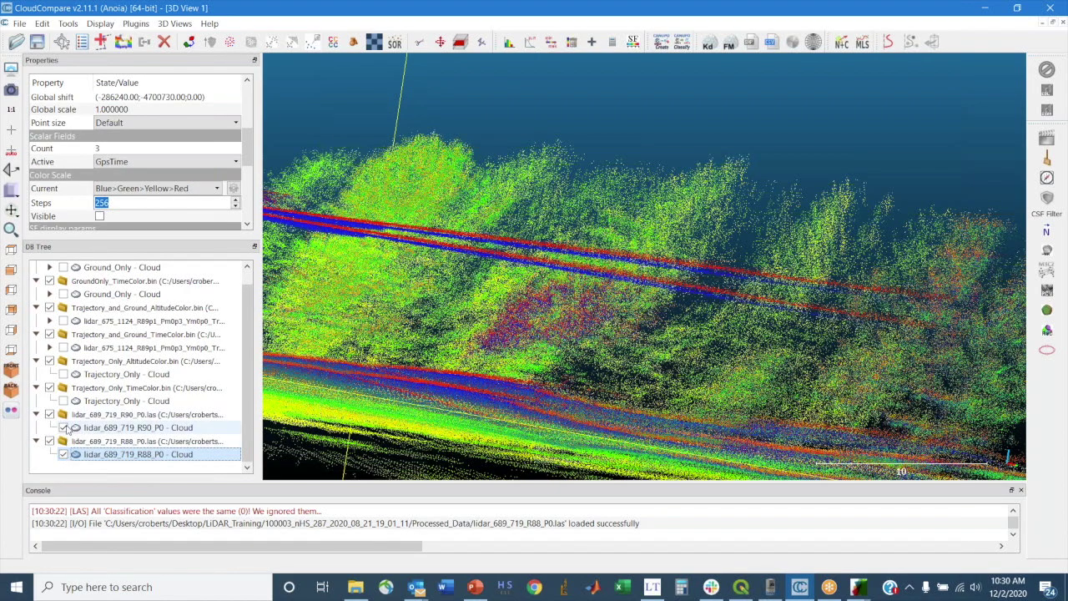
click(64, 428)
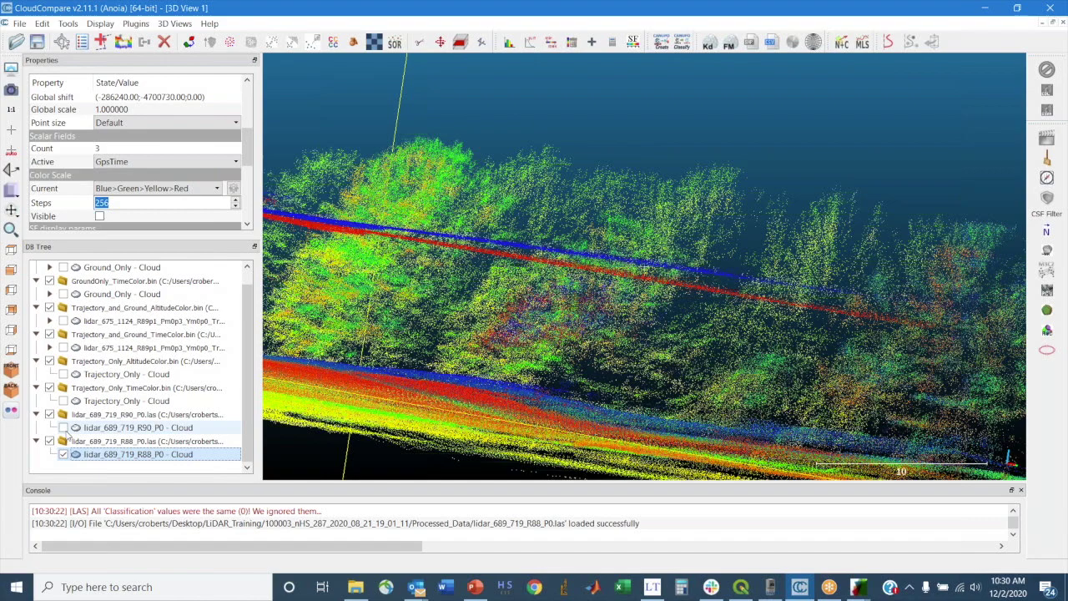
- Switch to LiDAR Tools, set roll to 88.9 and pitch to -0.2 degrees, and process to the existing lidar_689_719_R88_P0.las output
click(651, 589)
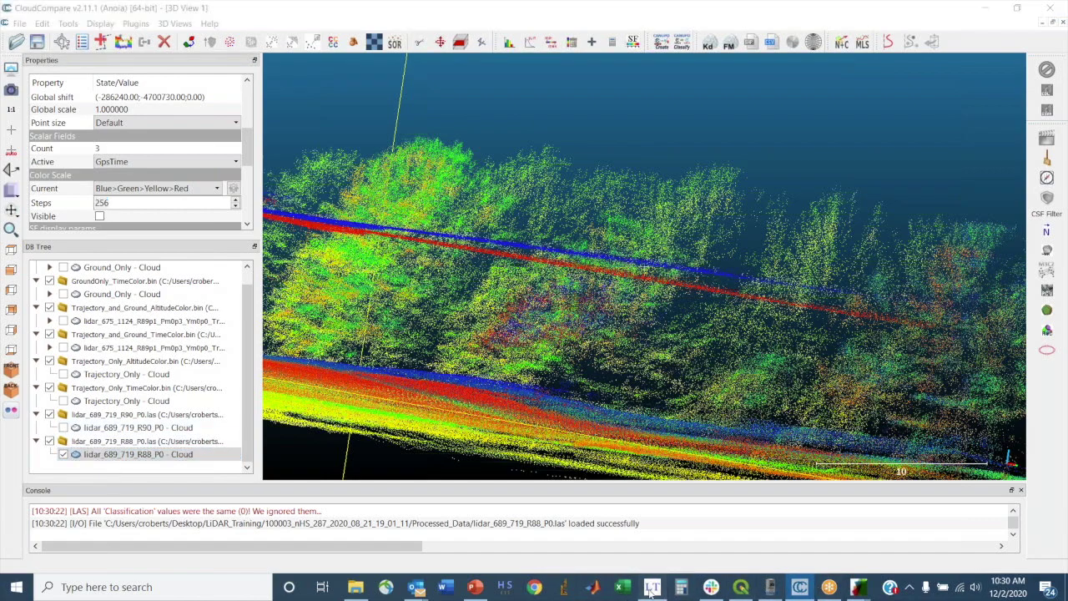
drag(518, 312, 460, 317)
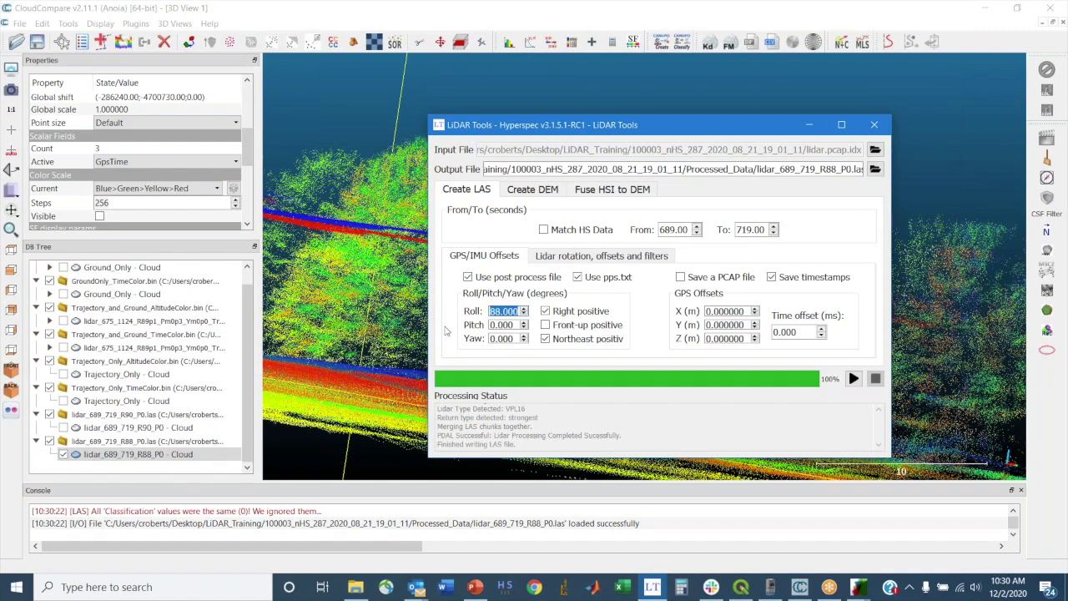
text(88)
click(510, 324)
drag(518, 324, 444, 311)
text(-0.2)
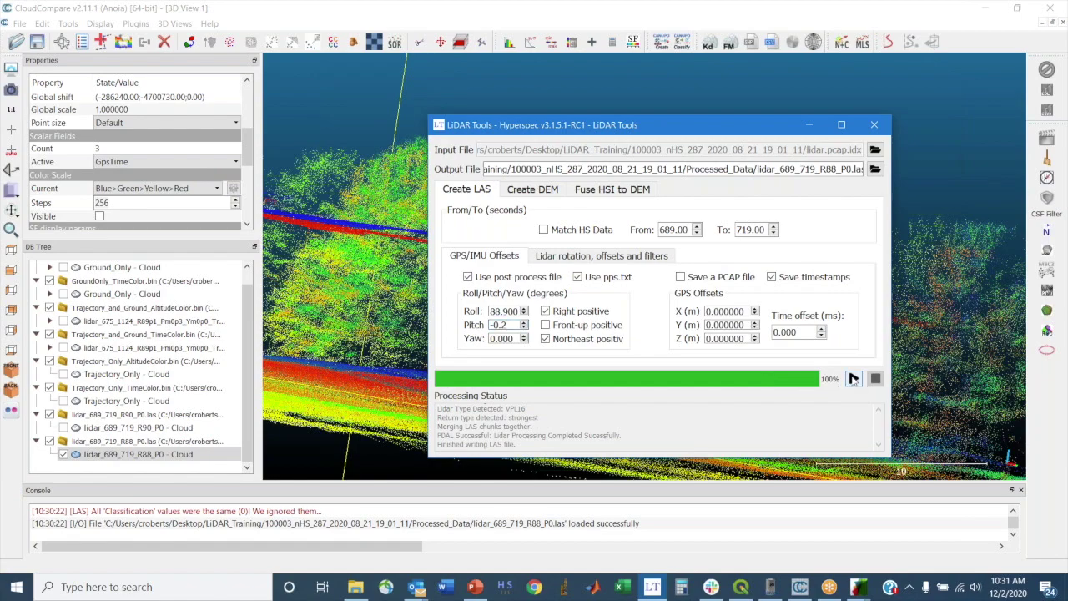
click(853, 378)
- Switch to CloudCompare and open the reprocessed lidar_689_719_R88_P0.las, applying the default fields and suggested global shift to all
click(294, 23)
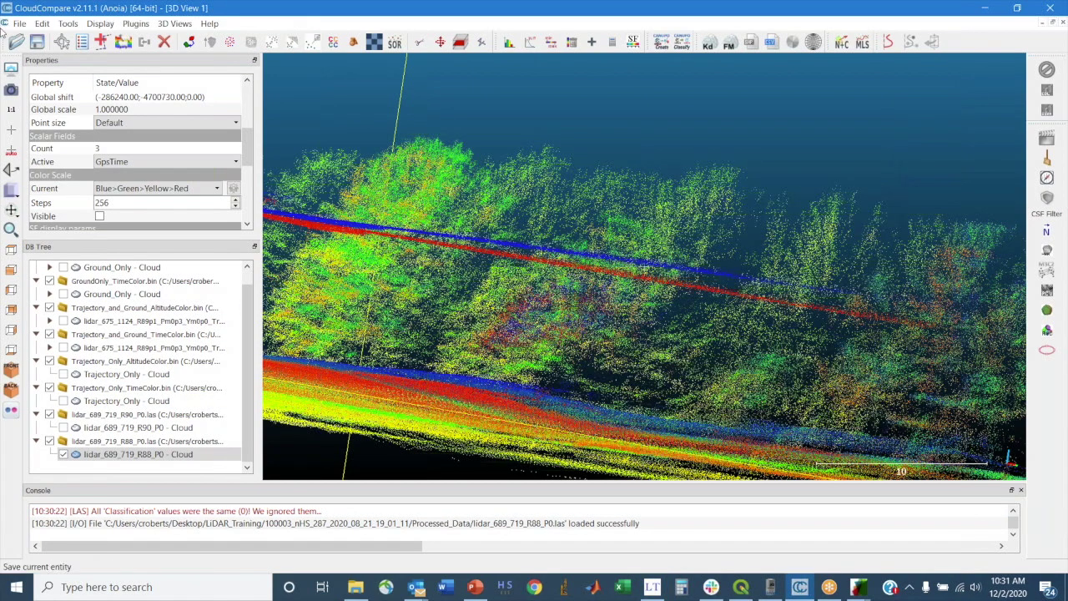
click(19, 24)
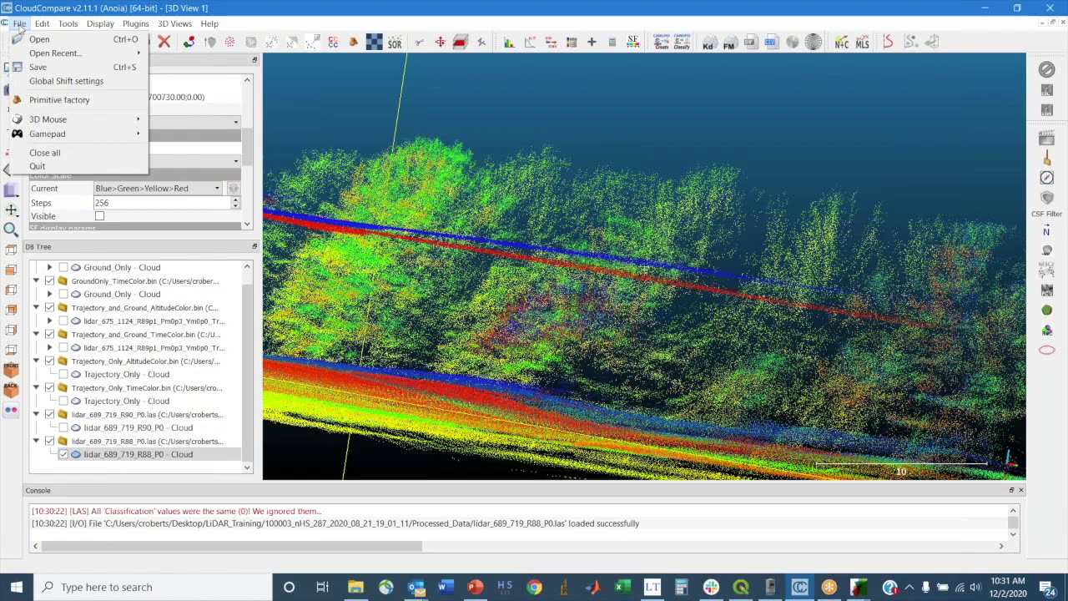
click(40, 39)
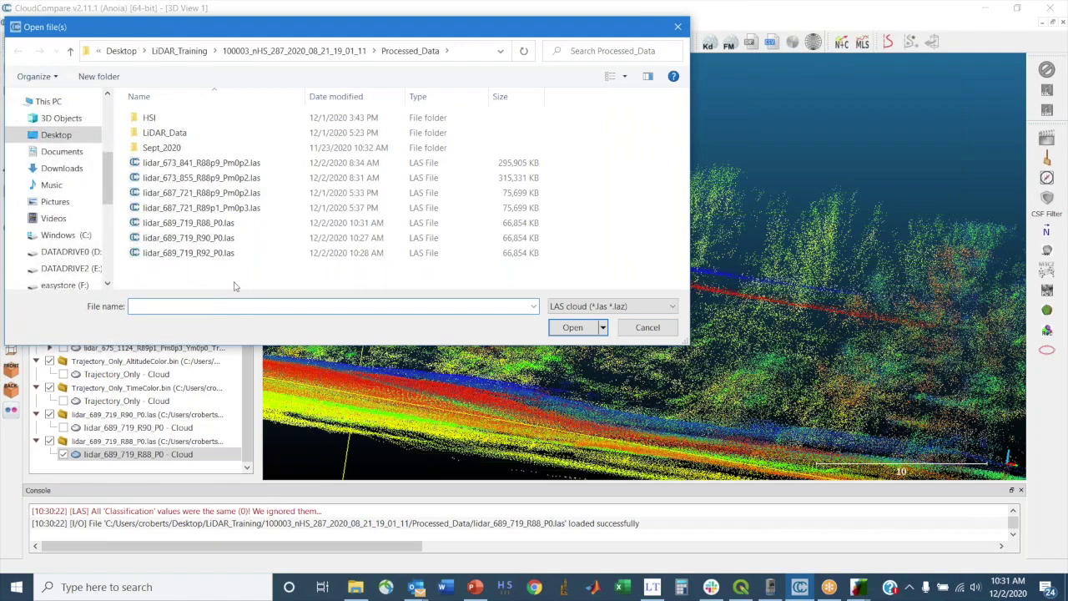
click(194, 223)
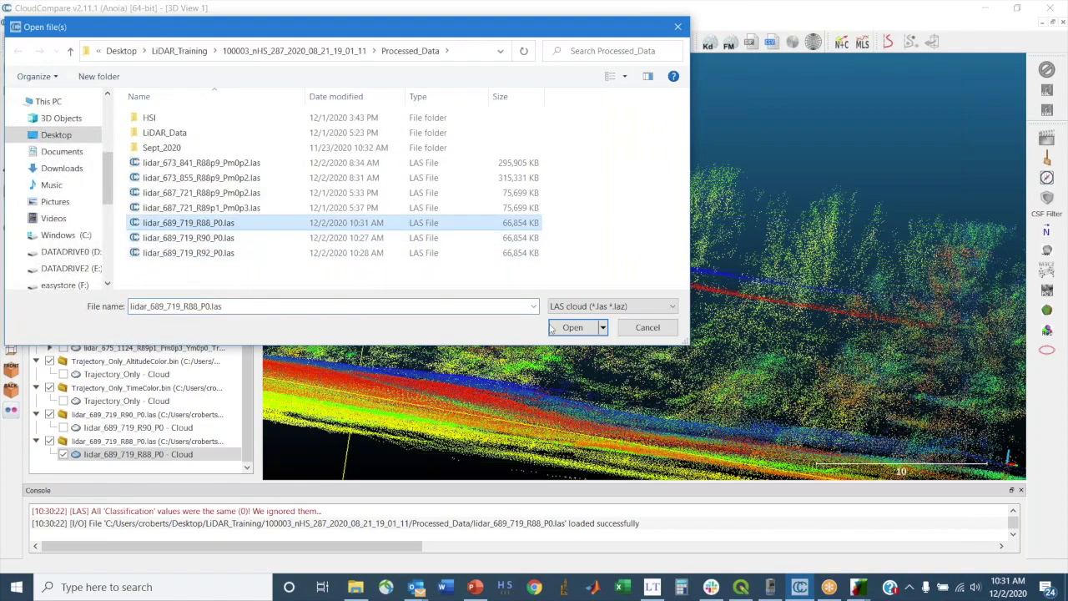
click(590, 329)
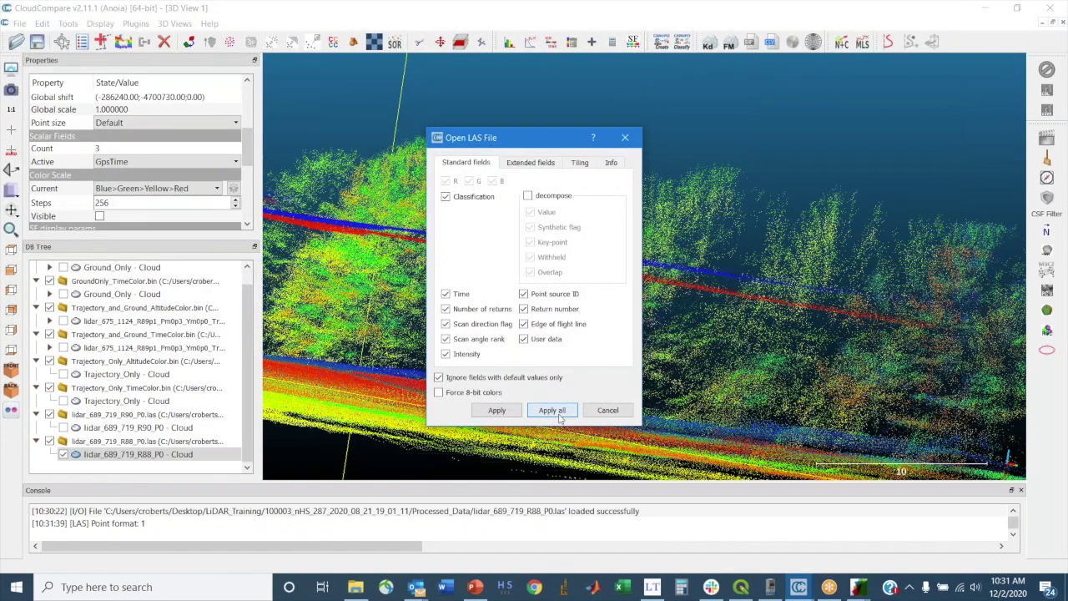
click(553, 410)
click(639, 399)
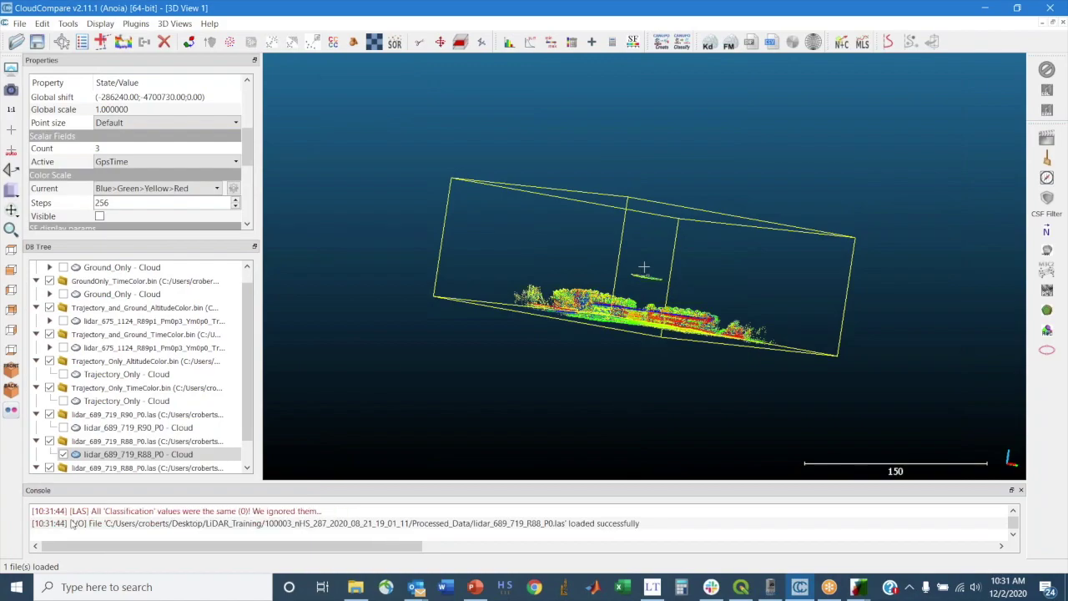
- Color the newly loaded lidar_689_719_R88_P0 cloud by GpsTime
scroll(247, 393, down, 1)
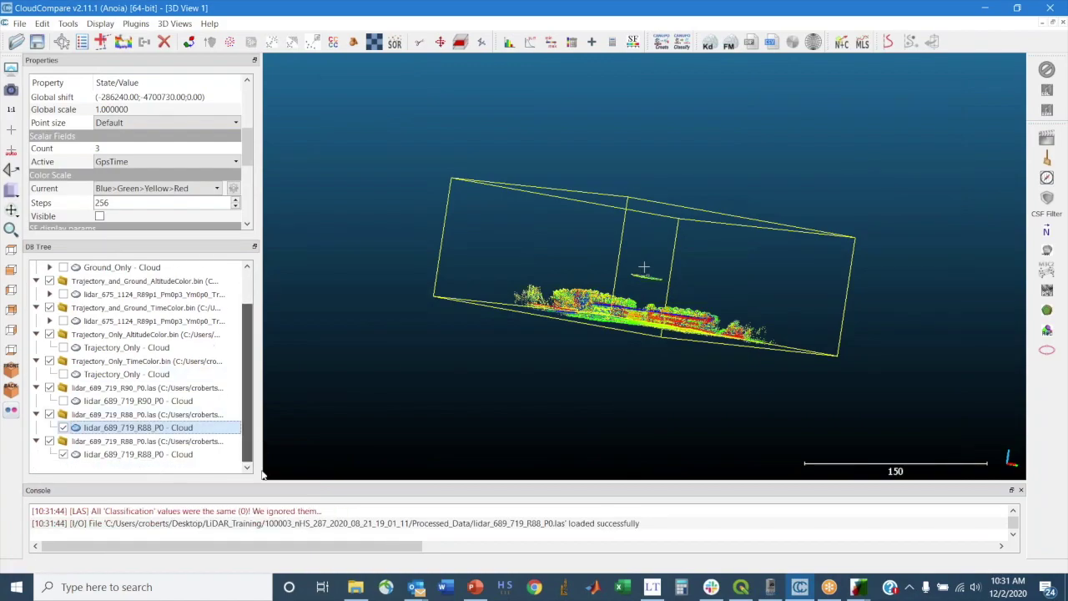
click(138, 456)
click(124, 162)
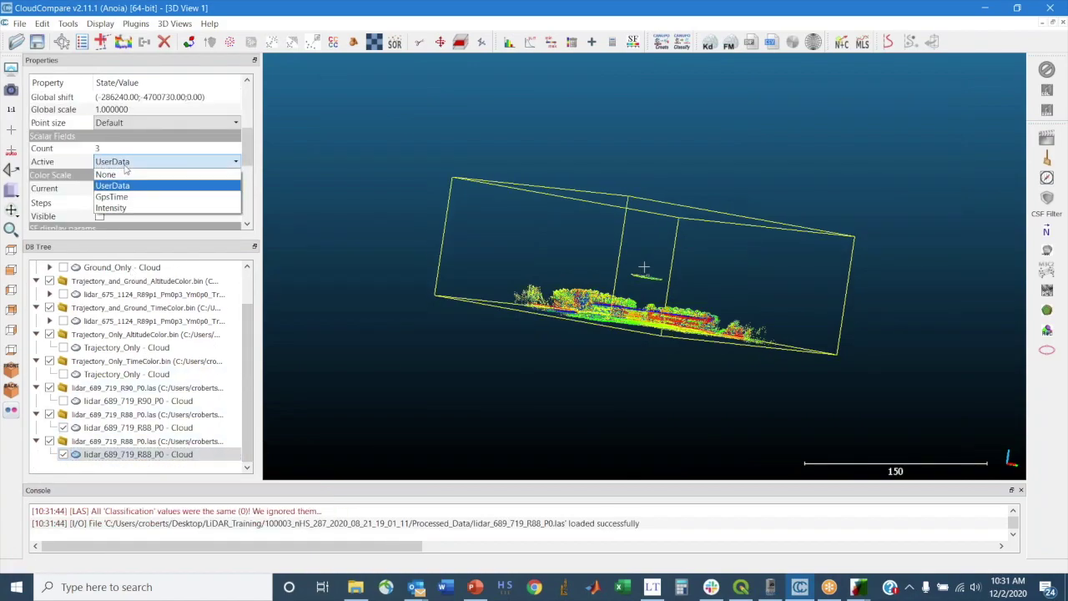
click(122, 197)
- Hide the earlier lidar_689_719_R88_P0 cloud and examine how the passes line up along the roof edge in the new one
scroll(650, 316, up, 6)
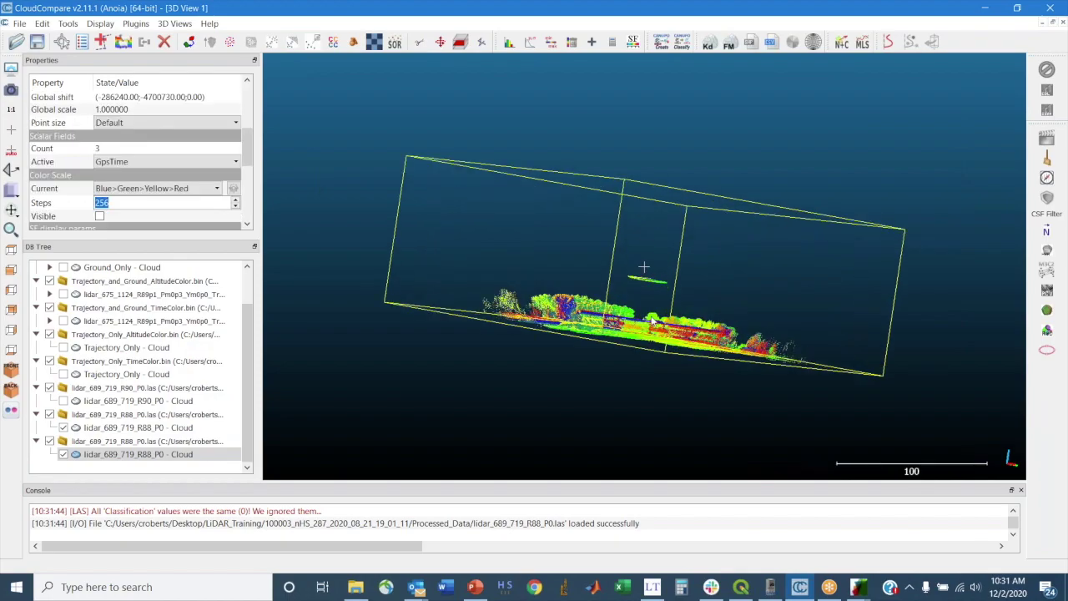
scroll(650, 319, up, 6)
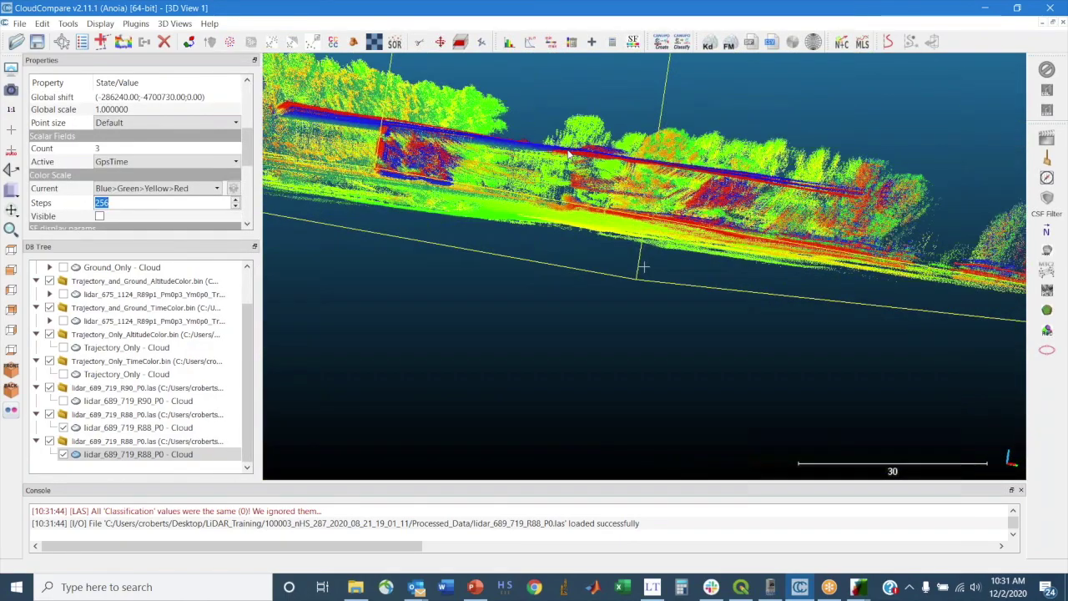
scroll(561, 335, up, 3)
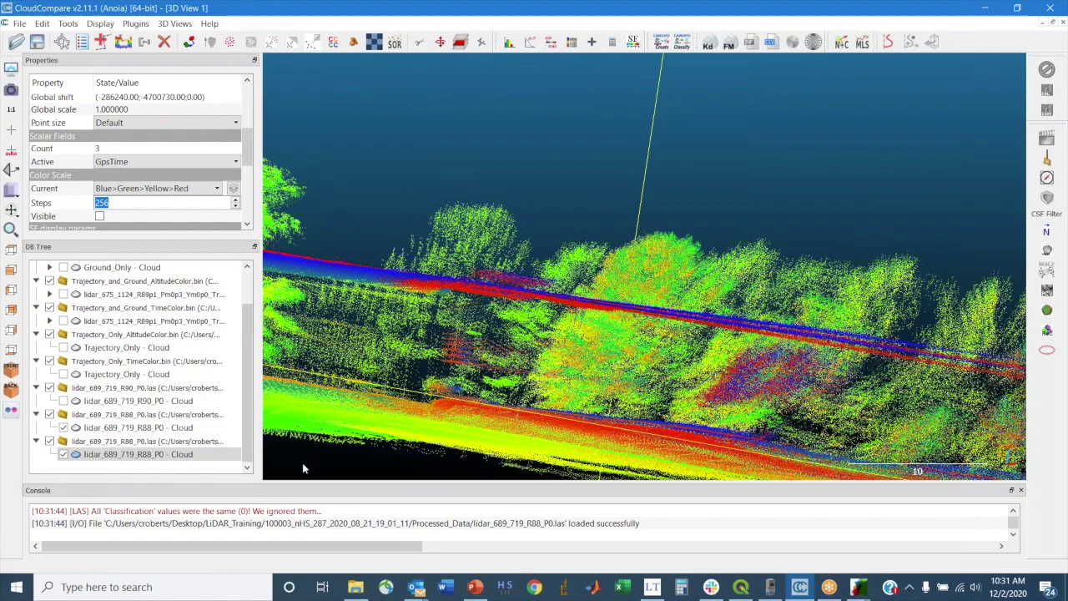
click(62, 427)
drag(653, 351, 659, 309)
scroll(640, 319, up, 10)
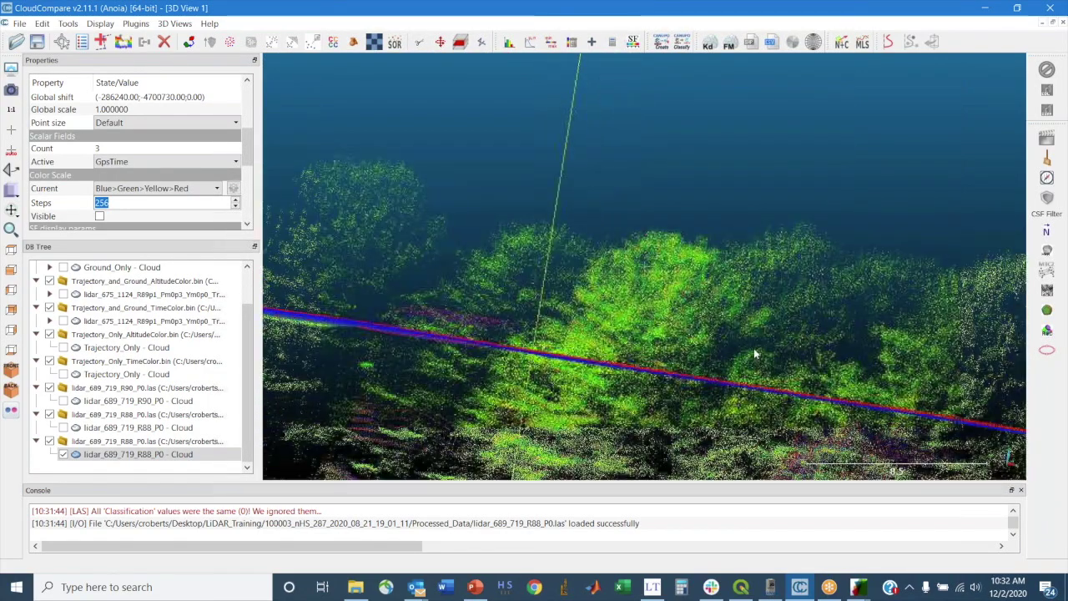
drag(641, 319, 633, 302)
drag(384, 257, 388, 317)
- Examine the pass alignment around the gridded structure beside the roof from the top view
click(12, 250)
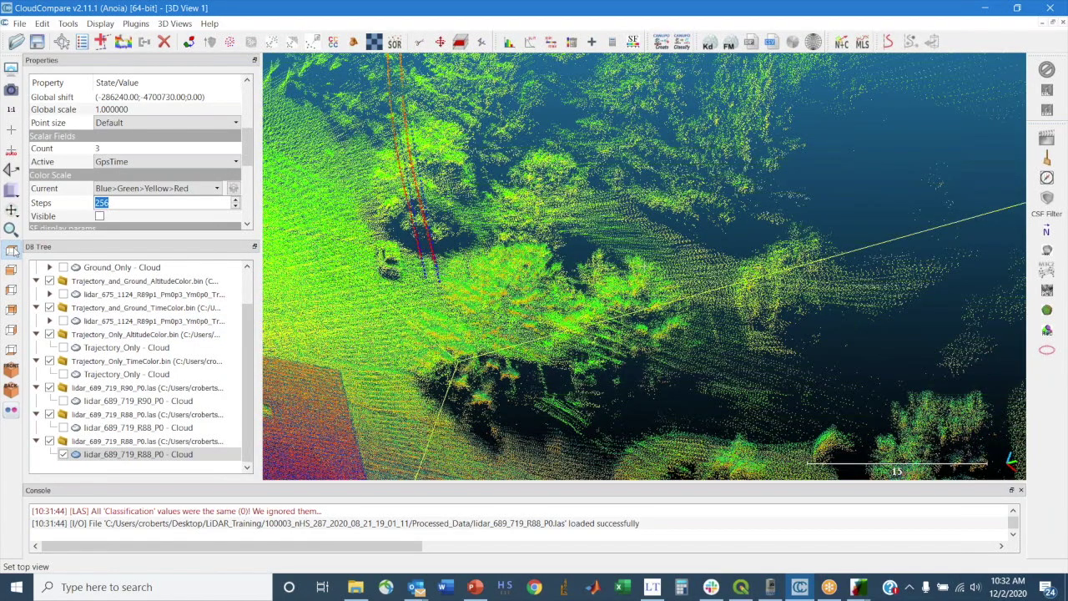
drag(668, 210, 338, 382)
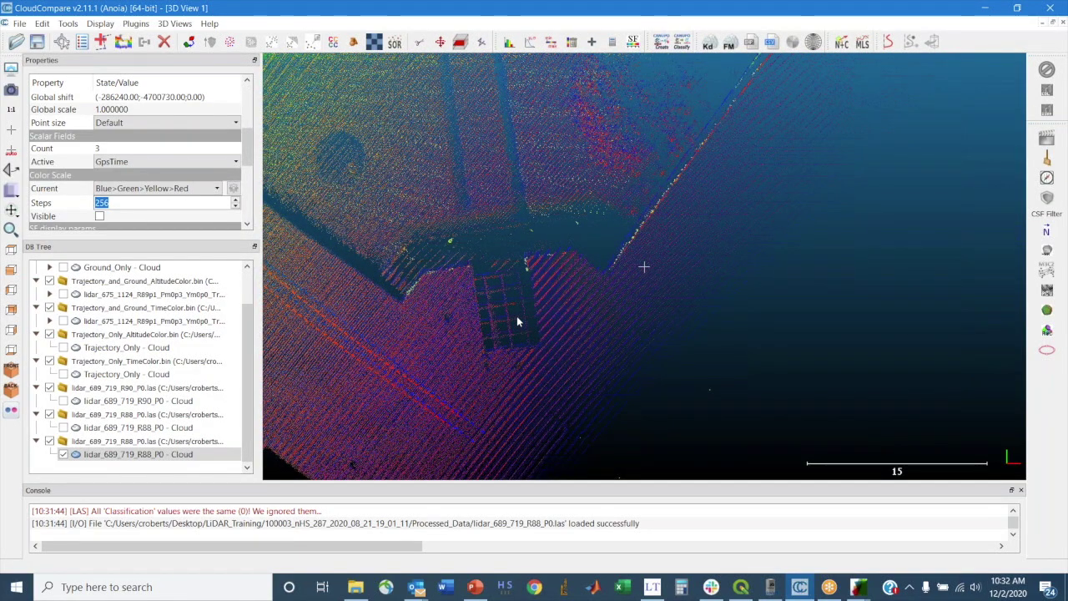
scroll(516, 320, up, 2)
scroll(460, 330, up, 1)
right_drag(439, 326, 508, 262)
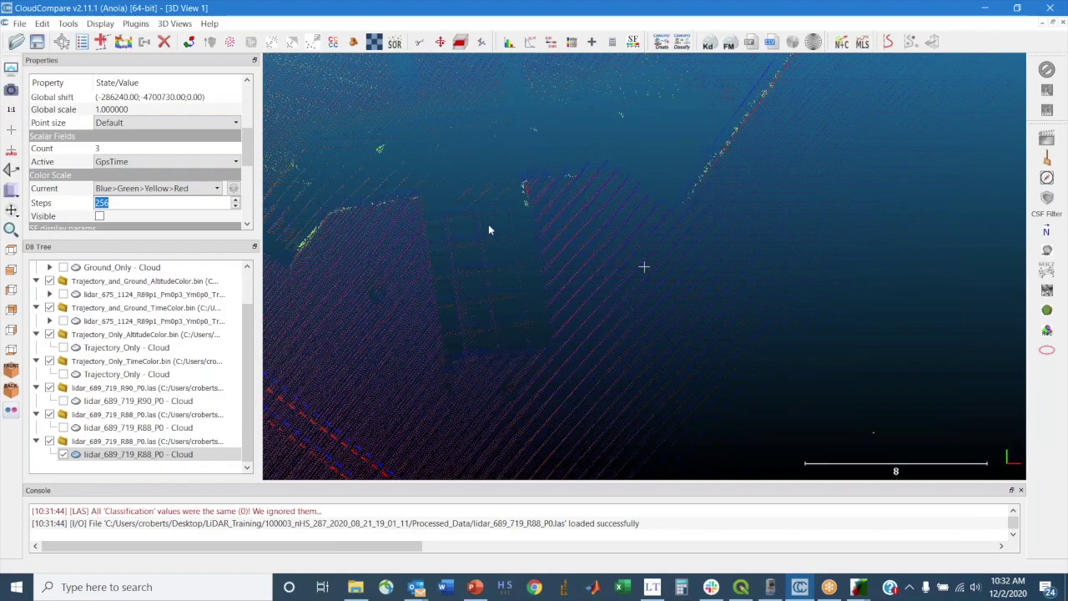
scroll(501, 355, down, 5)
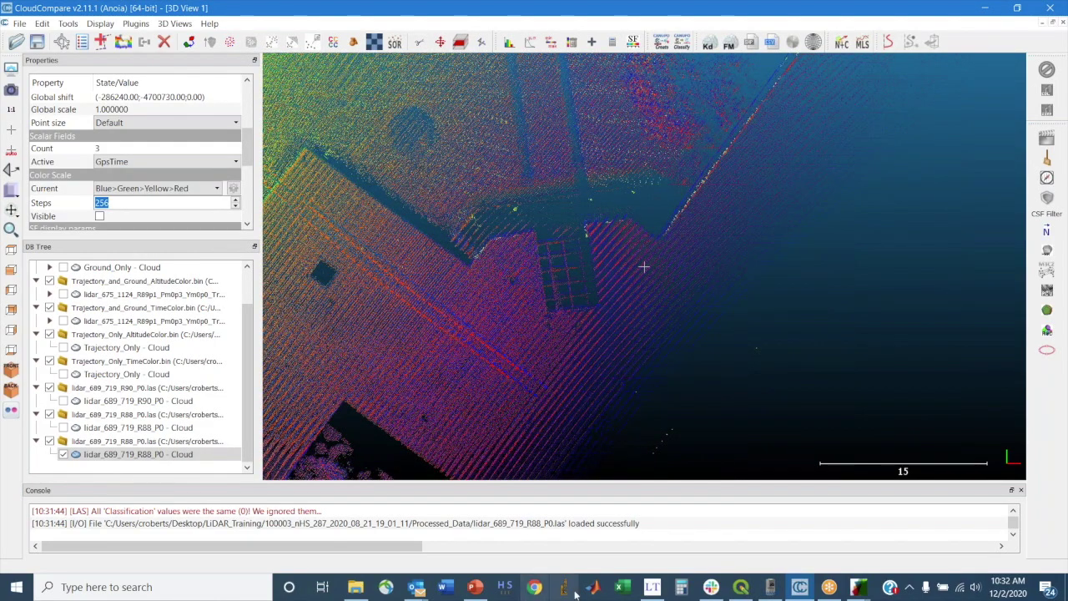
- Switch to LiDAR Tools, rename the output file to lidar_689_719_R88p9_Pm0p2.las, and process it
click(652, 587)
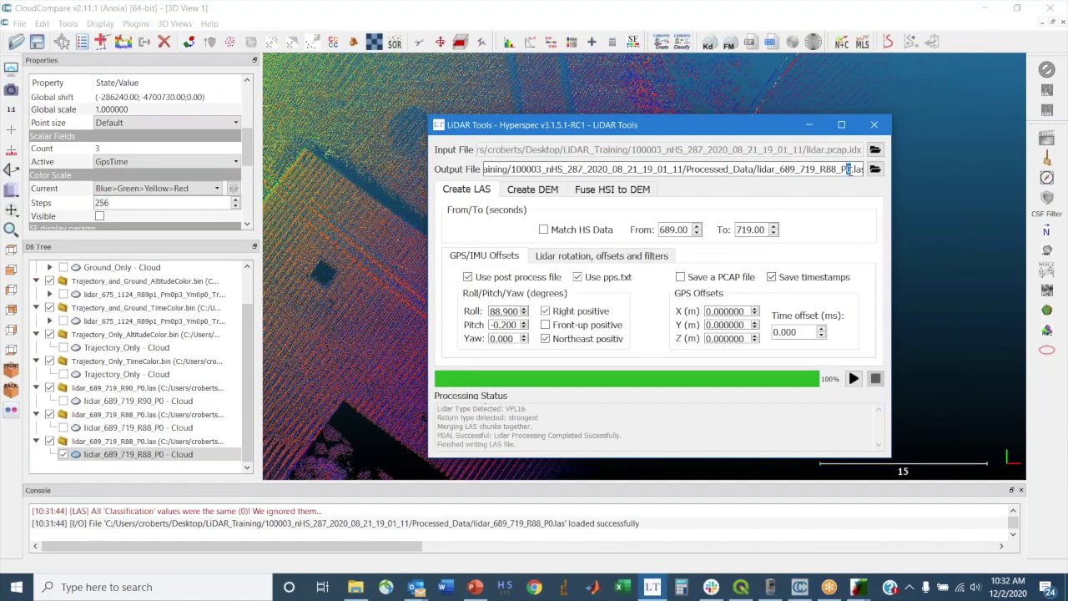
click(847, 168)
text(p2)
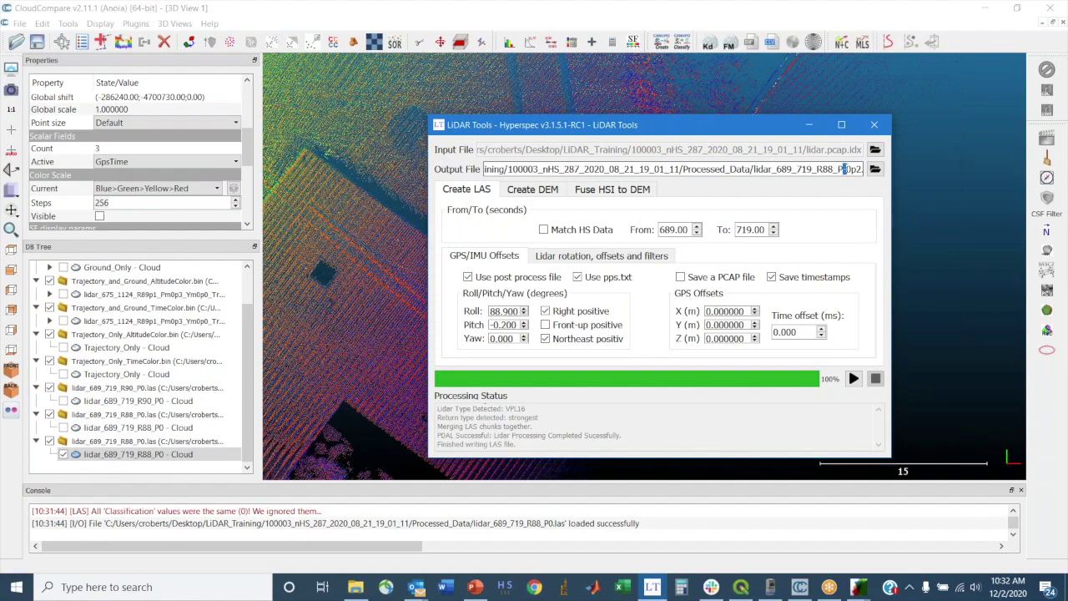
text(m)
text(p9)
click(854, 379)
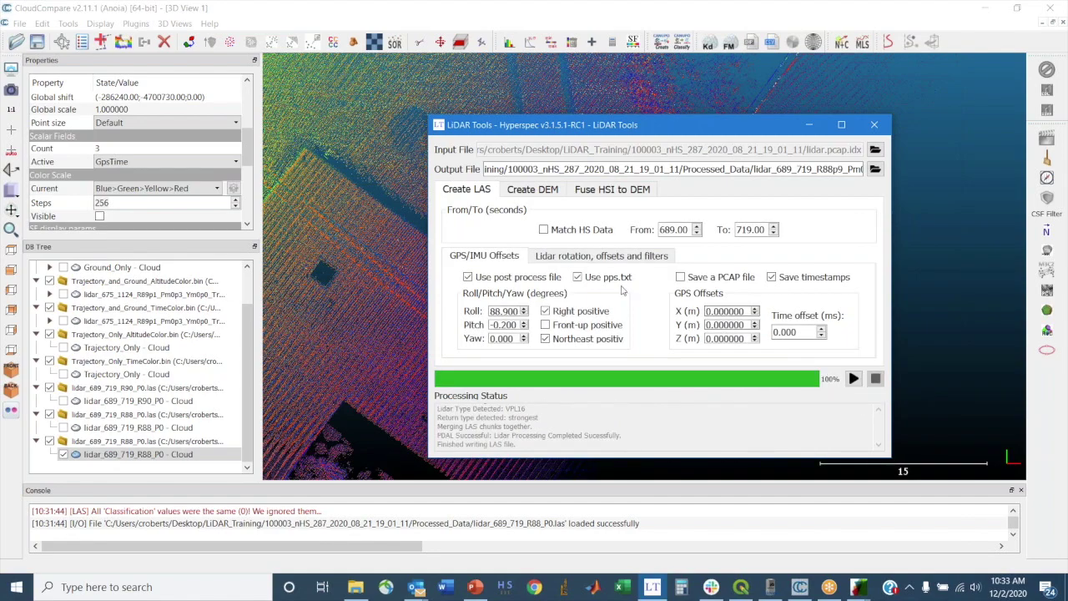
- Switch to CloudCompare and open lidar_689_719_R88p9_Pm0p2.las, applying the default fields and suggested global shift to all
click(19, 23)
key(Escape)
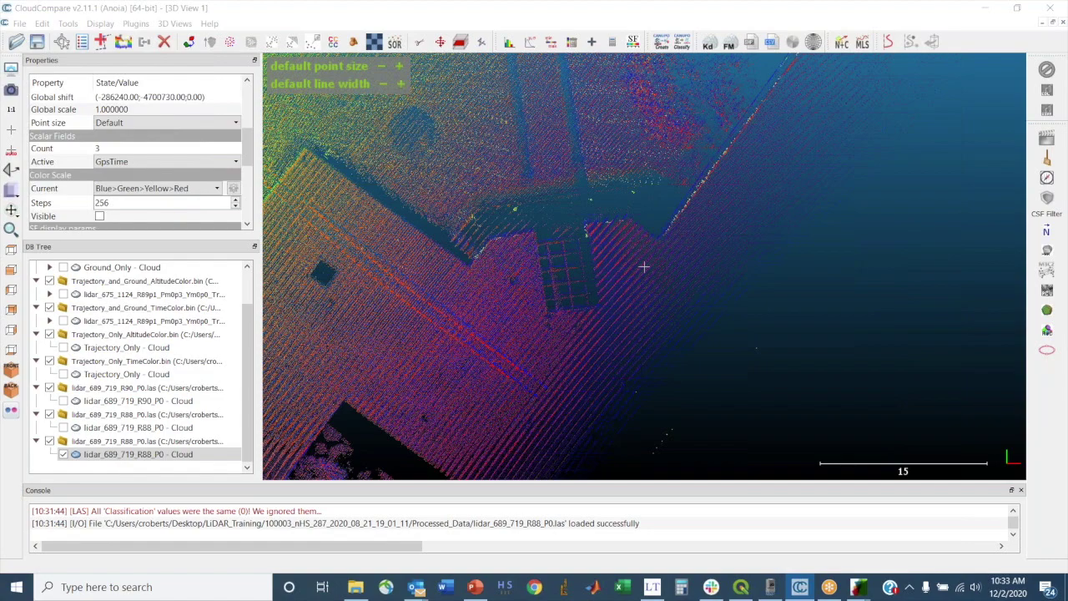
key(ctrl+o)
click(233, 239)
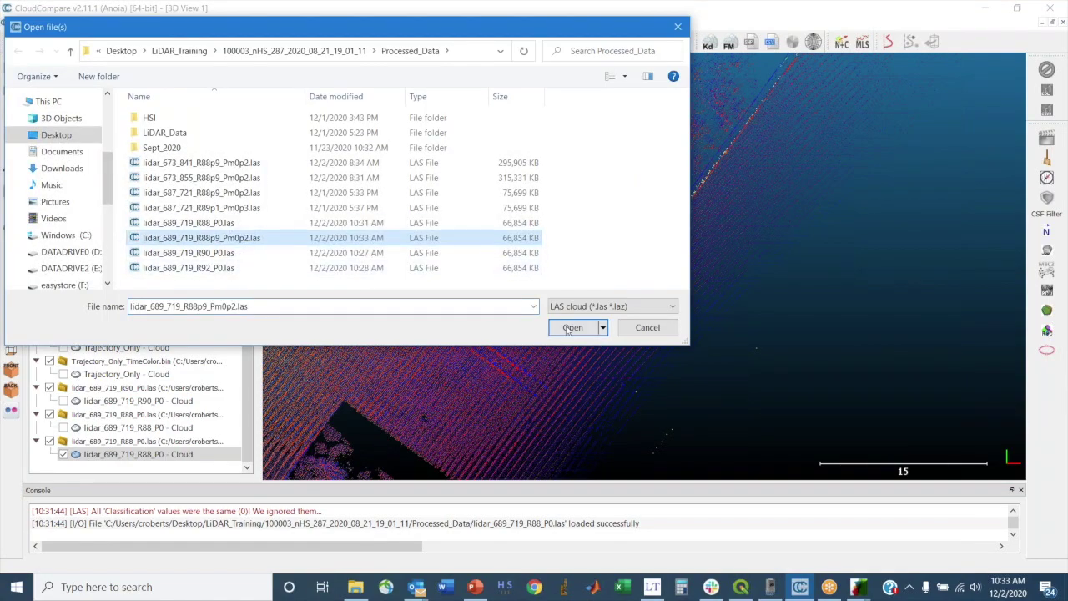
click(579, 328)
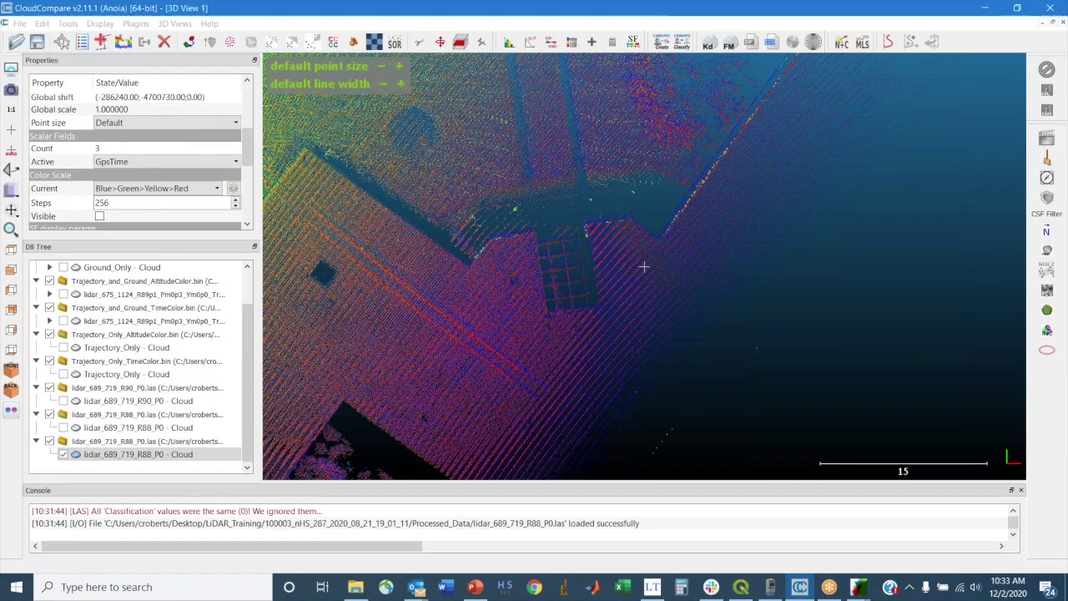
click(553, 410)
click(646, 398)
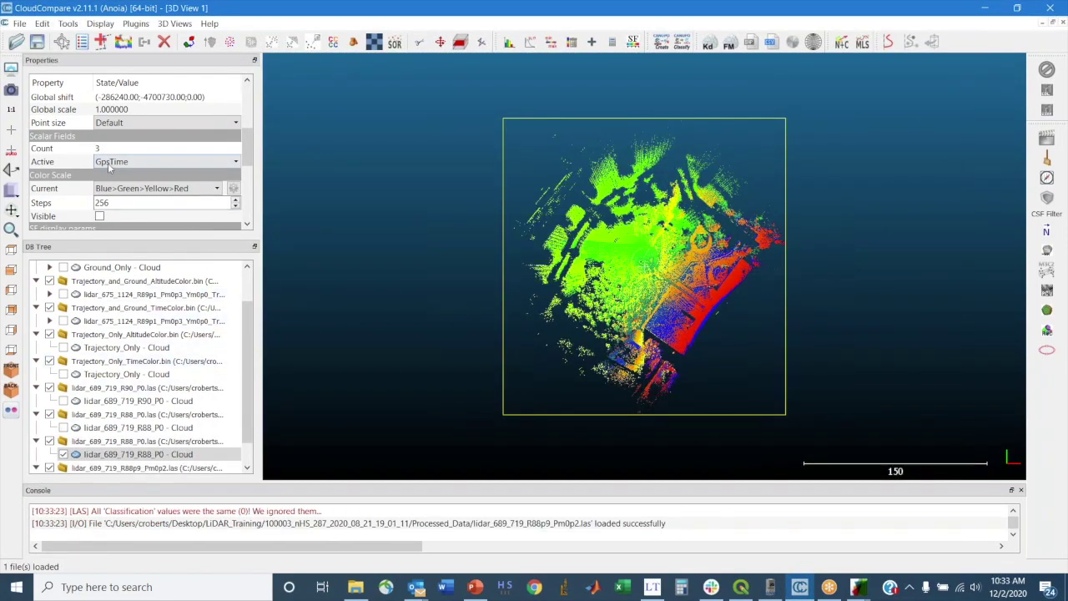
- Color the lidar_689_719_R88p9_Pm0p2 cloud by GpsTime
scroll(125, 442, down, 1)
click(127, 454)
scroll(127, 167, down, 5)
click(126, 162)
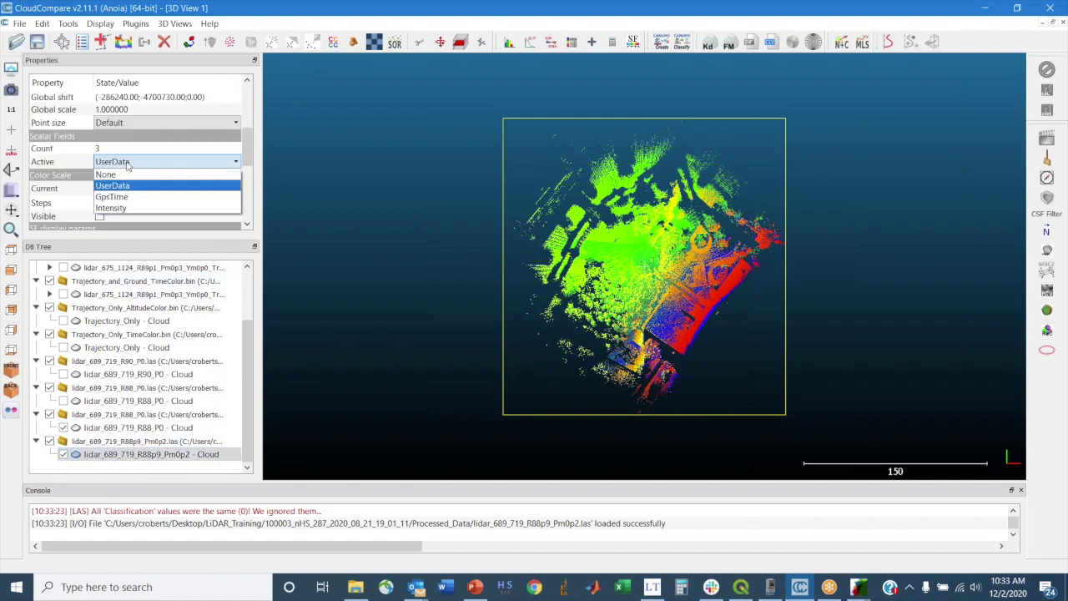
click(122, 199)
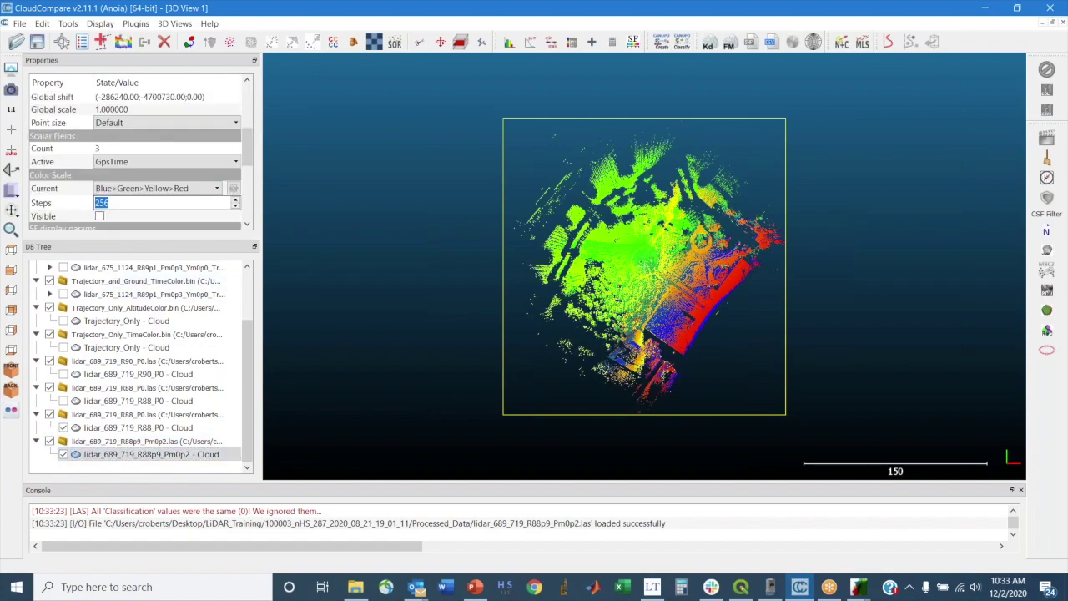
- Hide the remaining lidar_689_719_R88_P0 cloud and examine the R88p9_Pm0p2 passes from above around the gridded structure
drag(684, 300, 751, 358)
scroll(655, 362, up, 10)
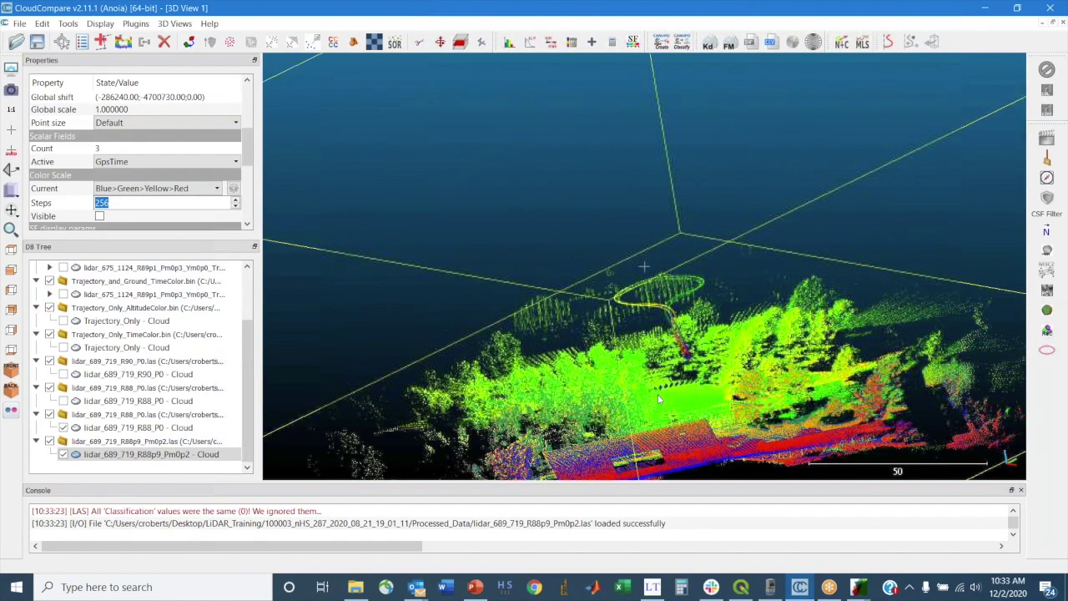
drag(768, 473, 755, 401)
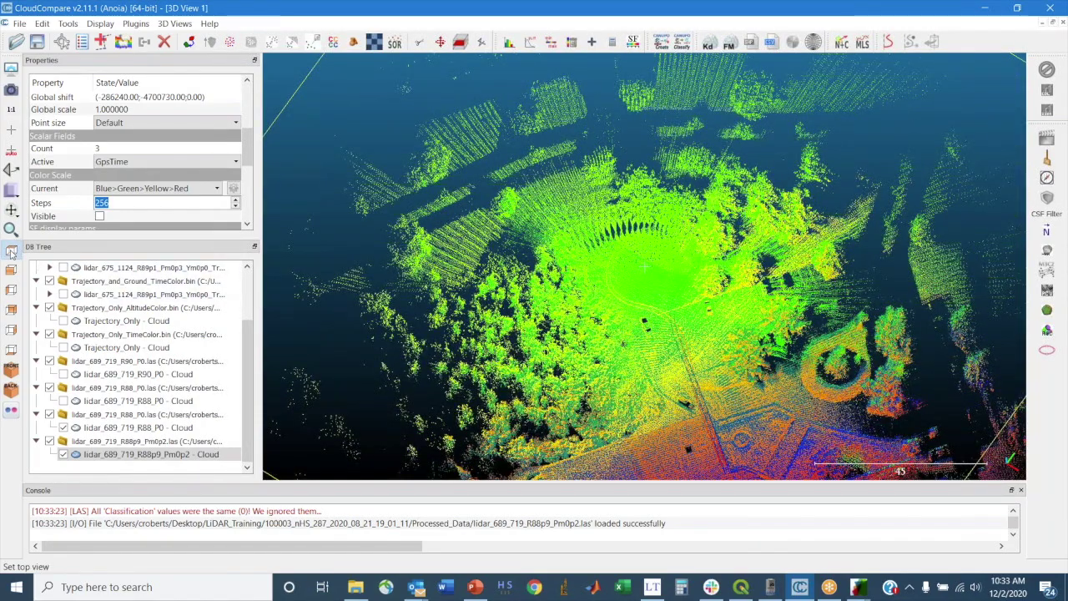
drag(843, 443, 889, 386)
scroll(878, 384, up, 8)
right_drag(879, 389, 537, 224)
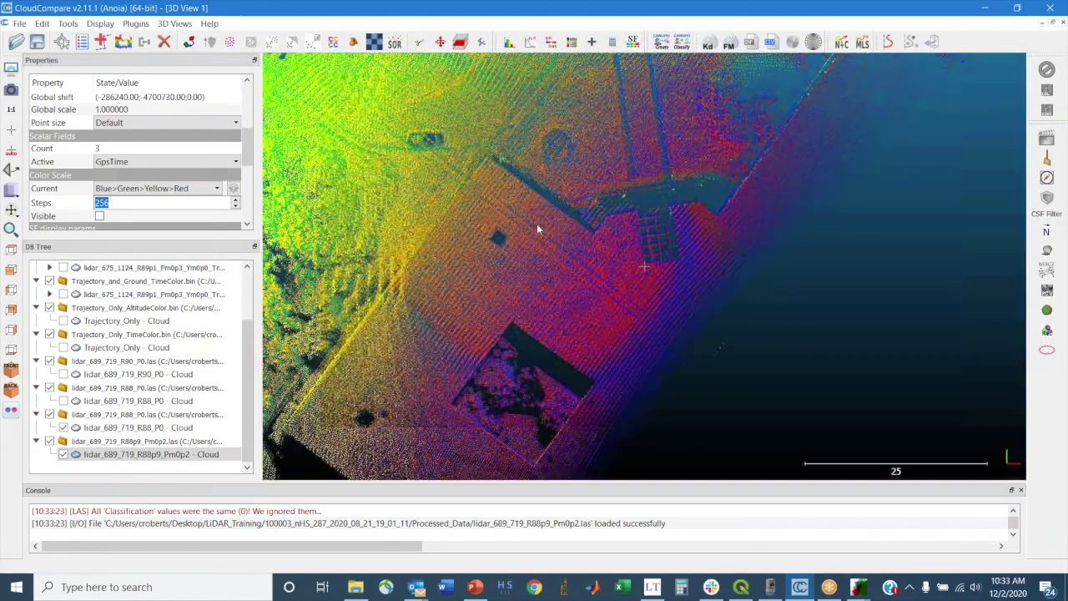
scroll(503, 306, up, 5)
click(63, 428)
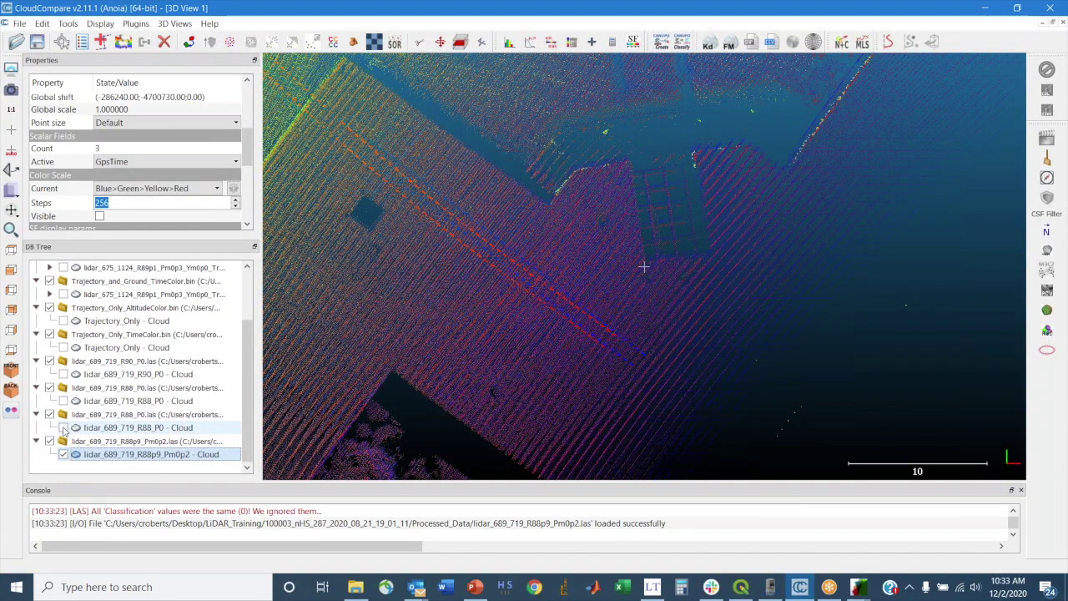
scroll(626, 283, up, 2)
drag(635, 270, 594, 341)
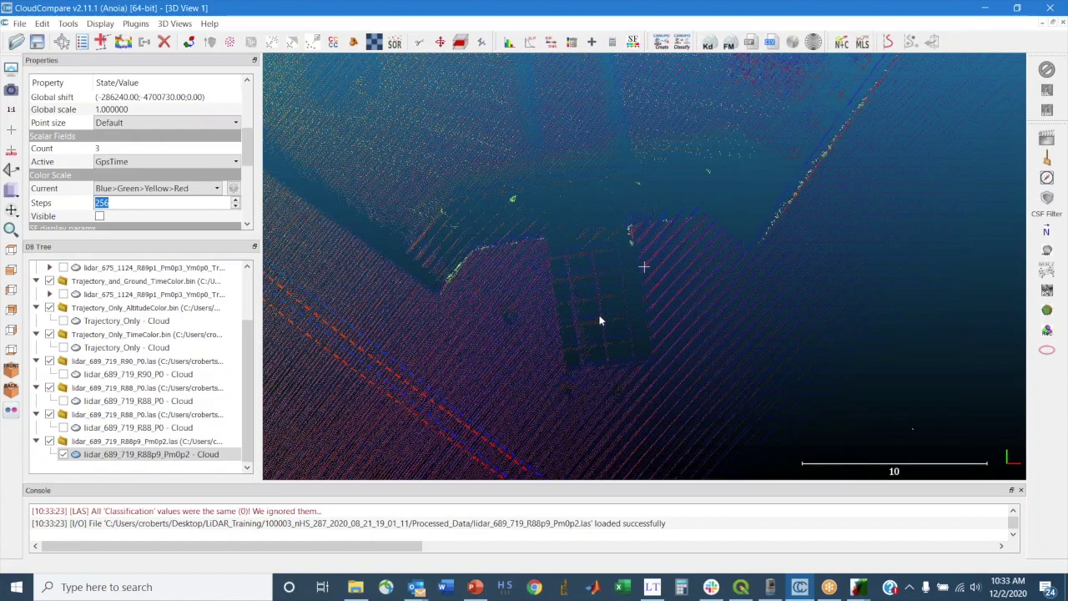
scroll(602, 299, down, 2)
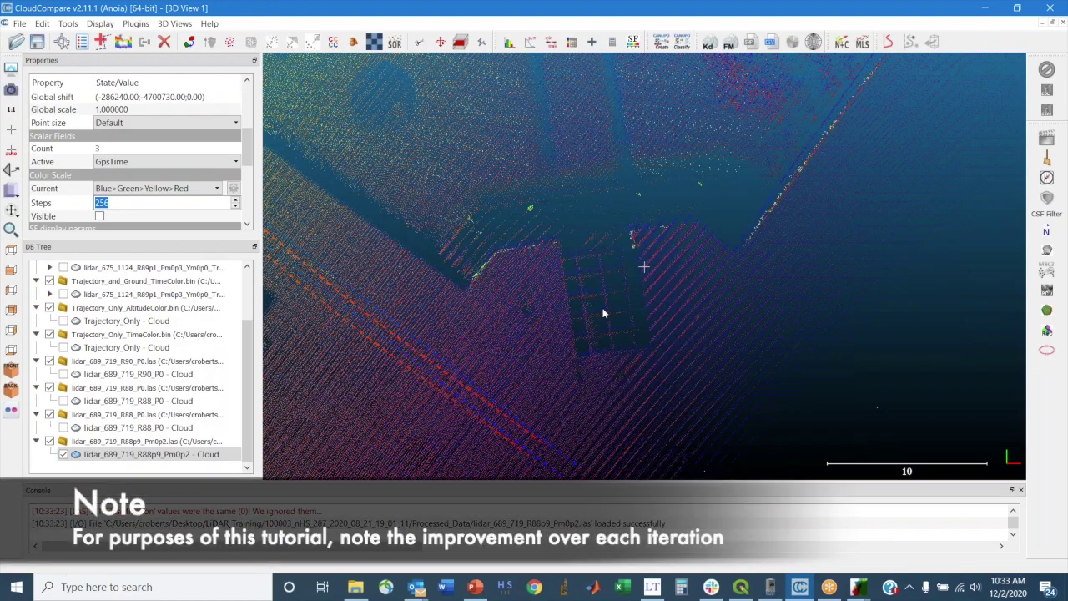
- Switch to LiDAR Tools, set the pitch to -0.3 degrees, rename the output to lidar_689_719_R88p9_Pm0p3.las, and process it
click(652, 586)
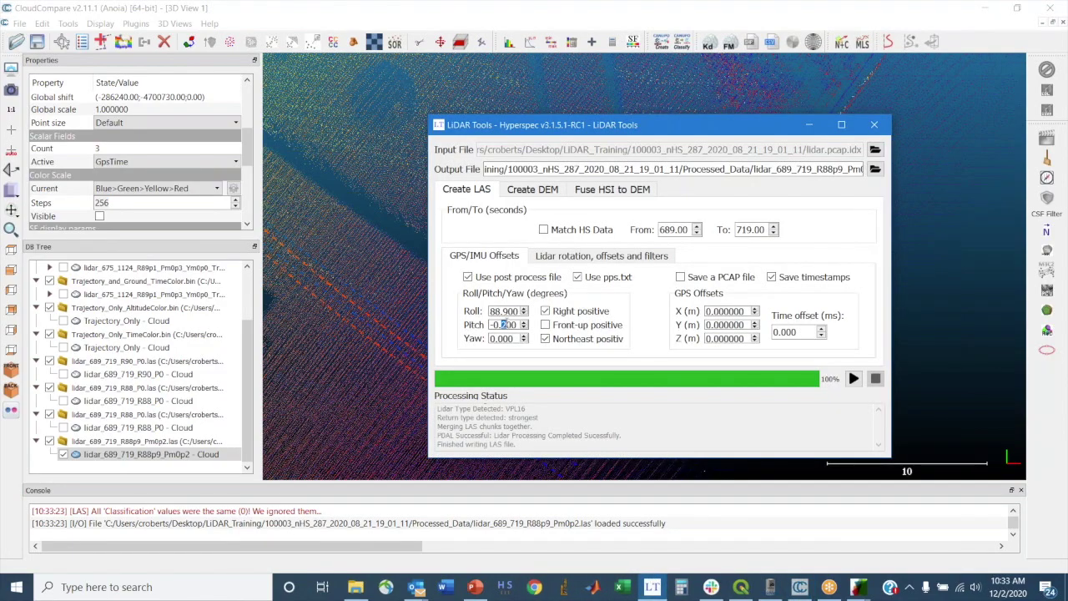
mouse_move(847, 170)
mouse_down()
mouse_move(860, 172)
mouse_move(850, 181)
mouse_move(848, 171)
mouse_up()
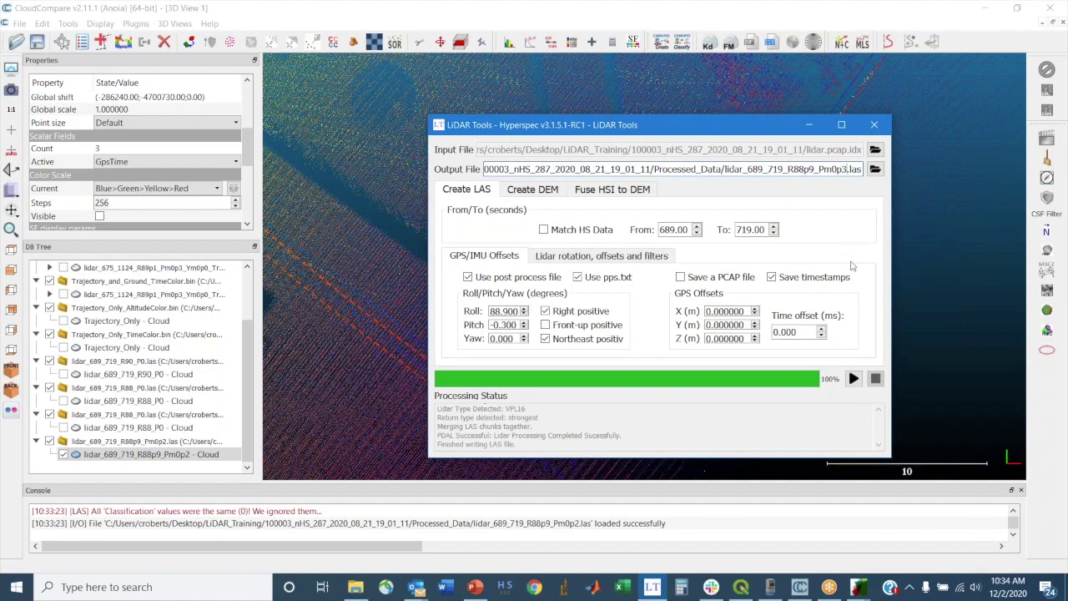
click(853, 378)
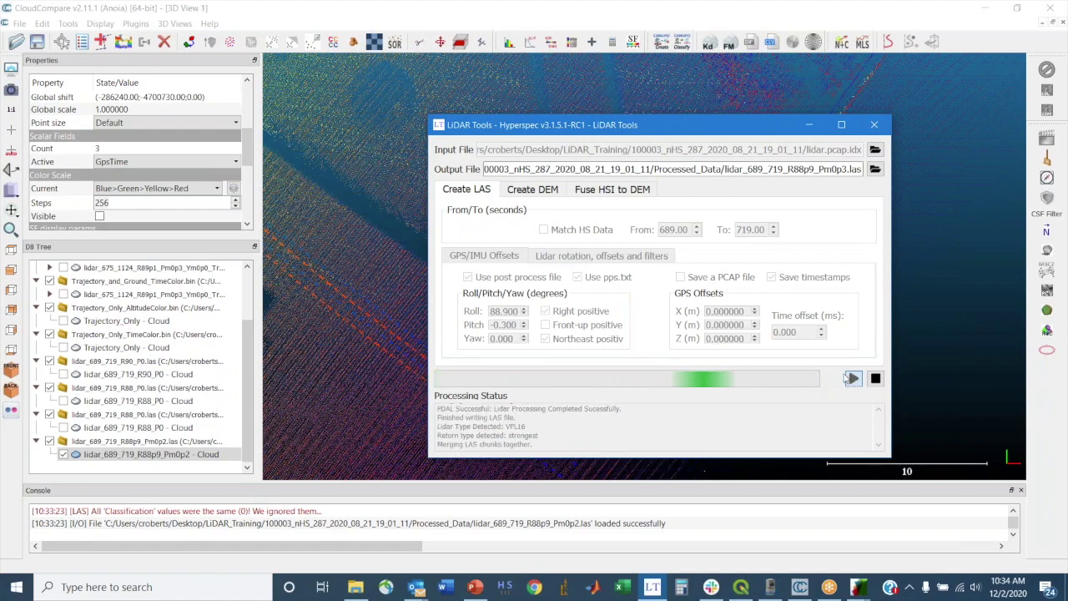
- Switch to CloudCompare and open lidar_689_719_R88p9_Pm0p3.las, applying the default fields and the suggested global shift to all
click(20, 23)
click(39, 40)
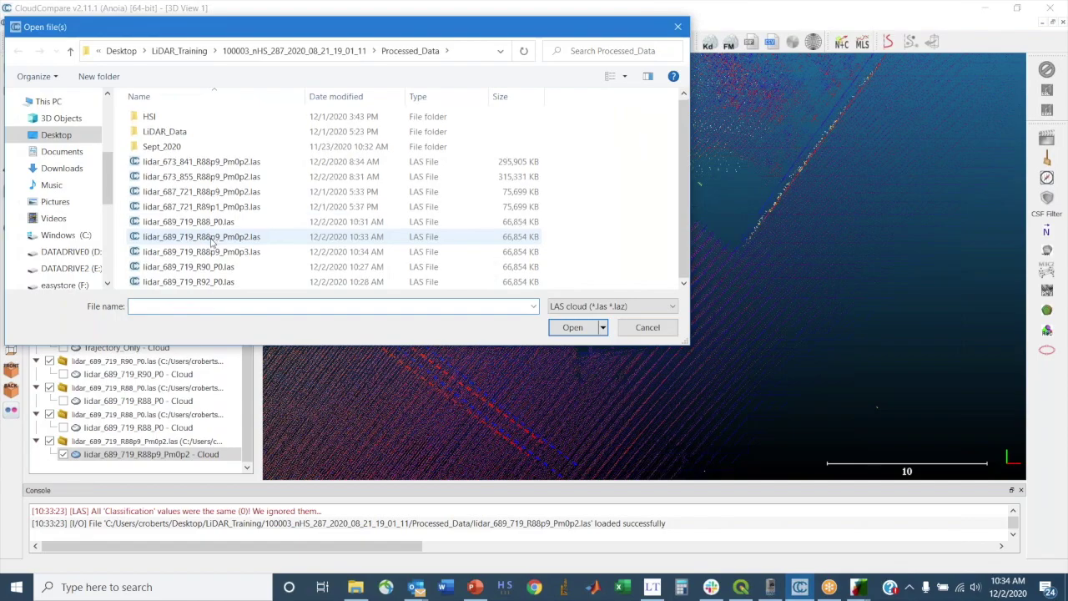
click(290, 254)
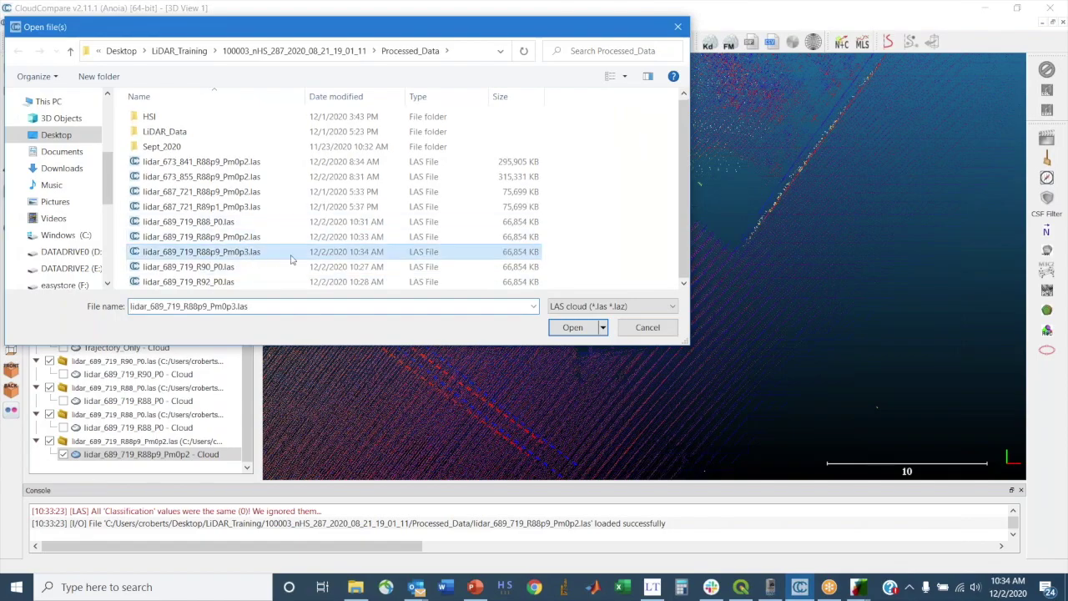
click(573, 328)
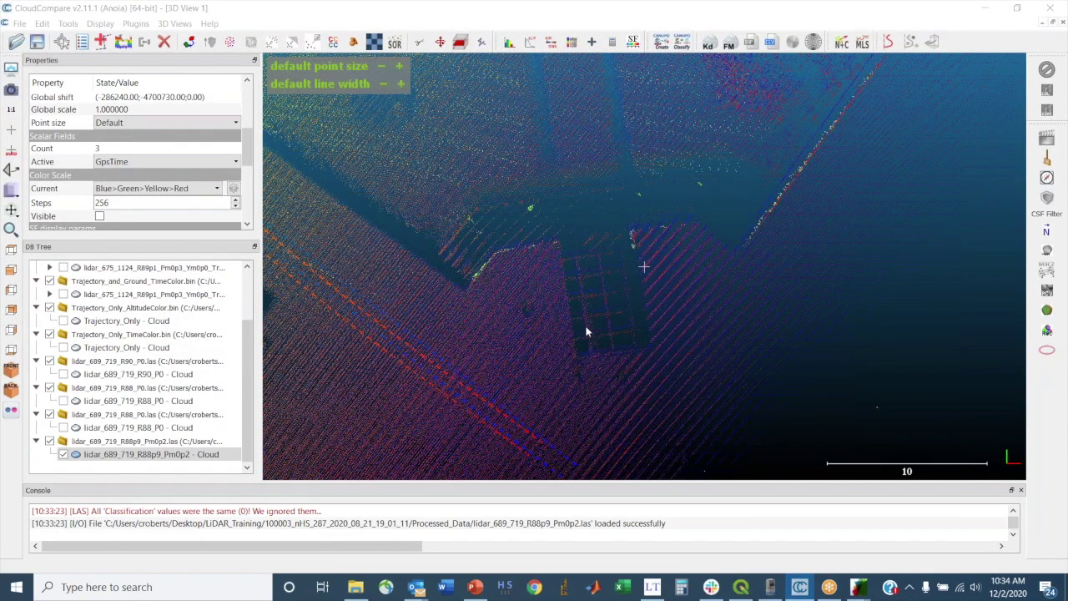
click(555, 411)
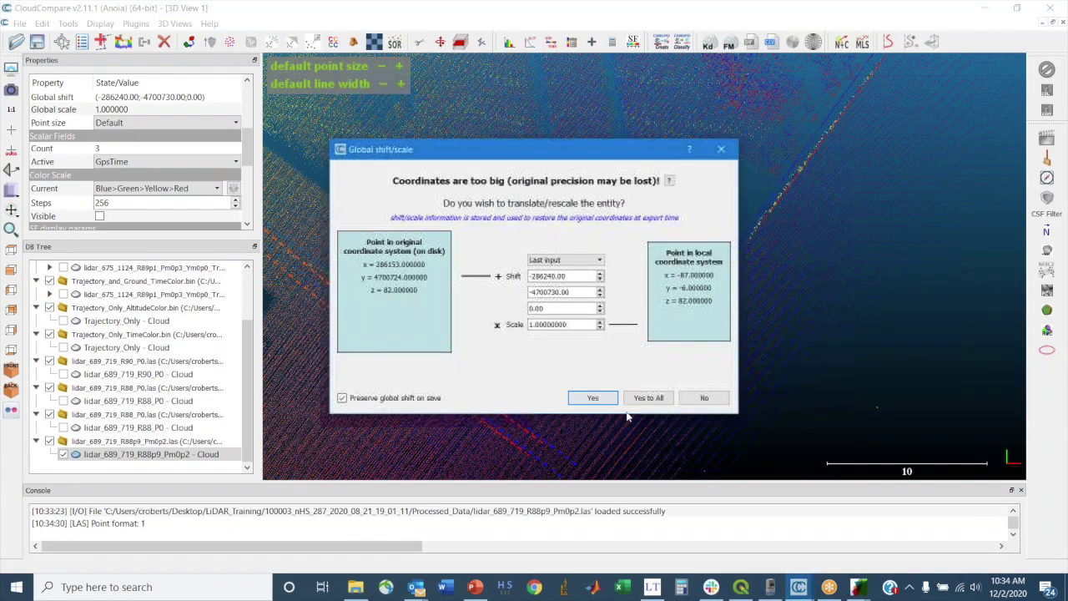
click(643, 399)
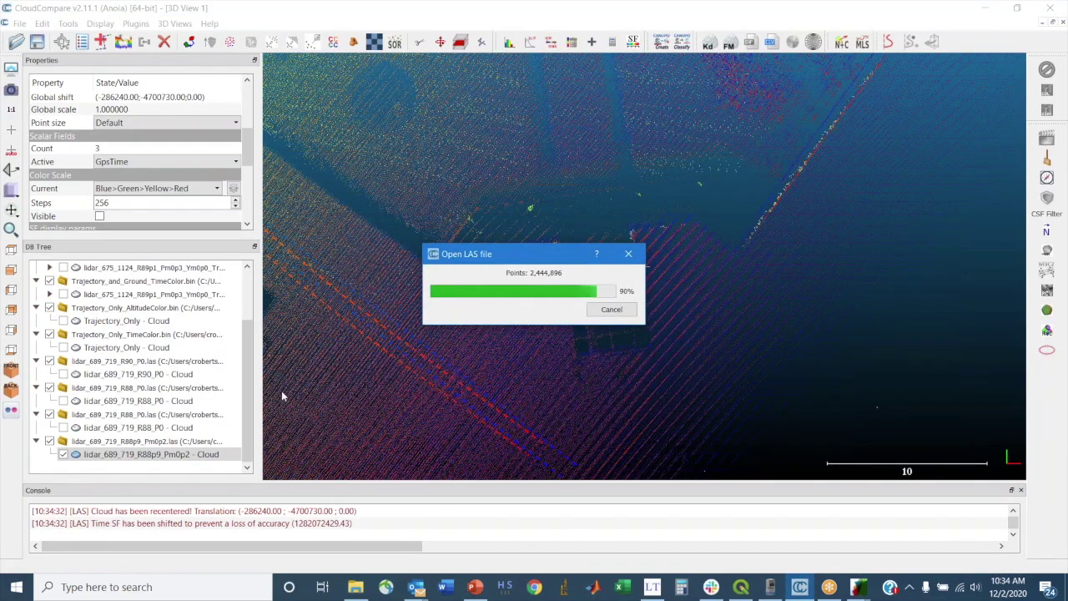
- Color the lidar_689_719_R88p9_Pm0p3 cloud by GpsTime
click(125, 454)
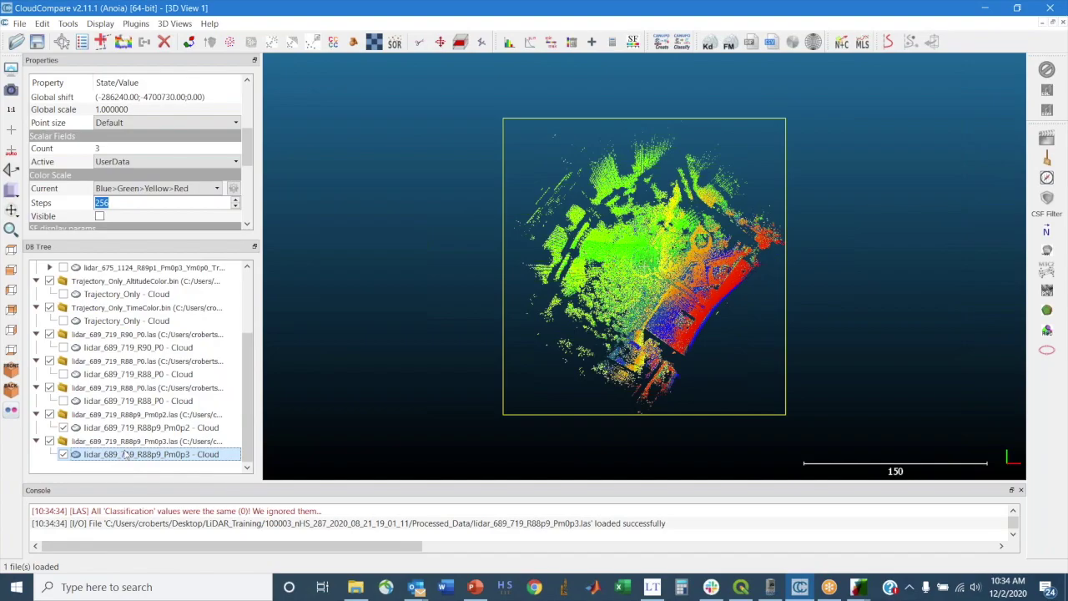
click(131, 162)
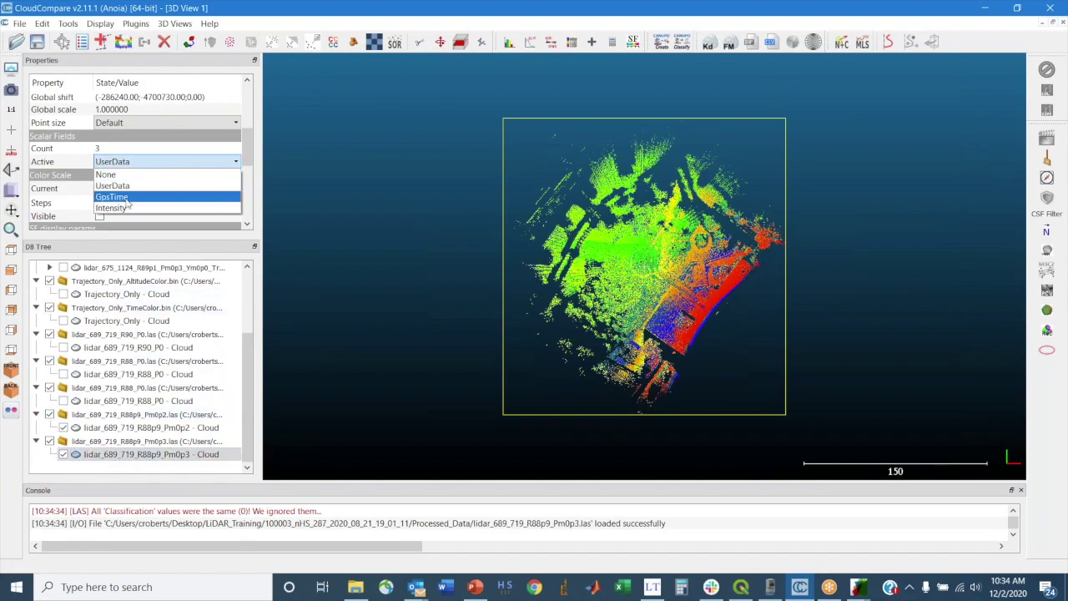
click(123, 197)
- Compare the R88p9_Pm0p2 and R88p9_Pm0p3 clouds around the gridded structure by alternating their visibility, keeping only R88p9_Pm0p3 displayed
scroll(705, 306, up, 10)
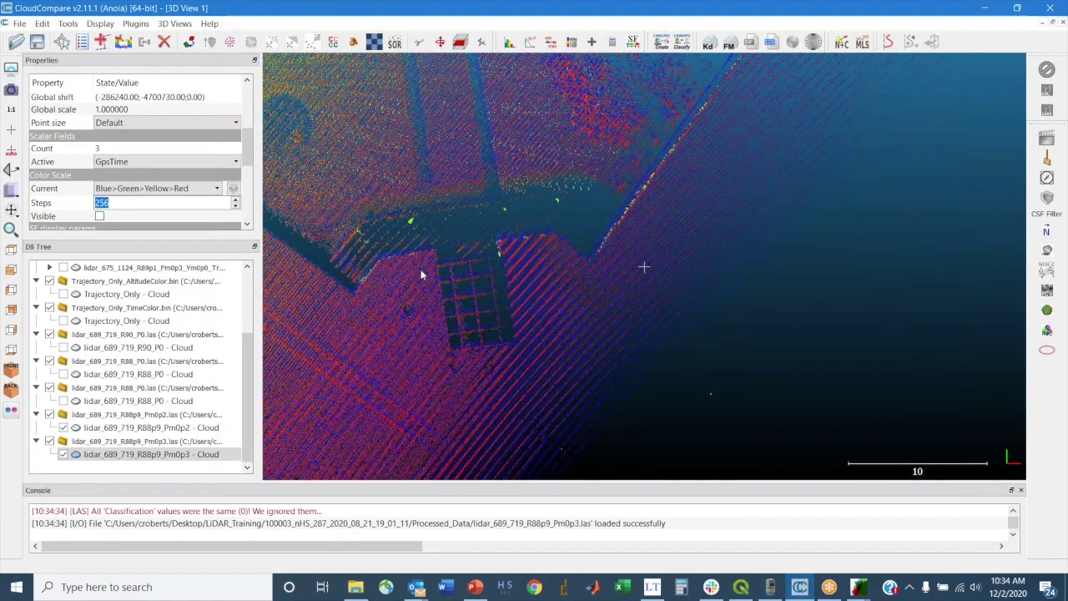
right_drag(409, 277, 564, 269)
scroll(564, 269, up, 5)
click(64, 427)
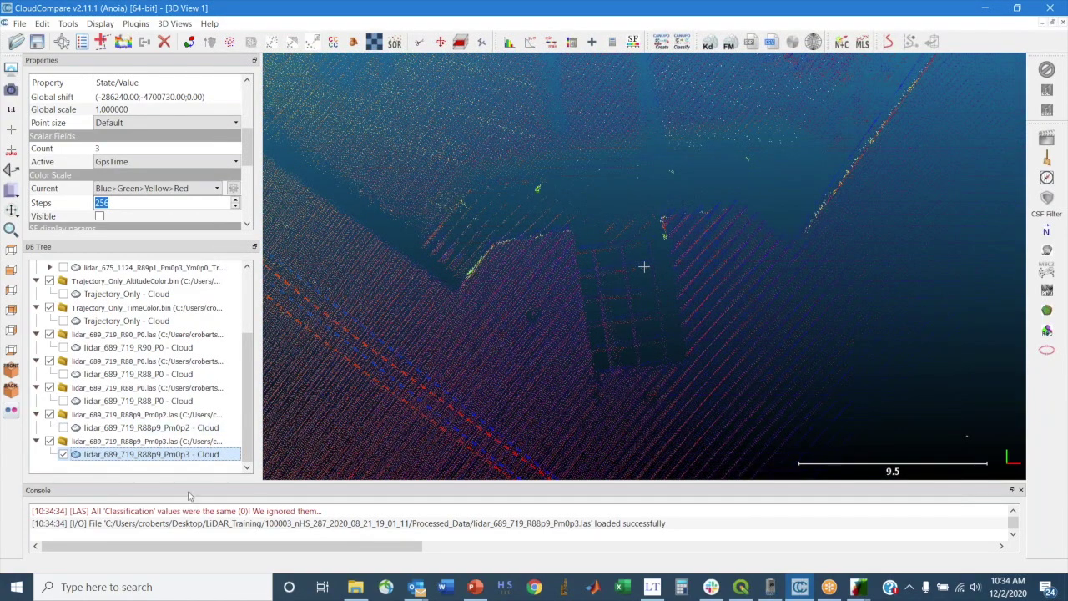
click(64, 427)
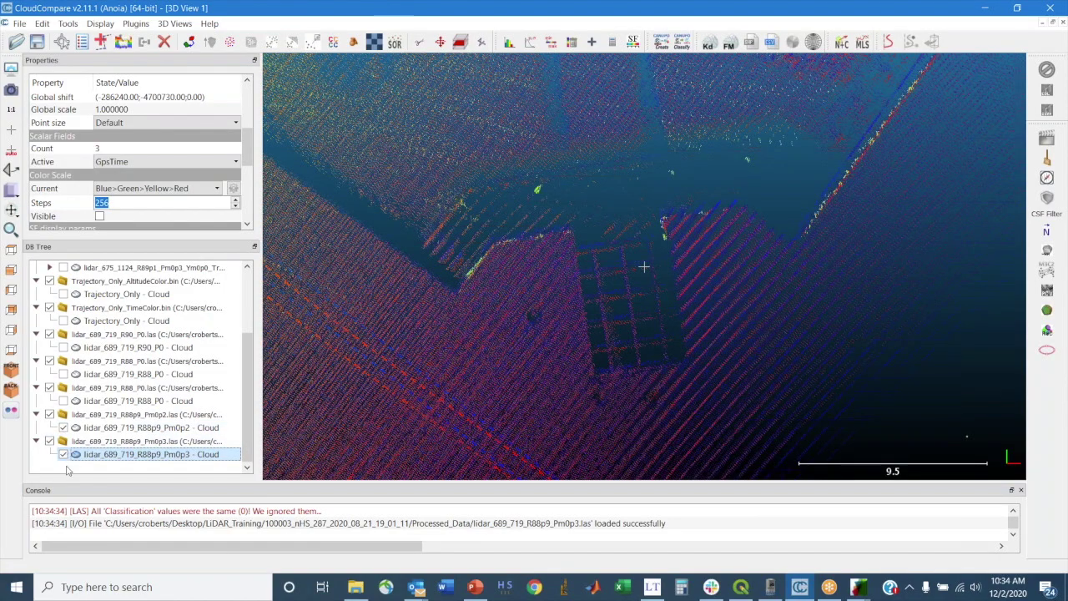
click(64, 454)
click(63, 453)
click(63, 428)
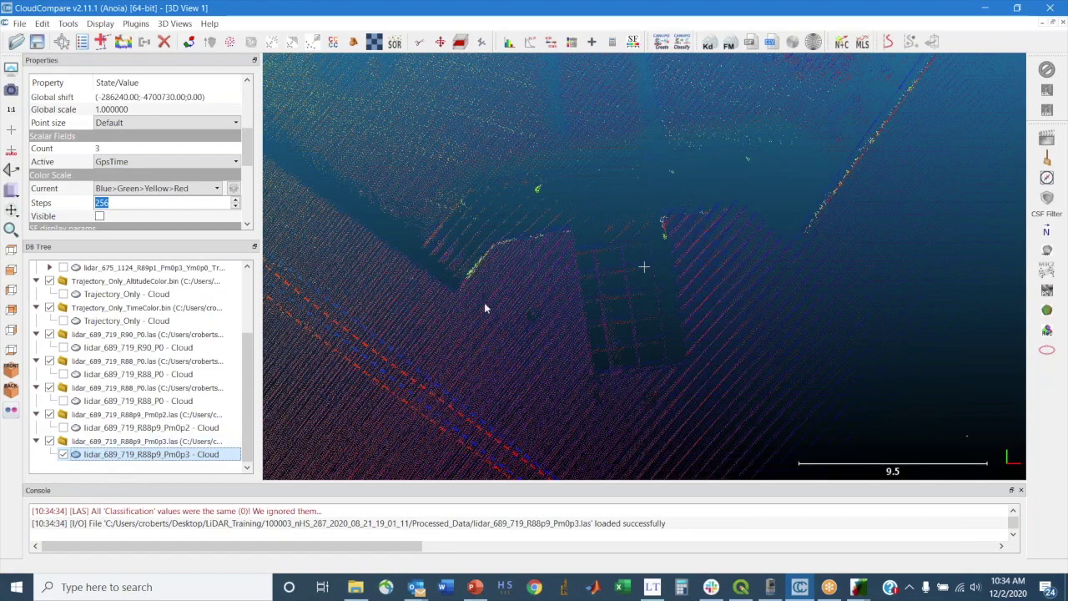
- Display the time-colored Trajectory_Only cloud alone, hide the R88p9_Pm0p3 cloud, and view the flight path at an oblique angle
scroll(484, 308, down, 5)
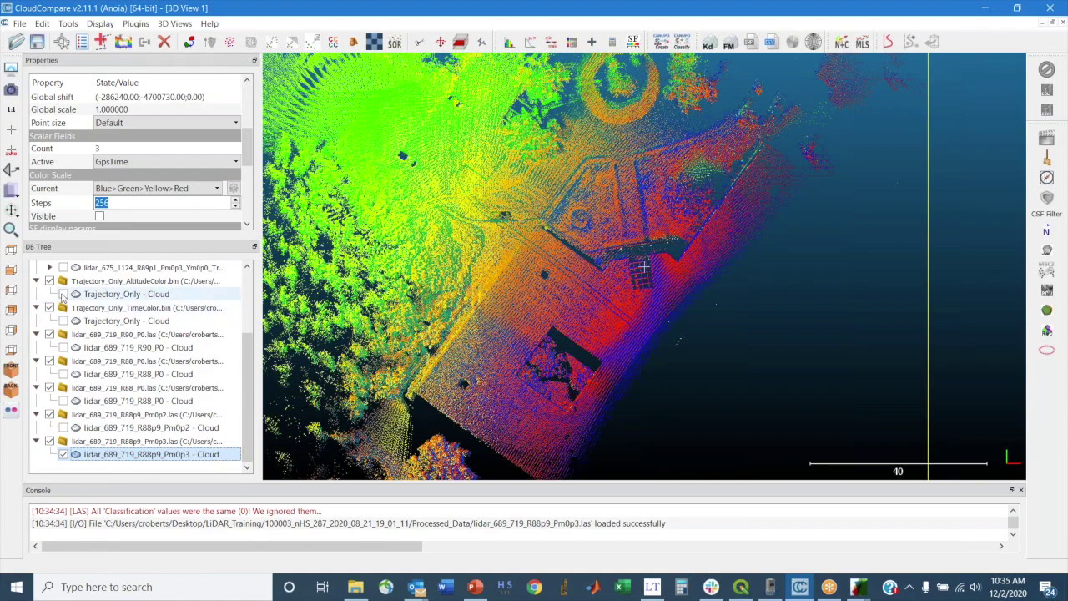
click(64, 320)
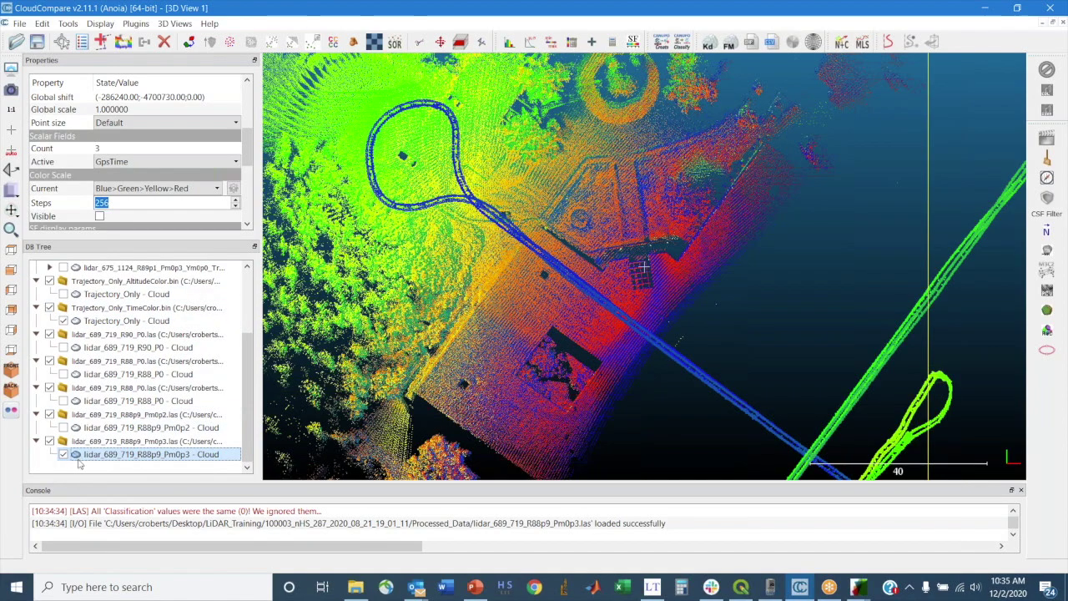
click(63, 454)
drag(442, 363, 540, 425)
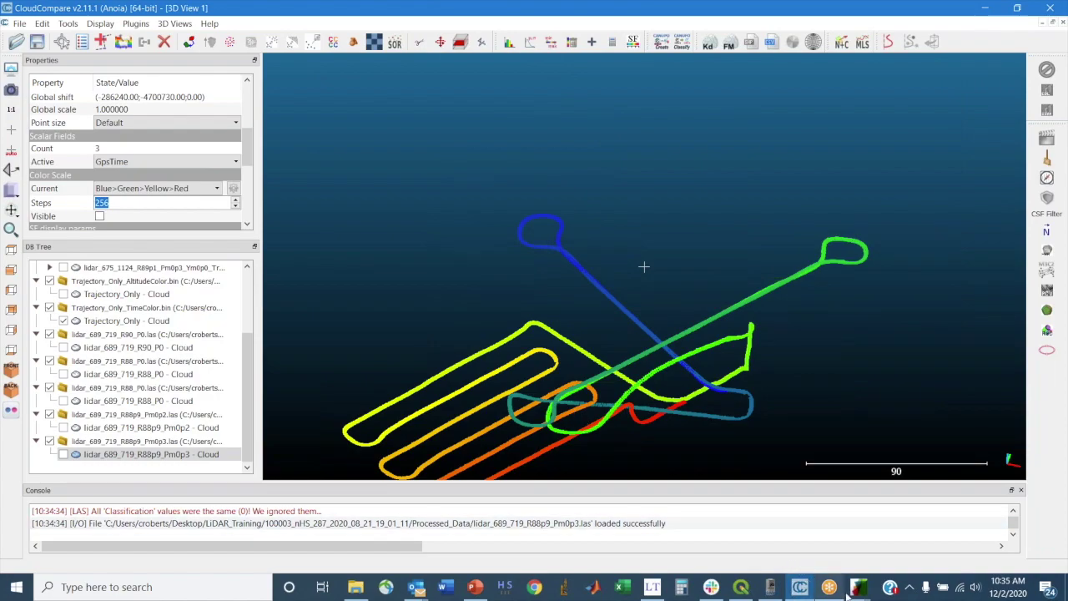
- Bring up the Figure 5 LiDAR Time Data plot and restore its latitude graph to the full time range
mouse_move(859, 589)
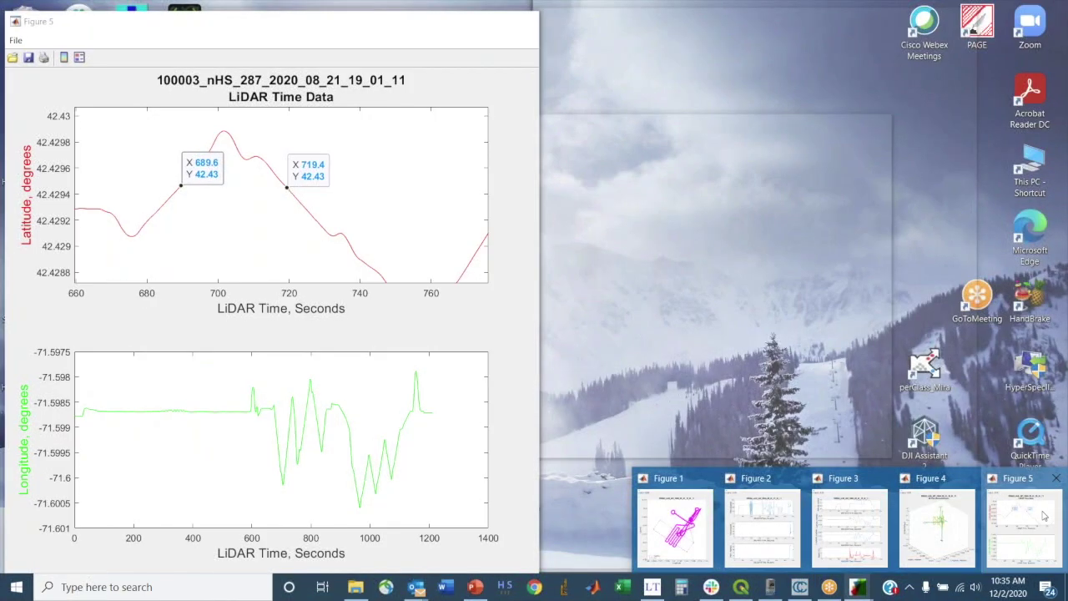
click(1020, 527)
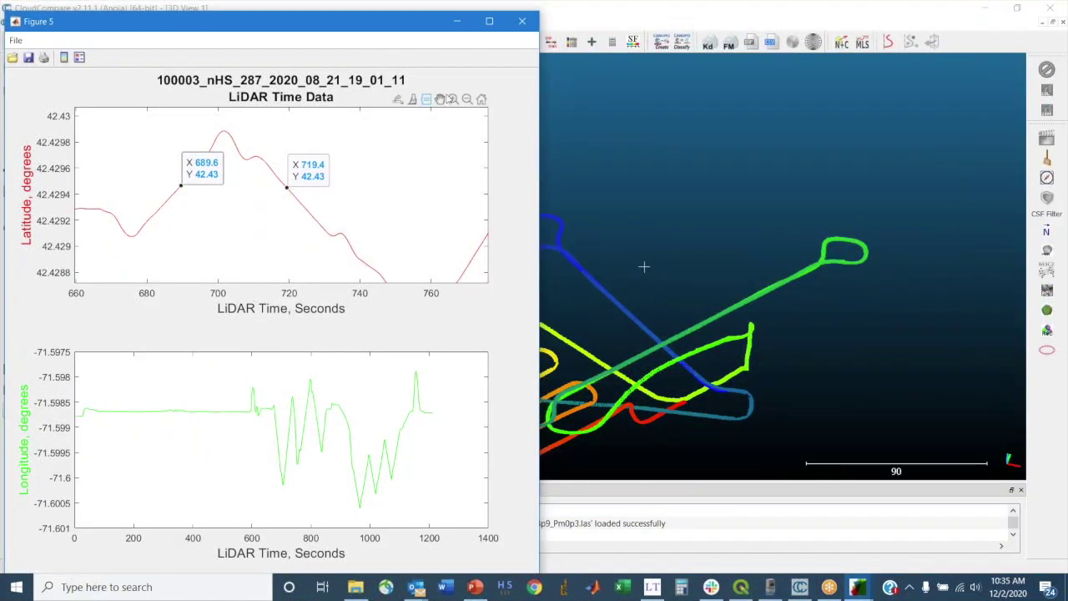
click(453, 100)
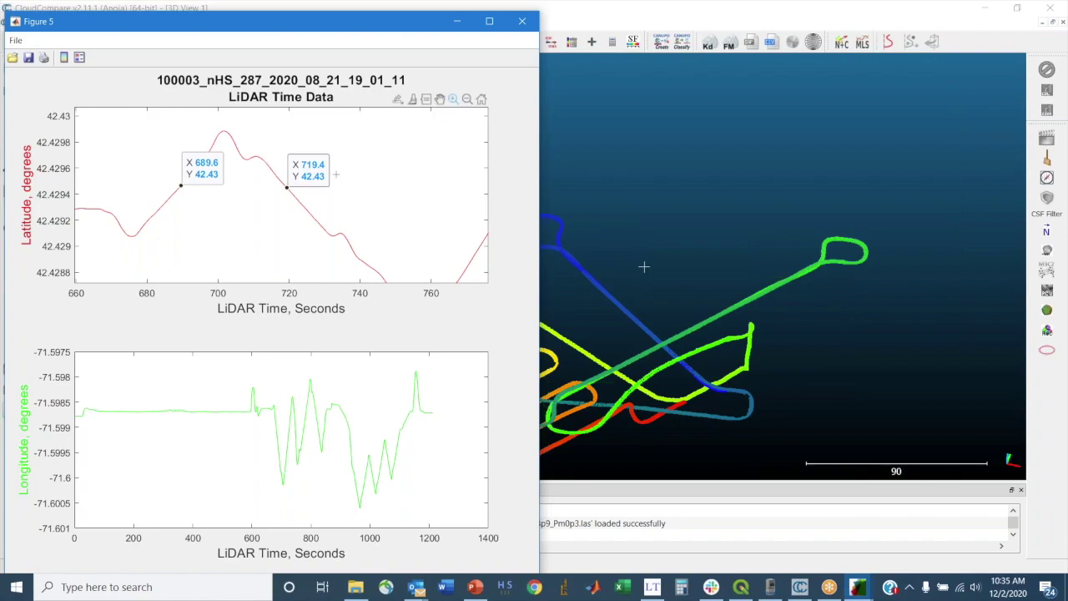
right_click(371, 161)
click(388, 177)
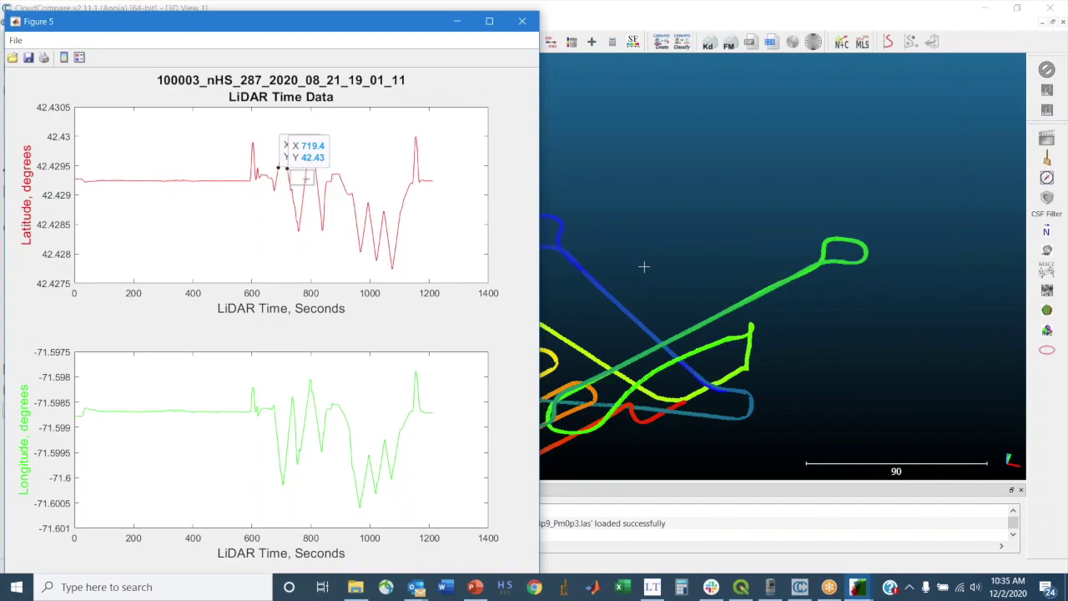
scroll(303, 177, up, 10)
click(452, 99)
right_click(388, 151)
click(419, 176)
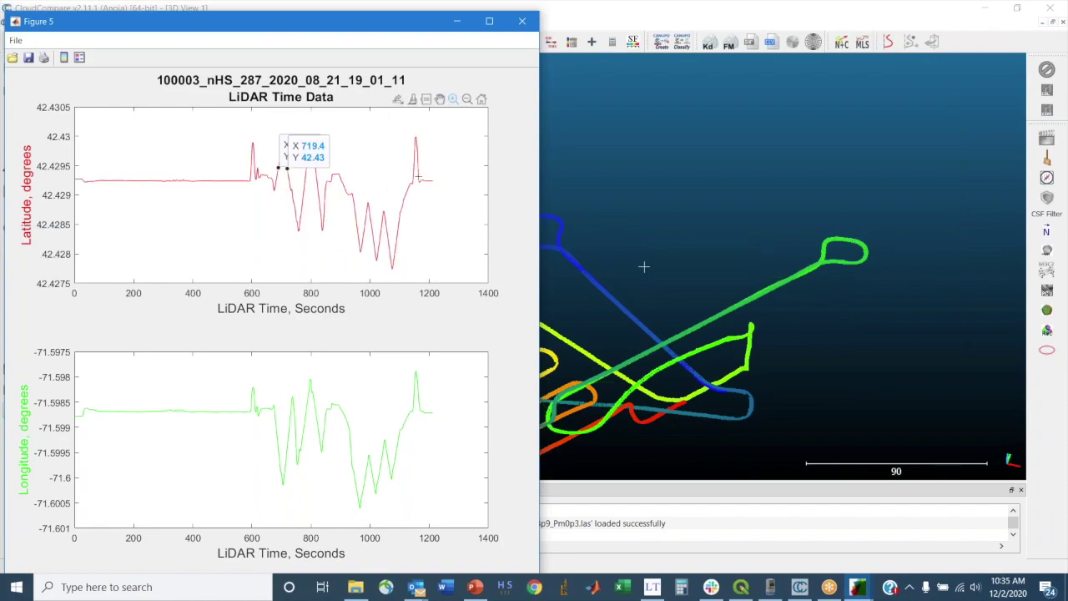
- Move the two latitude data tips to about 940.9 and 1102 seconds, bracketing the final group of flight passes
click(426, 100)
drag(287, 170, 395, 211)
drag(278, 167, 352, 195)
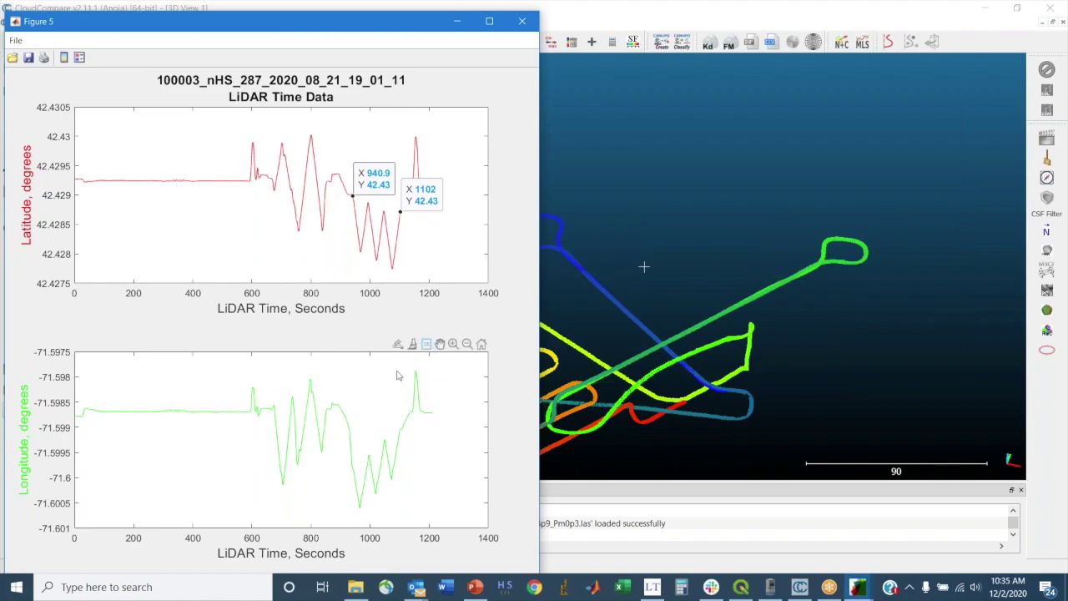
- Switch to LiDAR Tools and set the processing window from 940 to 1102 seconds
click(651, 587)
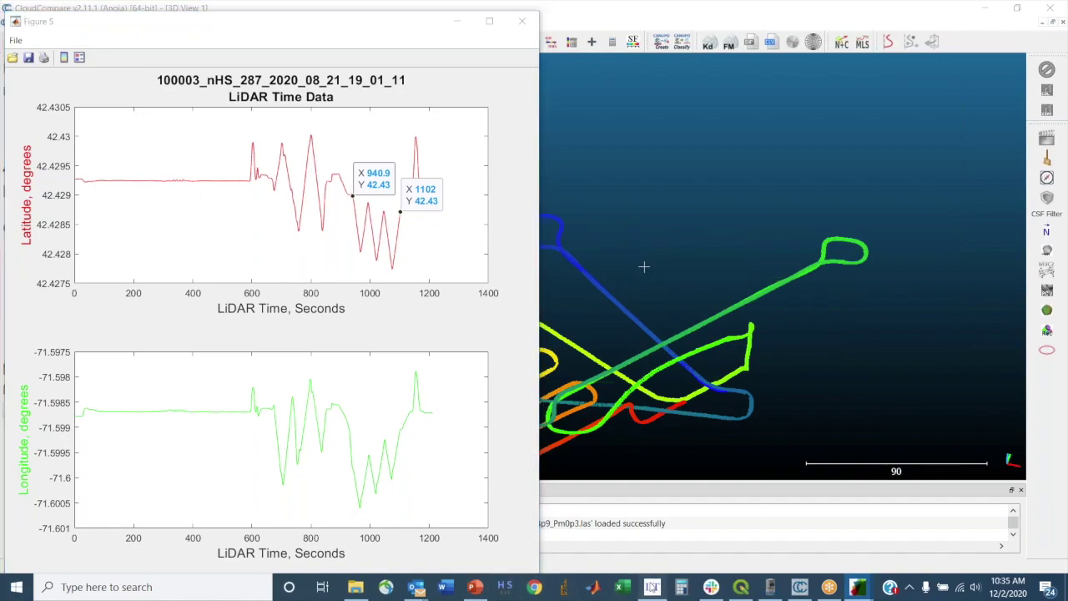
drag(691, 230, 640, 236)
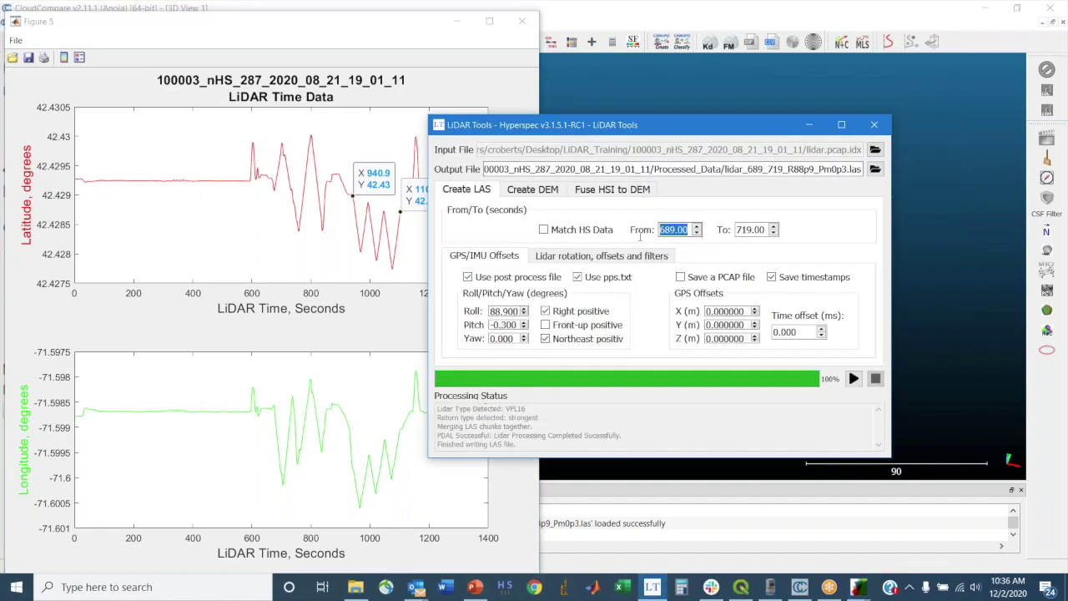
text(940)
drag(766, 231, 724, 235)
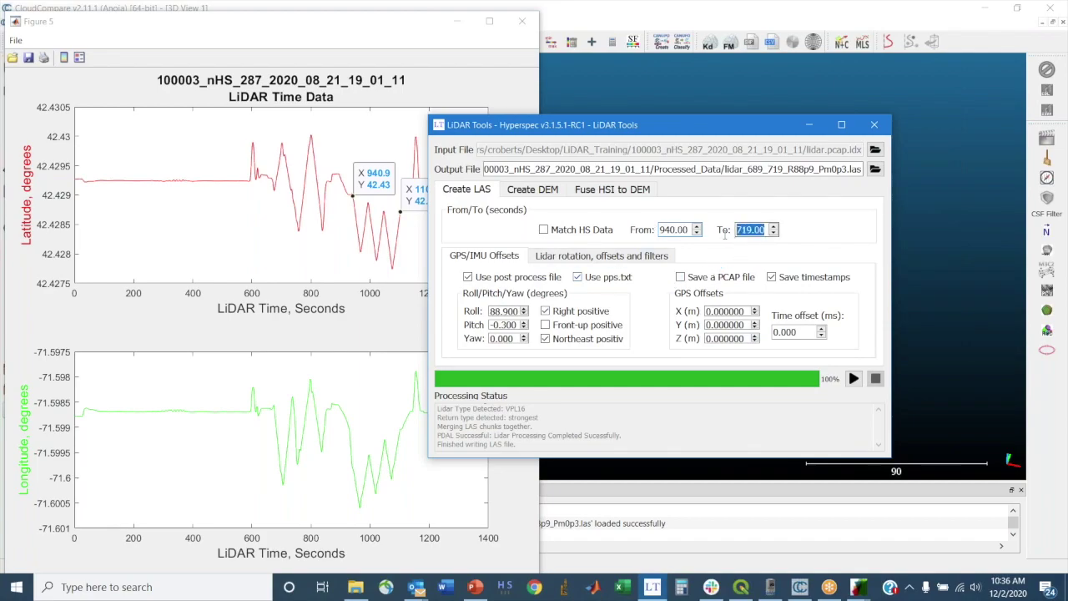
text(1102)
- Rename the output file to lidar_ParkingLot.las and start processing the LAS
drag(750, 169, 844, 169)
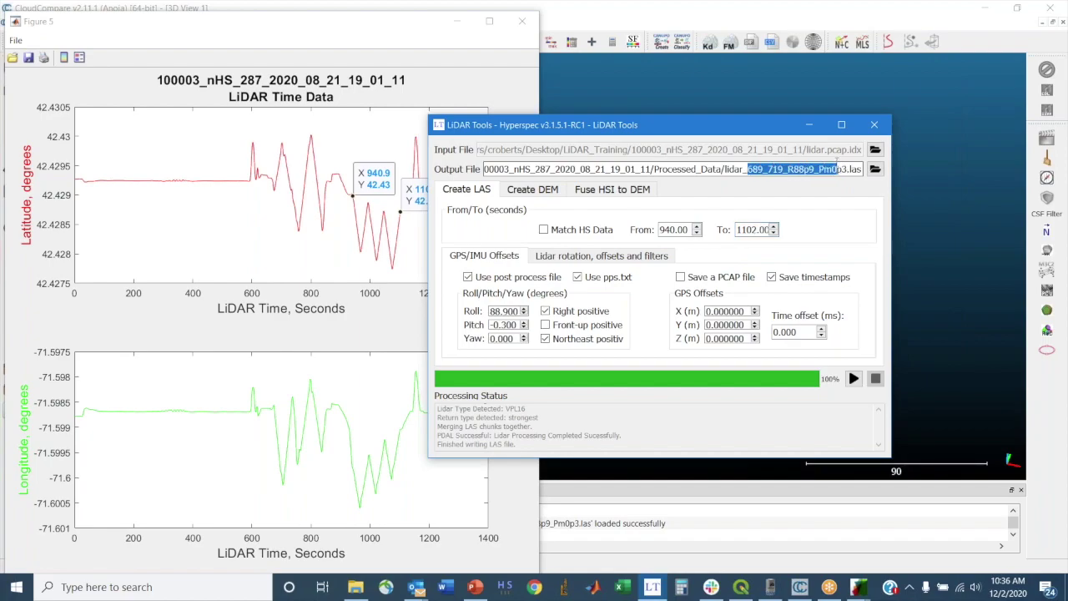
text(ParkingLot)
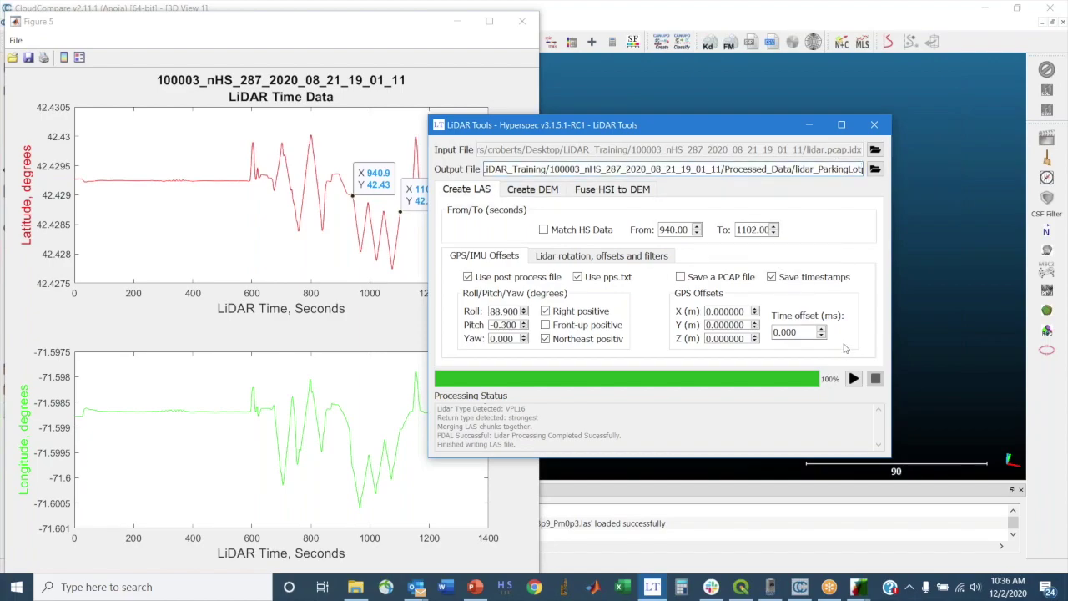
text(.)
key(Right)
key(Right)
key(Right)
key(Right)
key(Right)
key(Right)
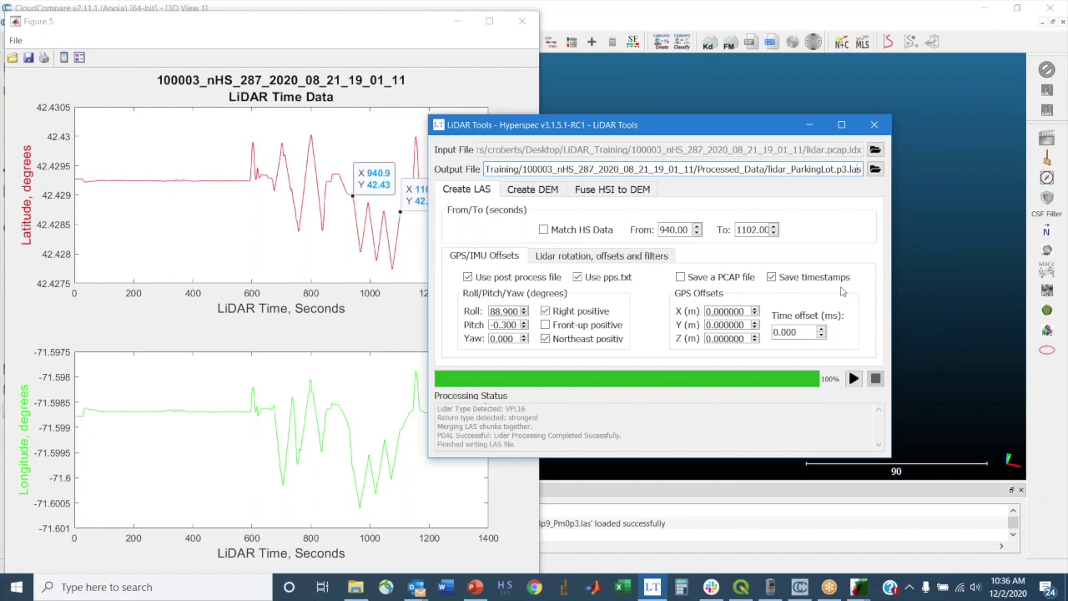
key(BackSpace)
key(BackSpace)
key(BackSpace)
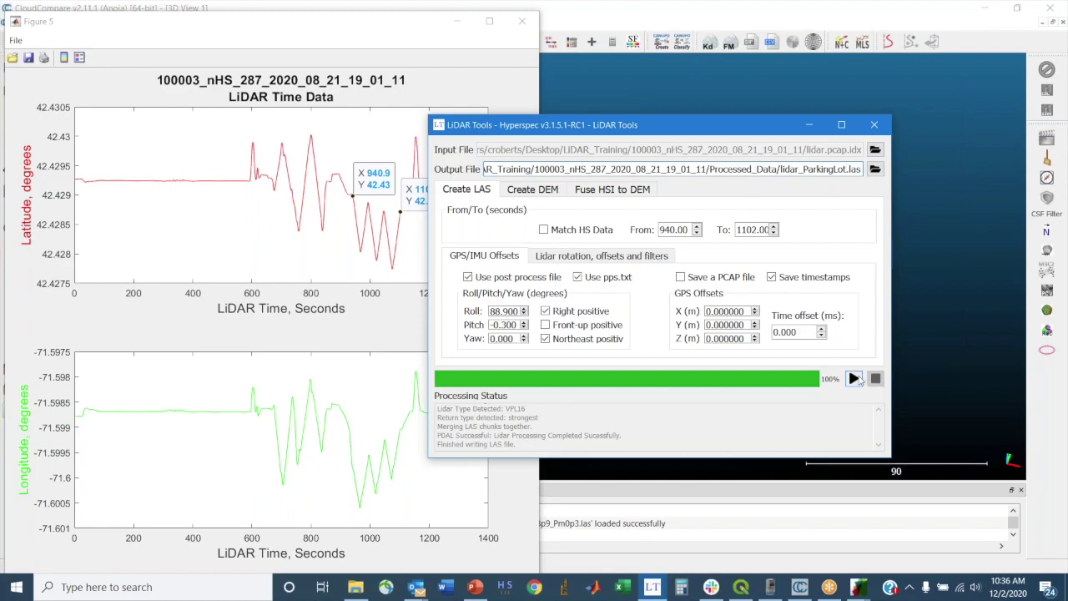
click(855, 378)
- Return to CloudCompare and hide the time-colored Trajectory_Only cloud
click(743, 17)
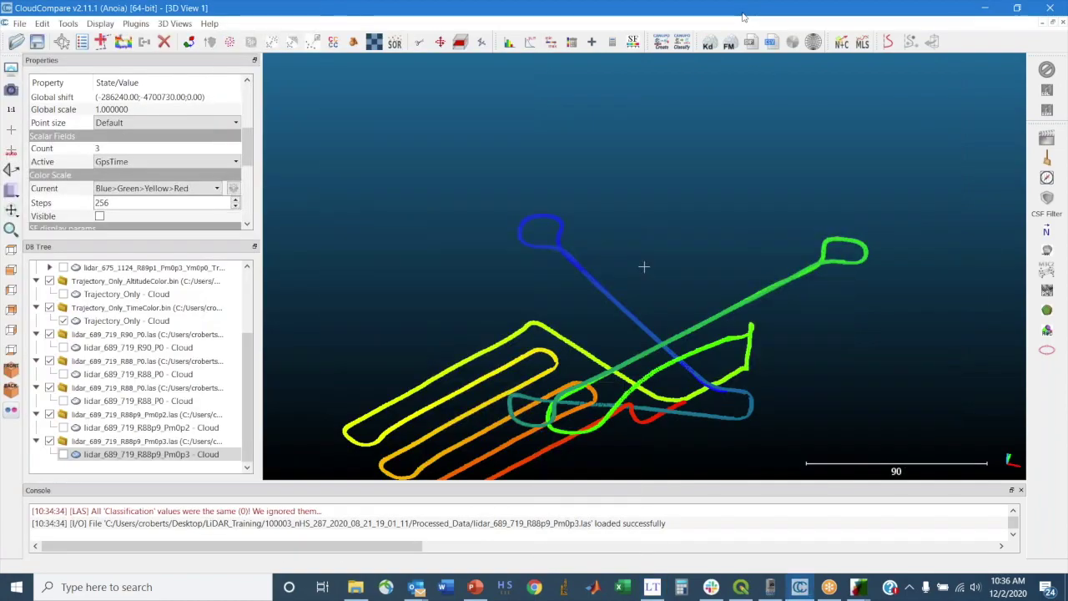
scroll(75, 387, up, 3)
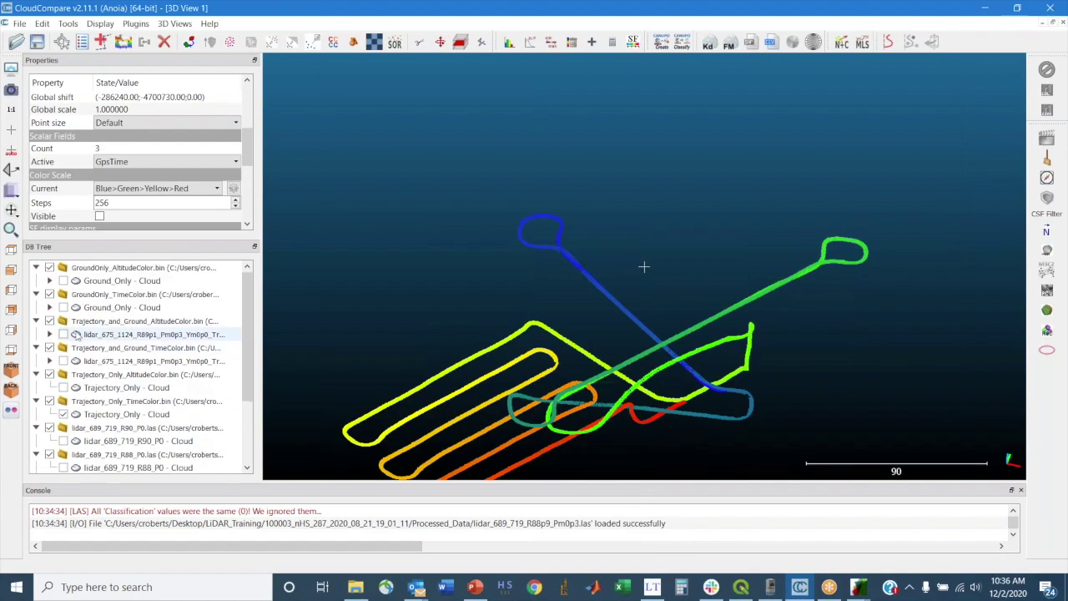
click(63, 414)
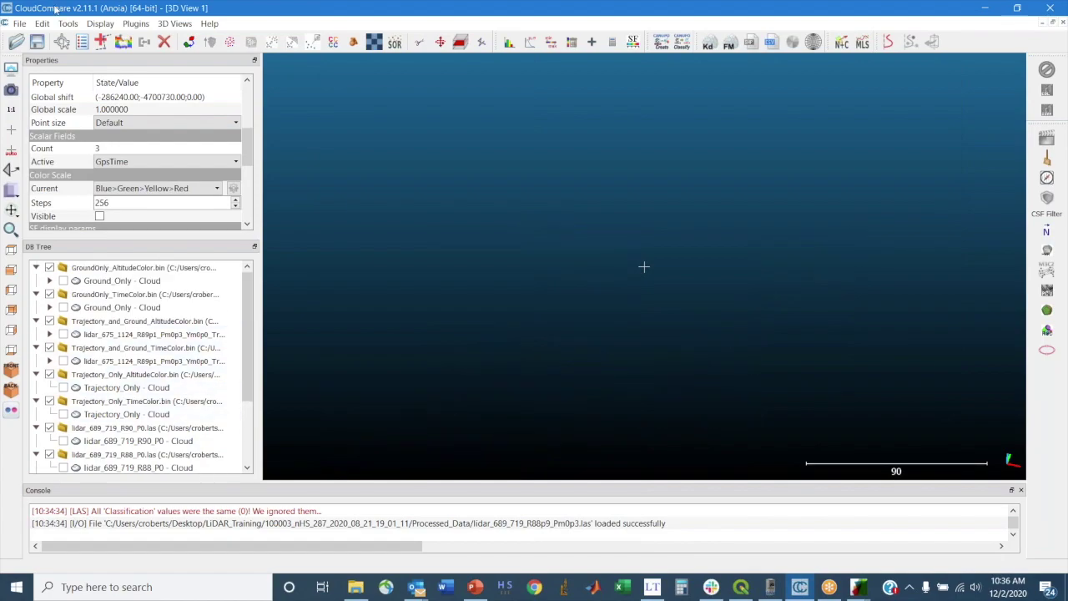
- Open lidar_ParkingLot.las with the default fields and apply the suggested global shift to all
click(20, 24)
click(33, 38)
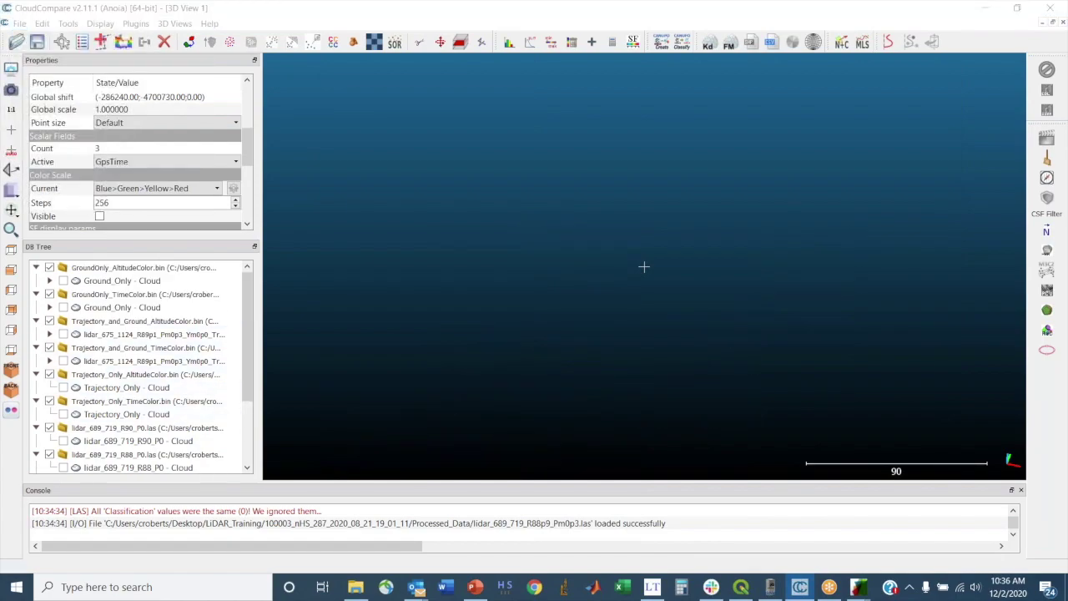
scroll(276, 184, down, 1)
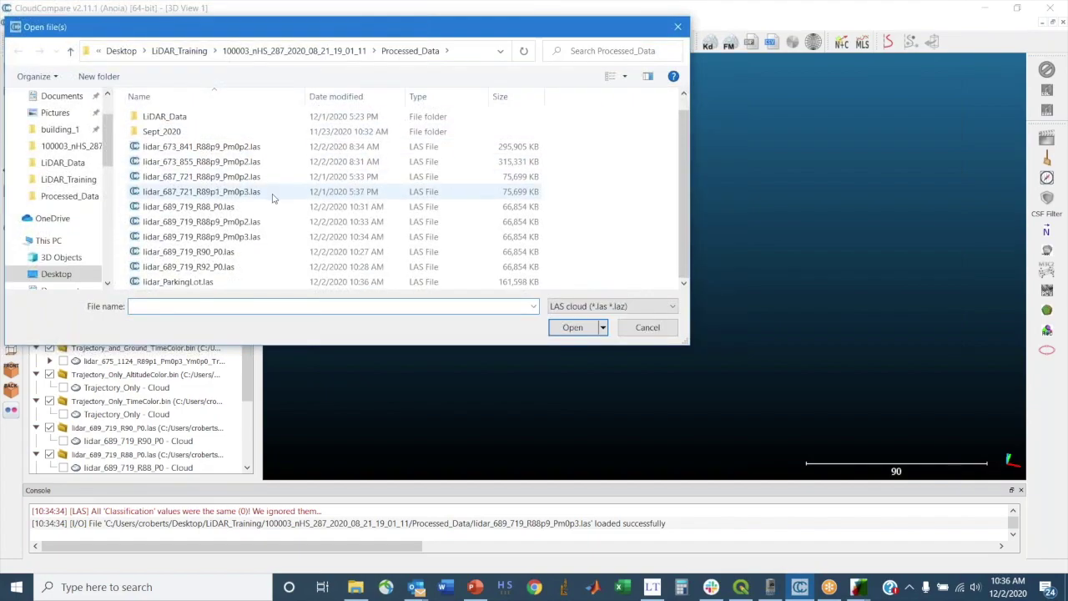
click(182, 283)
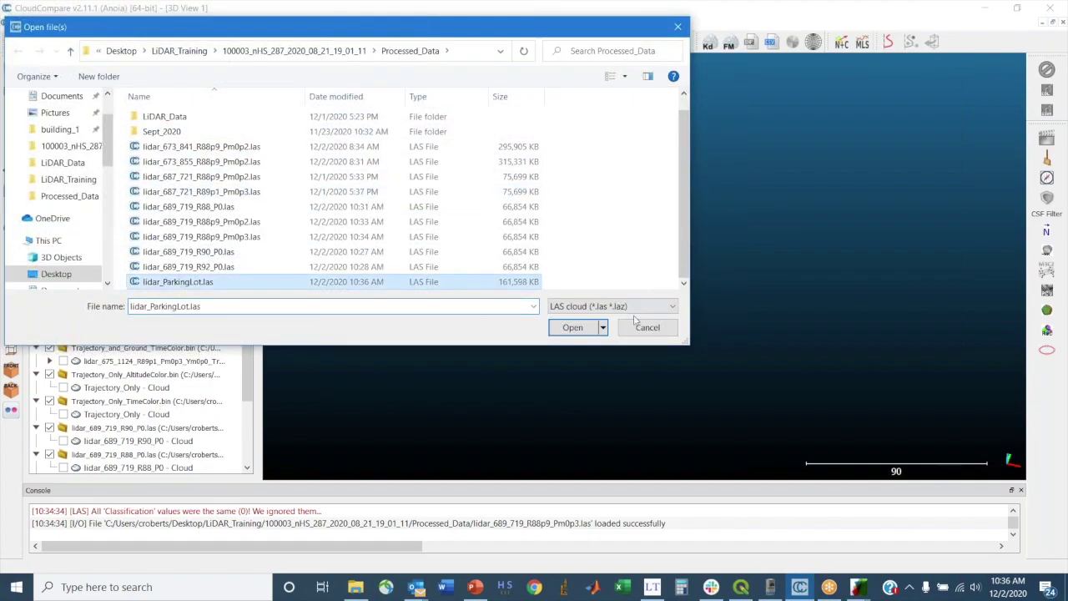
click(576, 328)
click(554, 409)
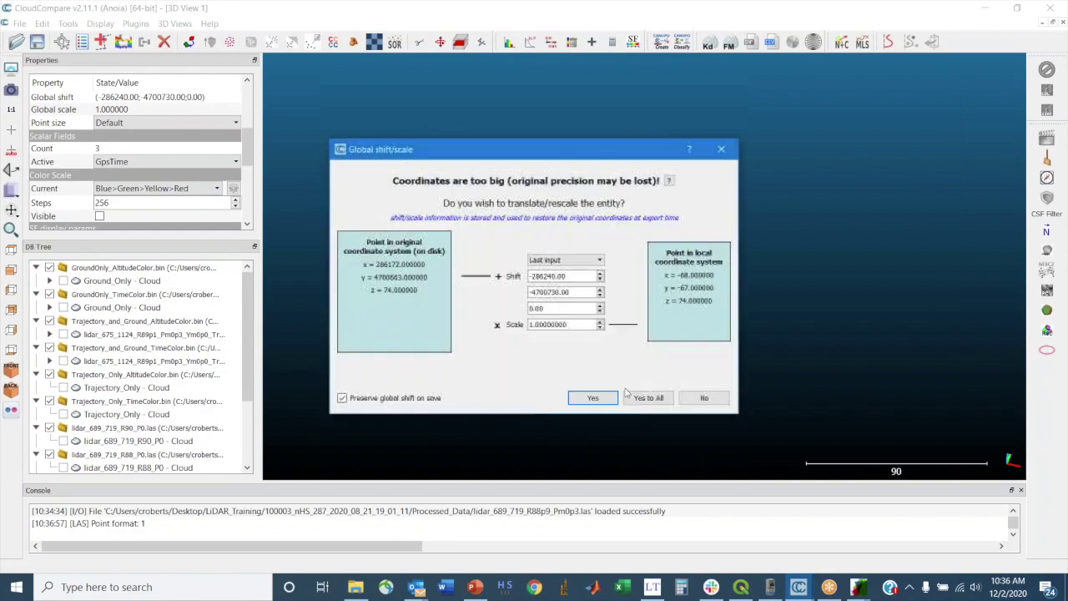
click(648, 398)
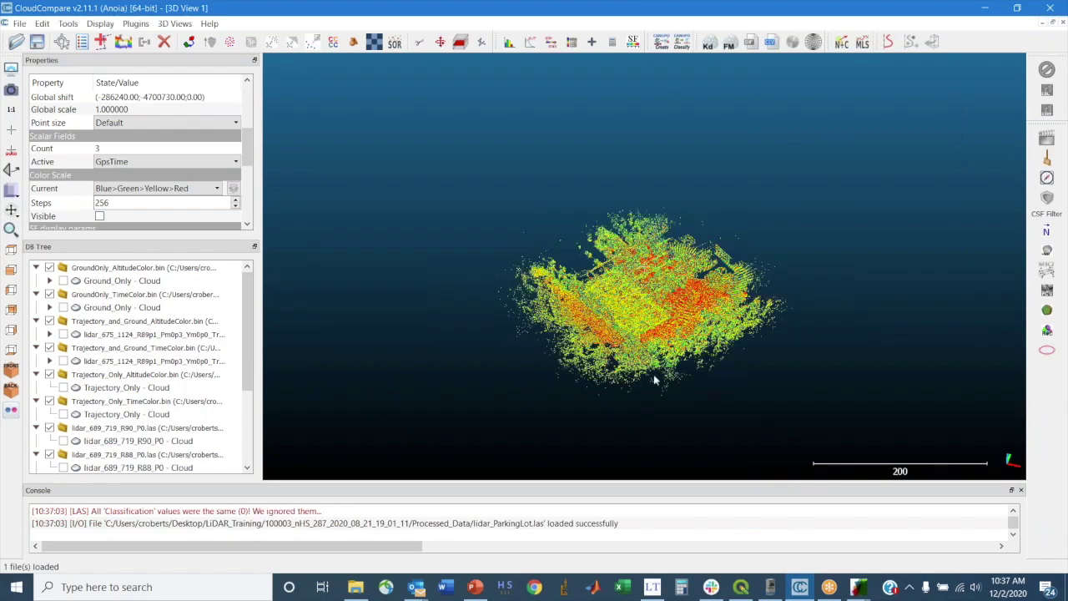
- Set the point size of the lidar_ParkingLot cloud to 6
drag(679, 343, 573, 231)
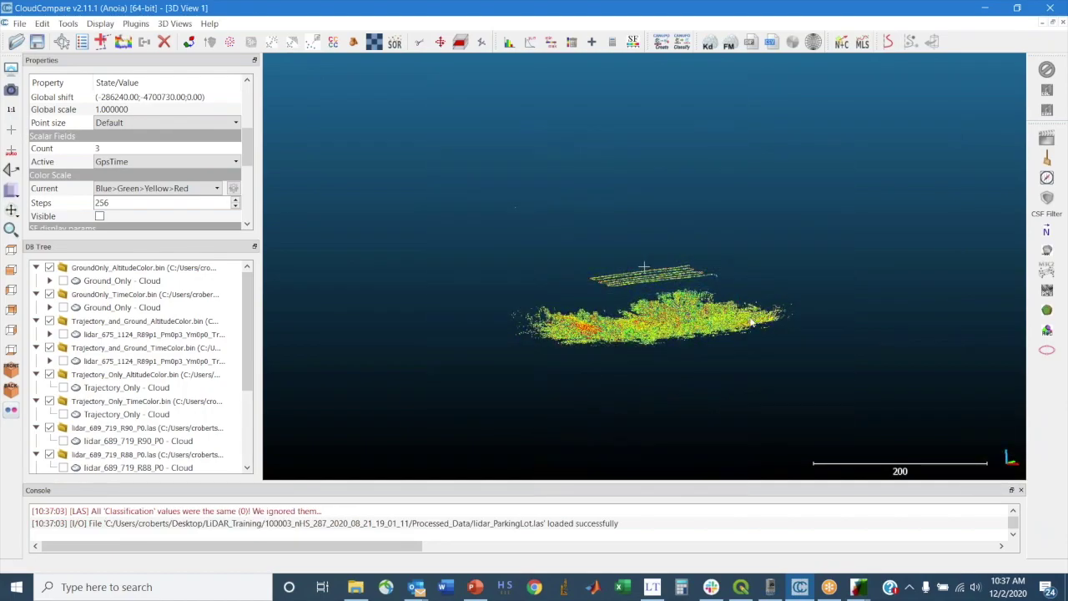
scroll(166, 367, down, 3)
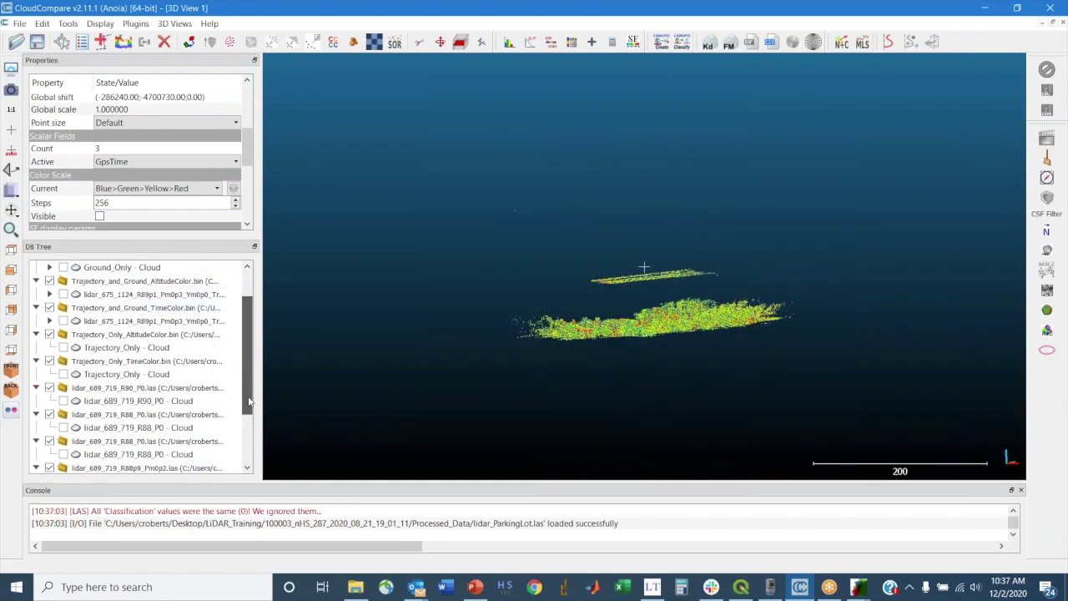
click(127, 456)
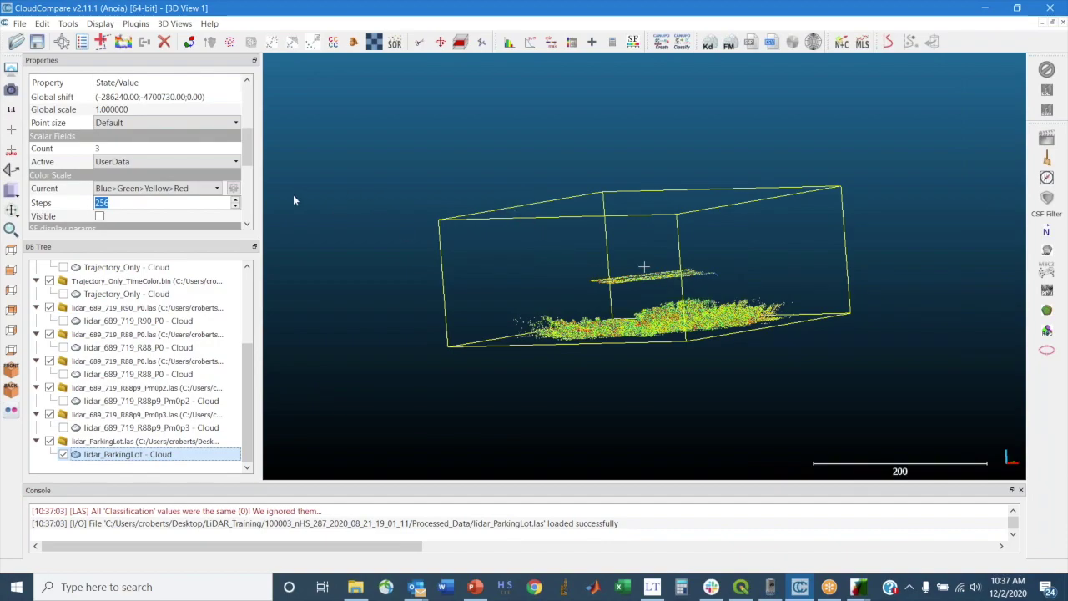
click(168, 125)
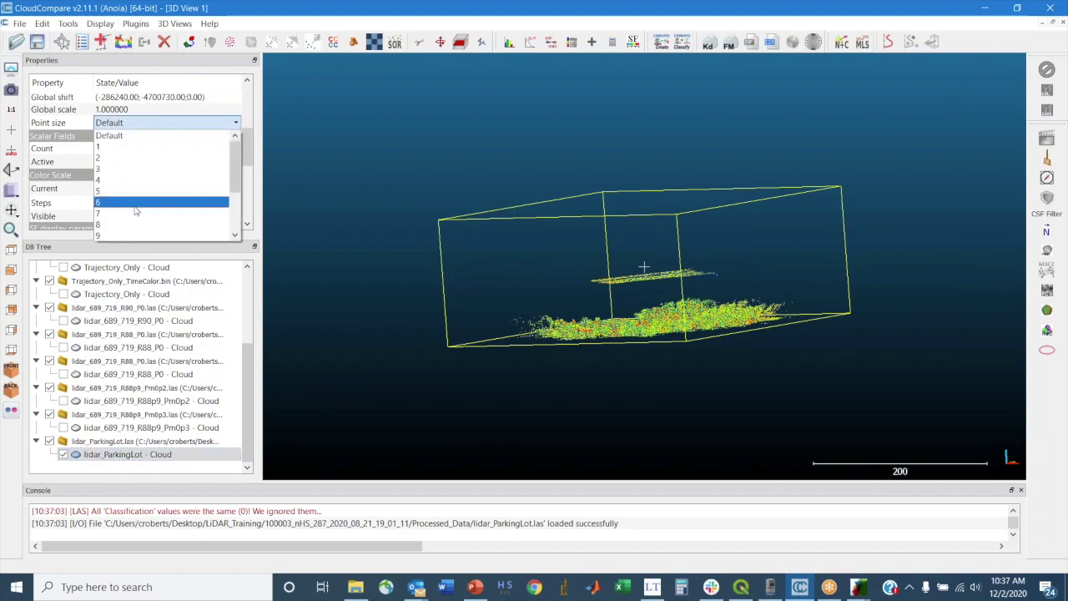
click(134, 203)
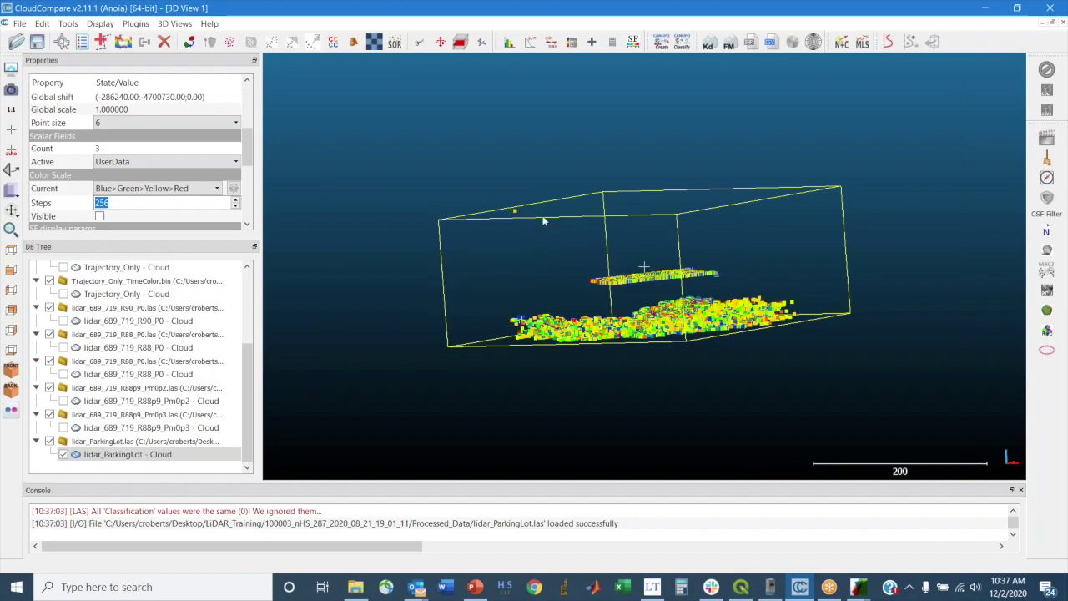
drag(646, 280, 649, 296)
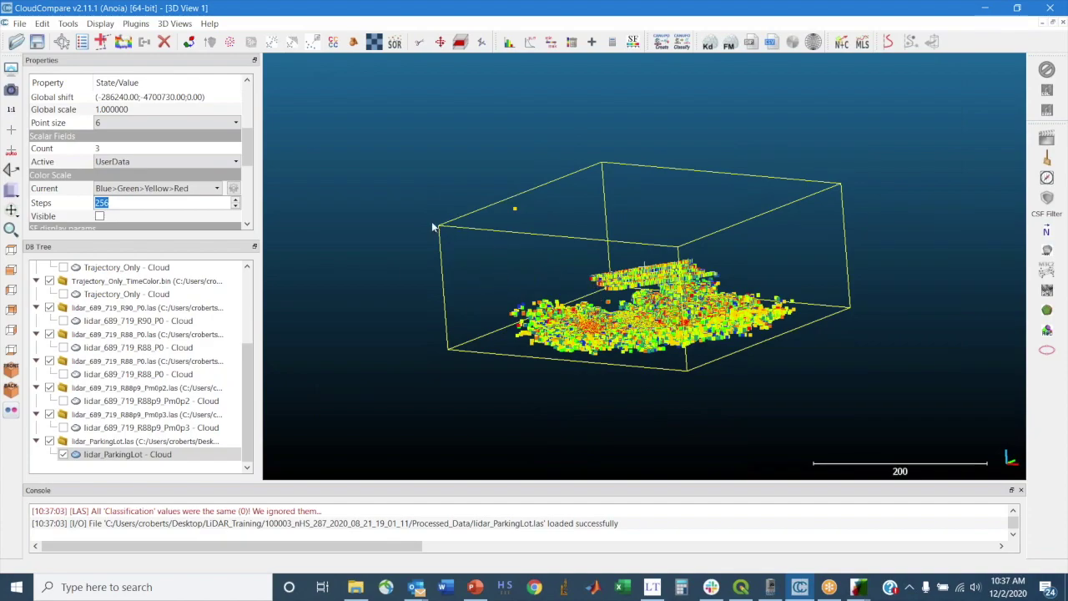
- Open TamOnly_Full _Flight.las from the Example_Data folder with the default fields and apply the suggested global shift to all
click(18, 24)
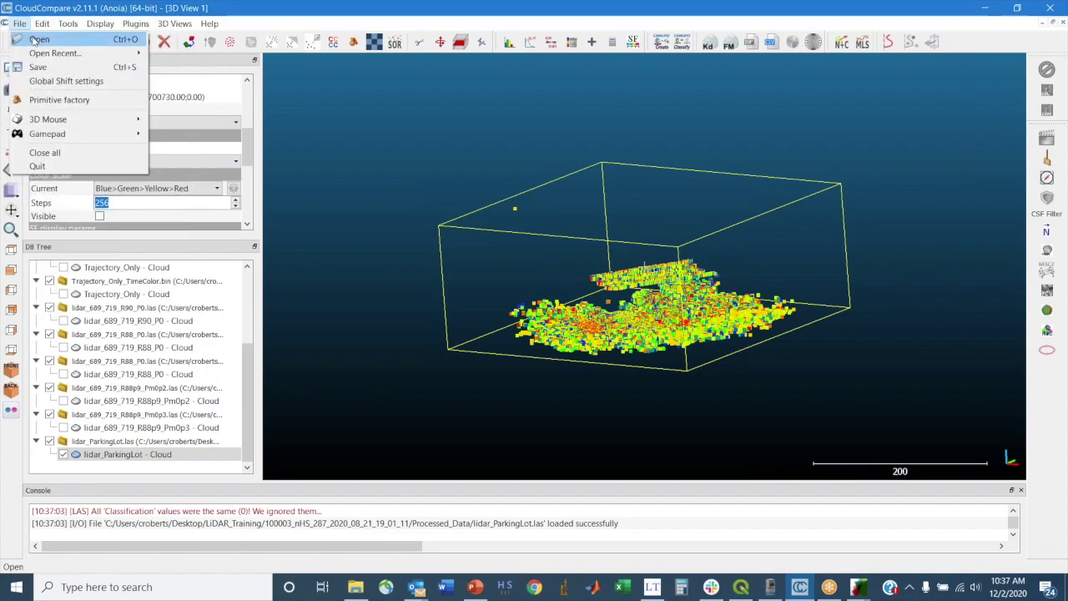
click(39, 39)
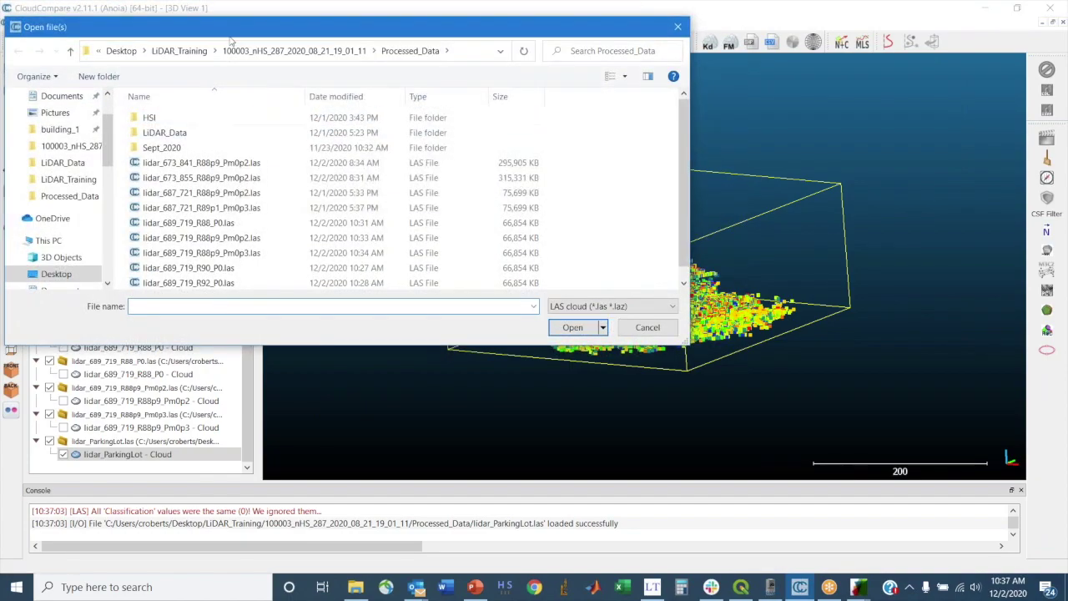
click(180, 51)
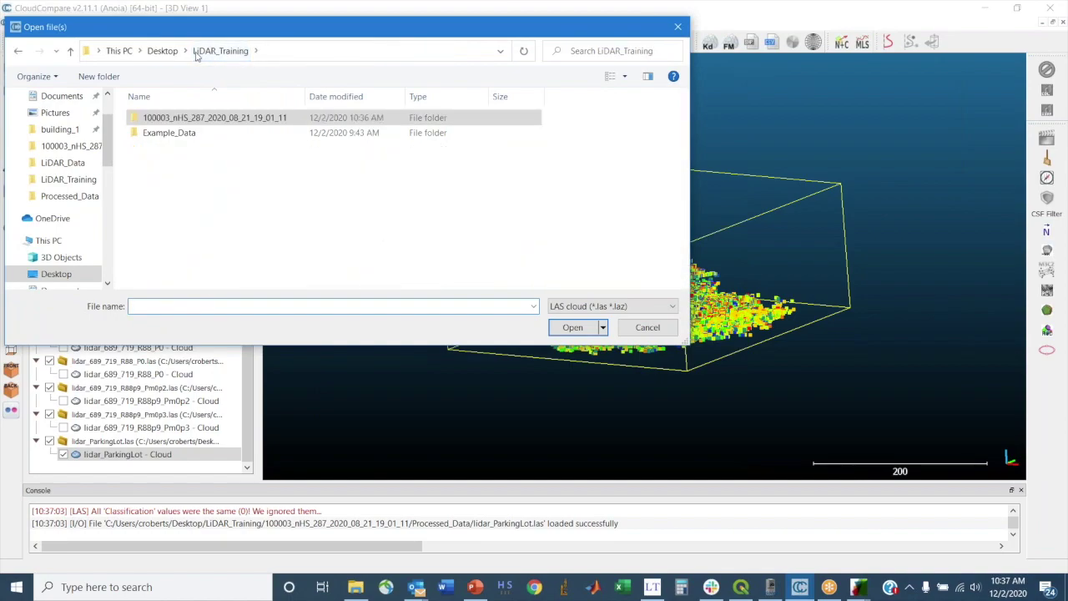
double_click(172, 133)
click(177, 118)
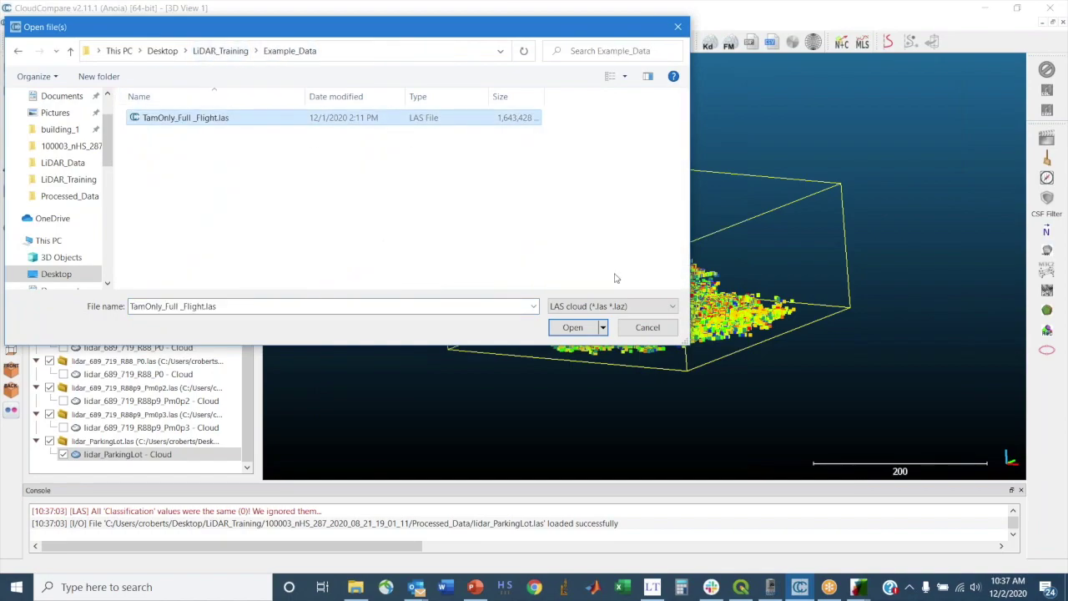
click(572, 328)
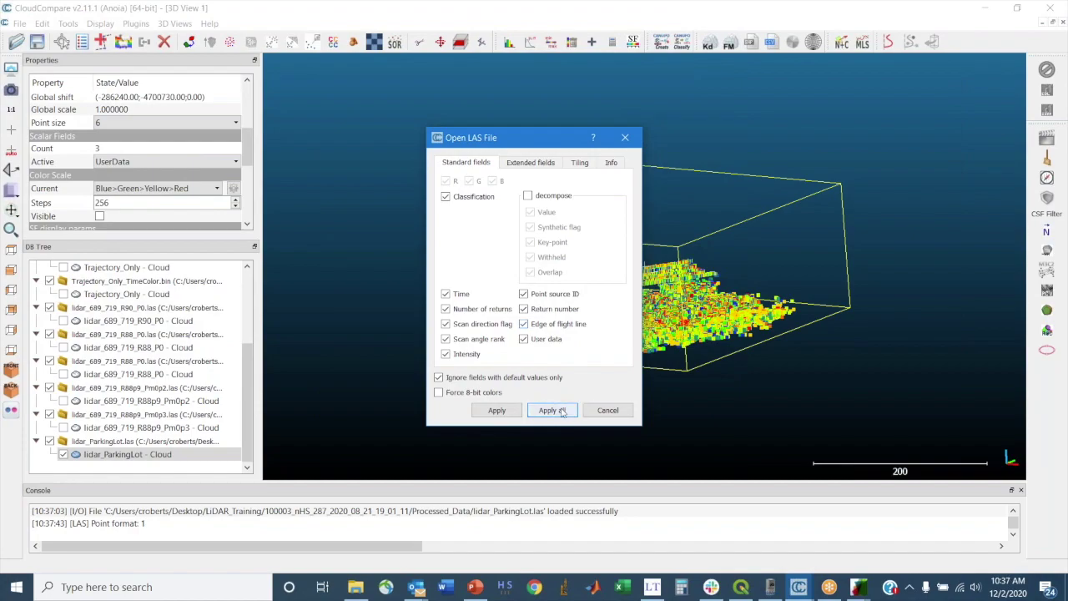
click(562, 415)
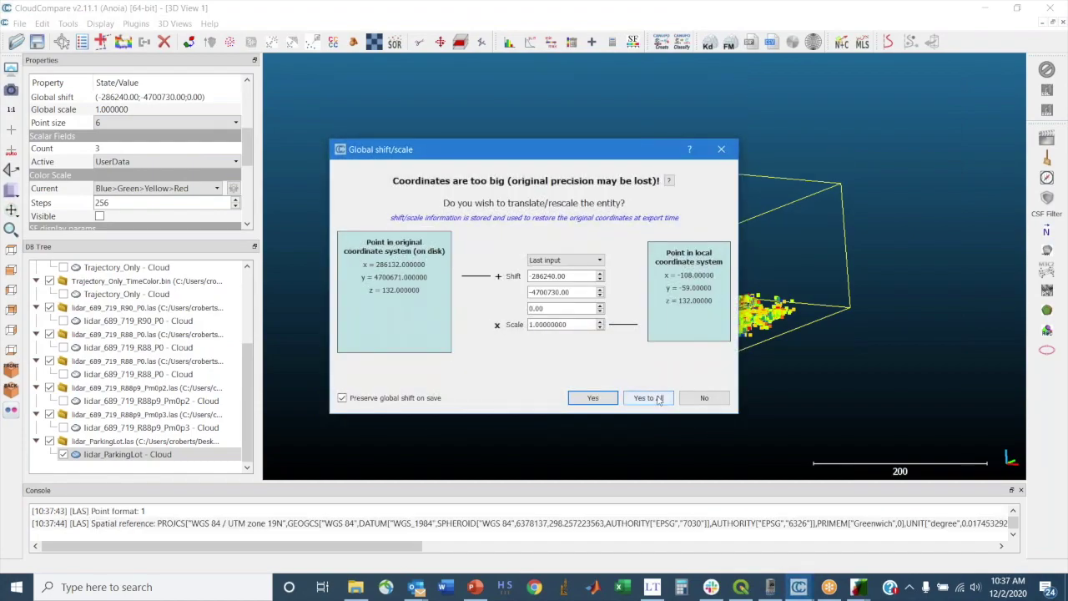
click(654, 399)
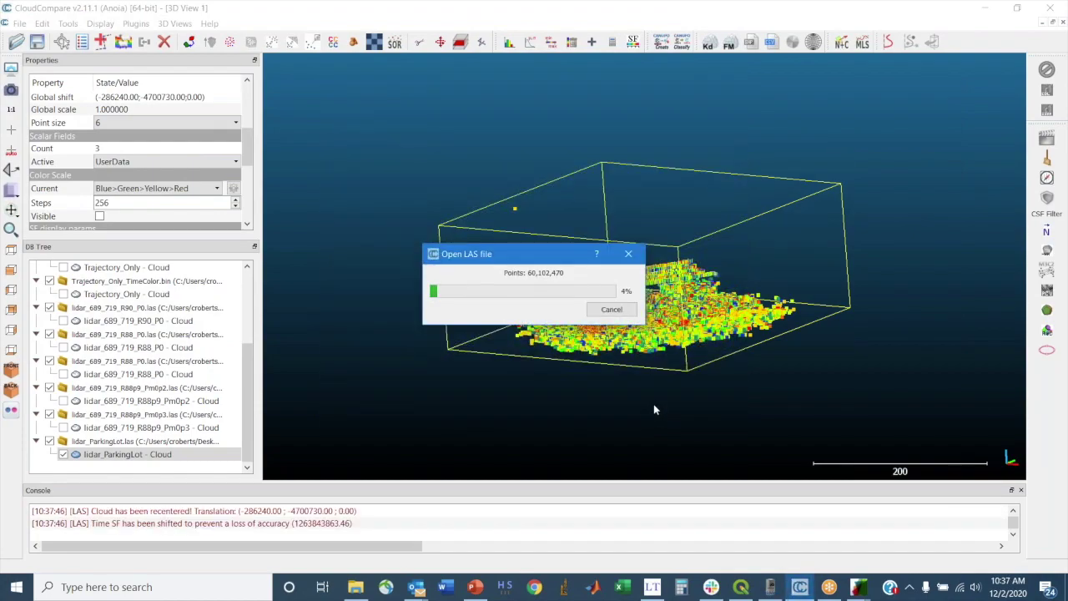
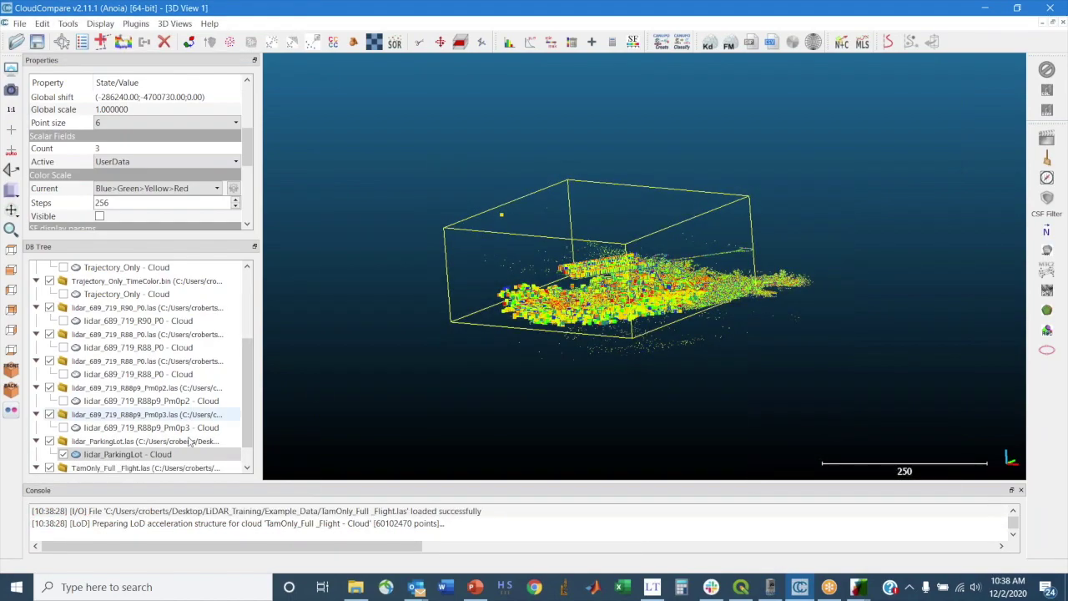
- Hide the lidar_ParkingLot cloud and color the TamOnly_Full _Flight cloud by GpsTime
scroll(60, 456, down, 1)
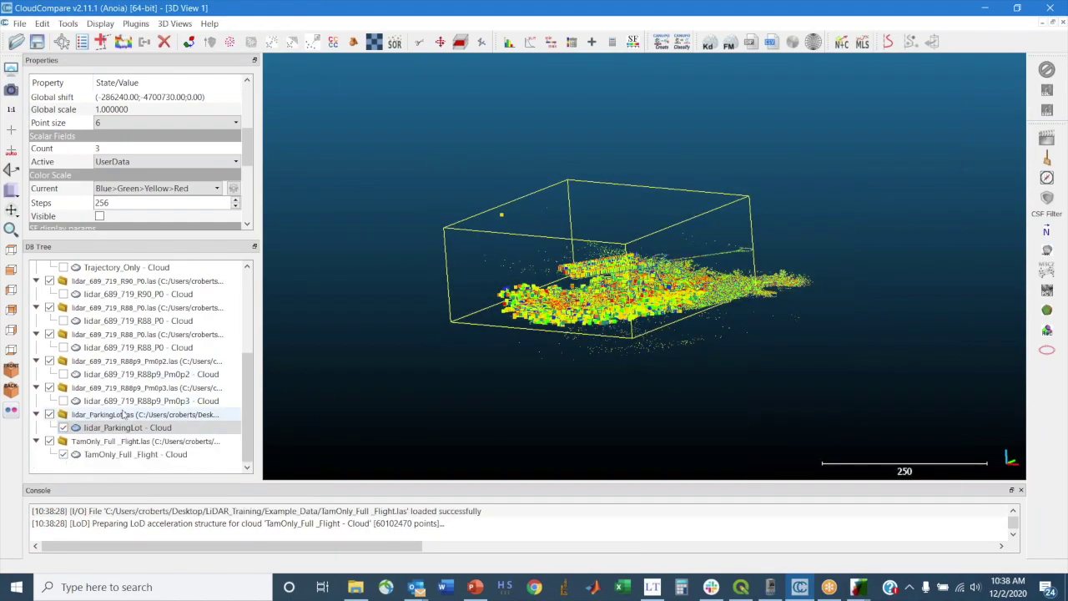
click(64, 427)
click(129, 454)
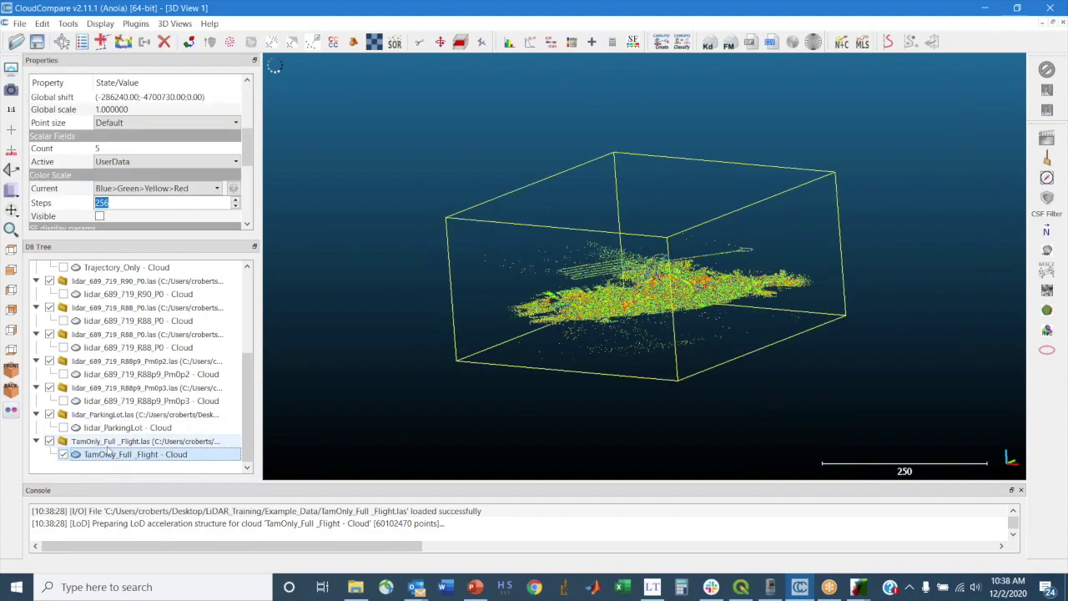
click(152, 161)
click(126, 227)
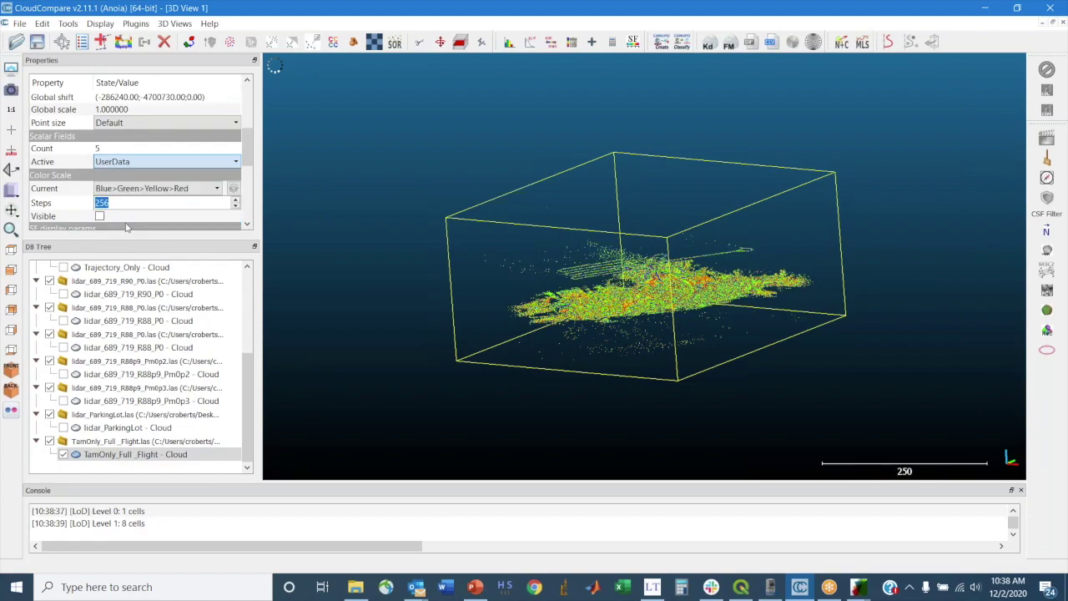
- Set the TamOnly_Full _Flight cloud's point size to 4 and inspect the stray points around the flight path
scroll(651, 326, up, 6)
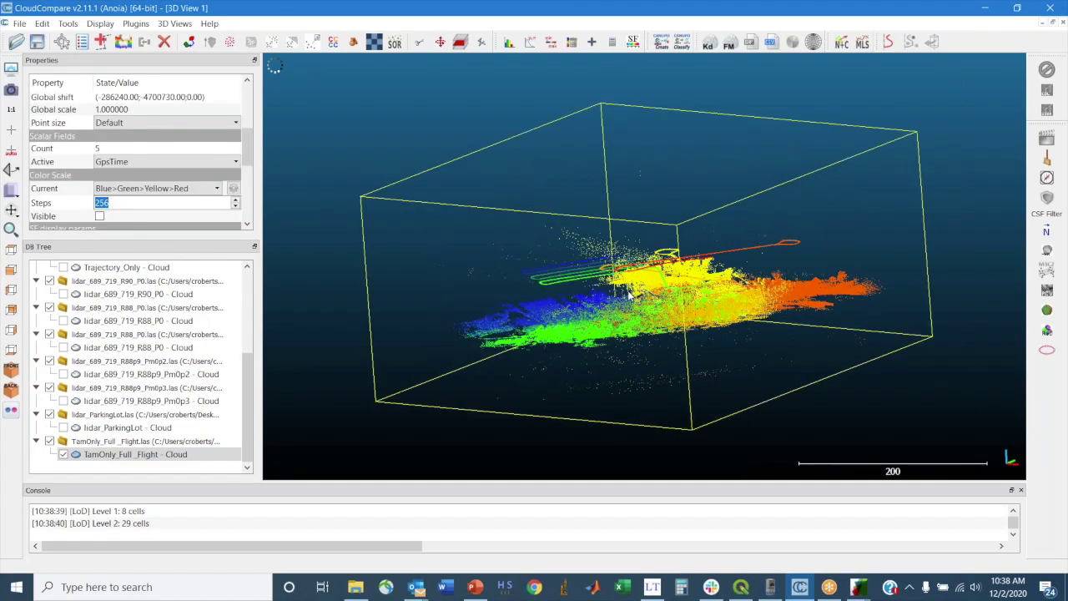
drag(631, 325, 559, 321)
click(133, 125)
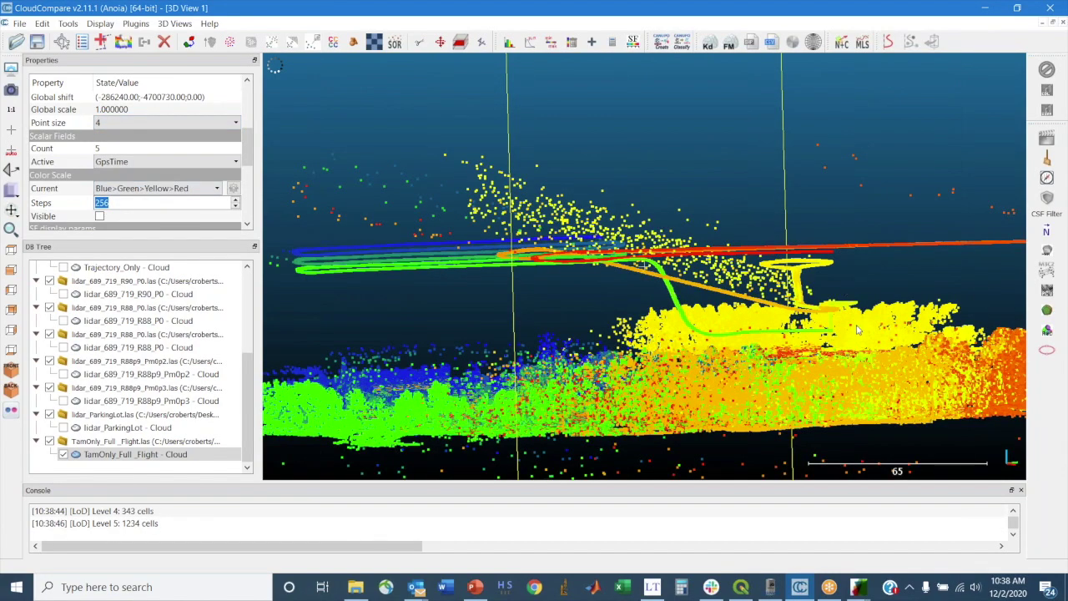
drag(726, 267, 680, 241)
scroll(680, 241, down, 6)
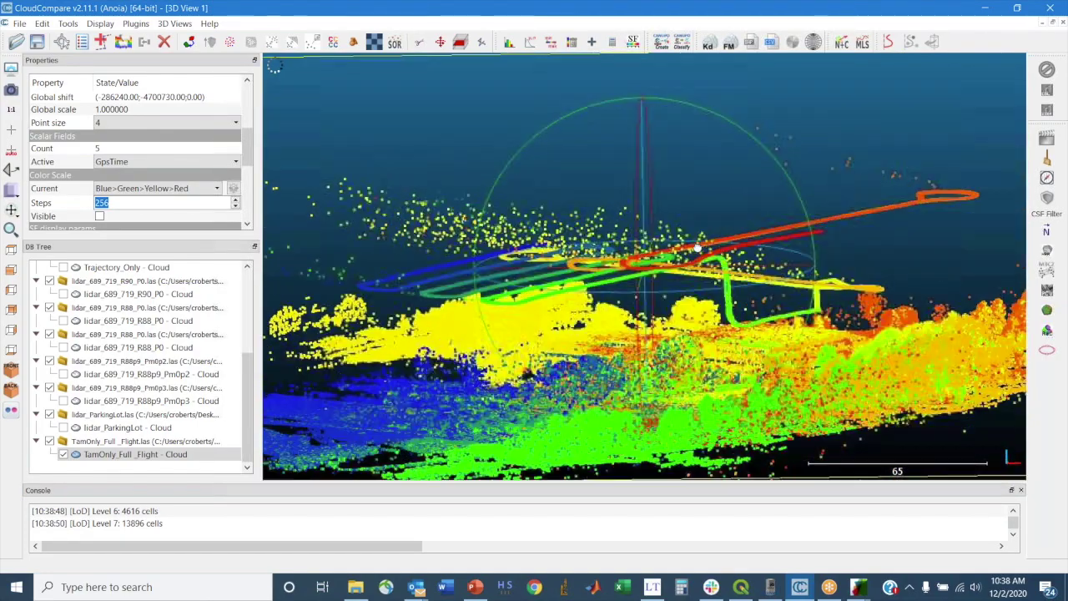
drag(517, 275, 542, 310)
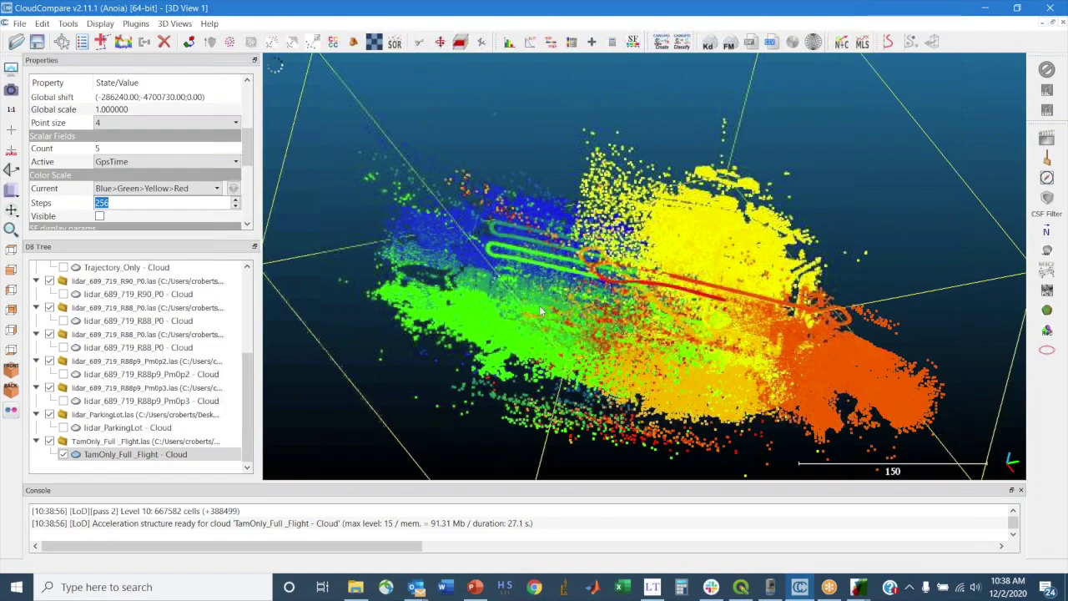
drag(584, 267, 557, 185)
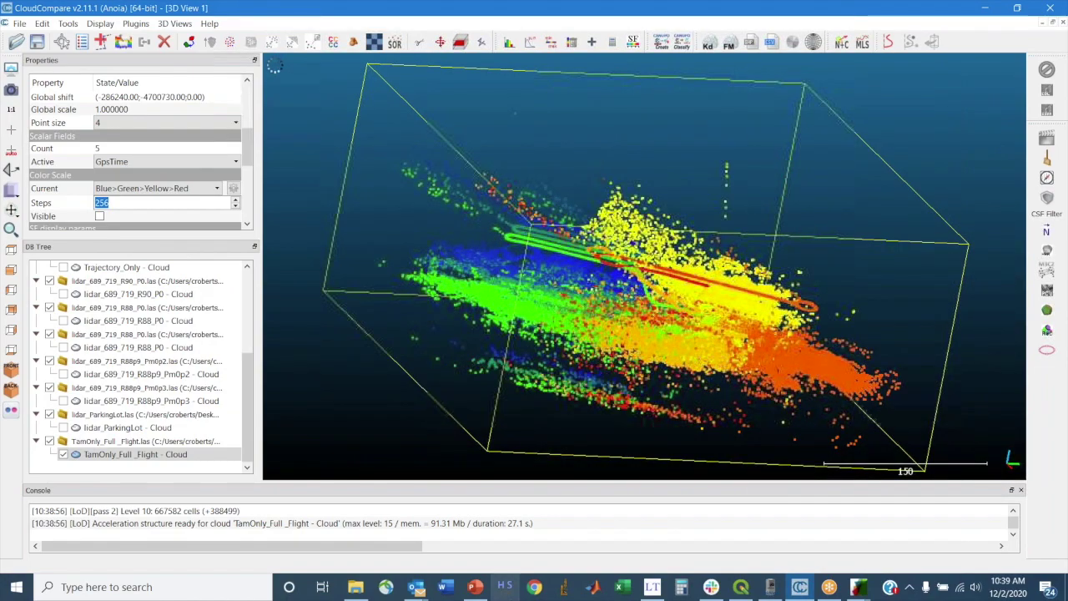
- Switch to the LiDAR_Training_Images.pptx presentation in PowerPoint and review slides 8 to 10 on stray points and the sun's position
click(475, 587)
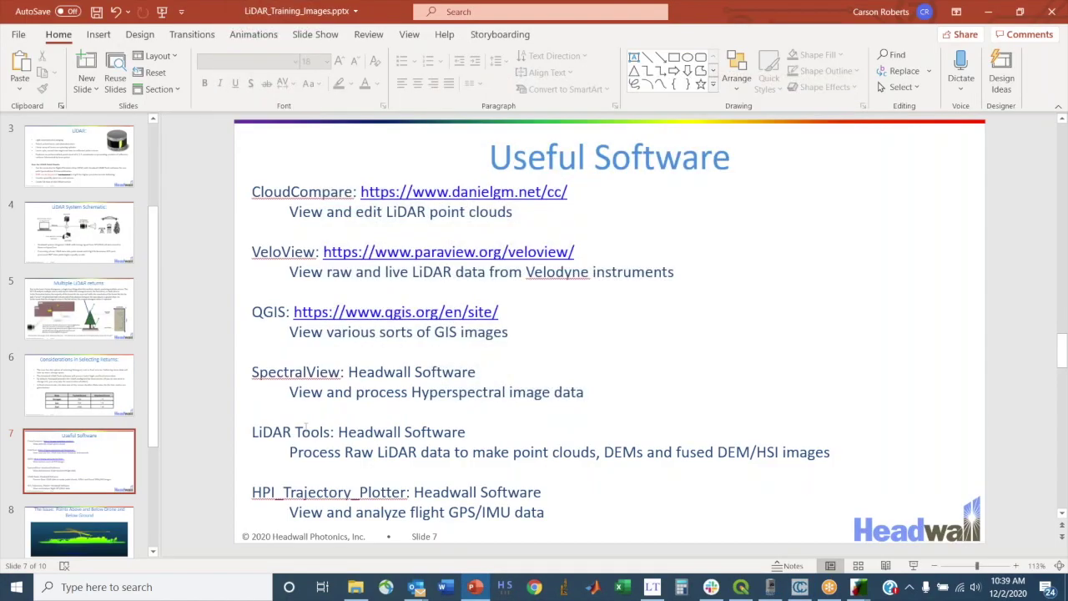
click(79, 533)
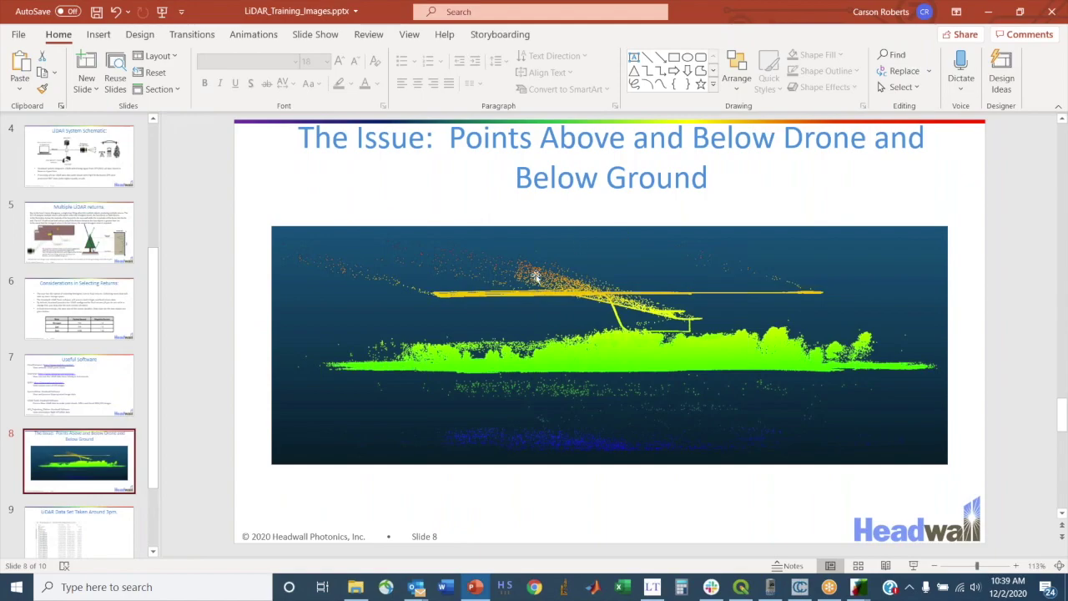
click(66, 539)
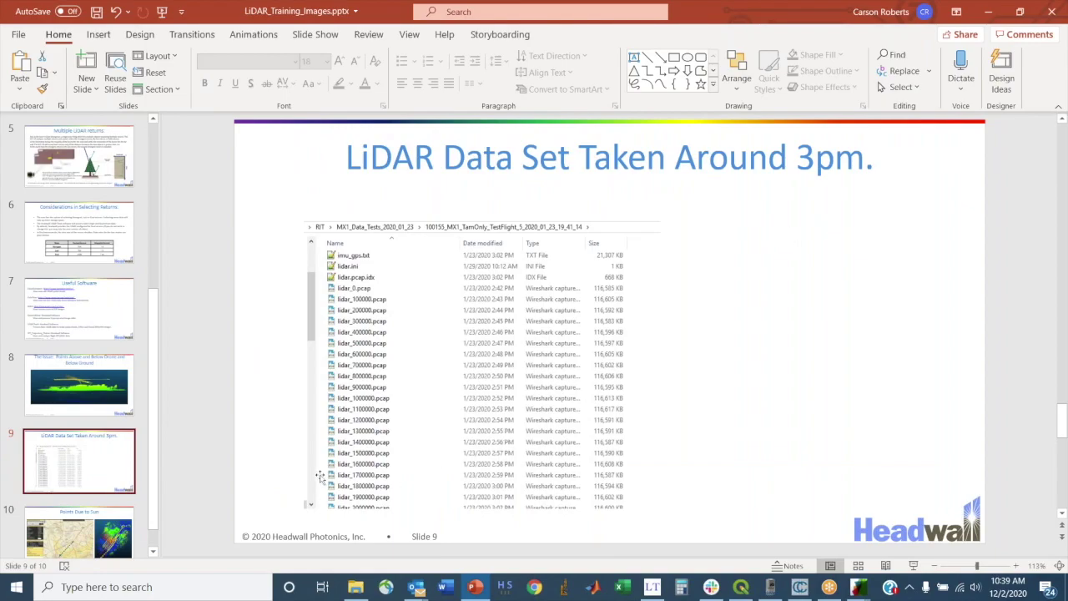
click(79, 530)
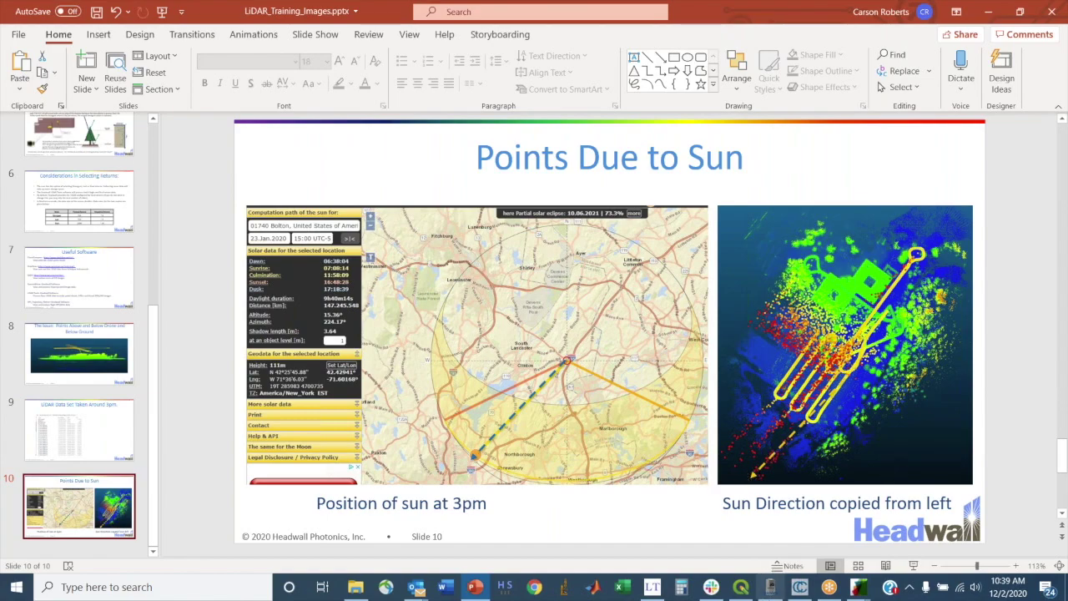
- Return to CloudCompare, hide the TamOnly_Full _Flight cloud and show the lidar_ParkingLot cloud instead
click(794, 587)
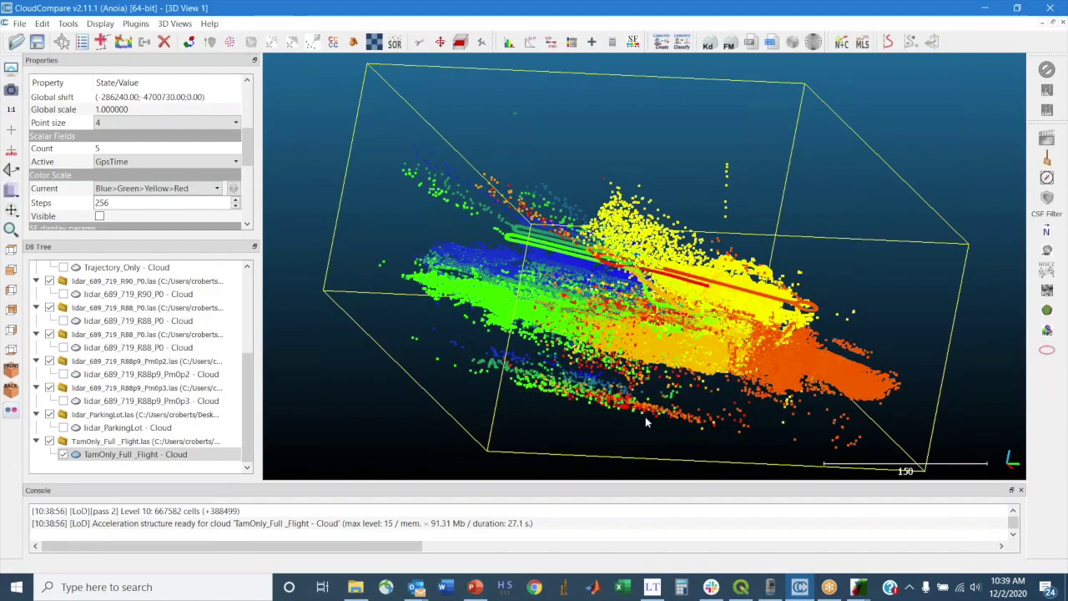
drag(741, 386, 709, 377)
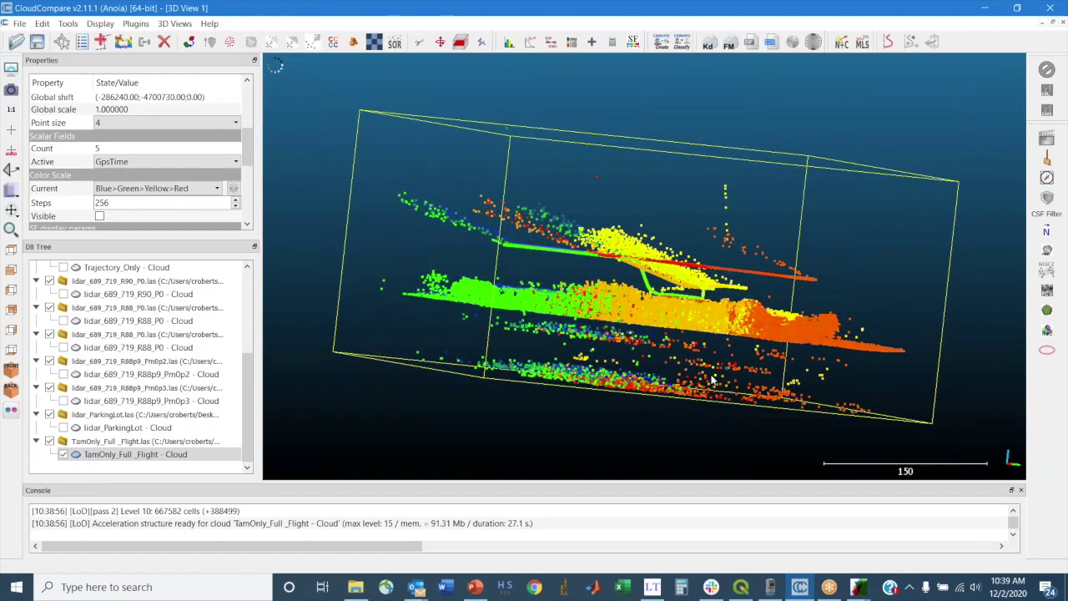
click(62, 454)
click(62, 427)
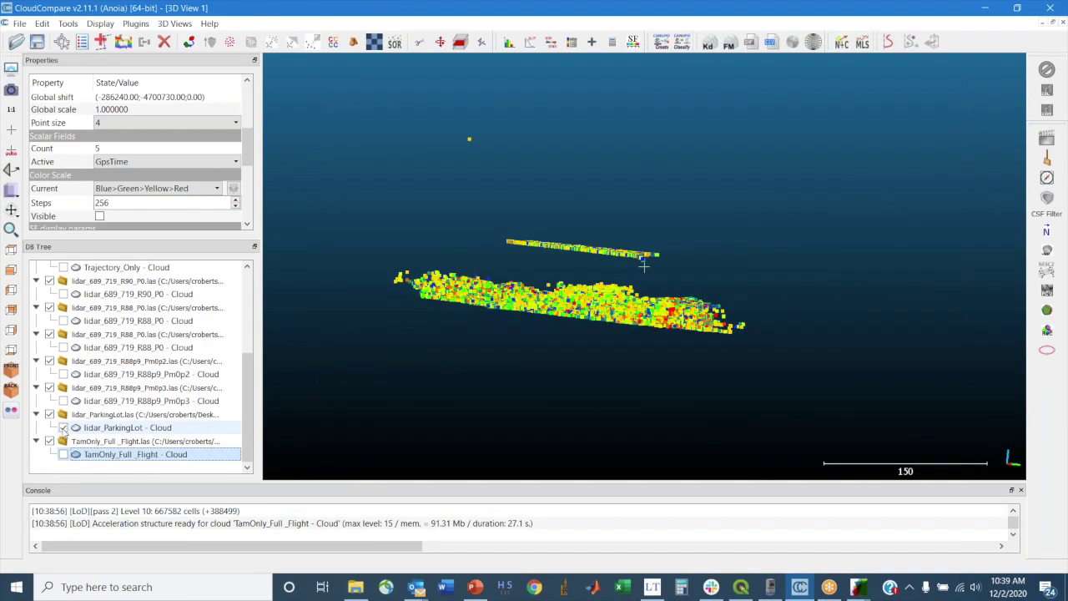
drag(643, 265, 690, 382)
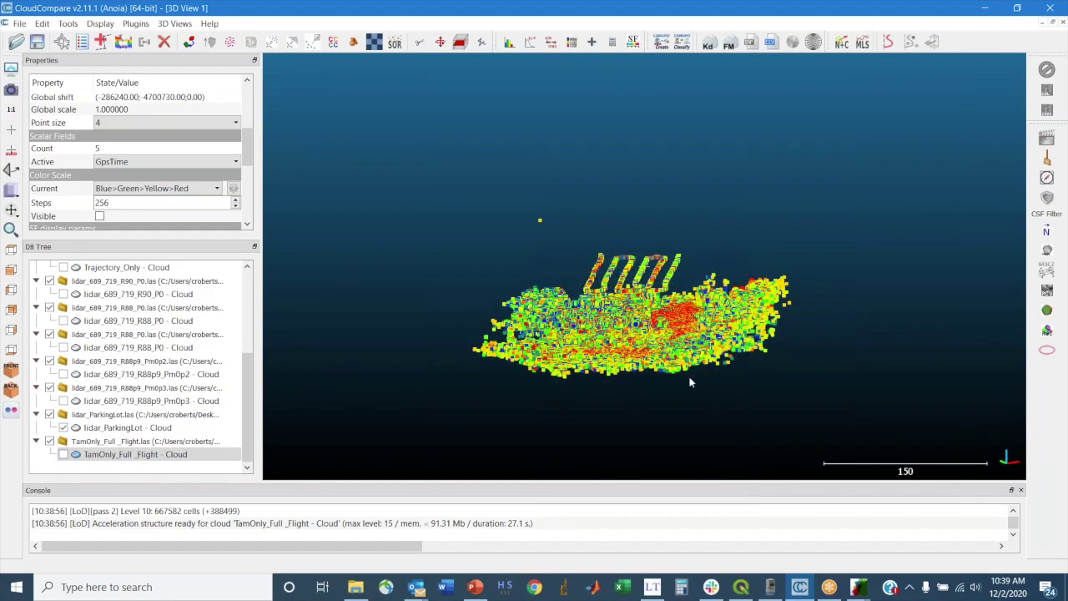
- Export the Z coordinates of the lidar_ParkingLot cloud to a scalar field
click(109, 455)
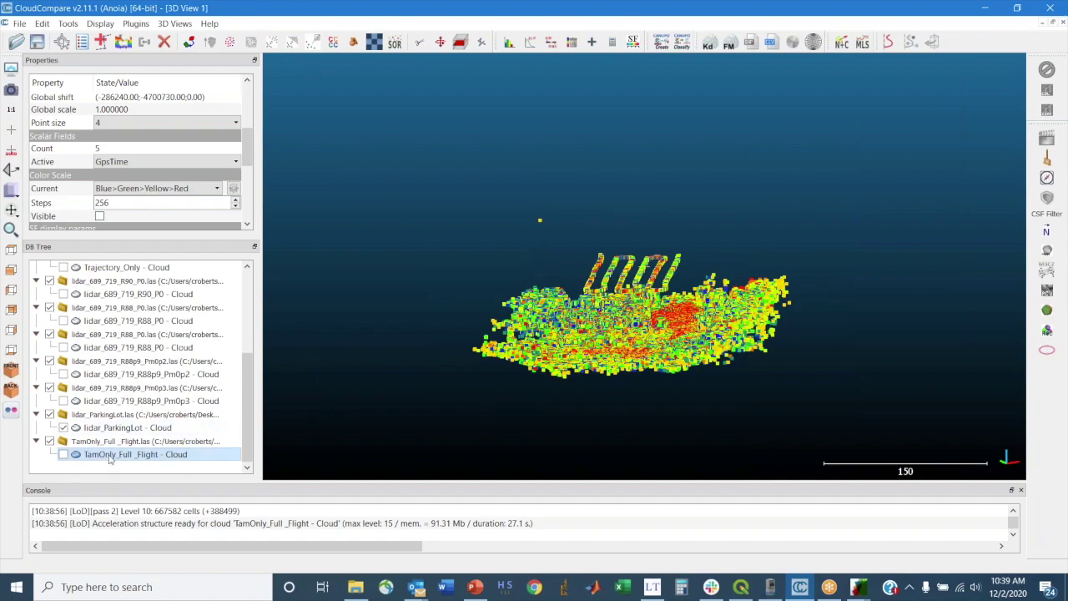
click(108, 427)
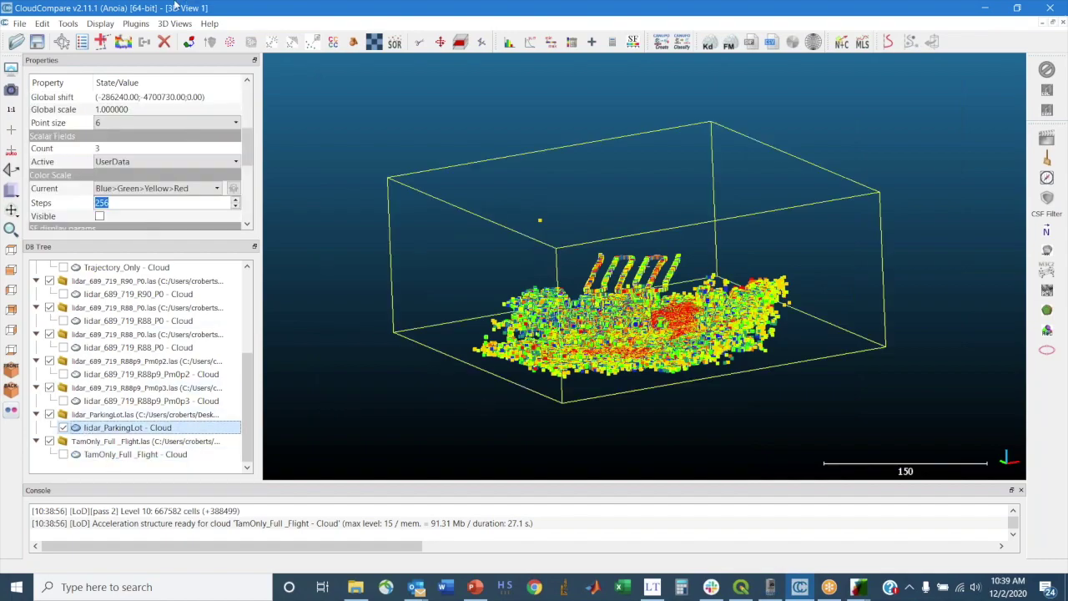
click(68, 23)
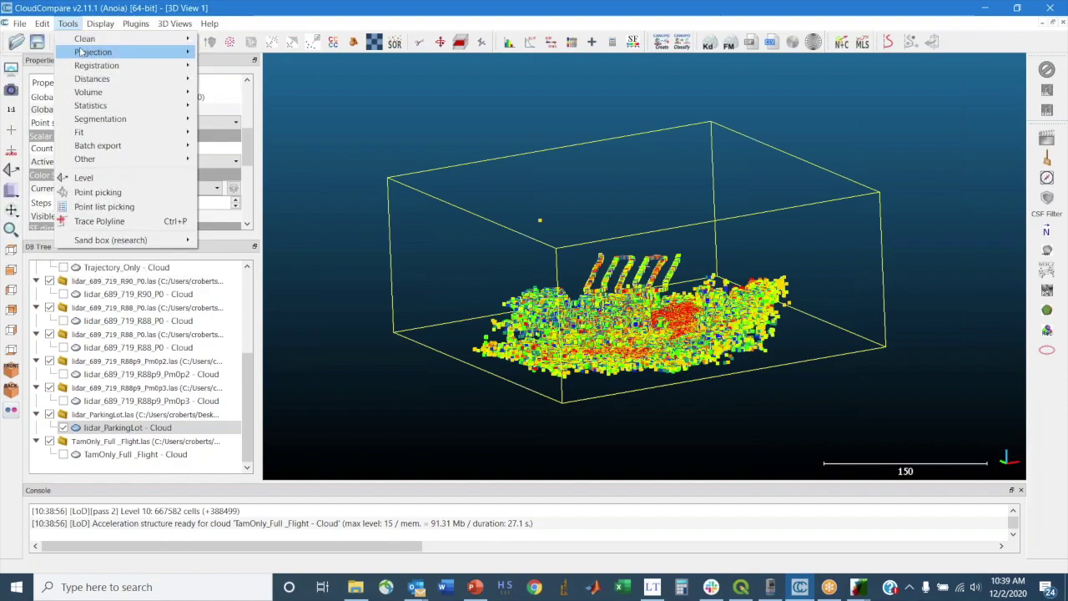
mouse_move(94, 52)
click(244, 94)
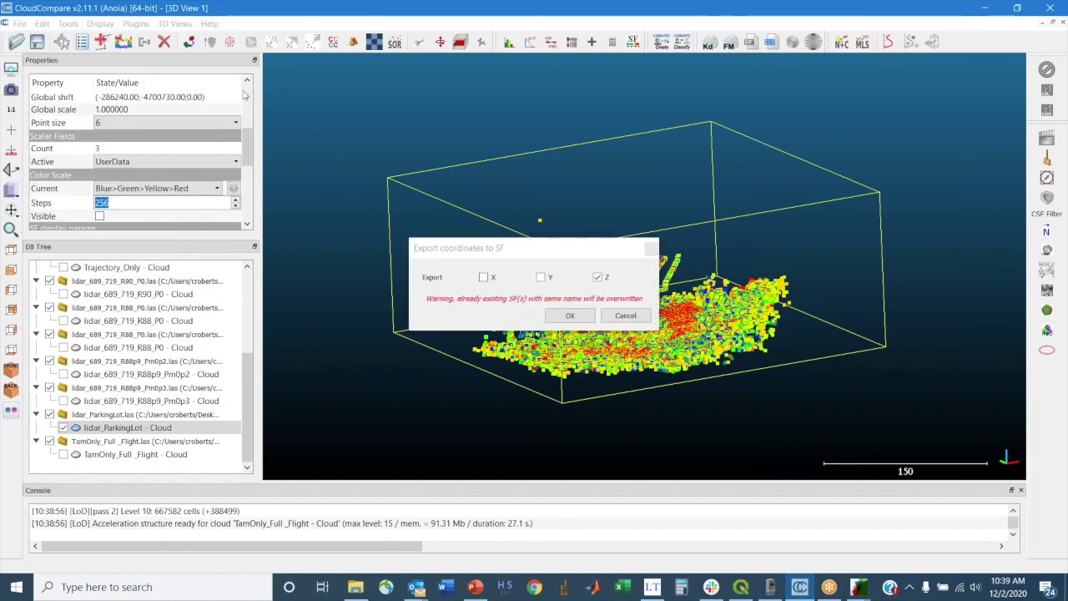
click(576, 316)
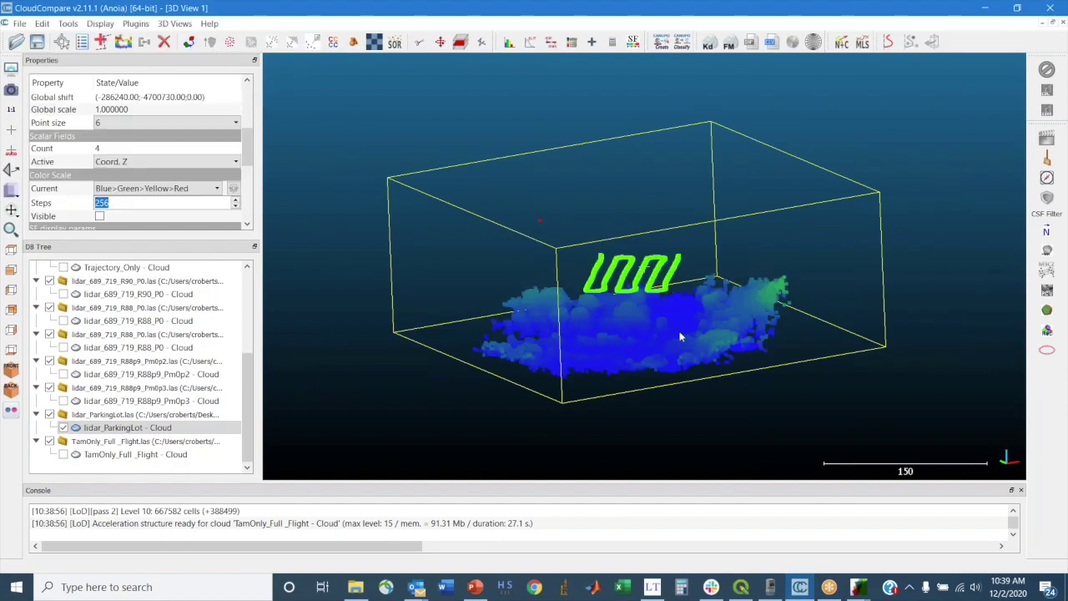
- Outline the flight trajectory above the ground in the lidar_ParkingLot cloud with a polygonal segmentation contour drawn from a side view
drag(651, 361, 622, 342)
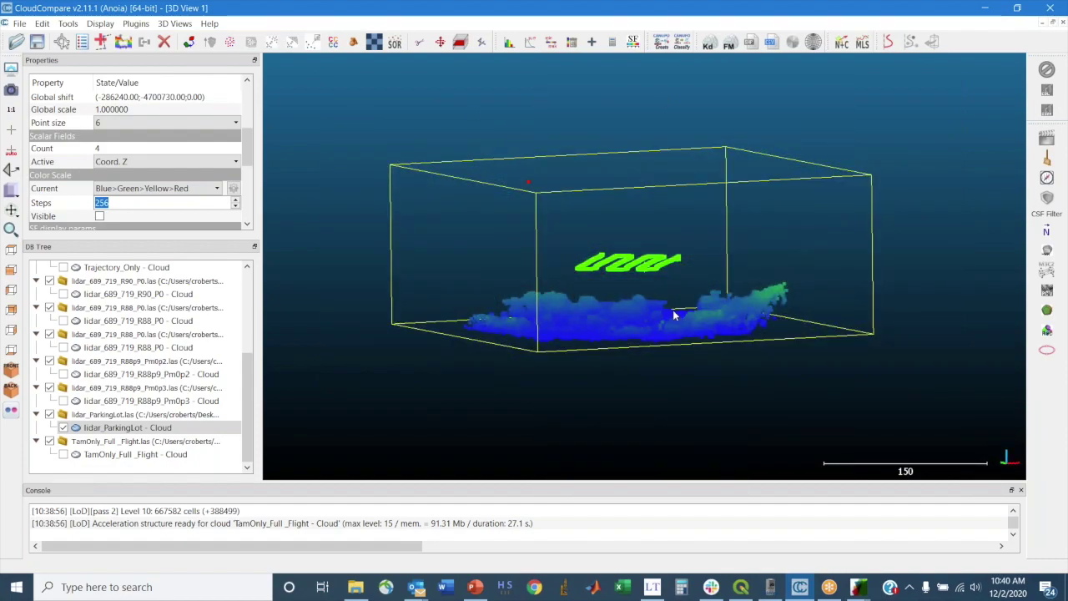
drag(676, 315, 652, 350)
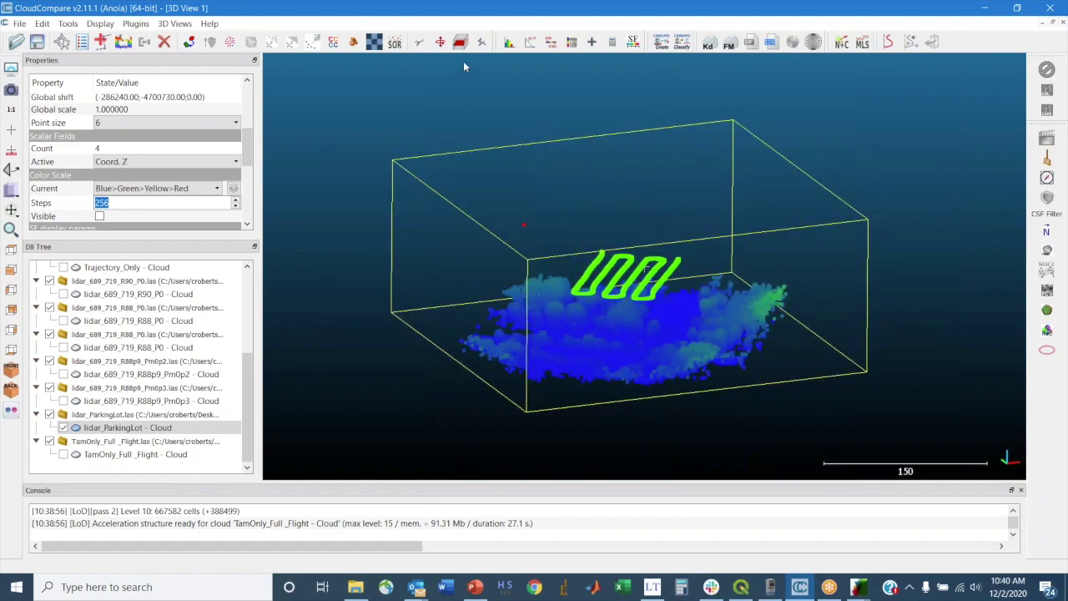
click(418, 43)
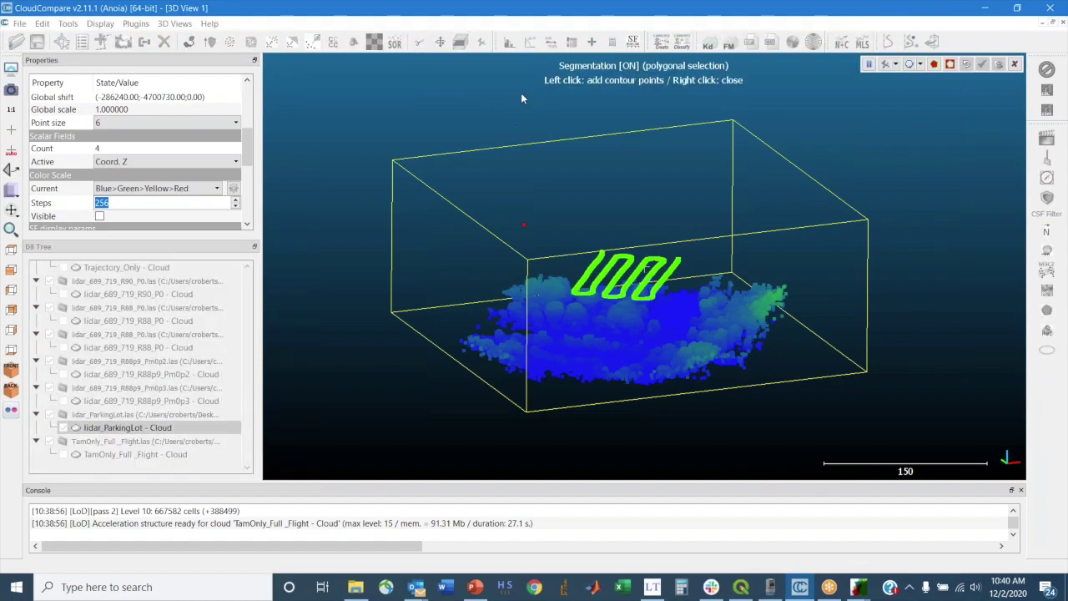
key(Escape)
drag(521, 98, 549, 226)
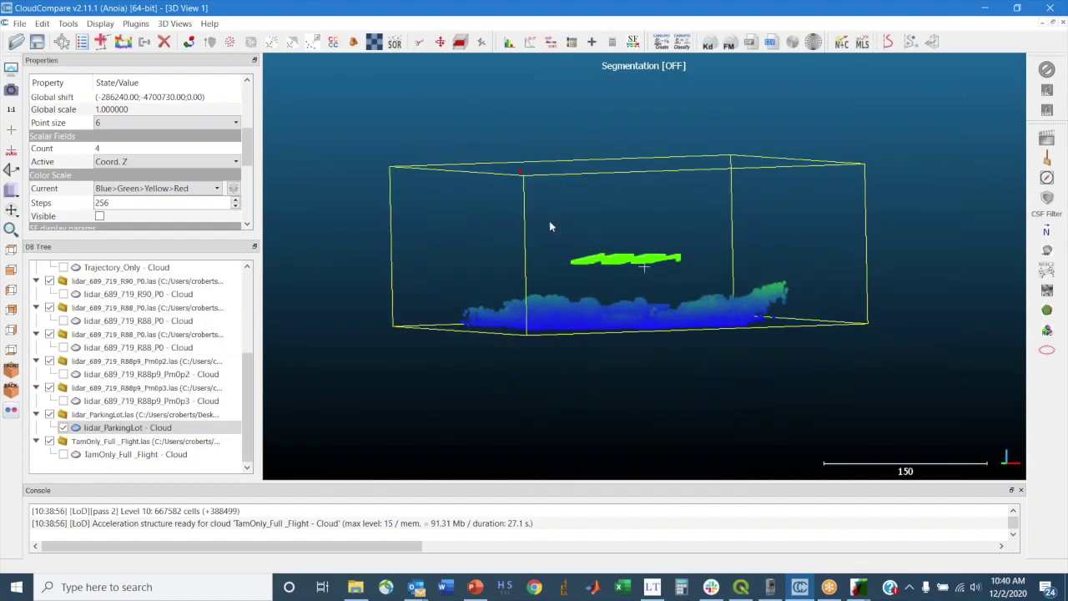
click(418, 44)
click(500, 108)
click(448, 221)
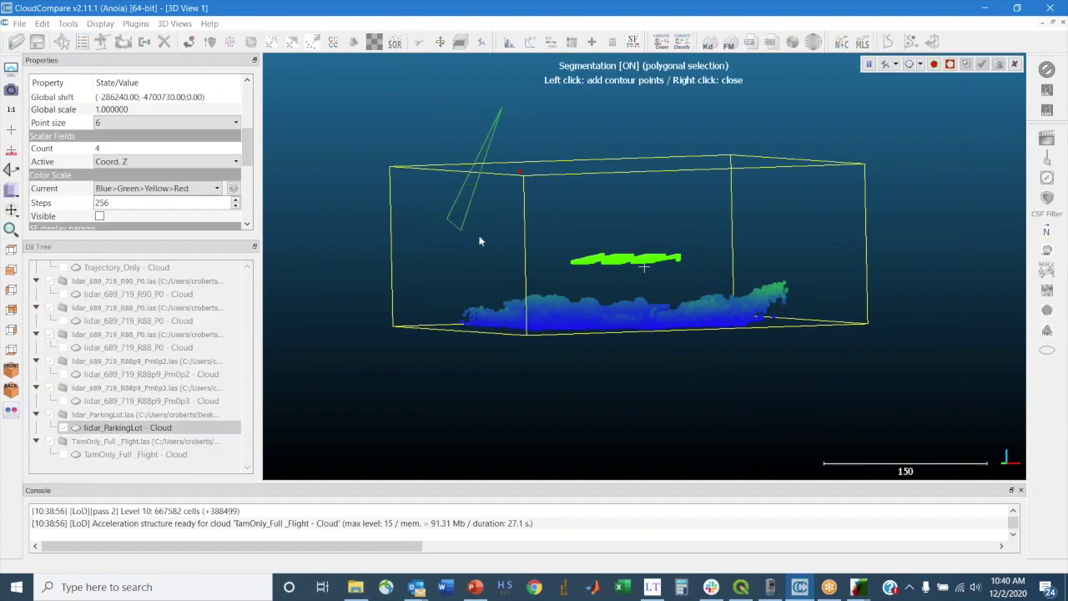
click(513, 263)
click(620, 289)
click(700, 279)
click(762, 238)
click(743, 145)
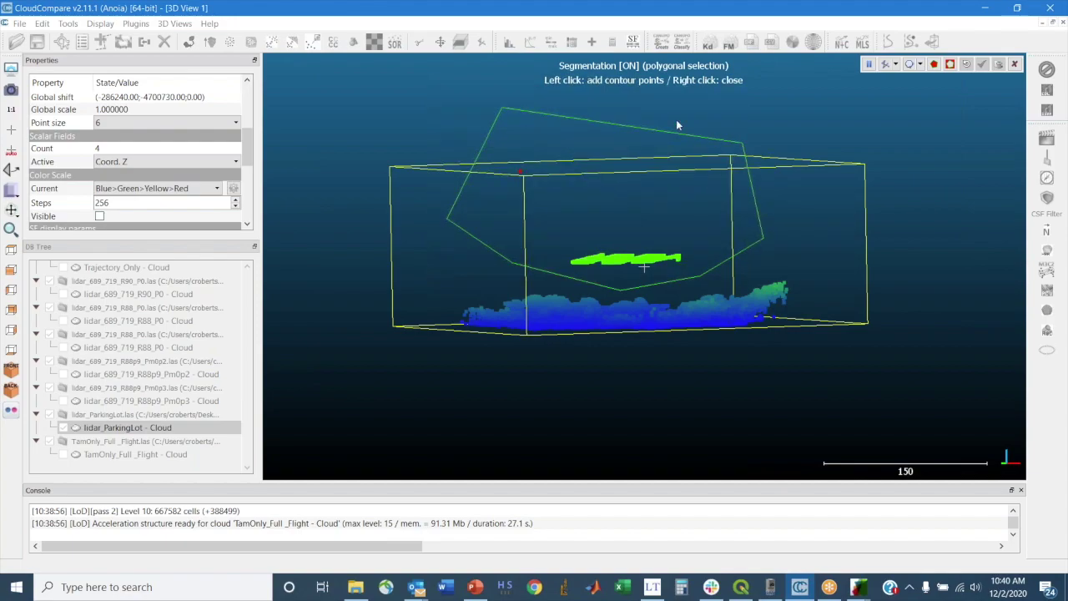
click(629, 106)
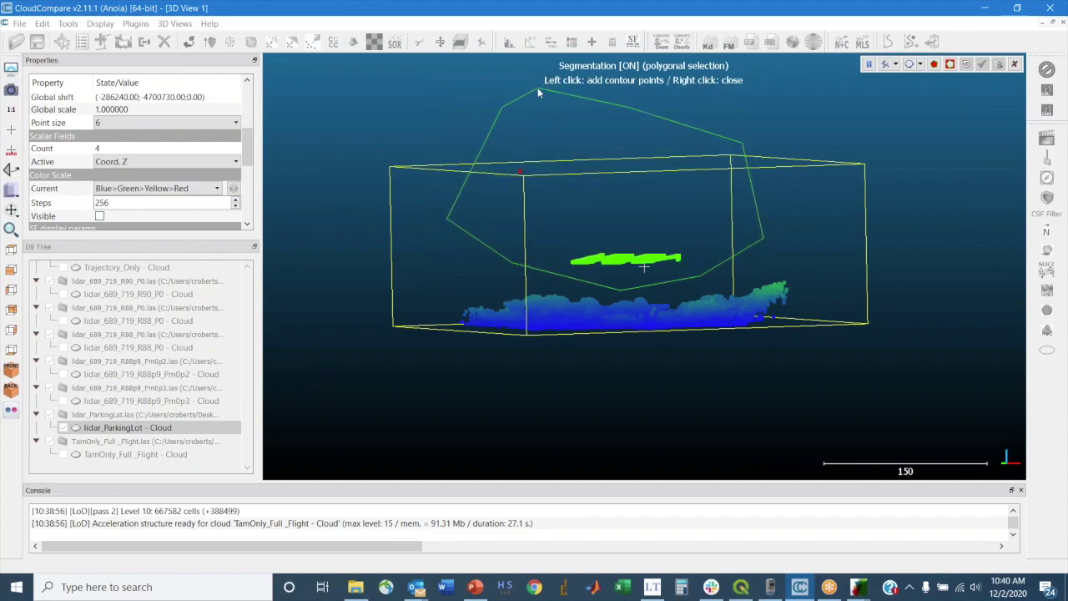
- Segment out the outlined trajectory points, confirm the split, and hide the lidar_ParkingLot - Cloud.remaining cloud
click(950, 65)
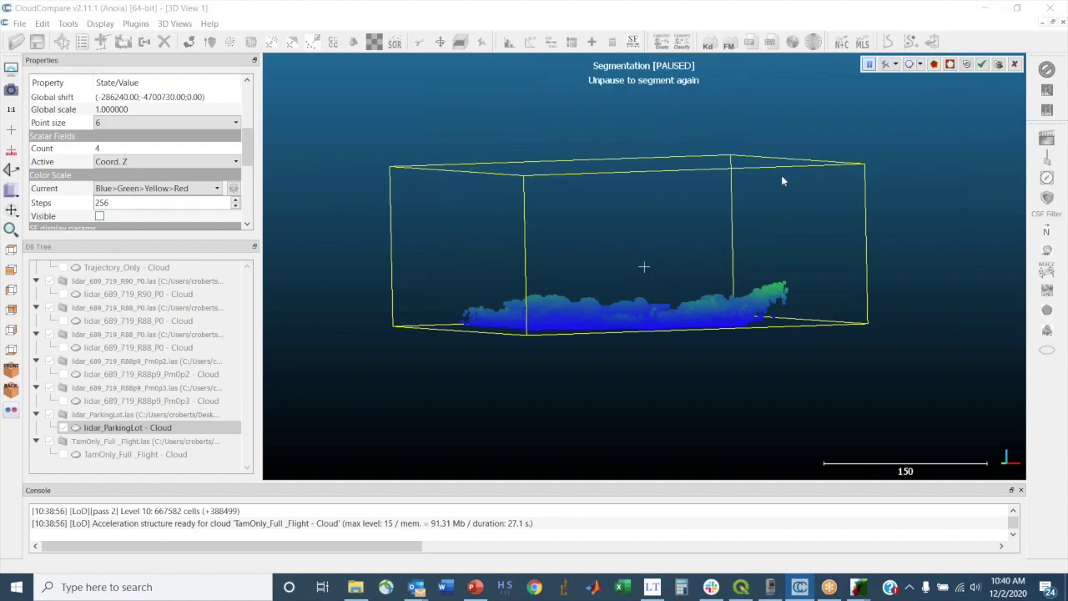
click(983, 64)
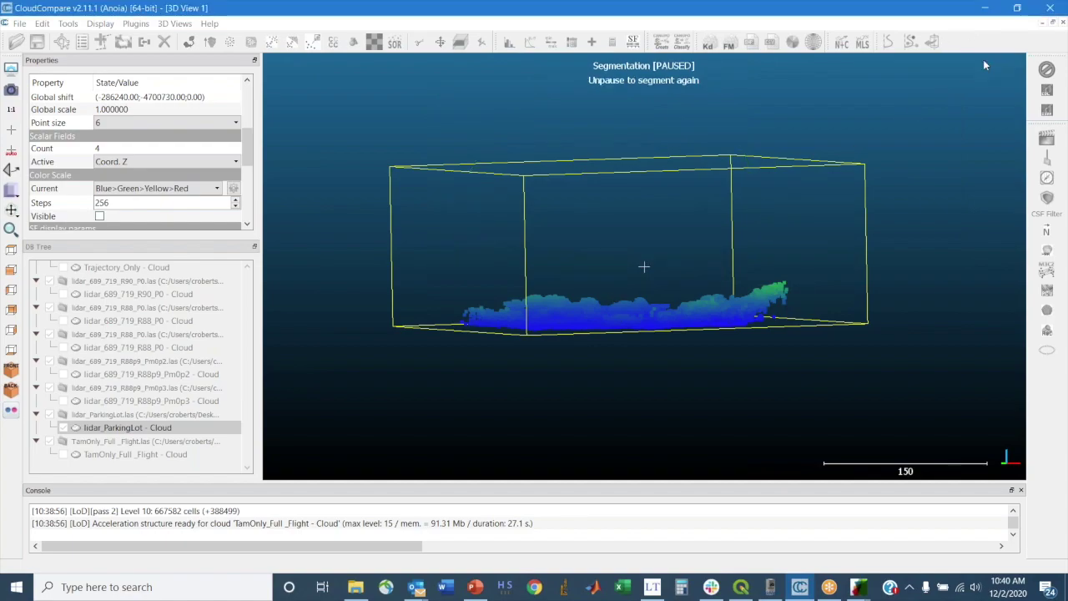
scroll(692, 288, down, 2)
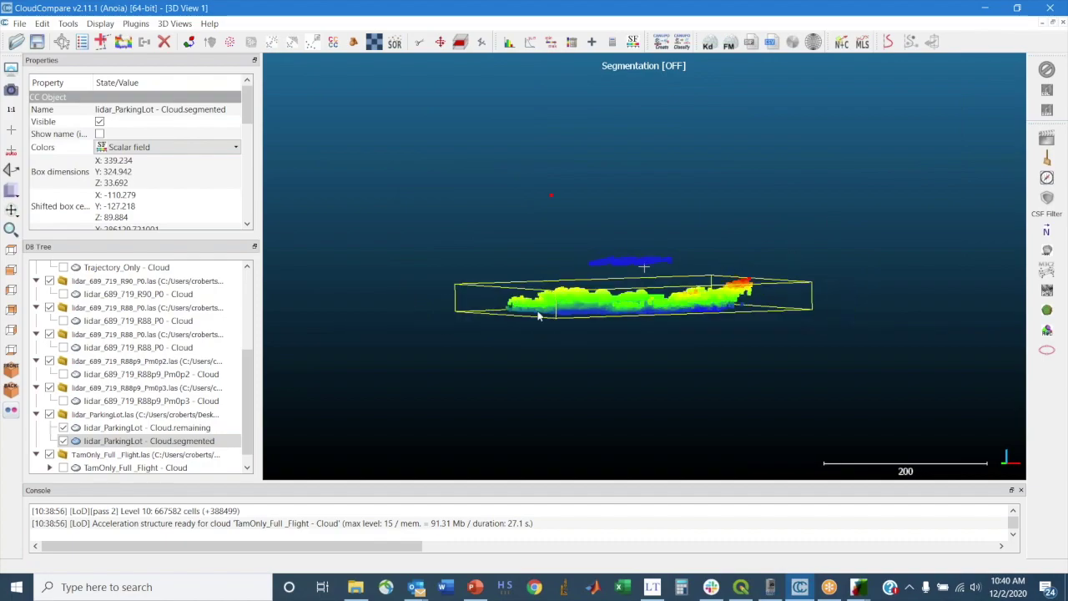
click(64, 428)
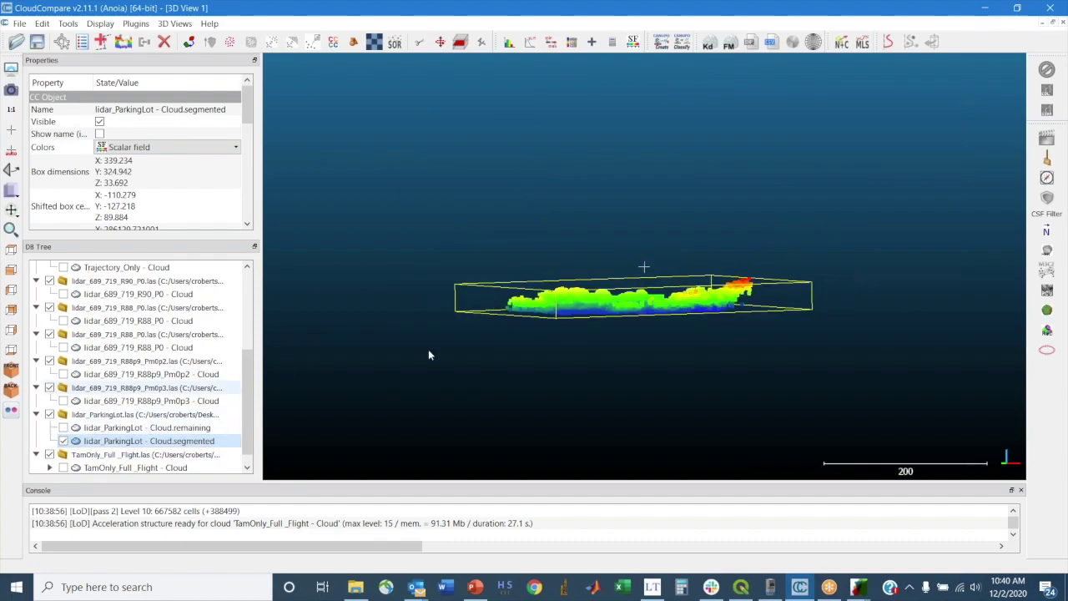
- Set the point size of the lidar_ParkingLot - Cloud.segmented cloud to Default and view the parking lot from above
drag(639, 314, 675, 378)
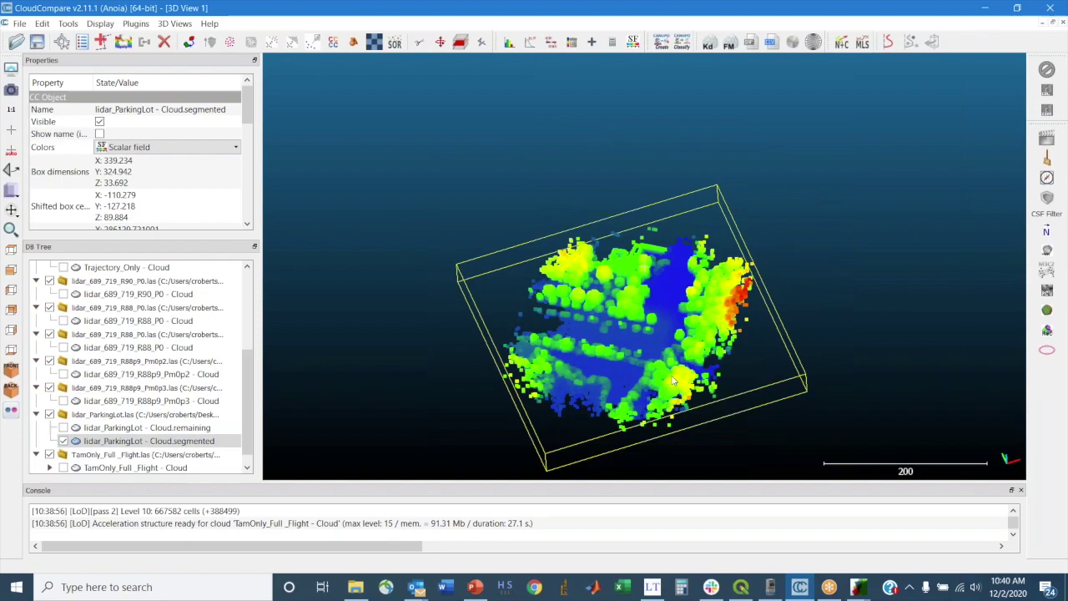
scroll(666, 339, up, 1)
scroll(651, 339, down, 1)
scroll(651, 339, up, 4)
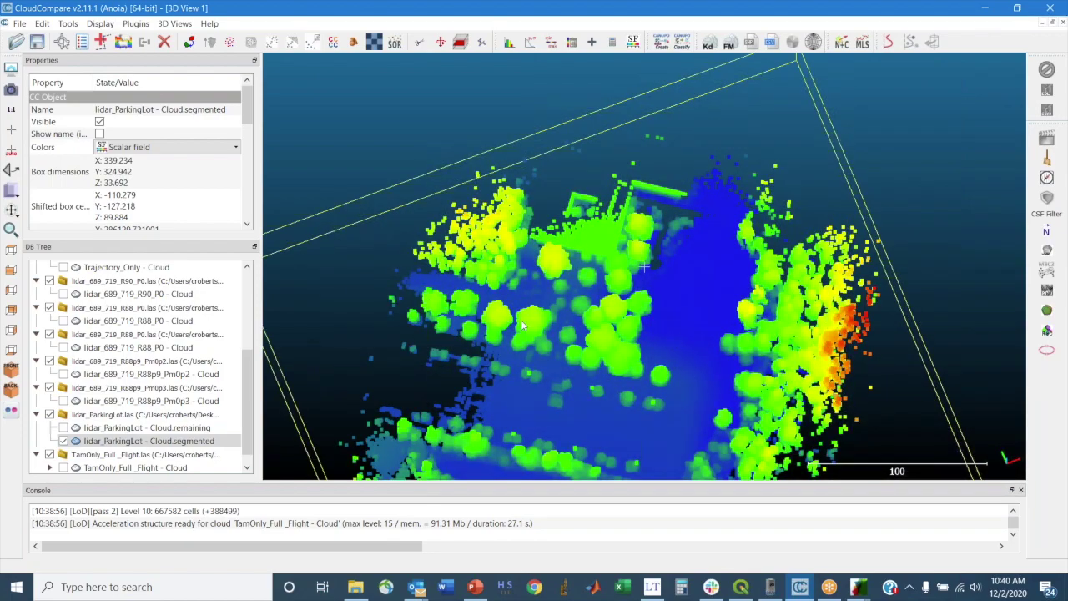
drag(247, 112, 247, 137)
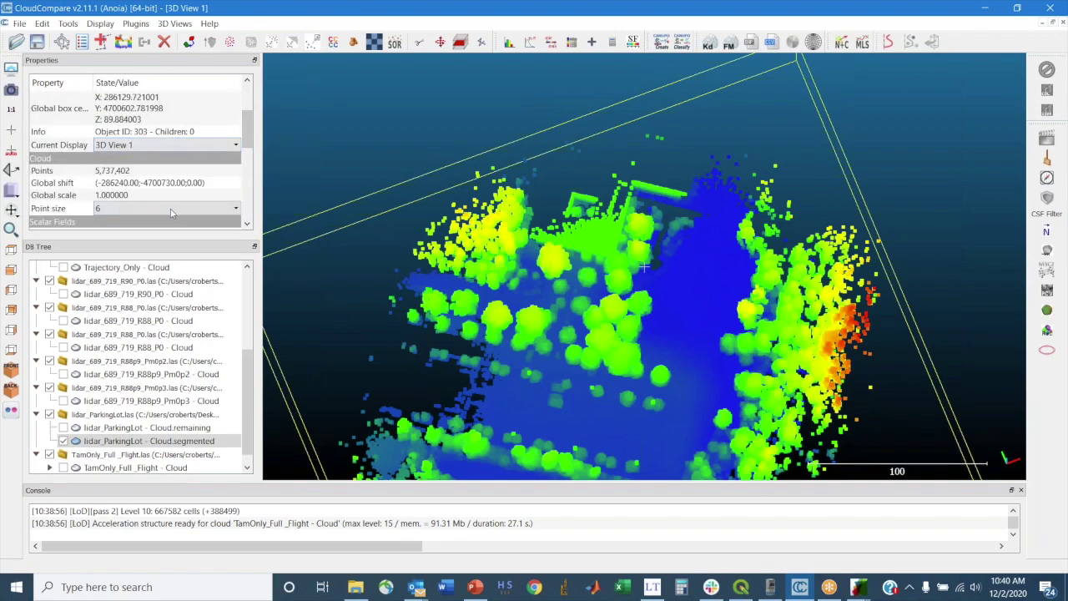
click(125, 208)
click(123, 221)
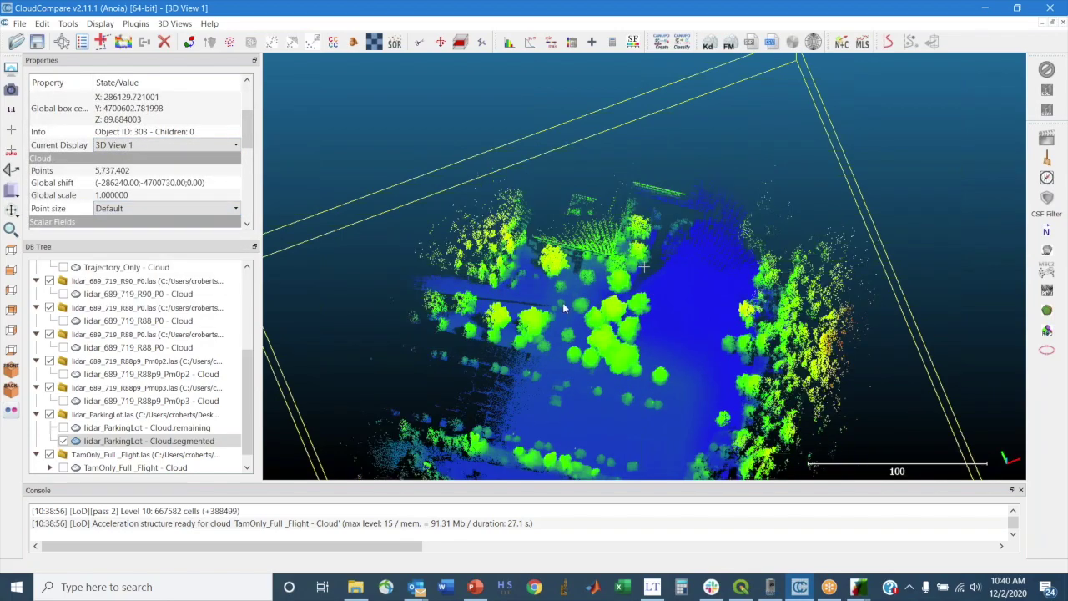
right_drag(564, 366, 625, 302)
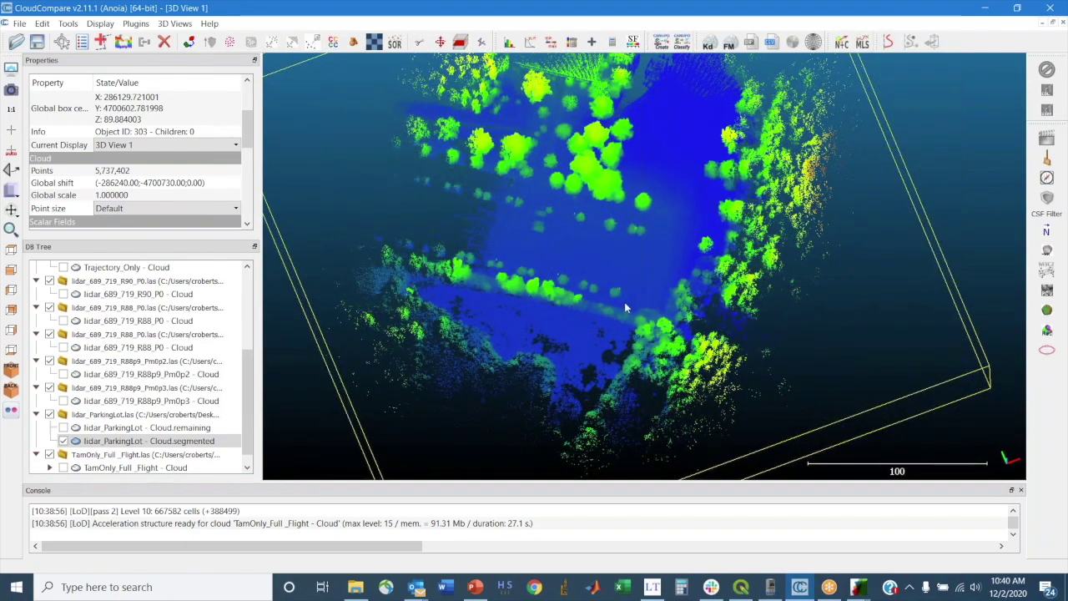
- Save the segmented ground cloud as lidar_ParkingLot - Cloud.las in the LiDAR_Data folder at the original resolution of 0.001
click(151, 440)
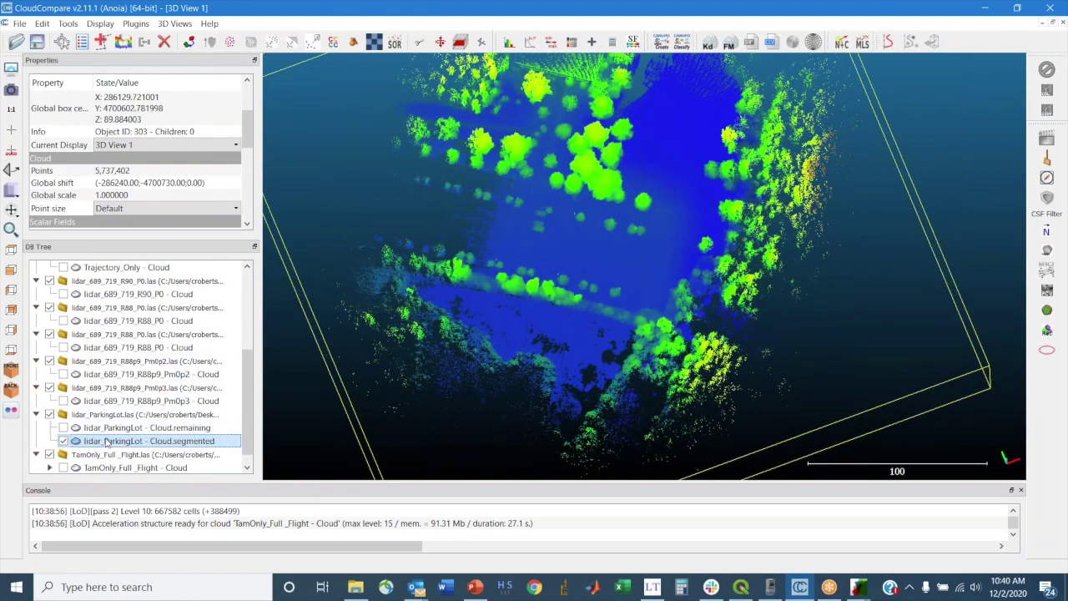
click(19, 22)
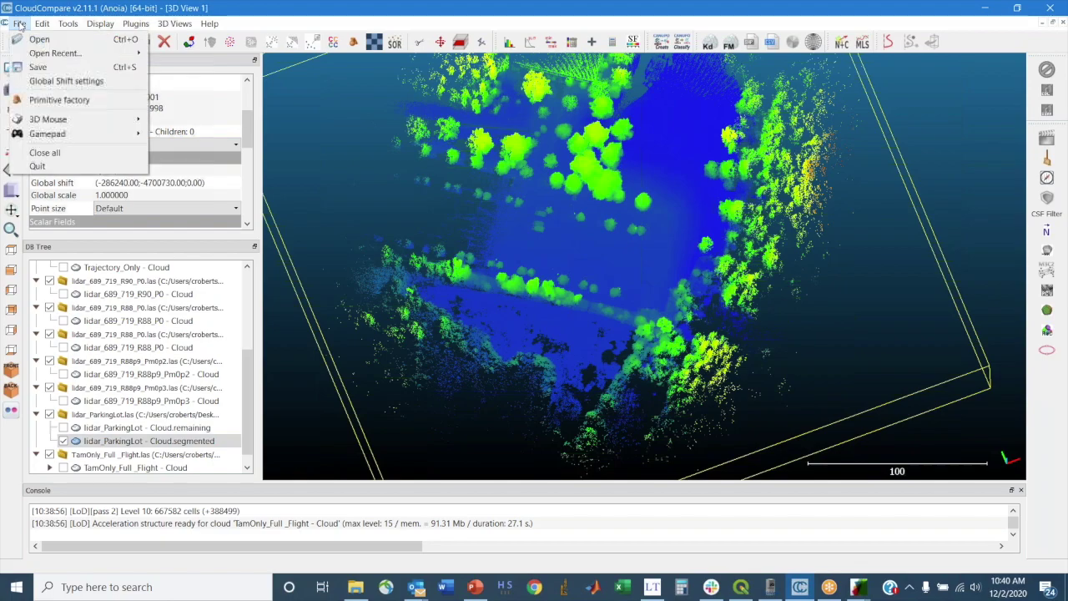
click(58, 69)
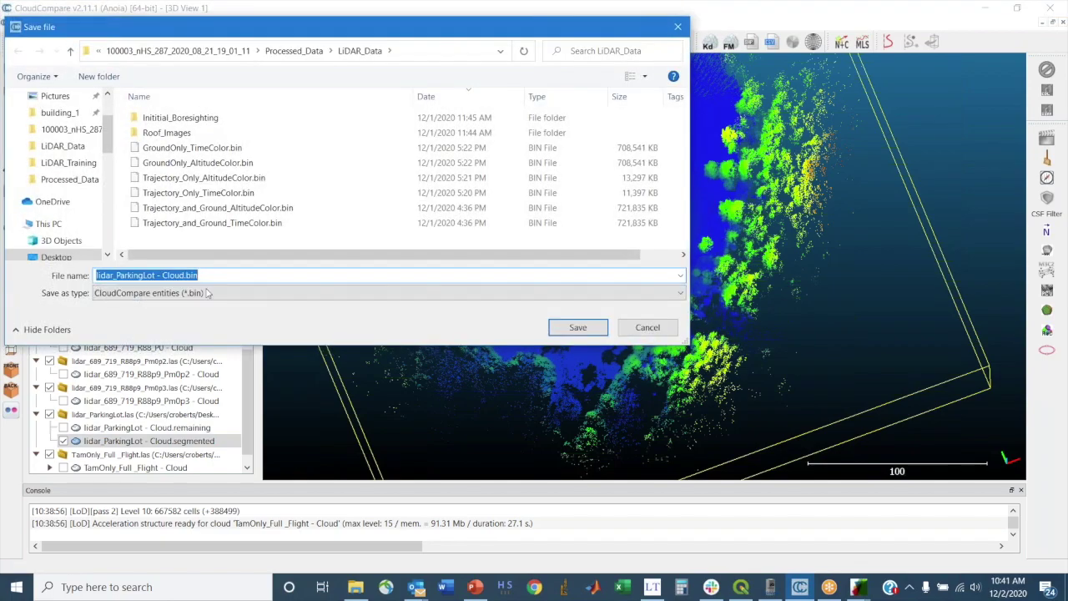
click(201, 293)
click(169, 329)
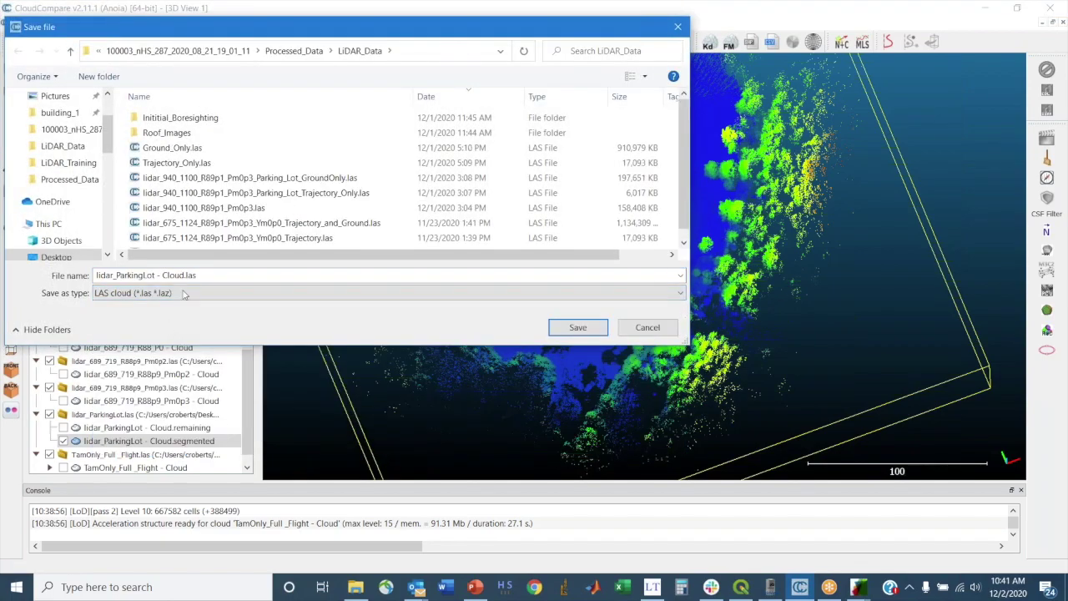
click(579, 327)
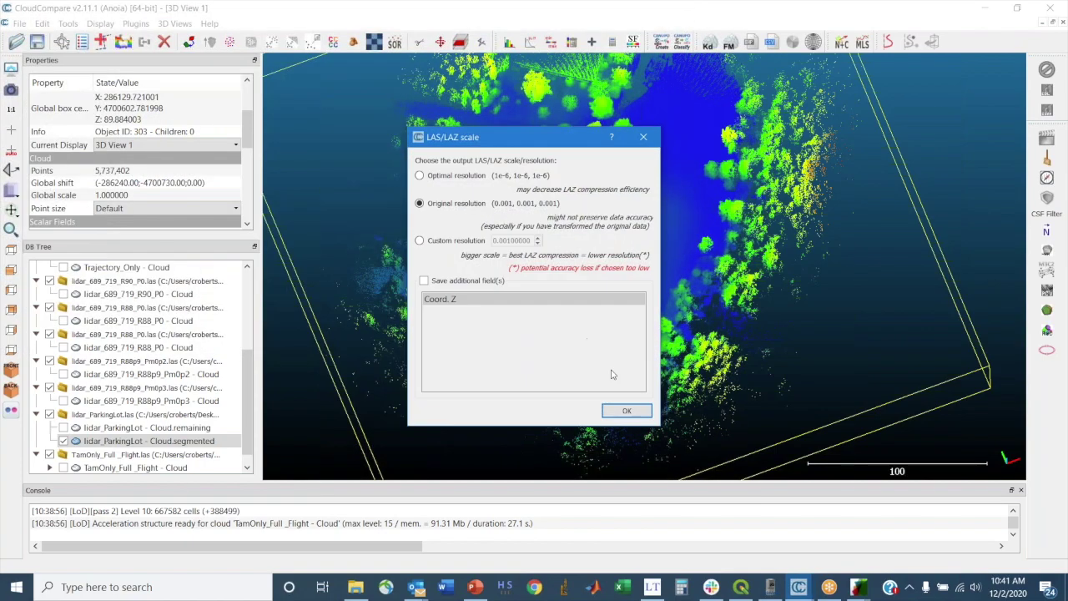
click(626, 412)
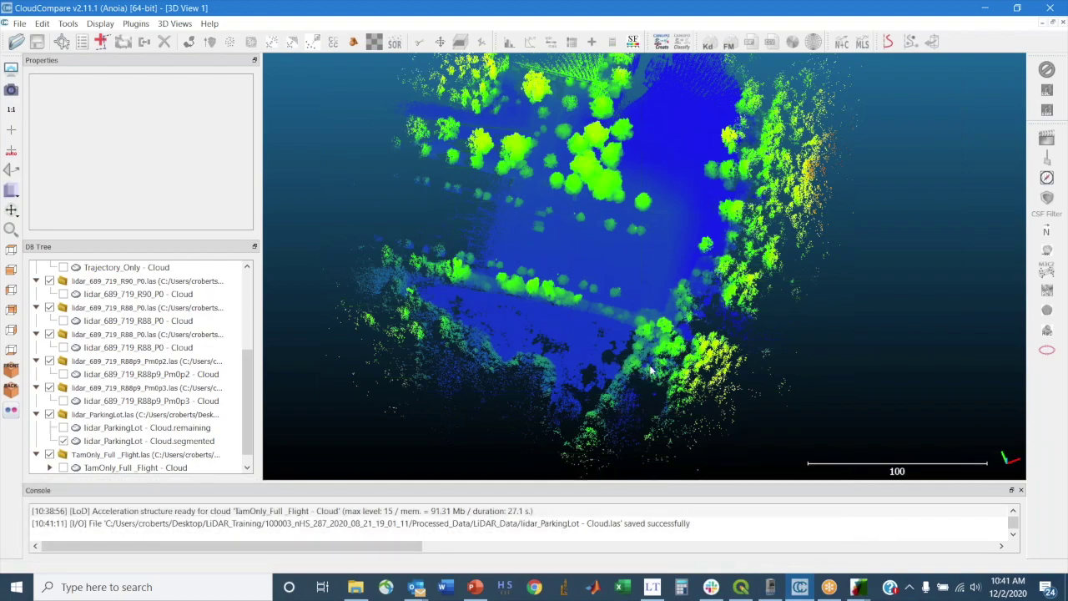
- Switch to LiDAR Tools and load lidar_ParkingLot - Cloud.las from Processed_Data/LiDAR_Data as the input for creating a DEM
click(653, 588)
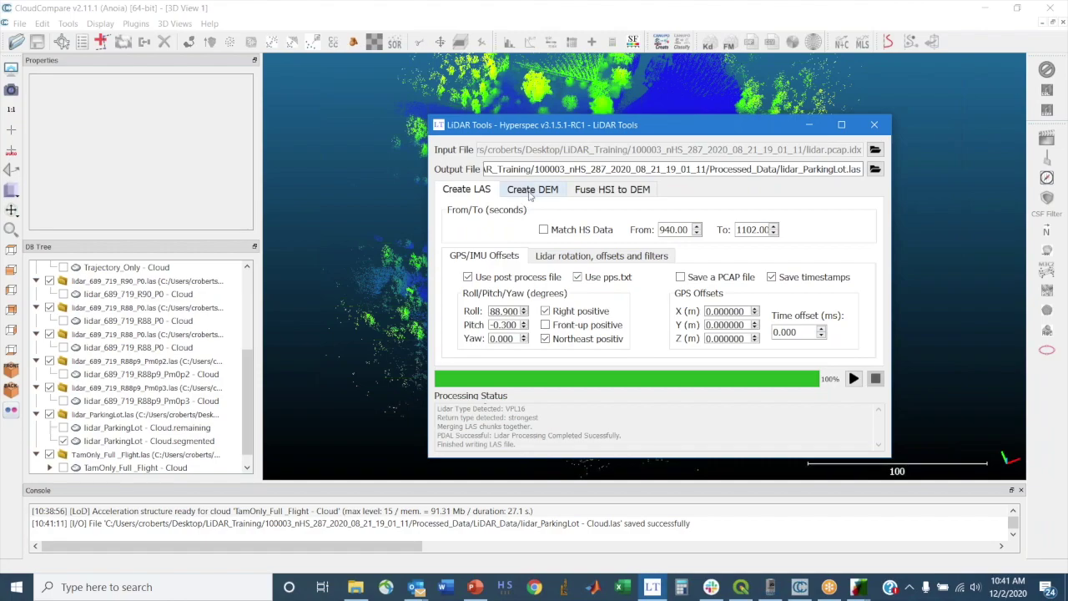
click(531, 191)
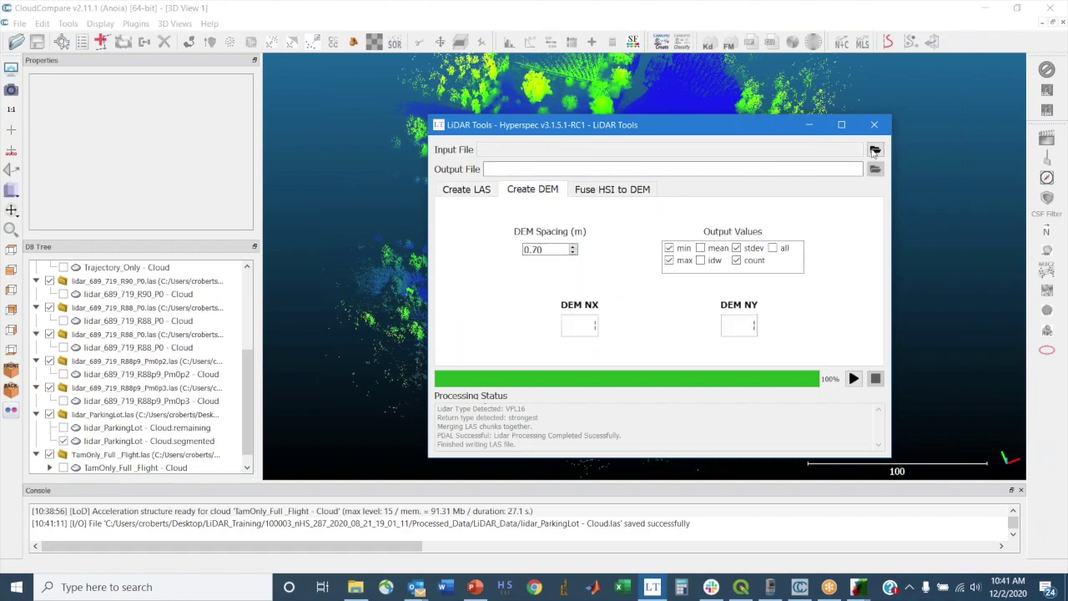
click(874, 150)
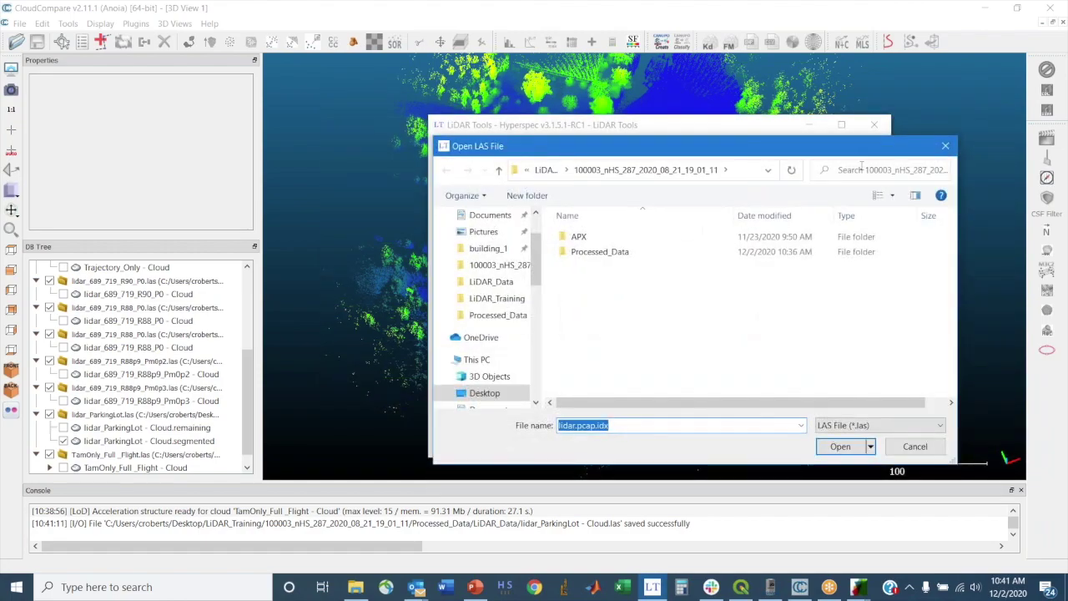
double_click(643, 252)
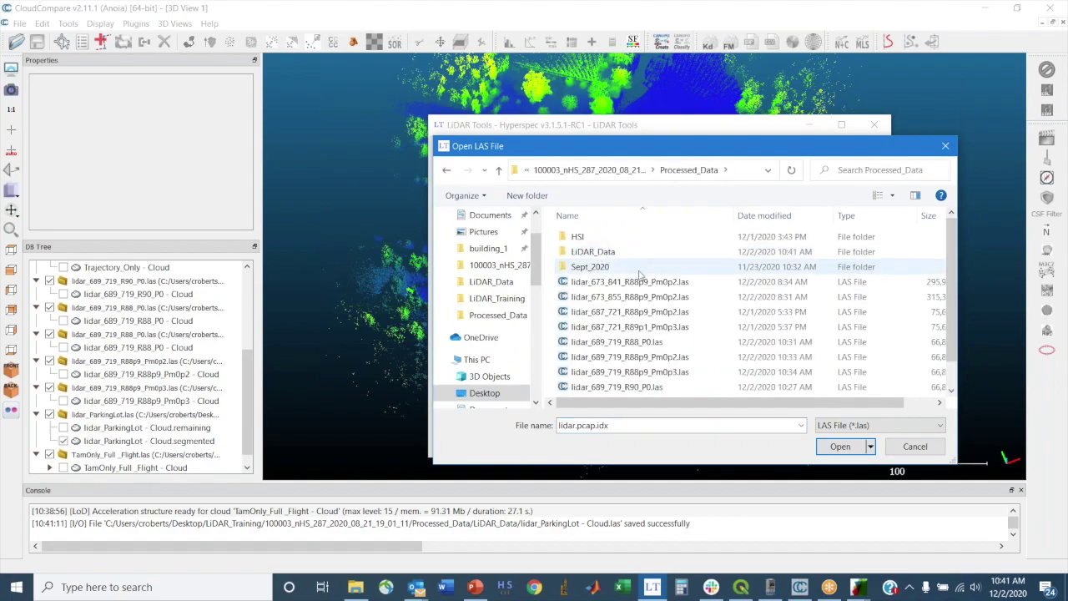
scroll(641, 267, down, 1)
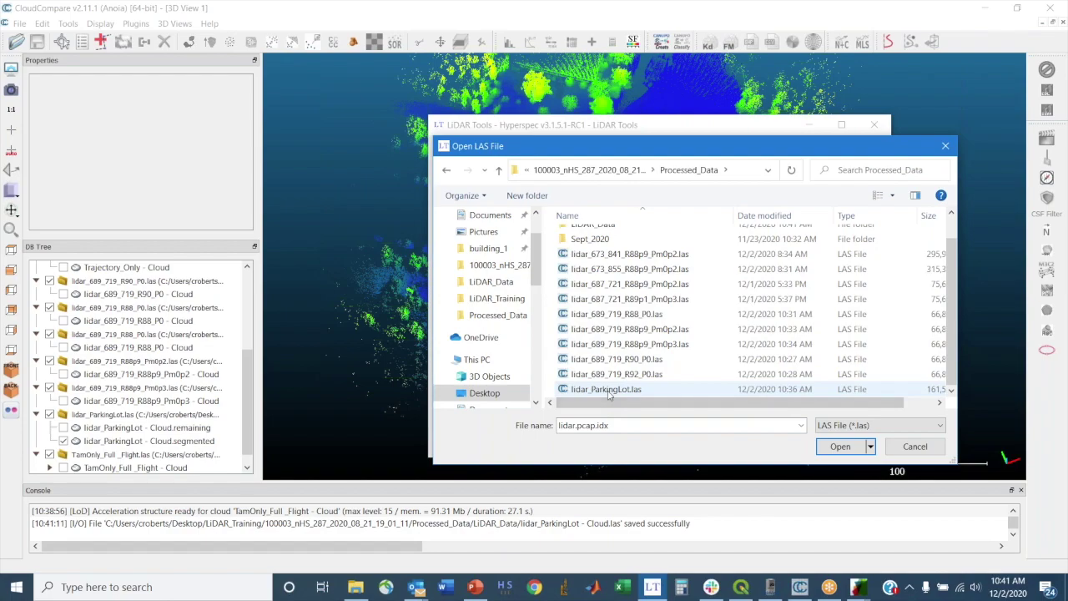
scroll(609, 390, up, 1)
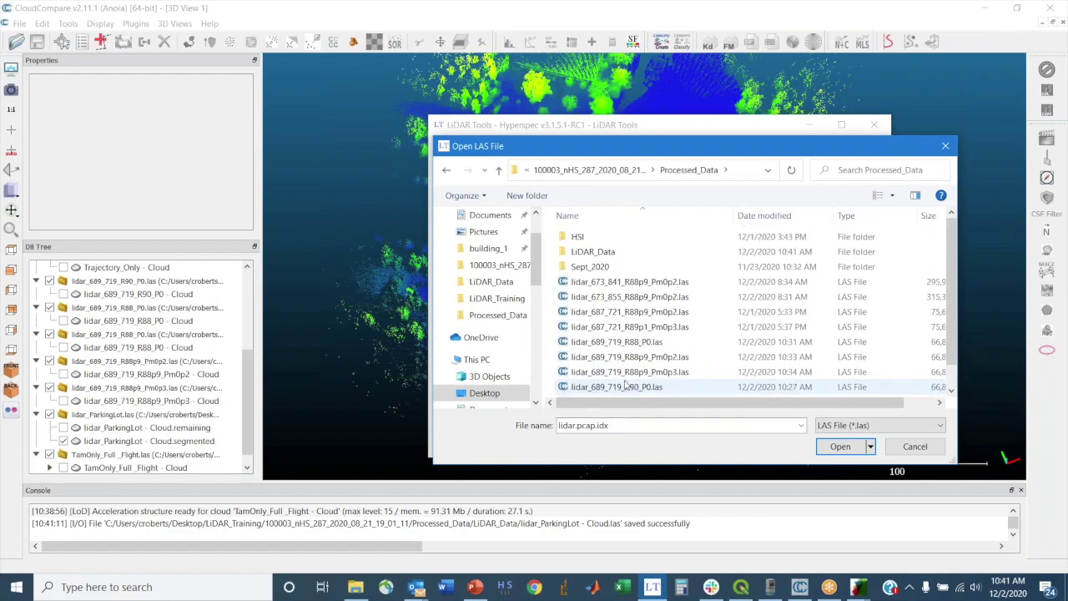
double_click(593, 252)
click(627, 267)
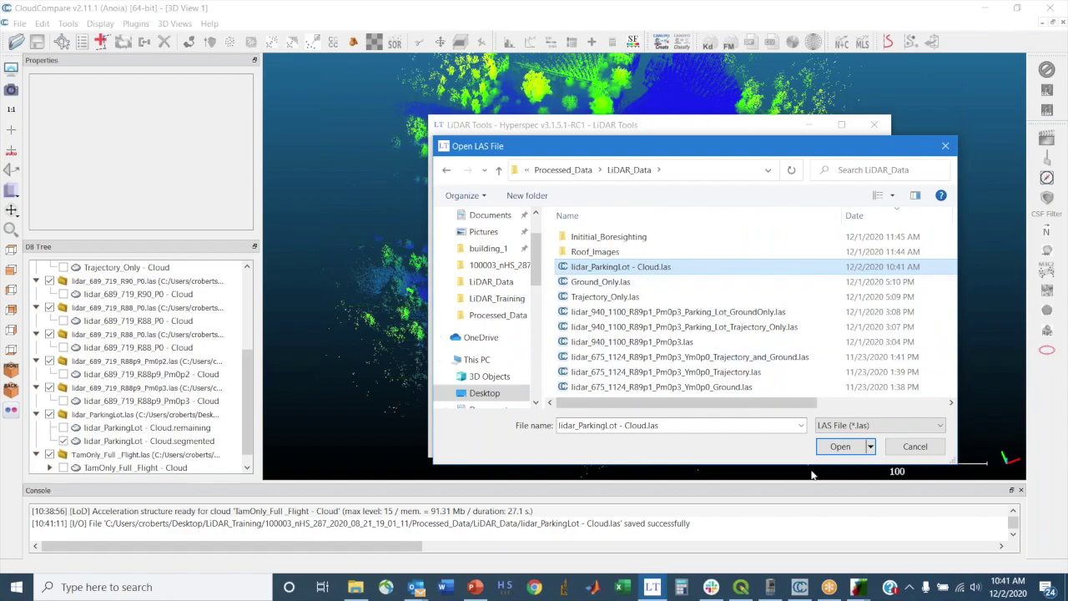
click(841, 447)
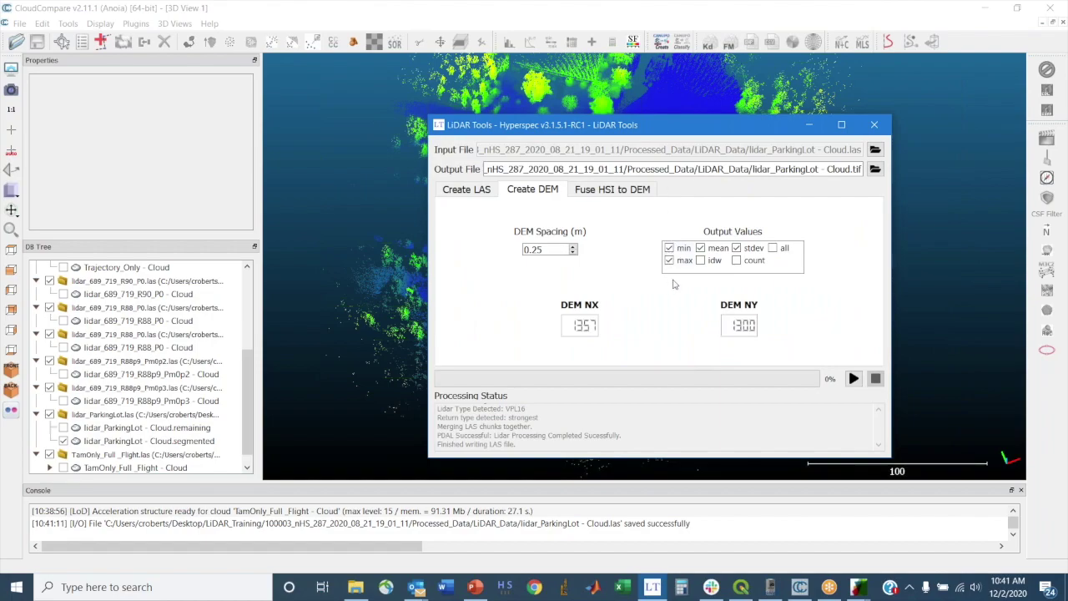
- Review the DEM output value options, examine the parking lot's point density in CloudCompare, and return to LiDAR Tools
mouse_move(690, 273)
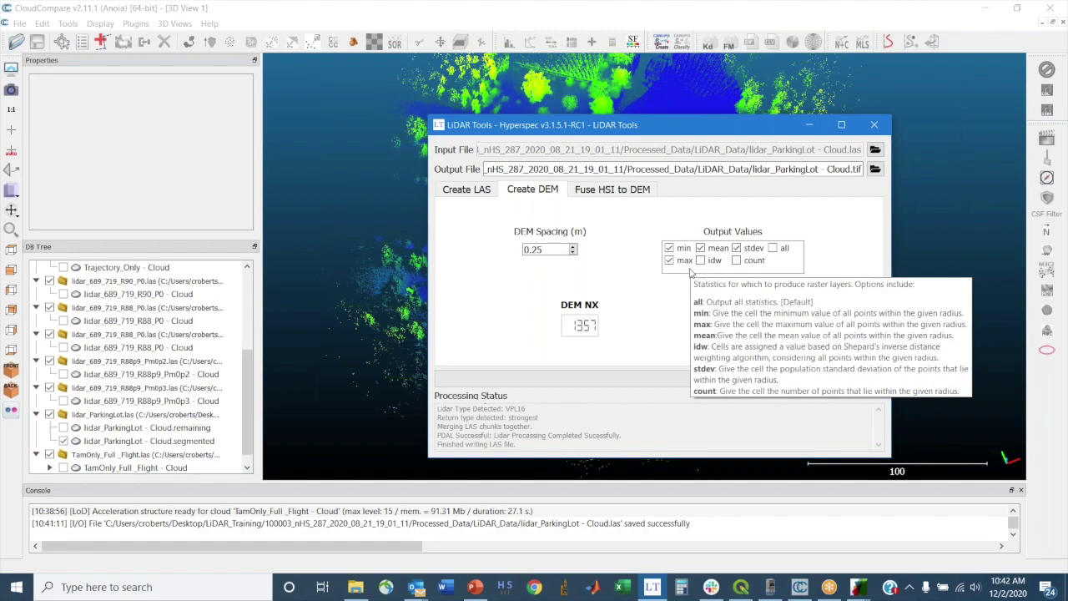
click(282, 8)
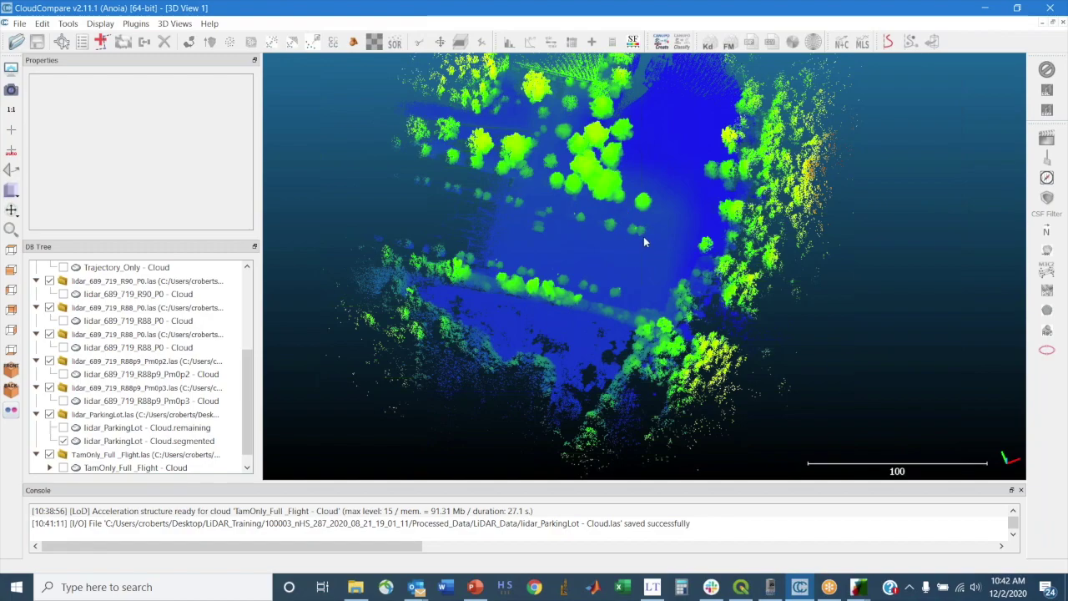
scroll(634, 243, up, 10)
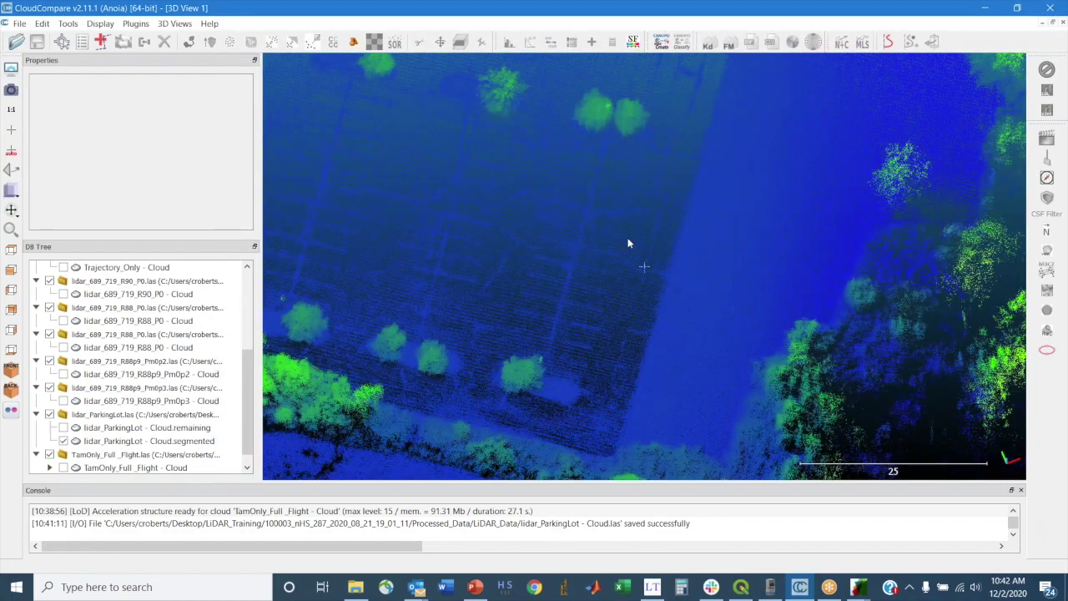
scroll(606, 219, down, 2)
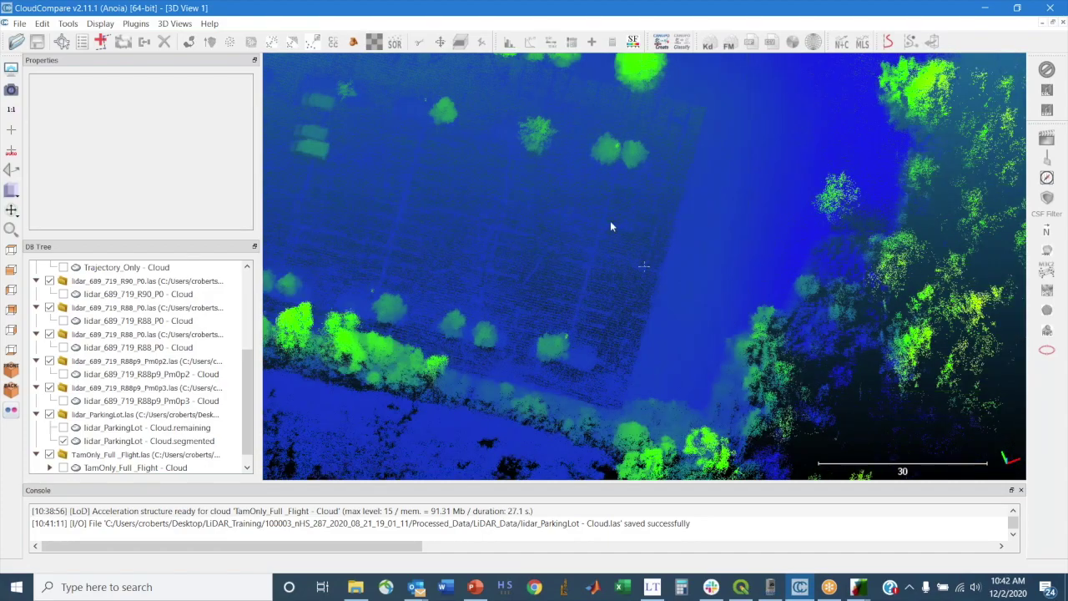
click(651, 587)
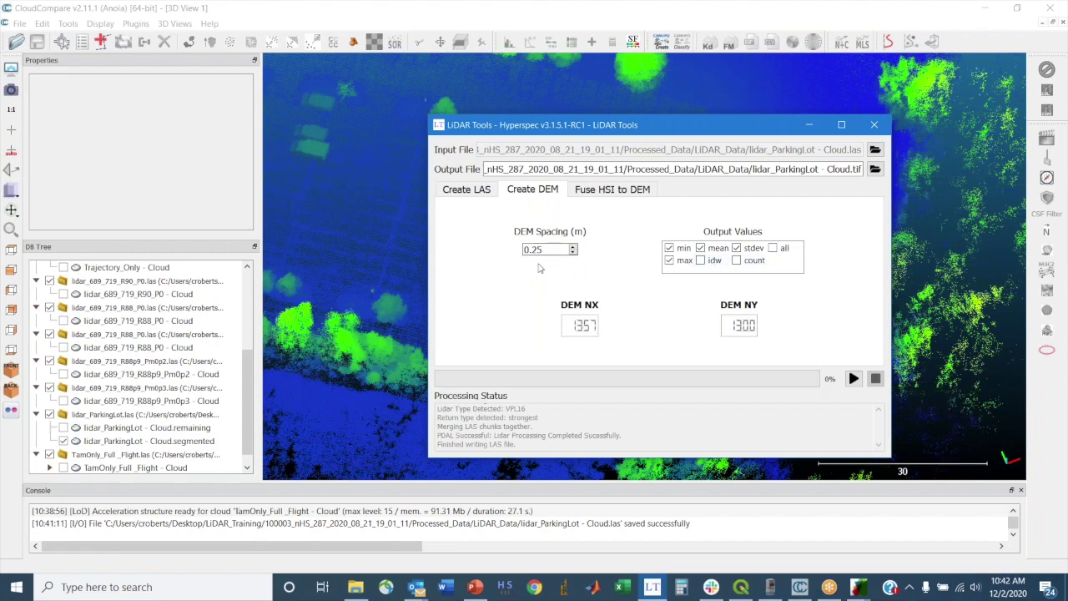
- Keep the DEM spacing at 0.25 m and restrict the output values to mean by excluding min, max and stdev
drag(550, 252, 532, 250)
mouse_move(734, 276)
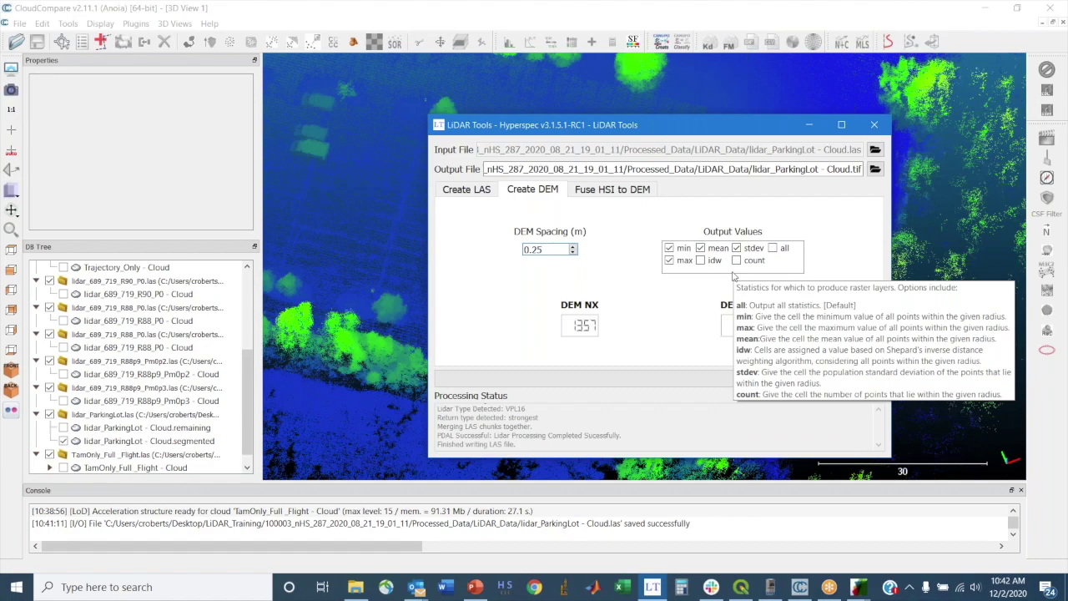
click(668, 248)
click(668, 260)
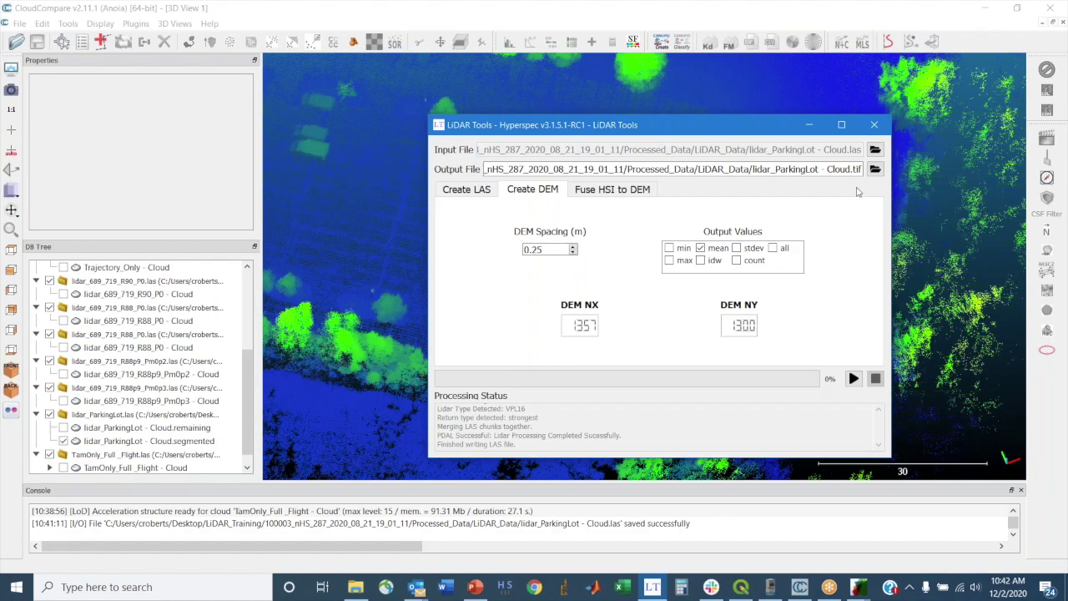
- Name the output file ParkingLot_25cm_MeanDEM.tif in the LiDAR_Data folder and run the DEM creation
drag(755, 168, 873, 171)
text(ParkingLot_25cm)
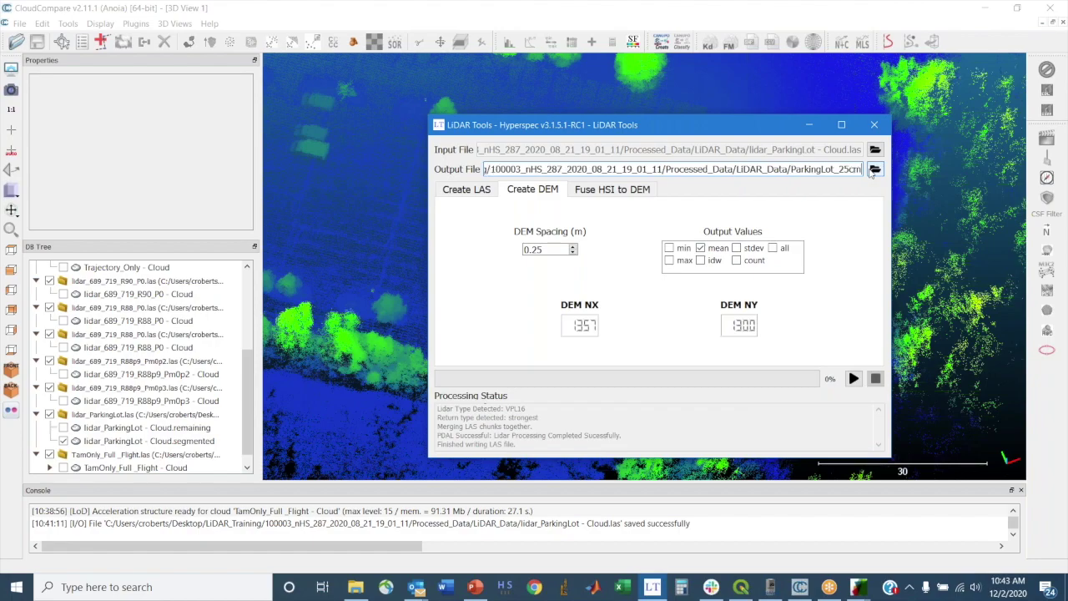
text(_MeanDEM)
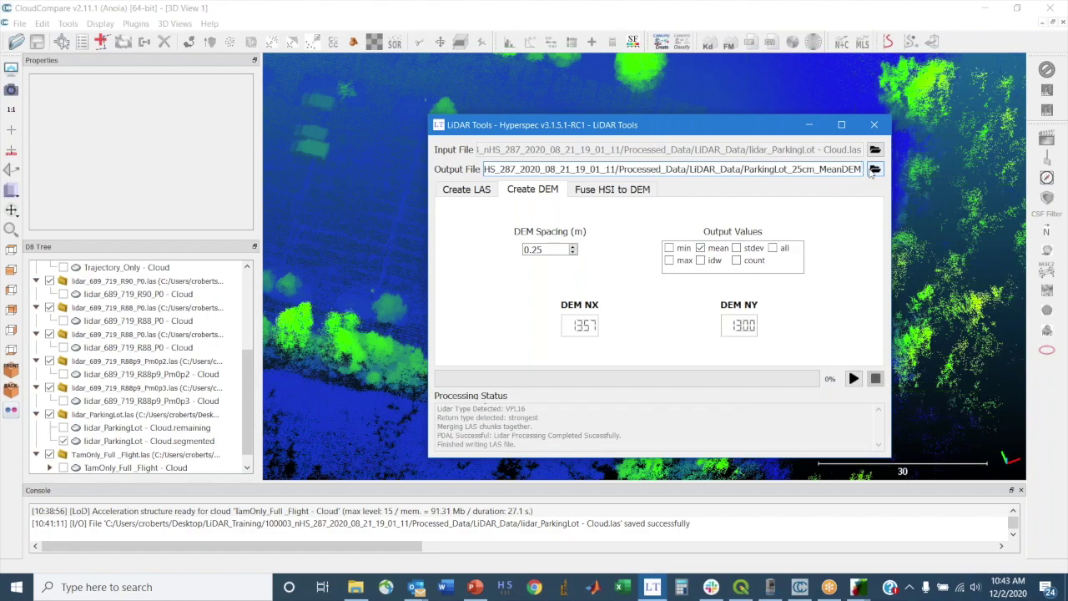
text(.tif)
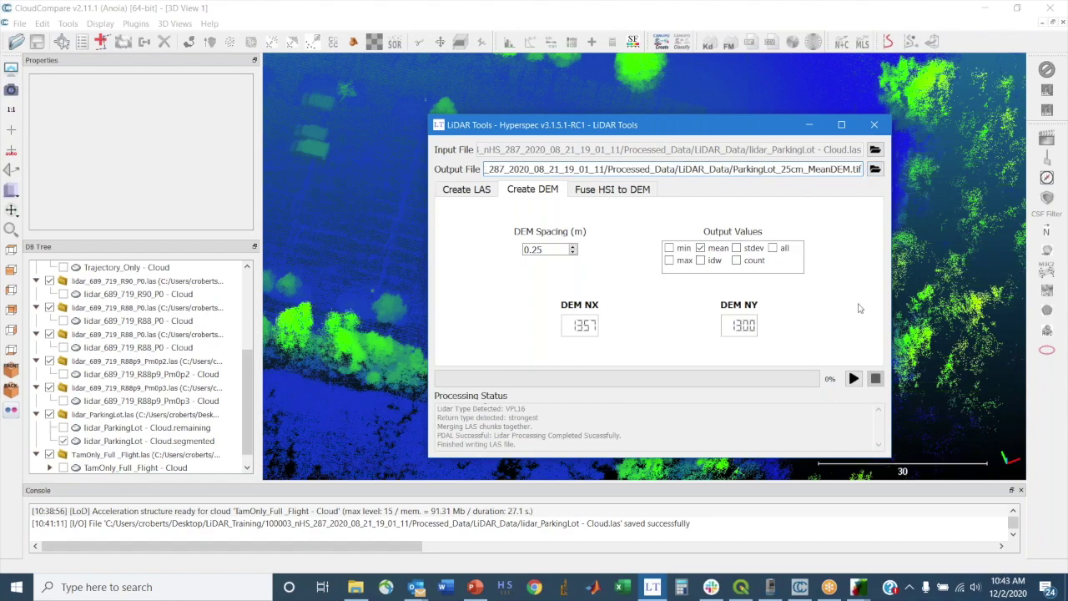
click(853, 378)
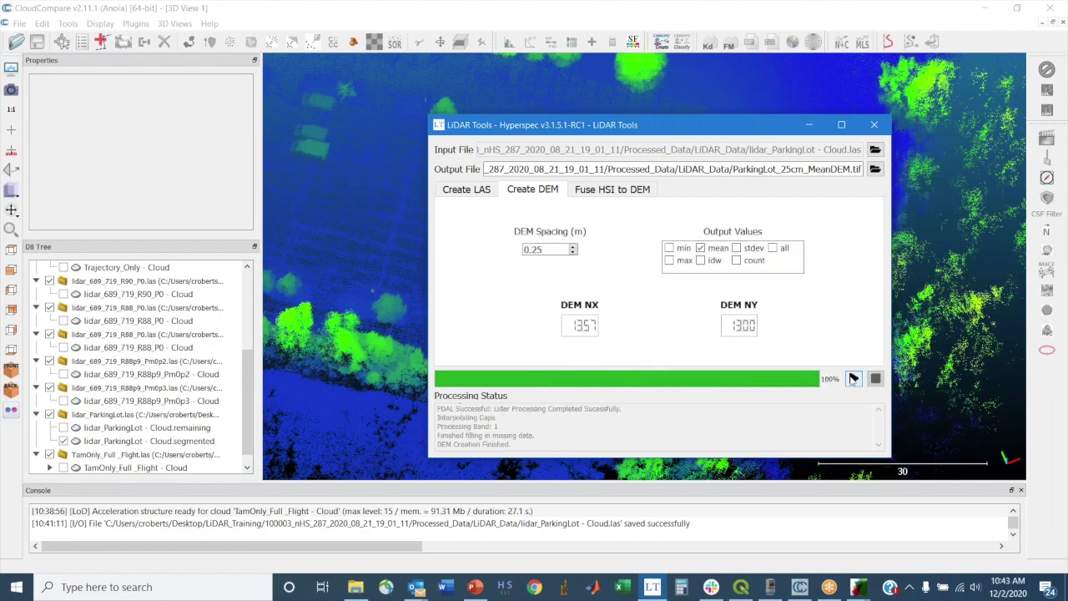
- Switch to QGIS and hide the FullDEM_25cm_Mean_DEM layer
click(740, 587)
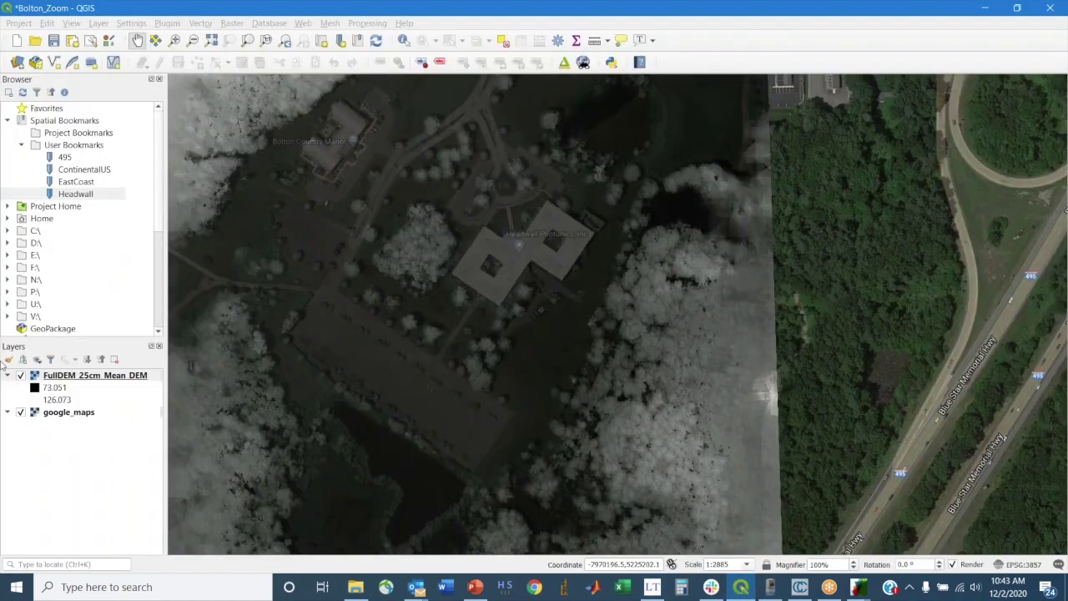
click(21, 376)
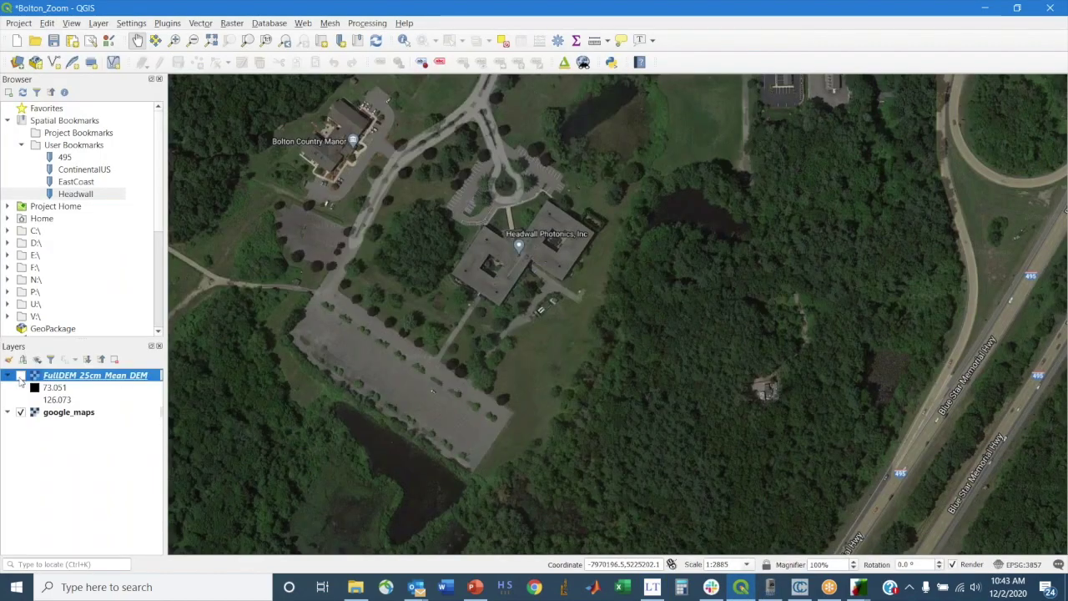
- Start adding a raster layer and browse to the flight folder's Processed_Data/LiDAR_Data in LiDAR_Training on the Desktop
click(98, 23)
mouse_move(125, 69)
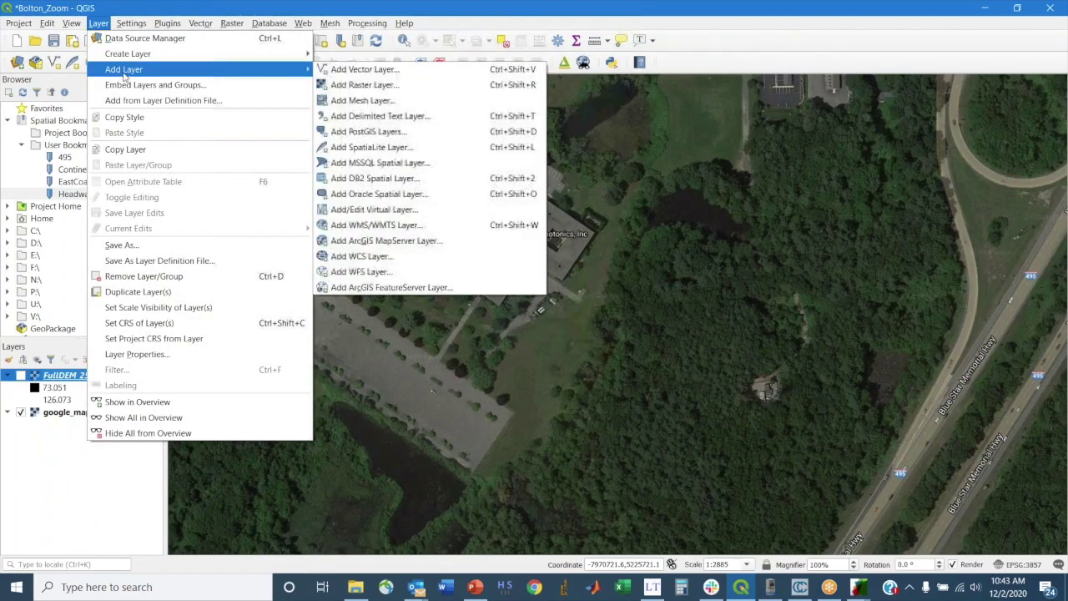
click(398, 86)
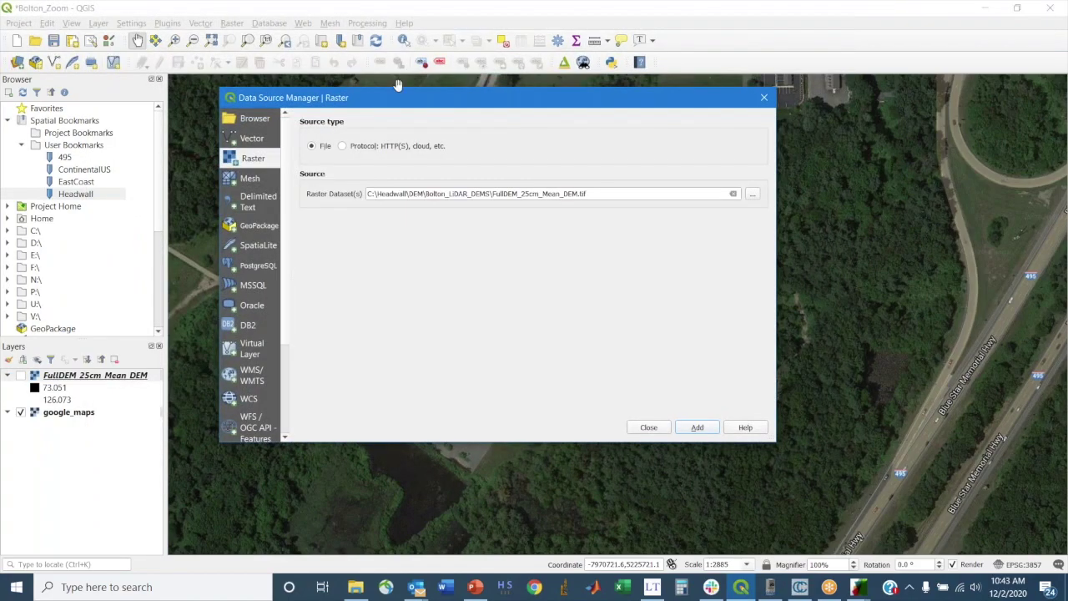
click(752, 195)
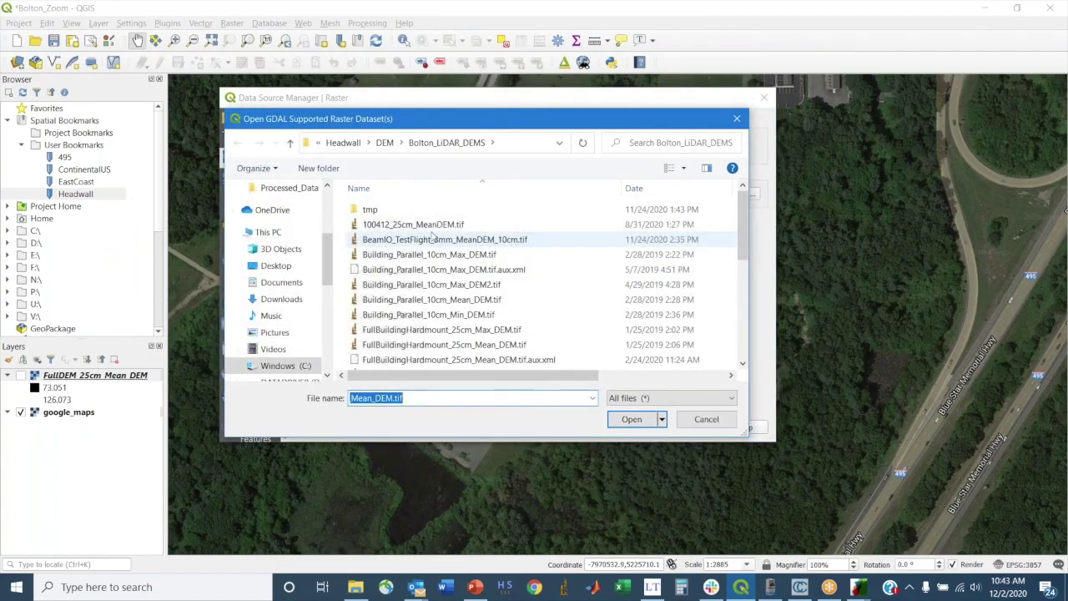
scroll(291, 219, up, 2)
scroll(291, 219, up, 3)
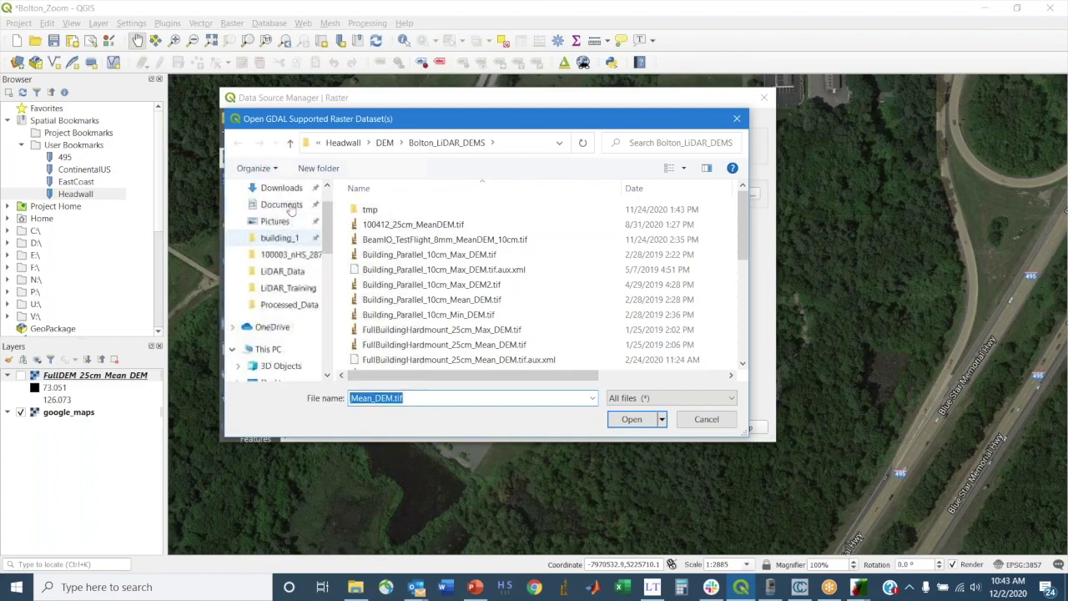
click(275, 215)
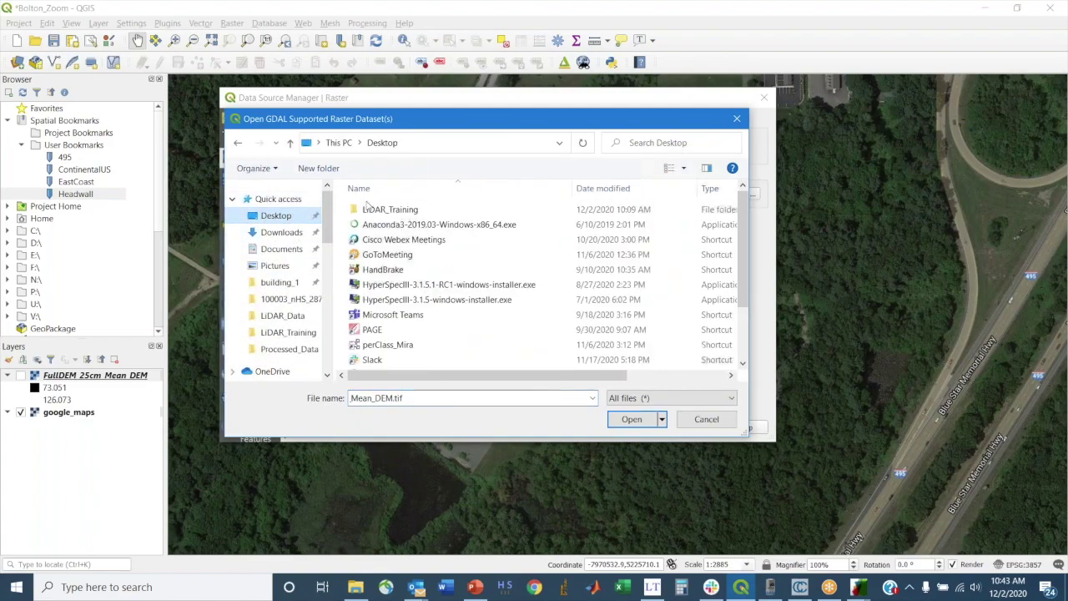
double_click(372, 209)
double_click(378, 210)
double_click(383, 224)
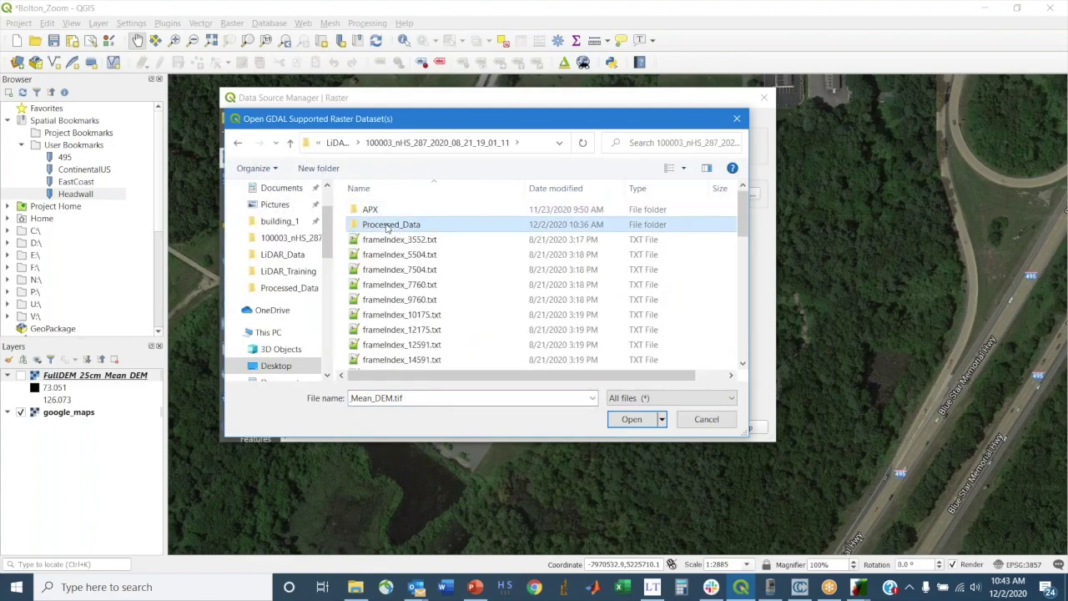
double_click(382, 225)
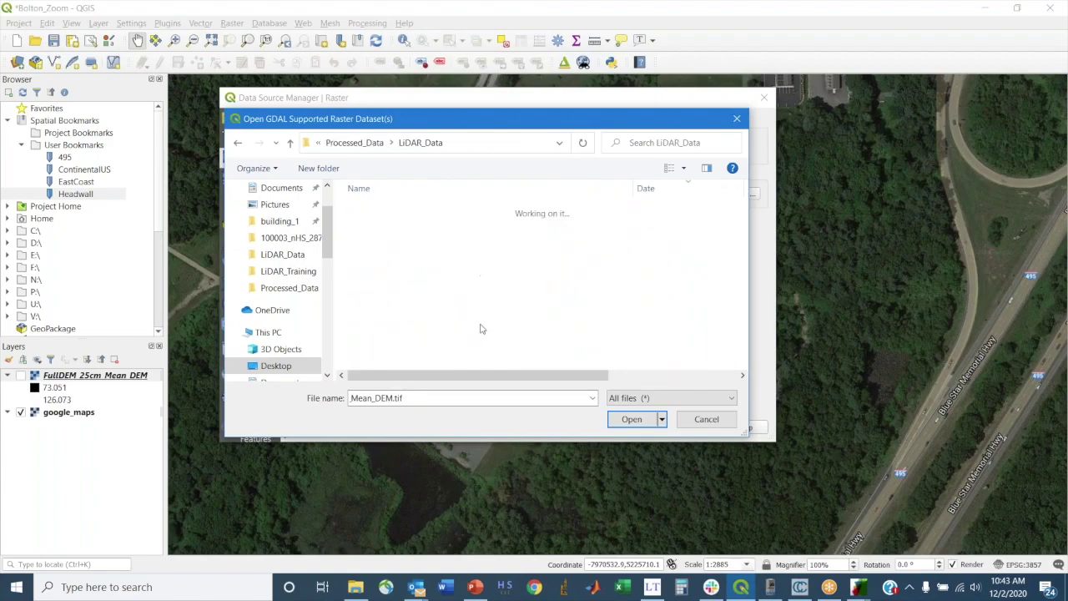
- Add ParkingLot_25cm_MeanDEM.tif to the map as a raster layer and close the Data Source Manager
click(430, 240)
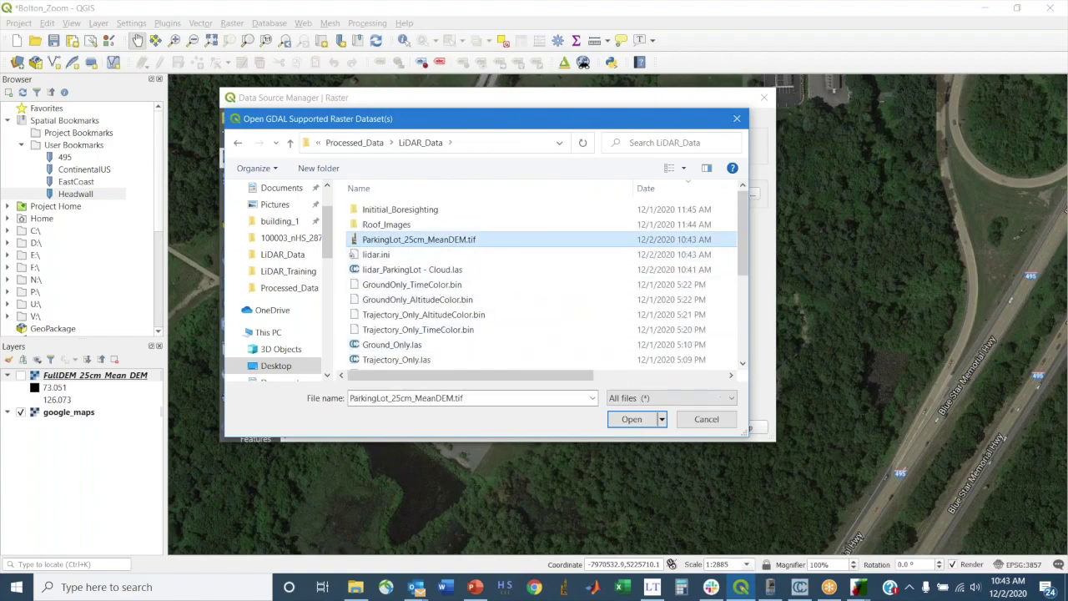
click(631, 420)
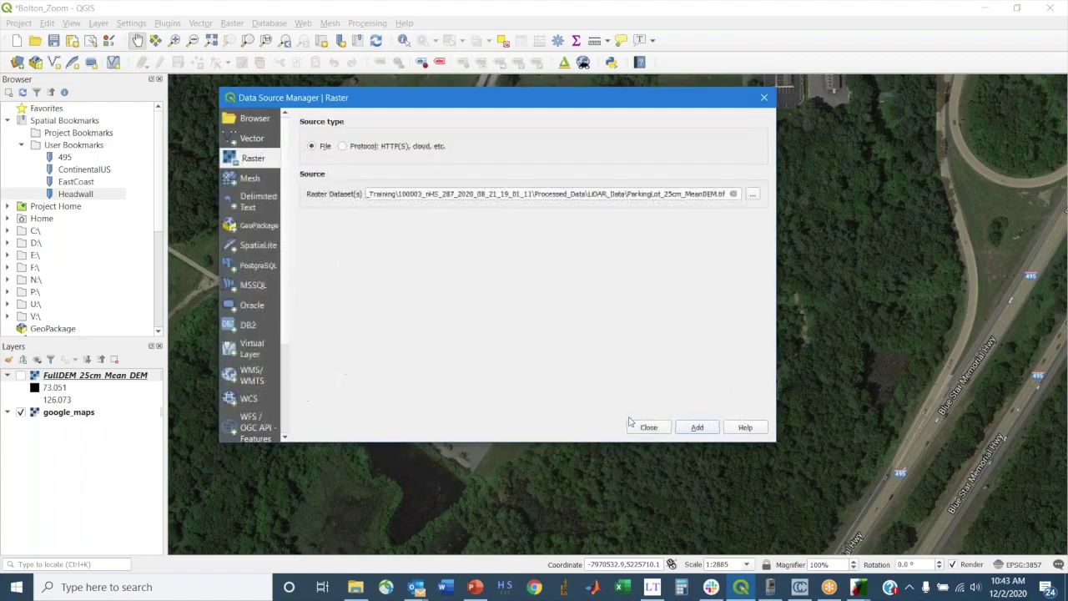
click(697, 429)
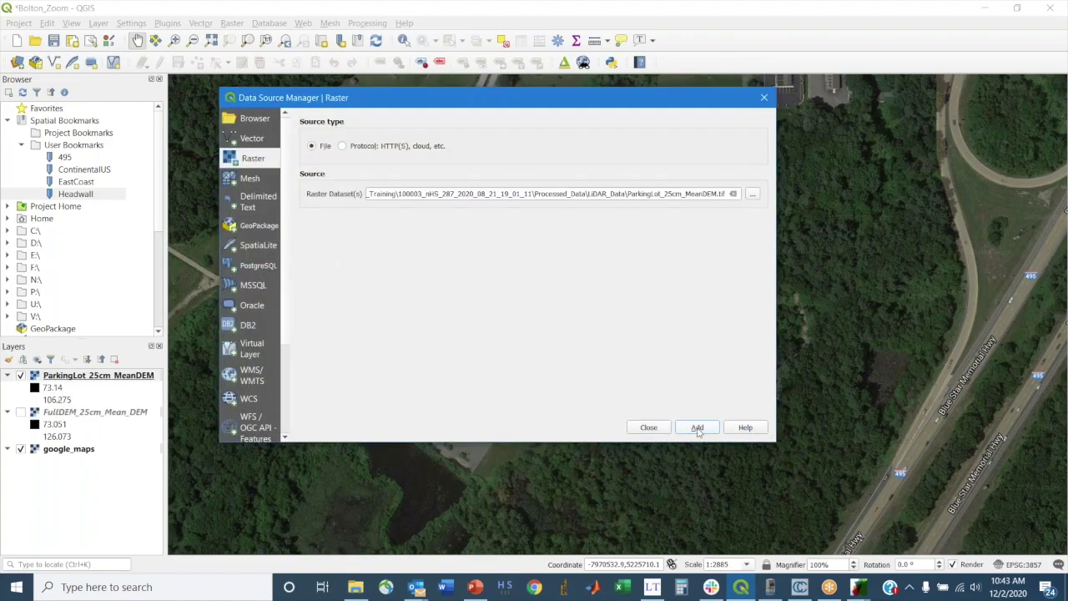
click(649, 427)
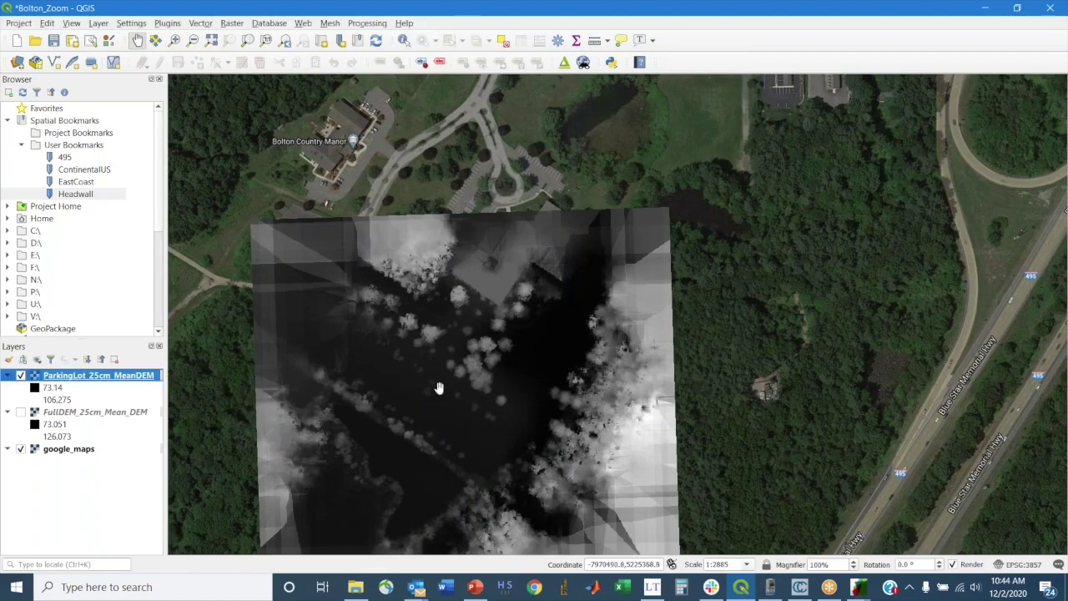
- Toggle the visibility of the ParkingLot_25cm_MeanDEM layer to compare it with the google_maps imagery beneath
click(21, 375)
click(21, 375)
click(21, 375)
click(21, 375)
- Switch to SpectralView and open the raw_5504.hdr cube from the 100003_nHS_287_2020_08_21_19_01_11 folder with only the RGB bands selected
click(506, 587)
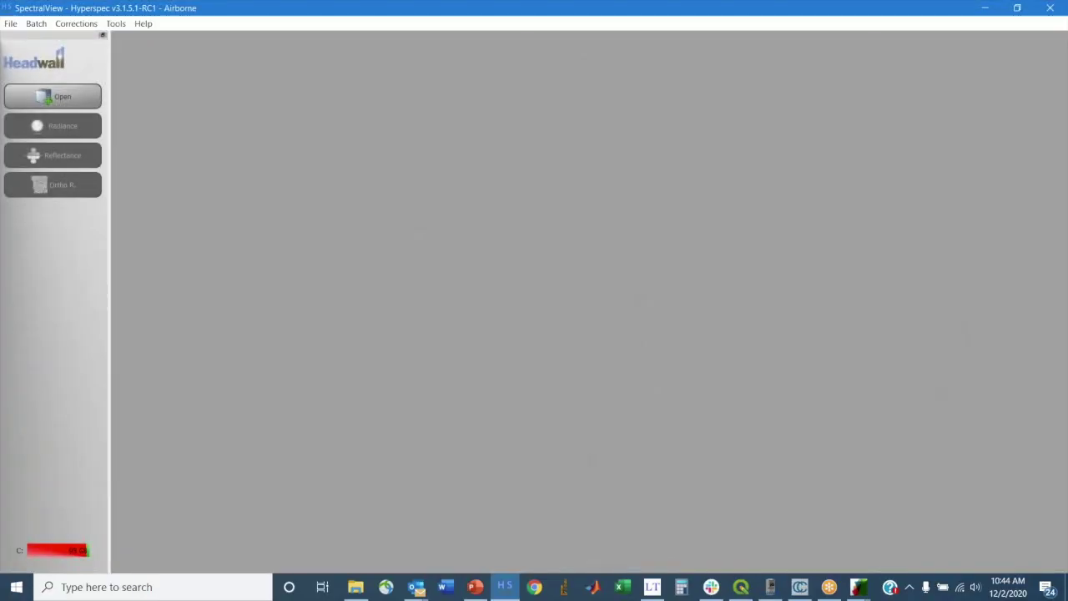
click(53, 96)
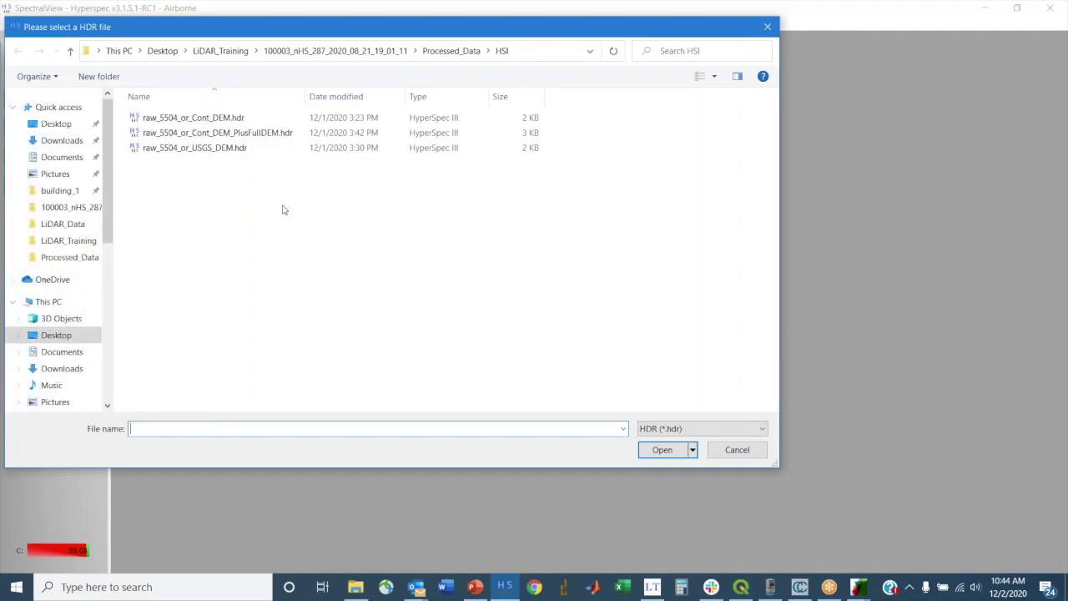
click(325, 52)
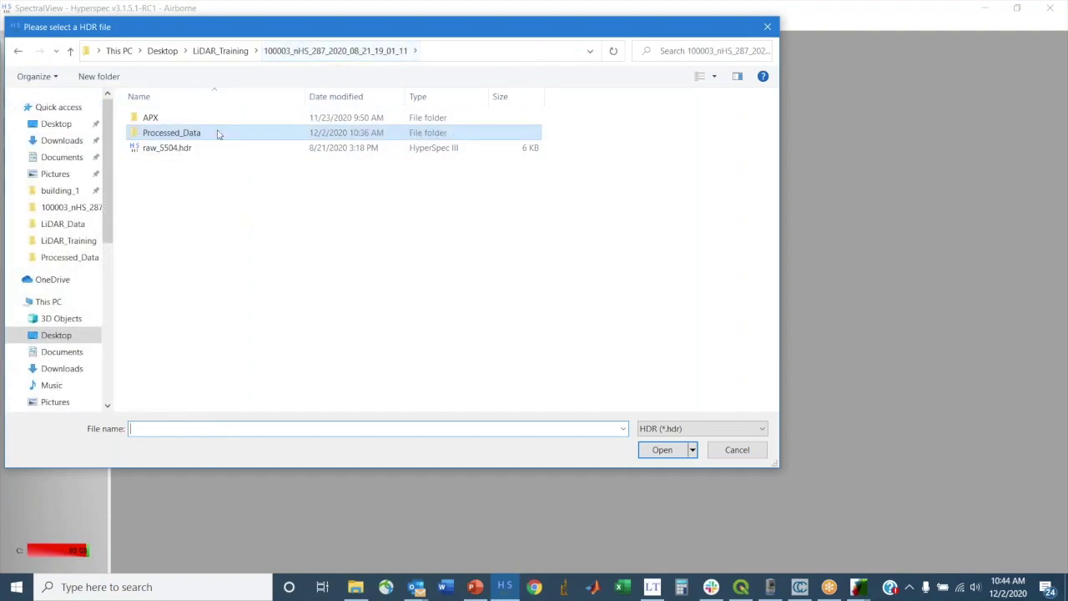
click(169, 147)
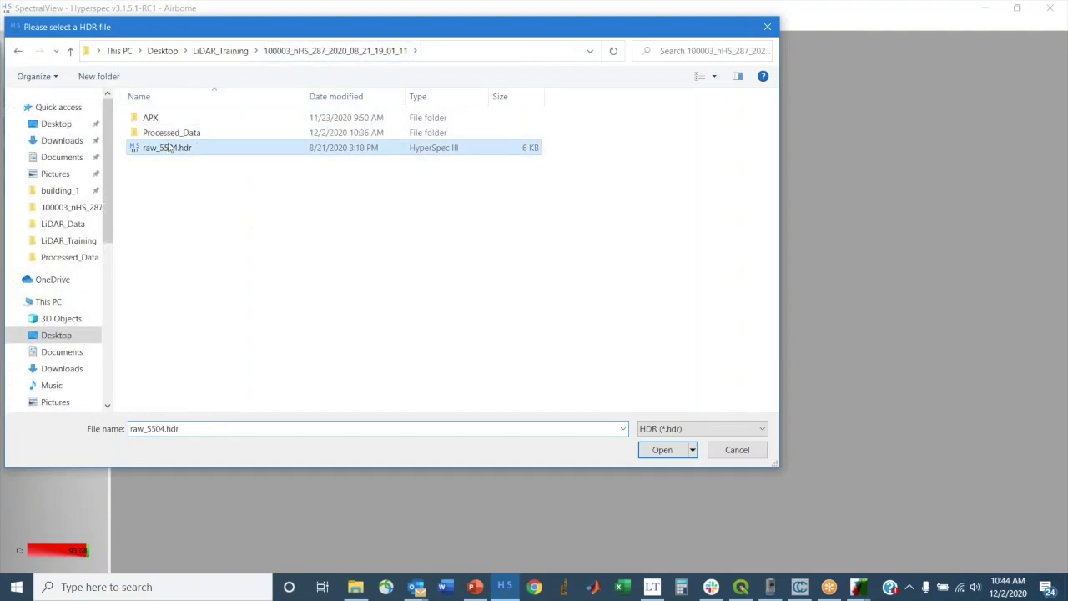
click(662, 450)
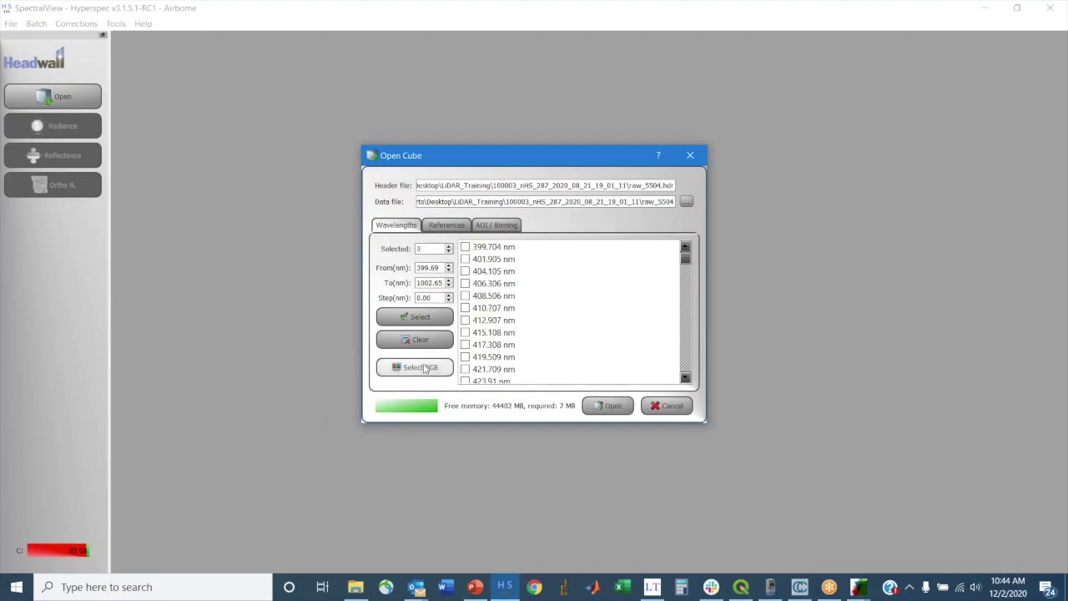
click(621, 408)
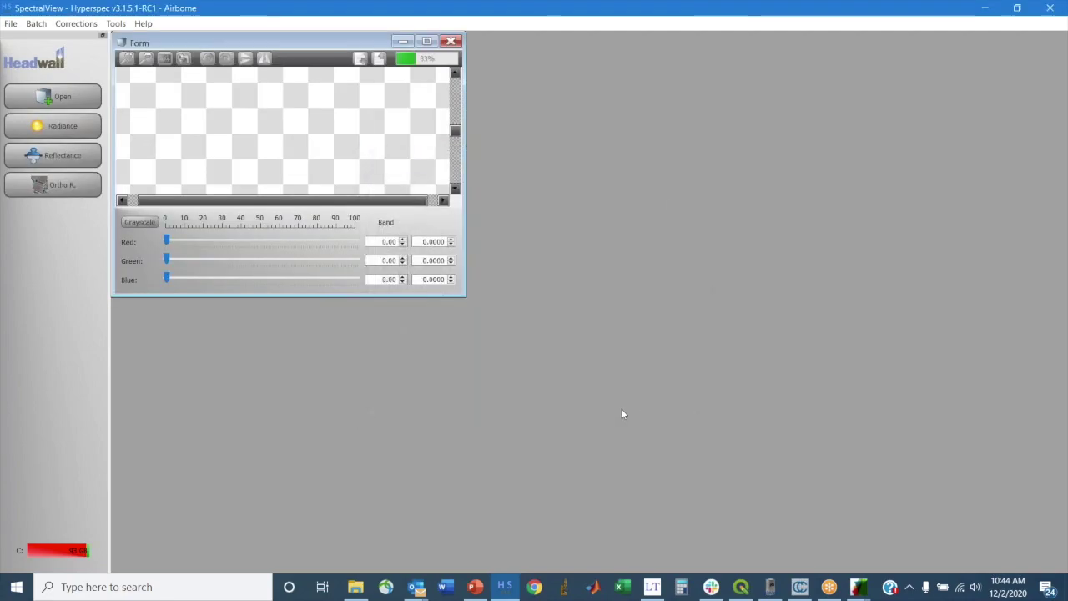
- Enlarge the raw_5504.hdr image window, enable the bright slider, and set the brightness to about 979 to inspect the parking lot
drag(465, 298, 843, 482)
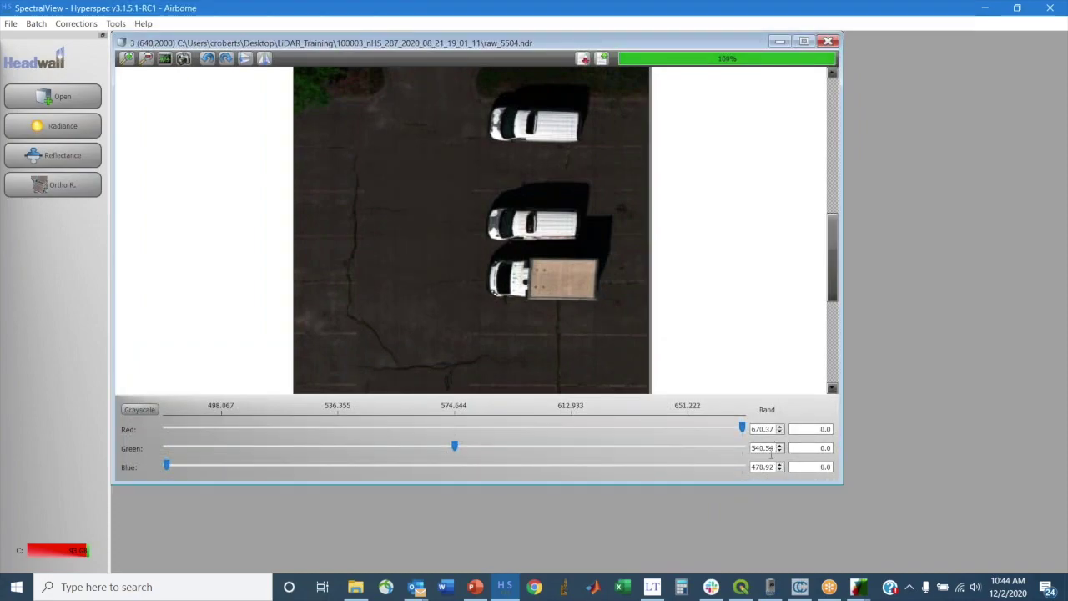
scroll(544, 334, down, 4)
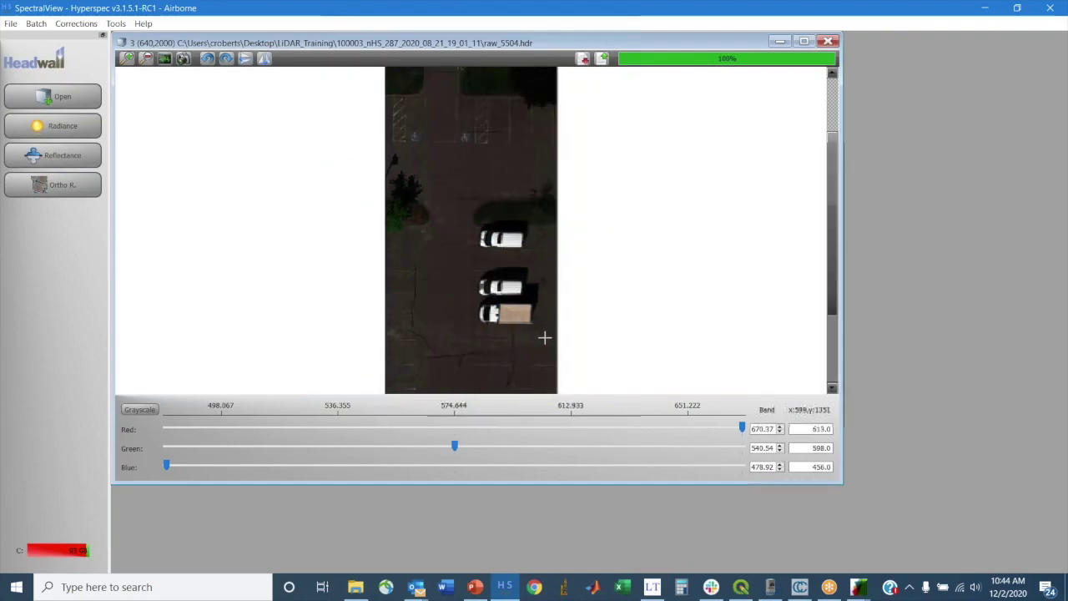
scroll(544, 338, up, 3)
right_click(458, 307)
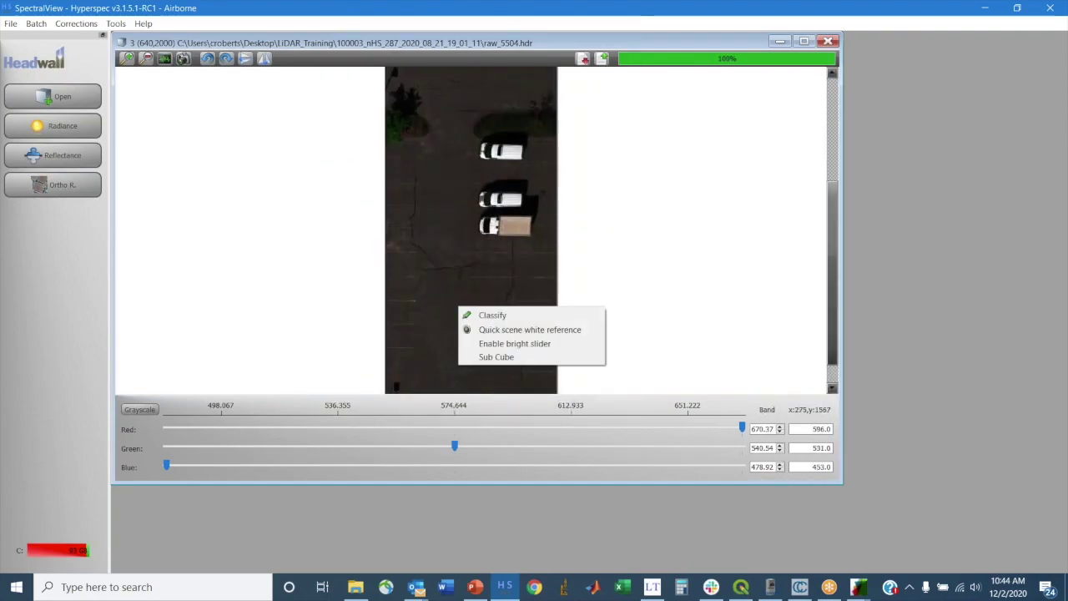
click(493, 347)
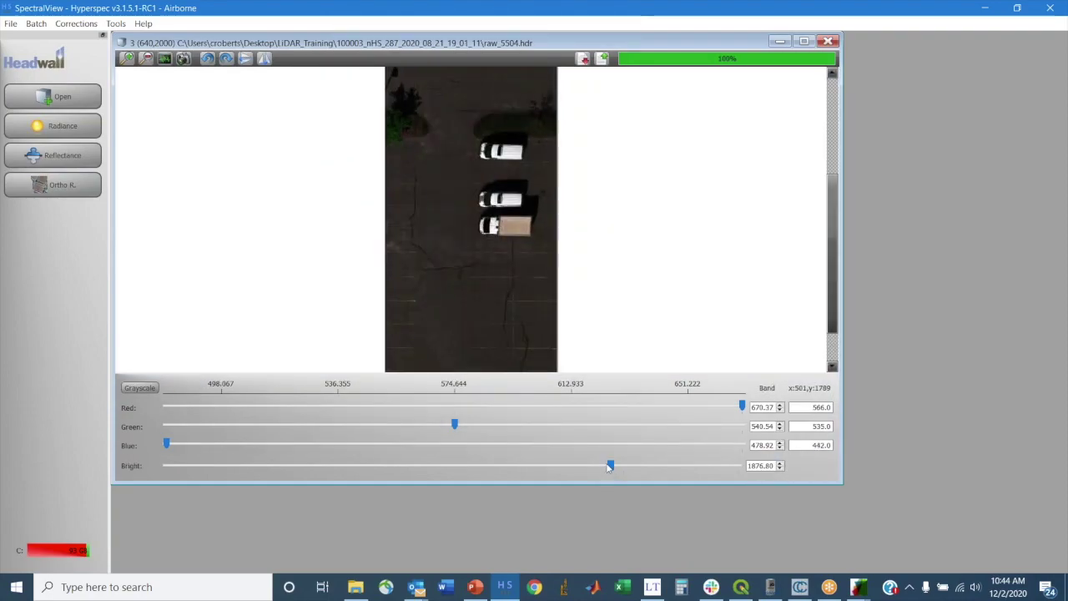
drag(607, 467, 367, 465)
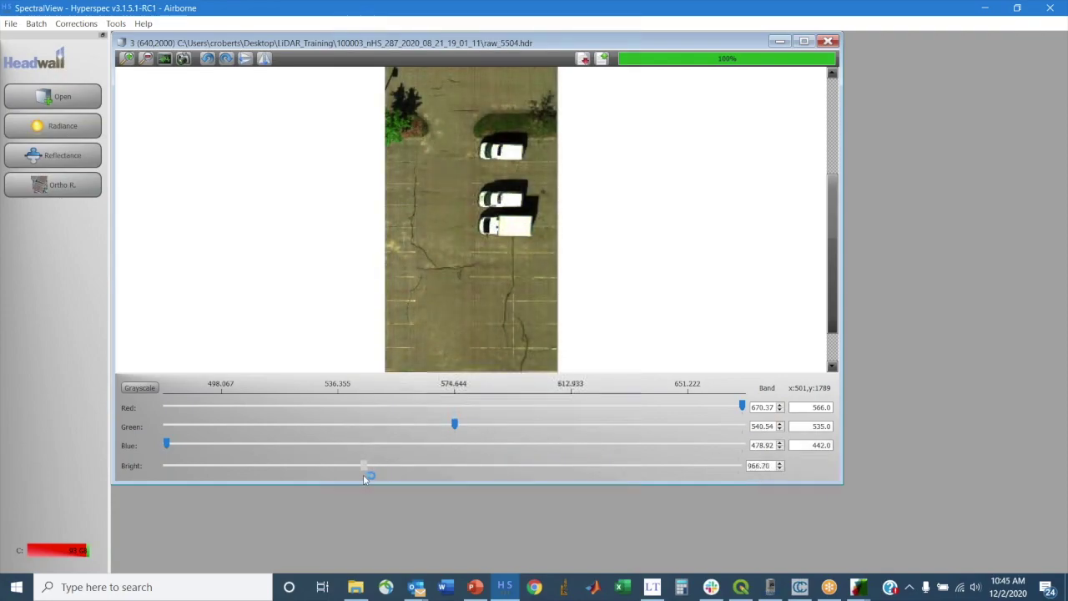
scroll(423, 307, up, 3)
scroll(424, 308, down, 3)
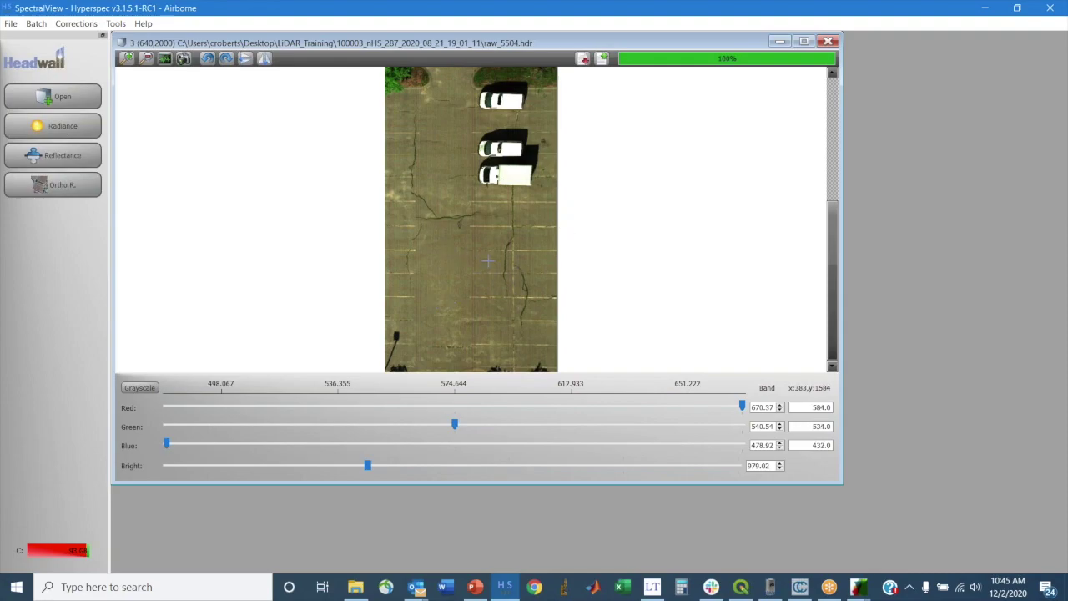
- Start ortho rectification of raw_5504 and set its DEM to ParkingLot_25cm_MeanDEM.tif from the Processed_Data LiDAR_Data folder
click(50, 187)
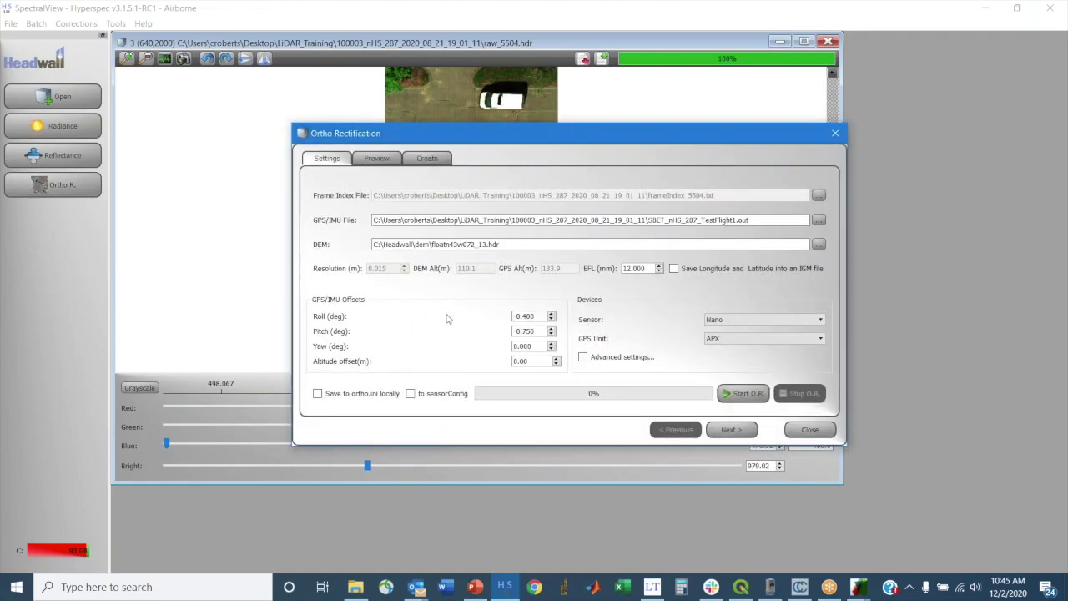
click(819, 244)
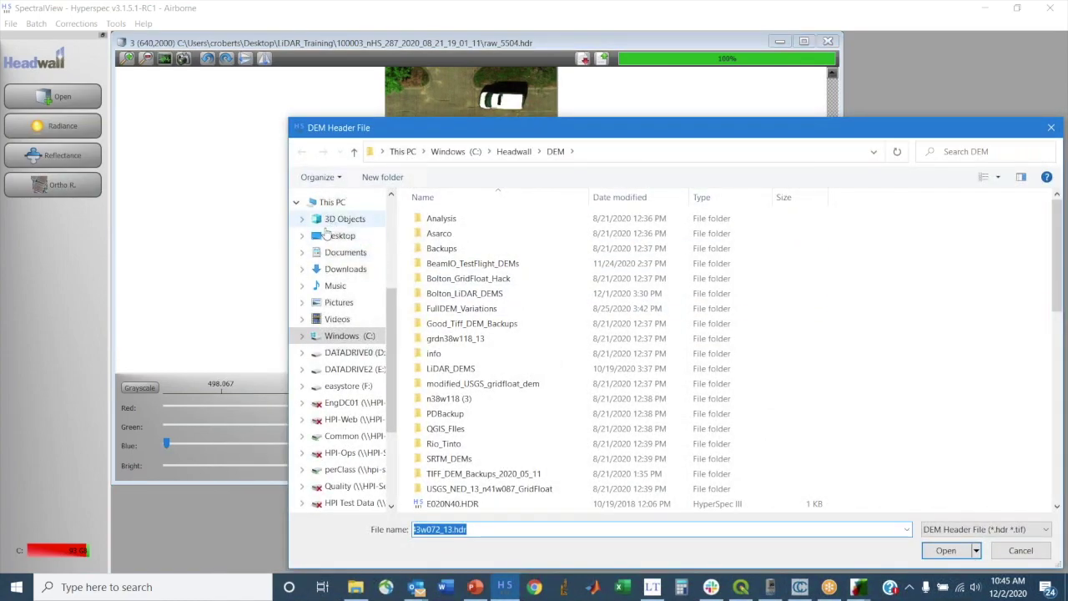
scroll(327, 225, up, 5)
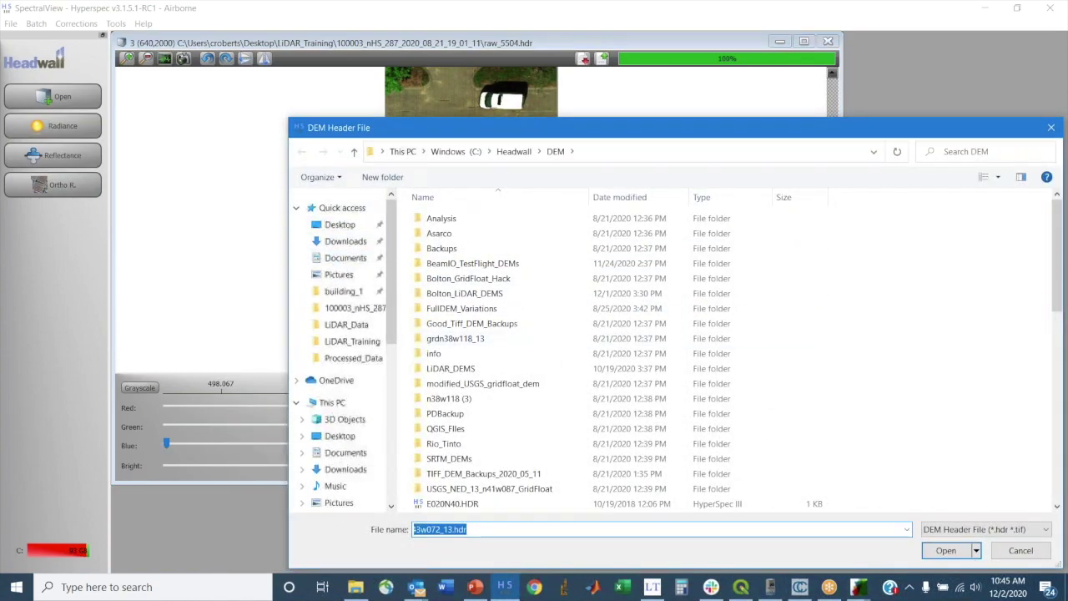
click(340, 224)
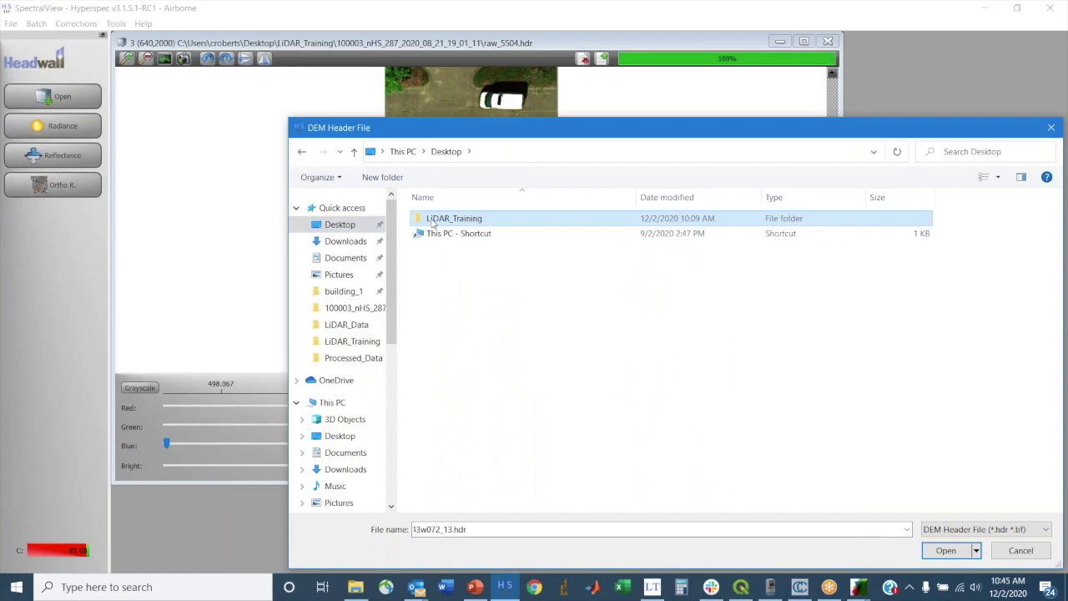
double_click(450, 217)
double_click(432, 218)
double_click(432, 233)
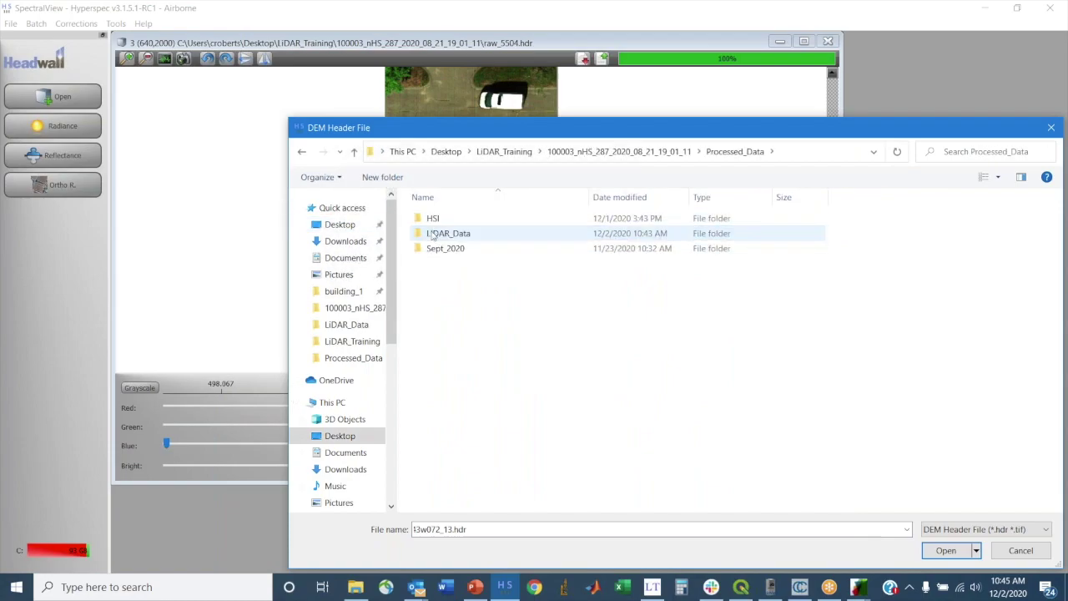
double_click(431, 234)
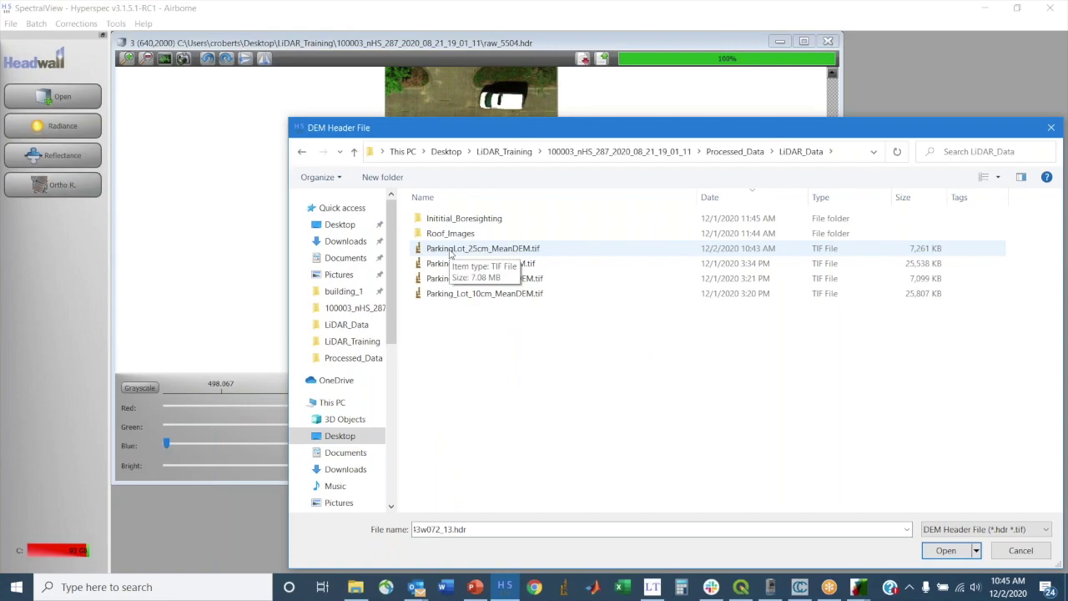
click(447, 252)
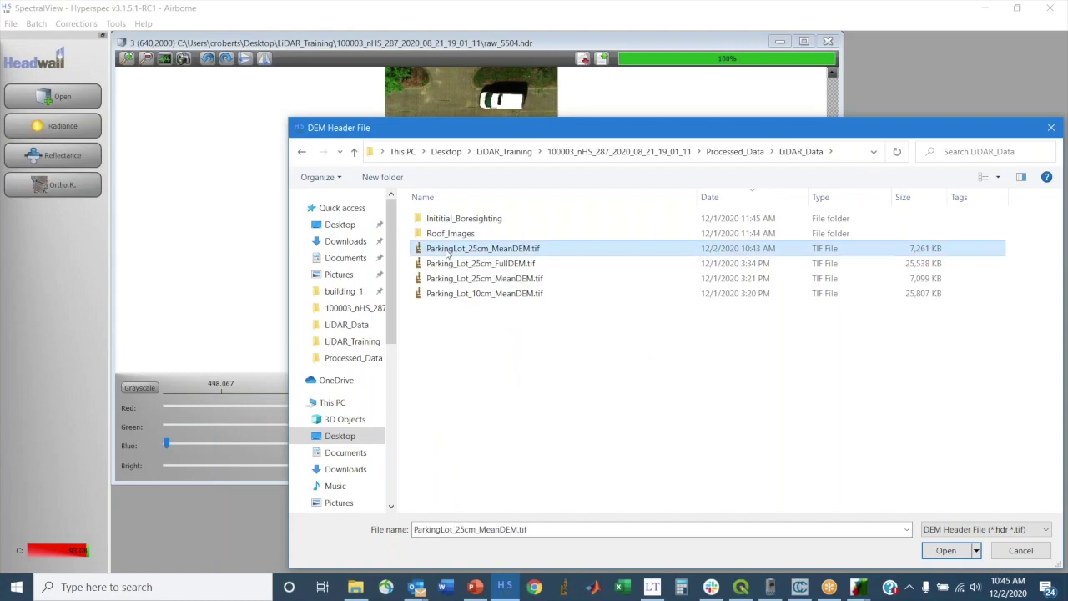
click(946, 550)
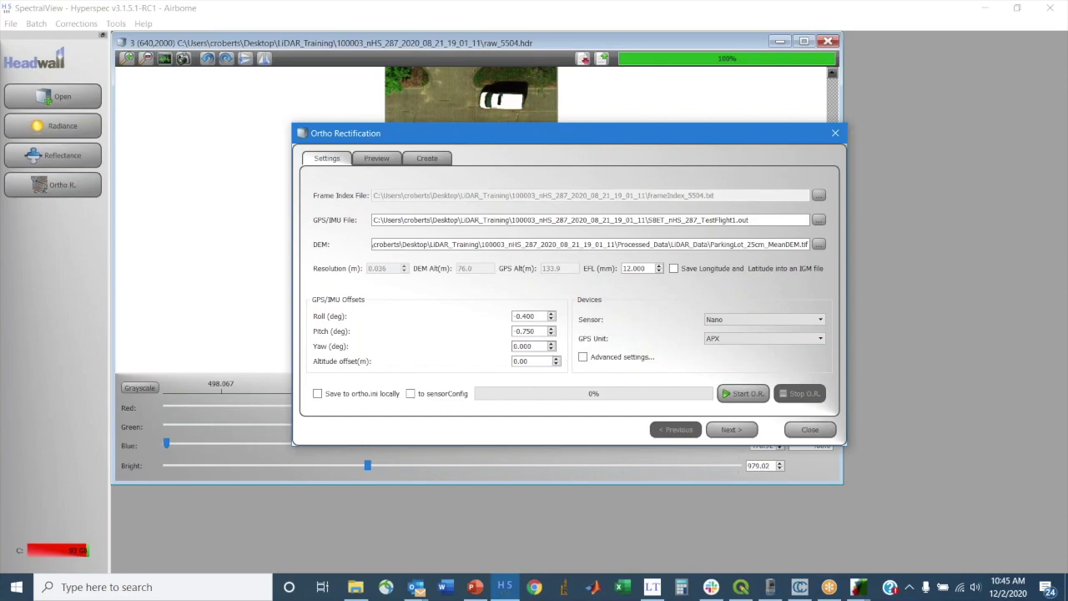
- Run the ortho rectification and create the raw_5504_or cube with the three selected wavelengths
click(738, 396)
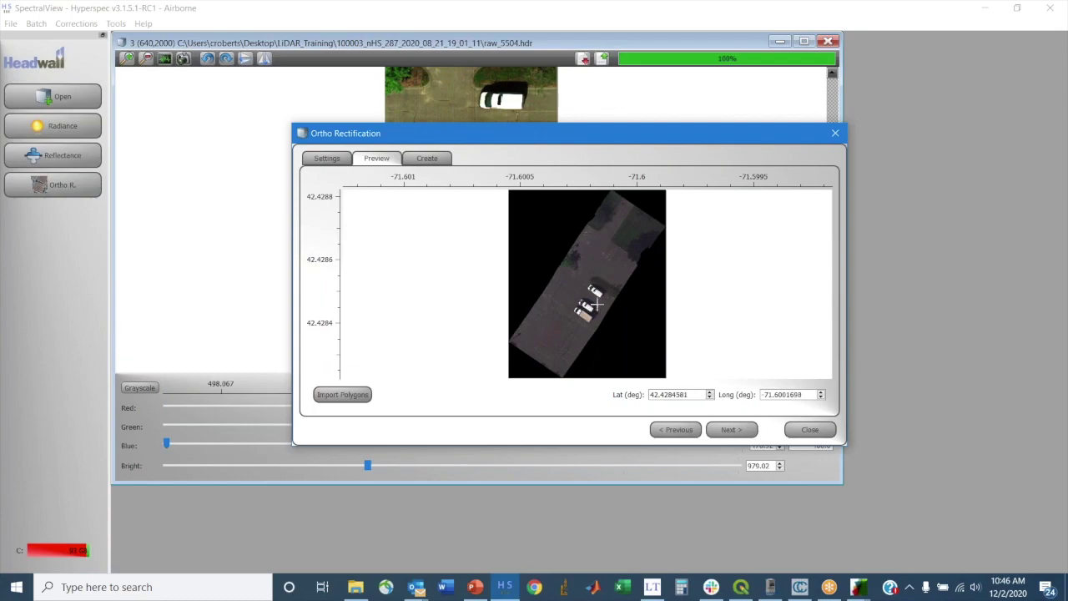
click(426, 158)
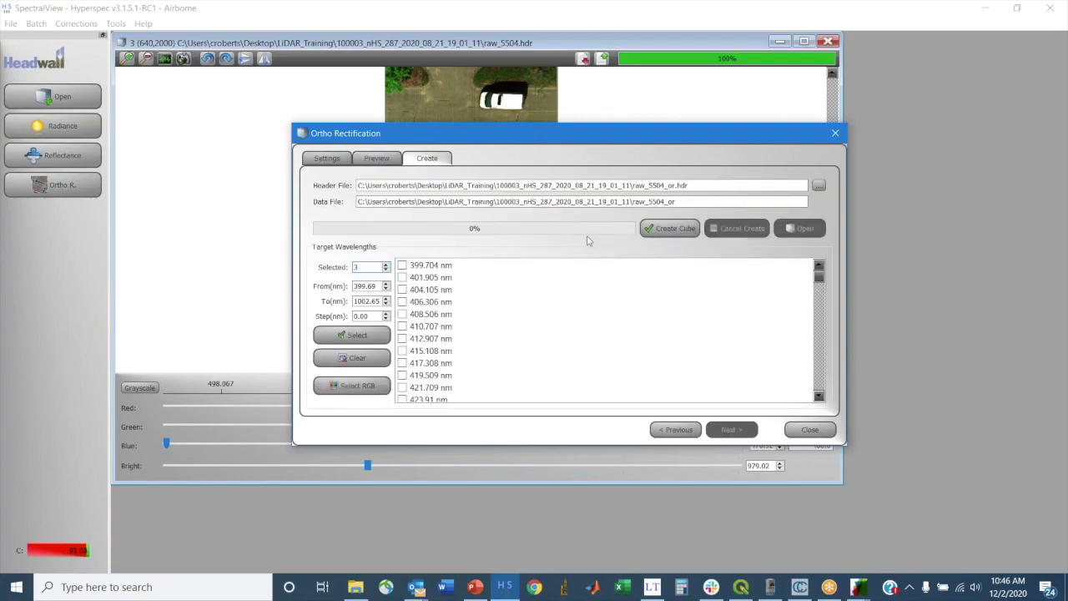
click(668, 230)
- Open the raw_5504_or cube with all three wavelengths, close the Ortho Rectification dialog, and enlarge the new image window
click(804, 229)
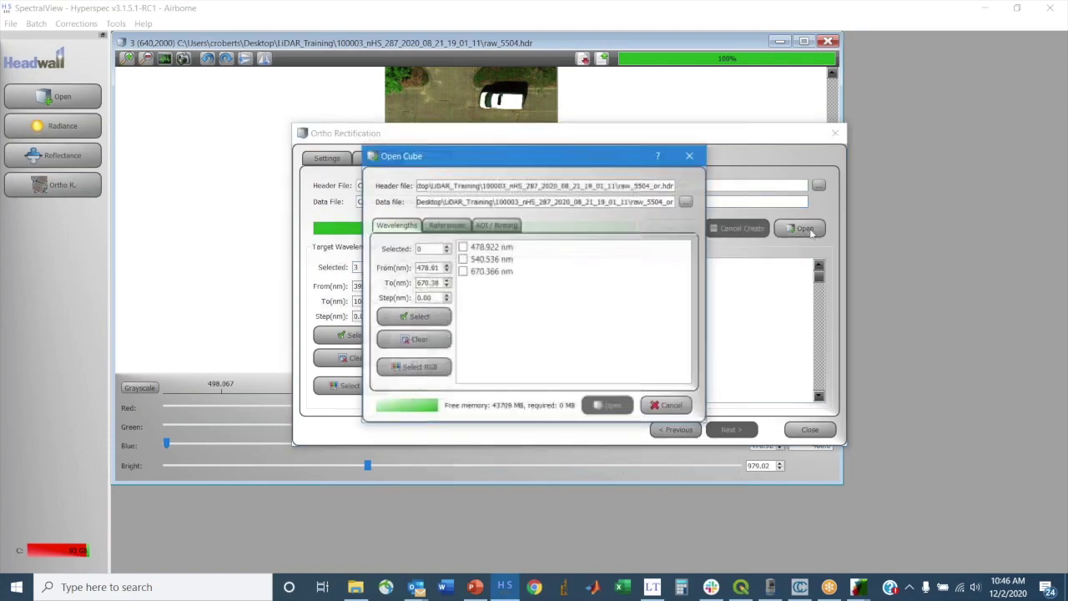
click(419, 317)
click(609, 406)
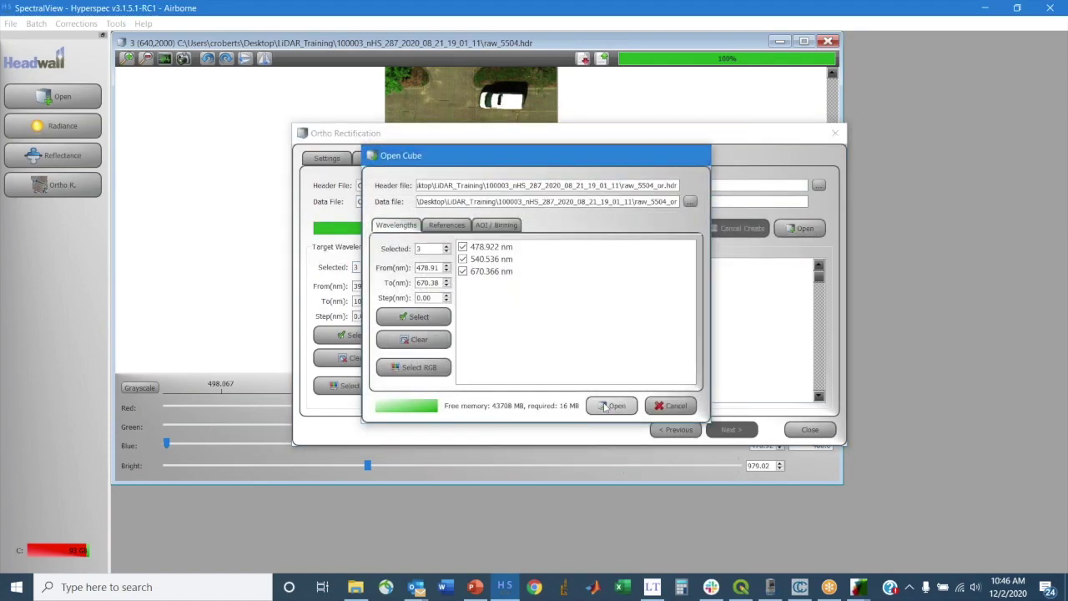
click(834, 133)
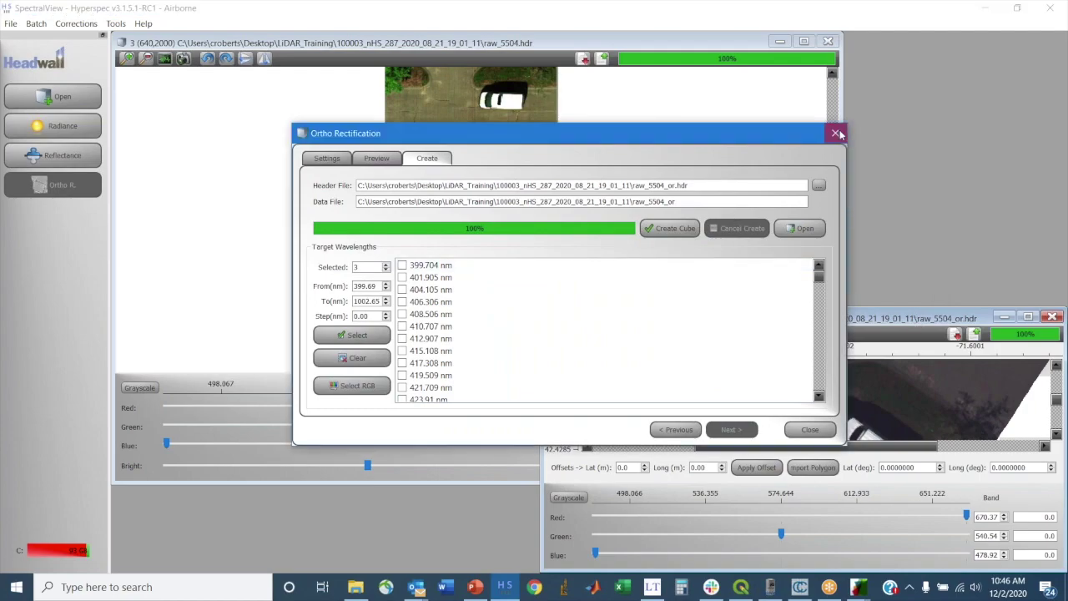
drag(668, 311, 667, 161)
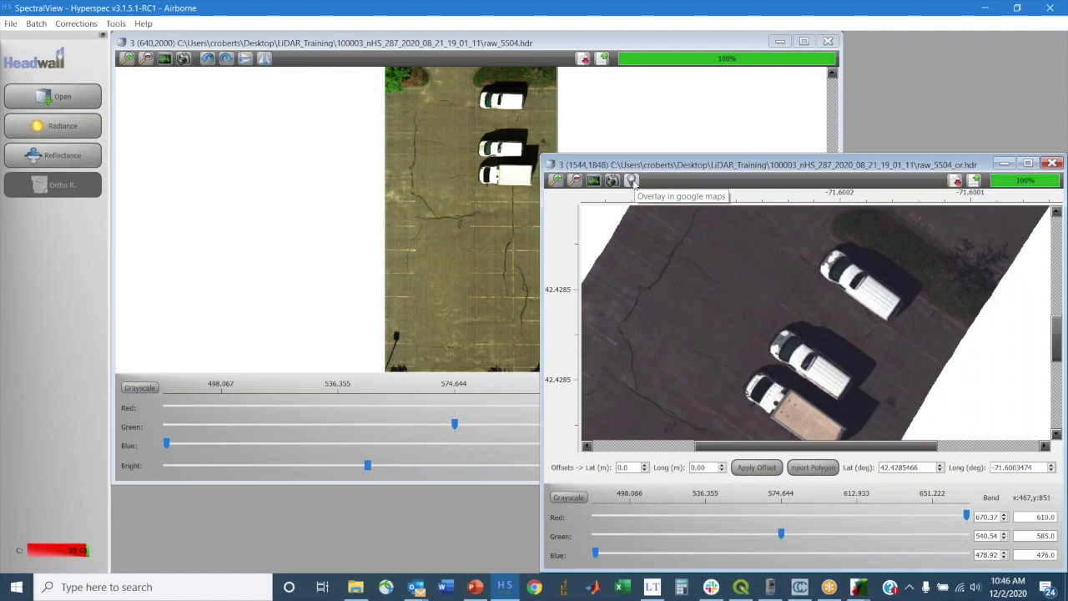
- Overlay the raw_5504_or image in Google Maps, compare it with the satellite imagery, and return to SpectralView
click(632, 180)
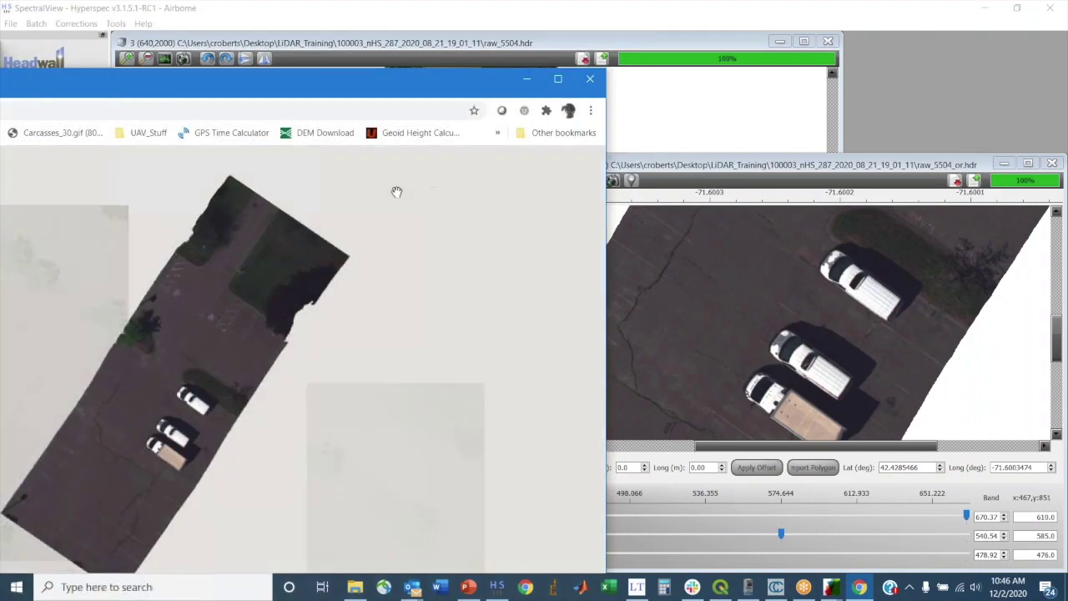
drag(254, 93, 519, 26)
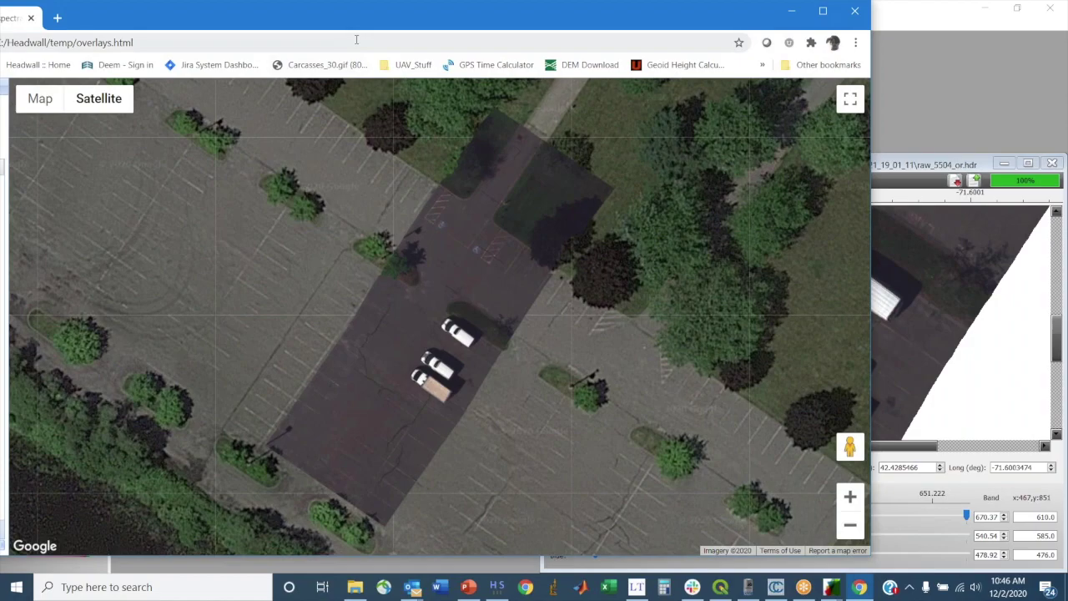
drag(230, 17, 361, 17)
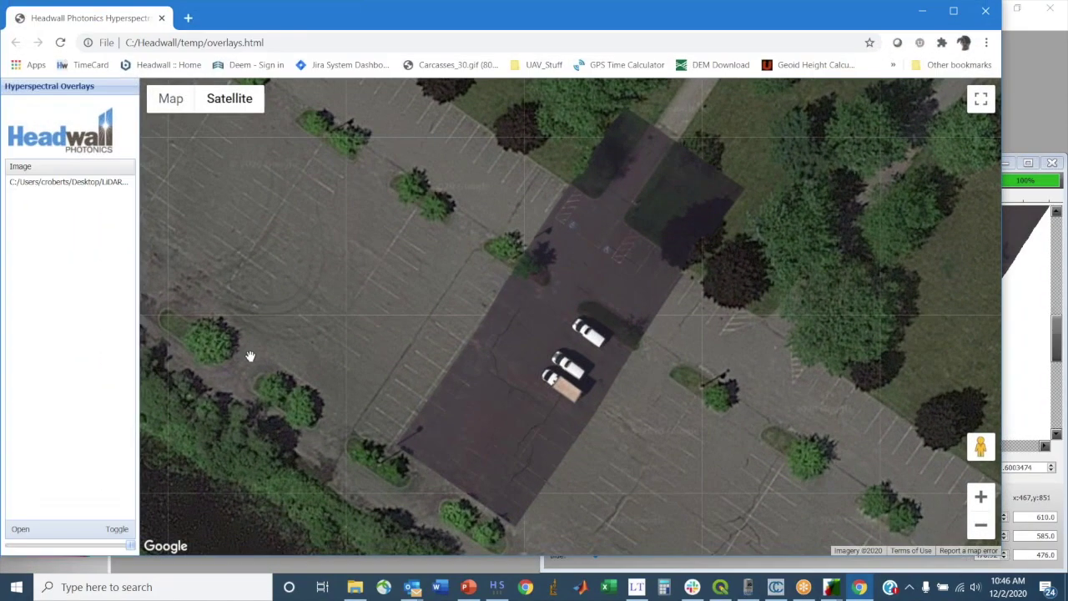
mouse_move(129, 545)
mouse_down()
mouse_move(6, 545)
mouse_move(130, 544)
mouse_move(176, 524)
mouse_move(21, 544)
mouse_move(130, 544)
mouse_up()
click(1025, 136)
- Enable the bright slider for the raw_5504_or image, set the brightness to about 728, and inspect the parking lot and tree edge
scroll(1003, 370, right, 3)
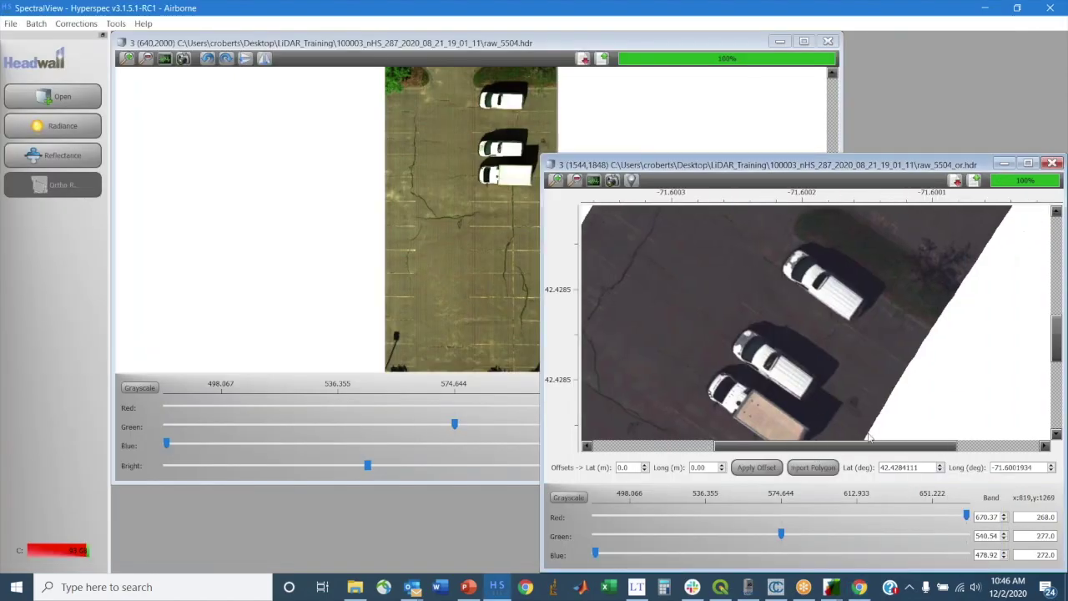
drag(1056, 342, 1056, 285)
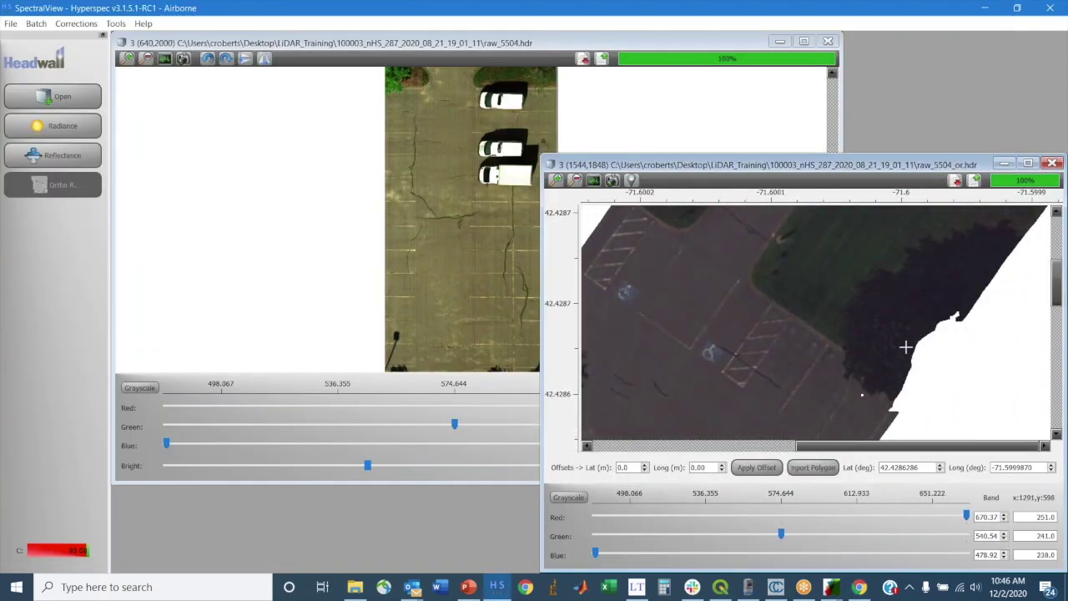
right_click(836, 401)
click(881, 438)
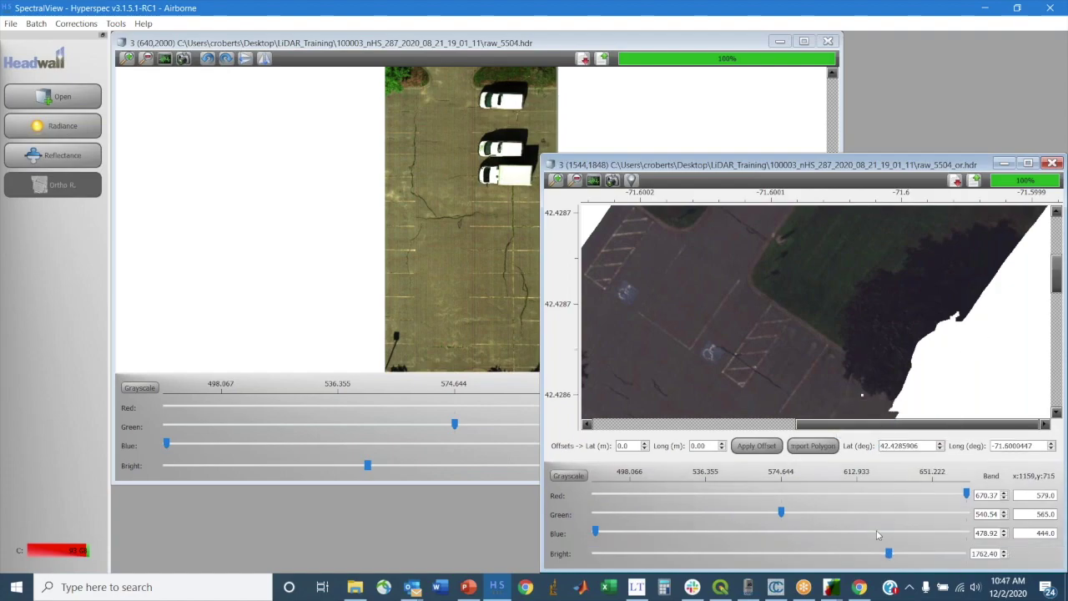
drag(888, 552, 716, 553)
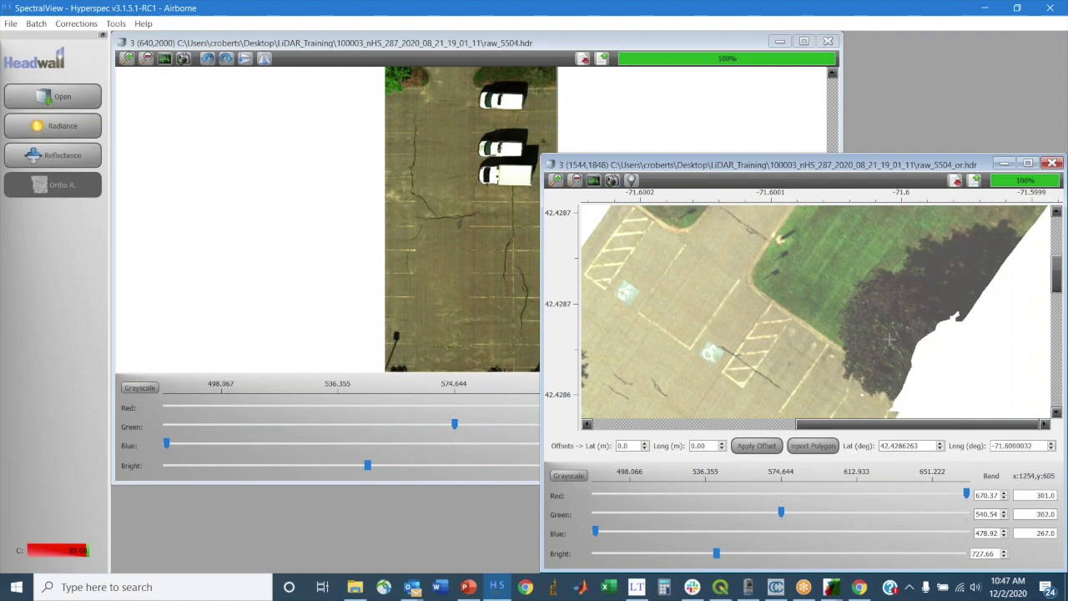
scroll(890, 338, down, 3)
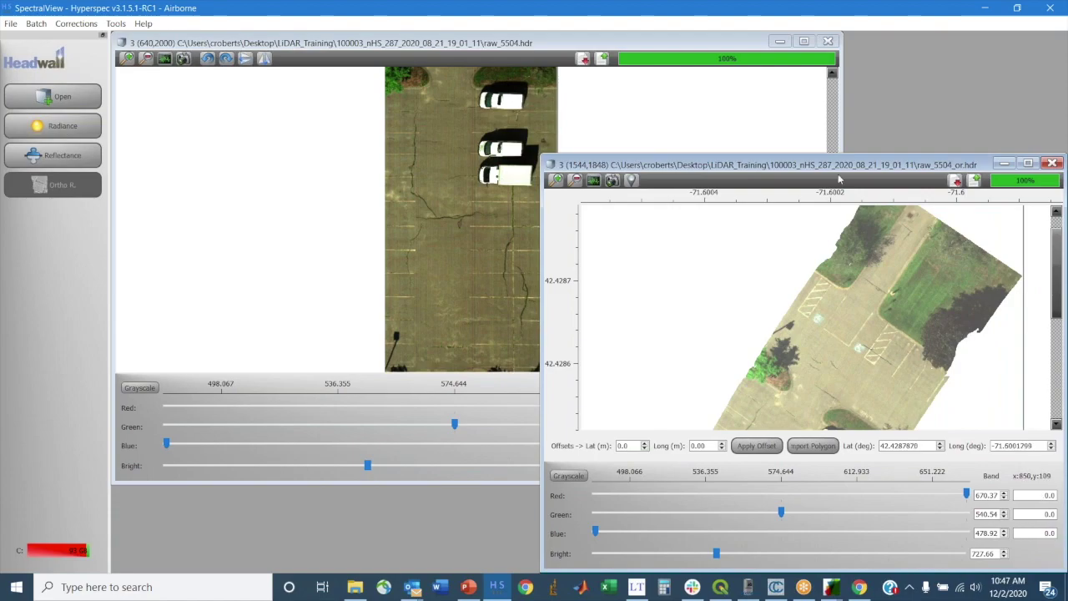
drag(833, 164, 587, 91)
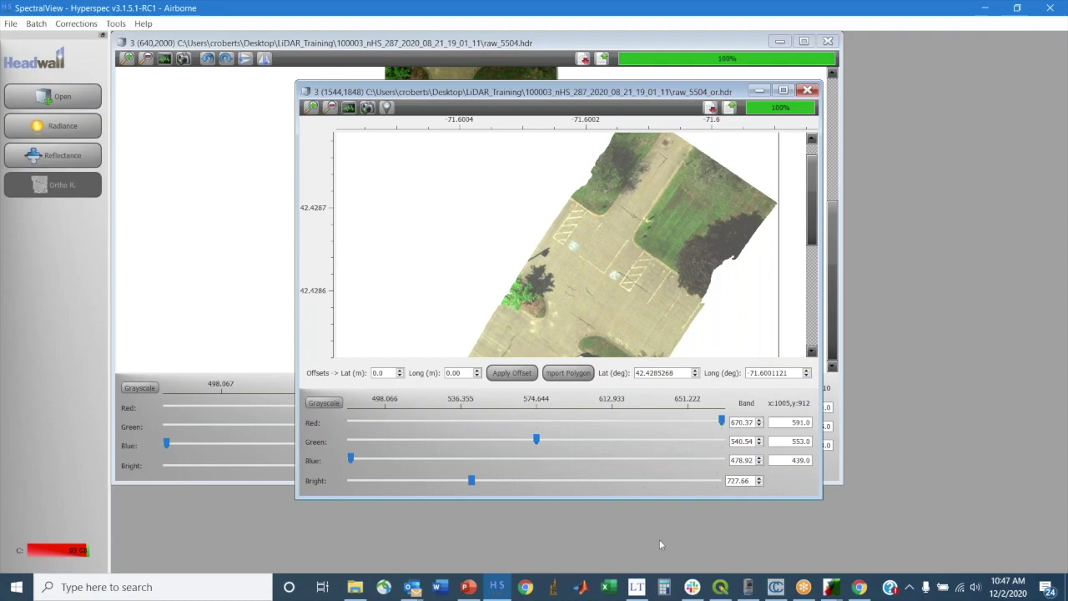
- Switch to LiDAR Tools and set up Fuse HSI to DEM with ParkingLot_25cm_MeanDEM.tif as input and ParkingLot_25cm_MeanDEM_plus_HSI as output
click(636, 586)
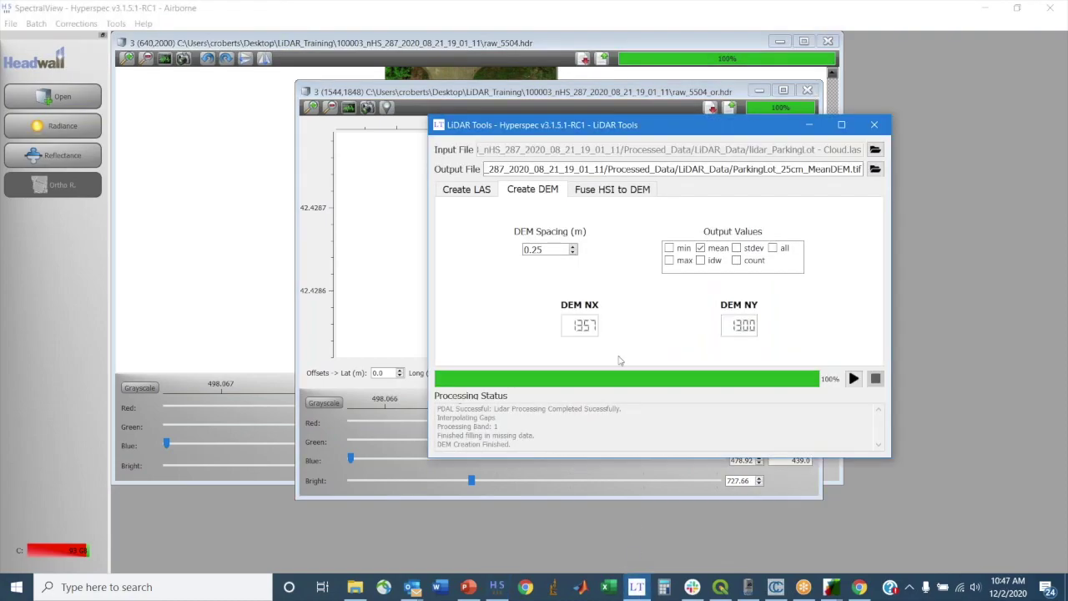
click(618, 194)
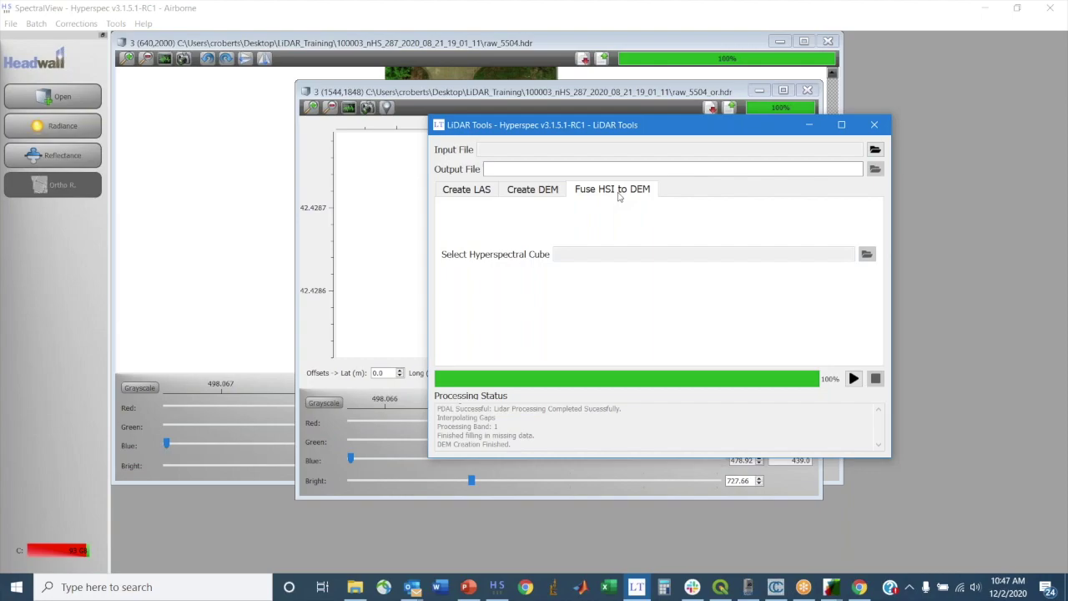
click(875, 150)
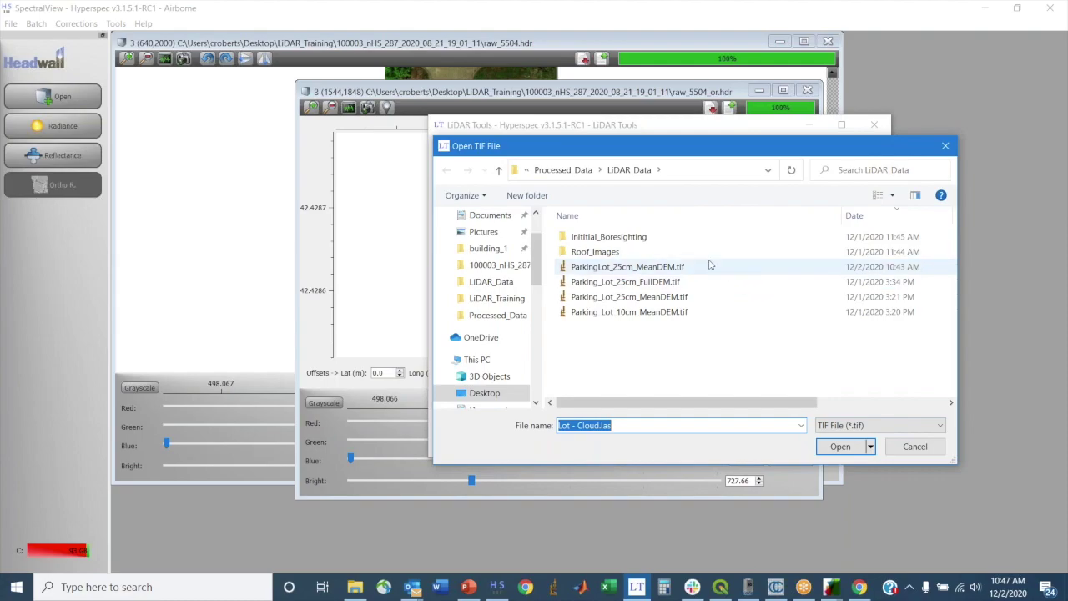
click(662, 269)
click(840, 446)
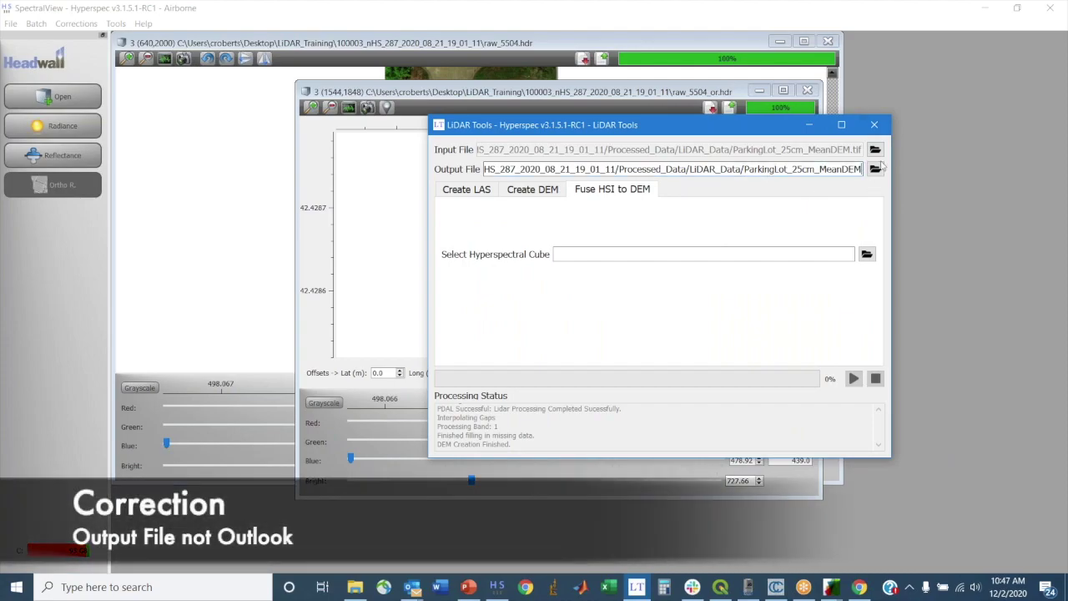
text(_plus)
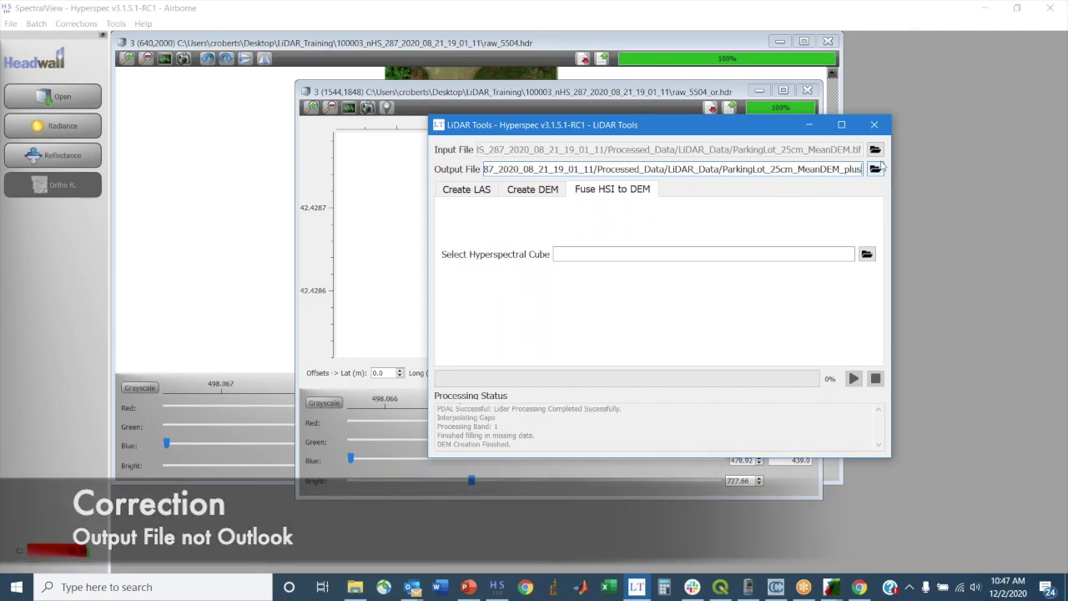
text(_HSI)
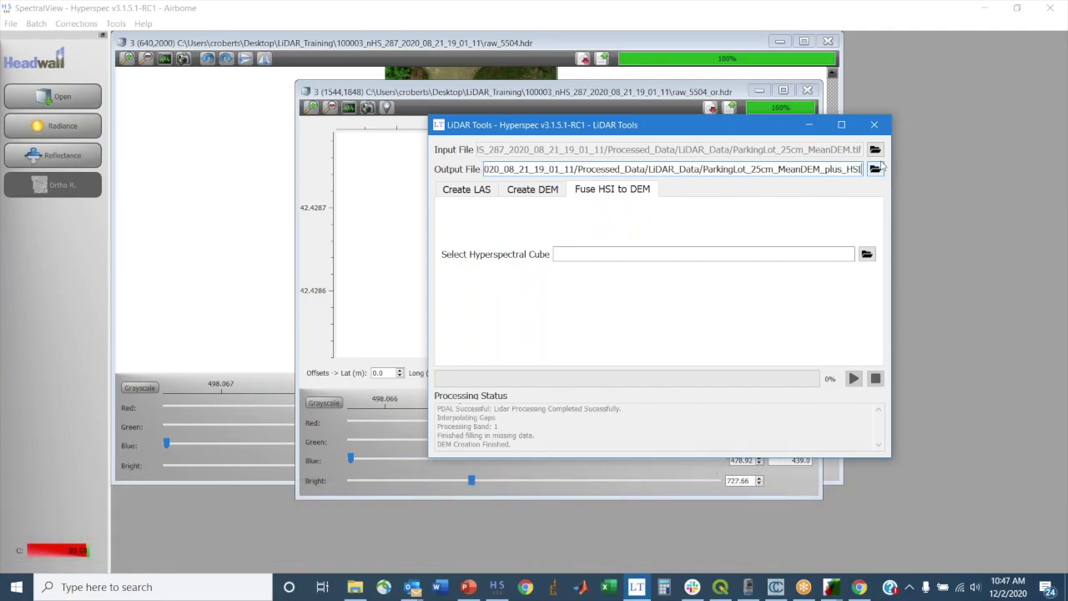
- Select raw_5504_or.hdr from the 100003_nHS_287_2020_08_21_19_01_11 folder as the hyperspectral cube to fuse
click(866, 253)
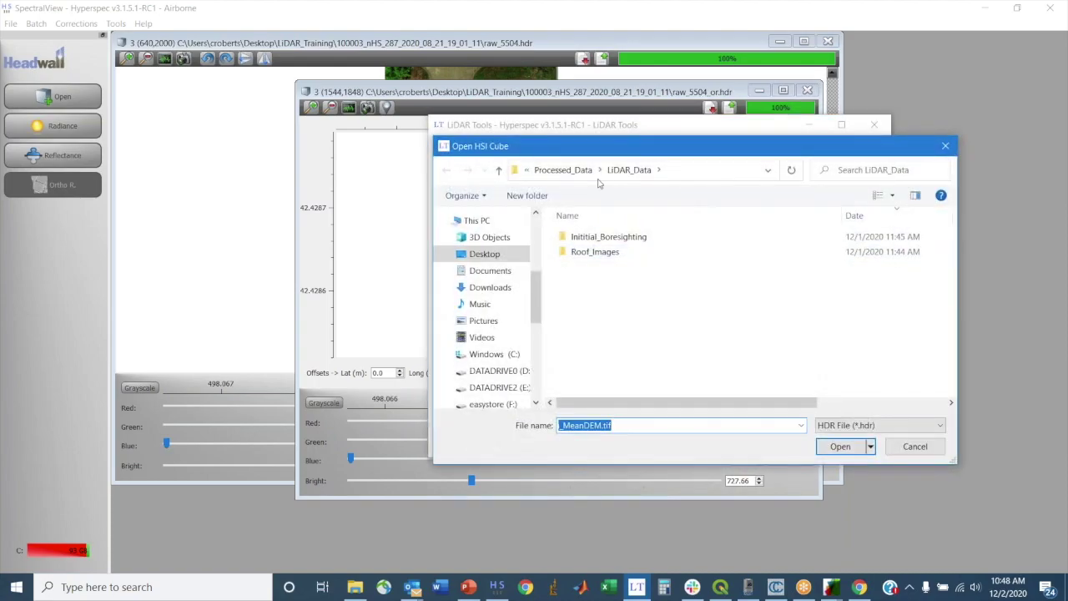
click(580, 171)
double_click(578, 237)
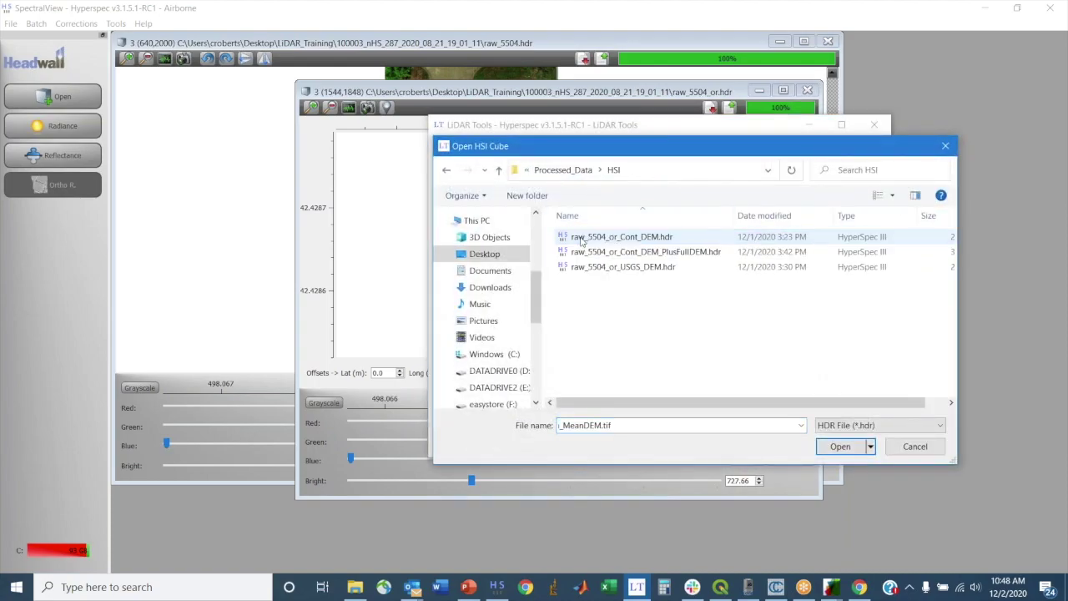
click(582, 173)
click(580, 171)
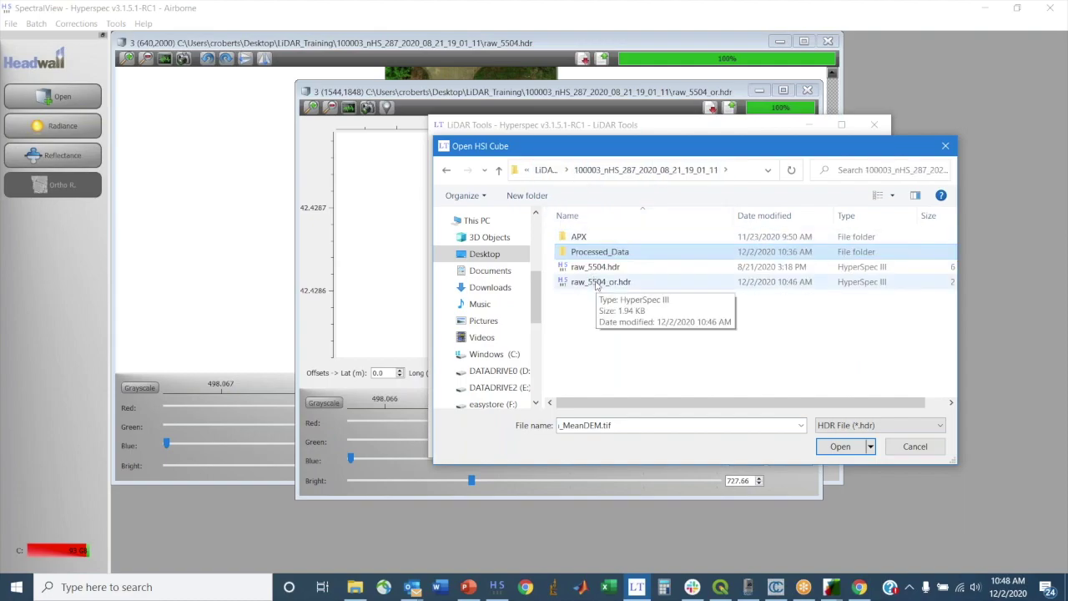
click(598, 284)
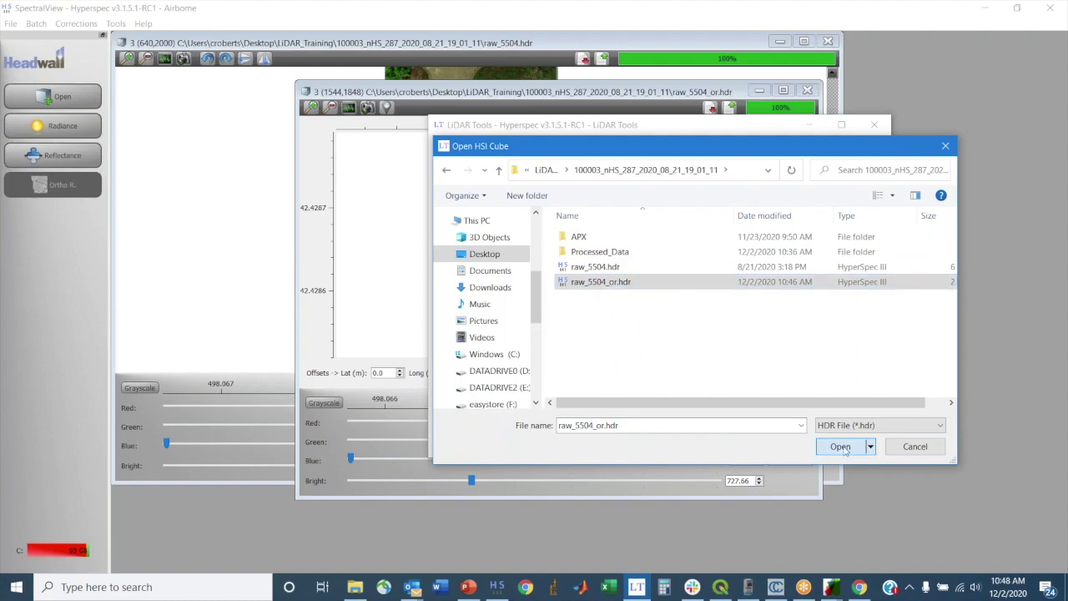
click(841, 448)
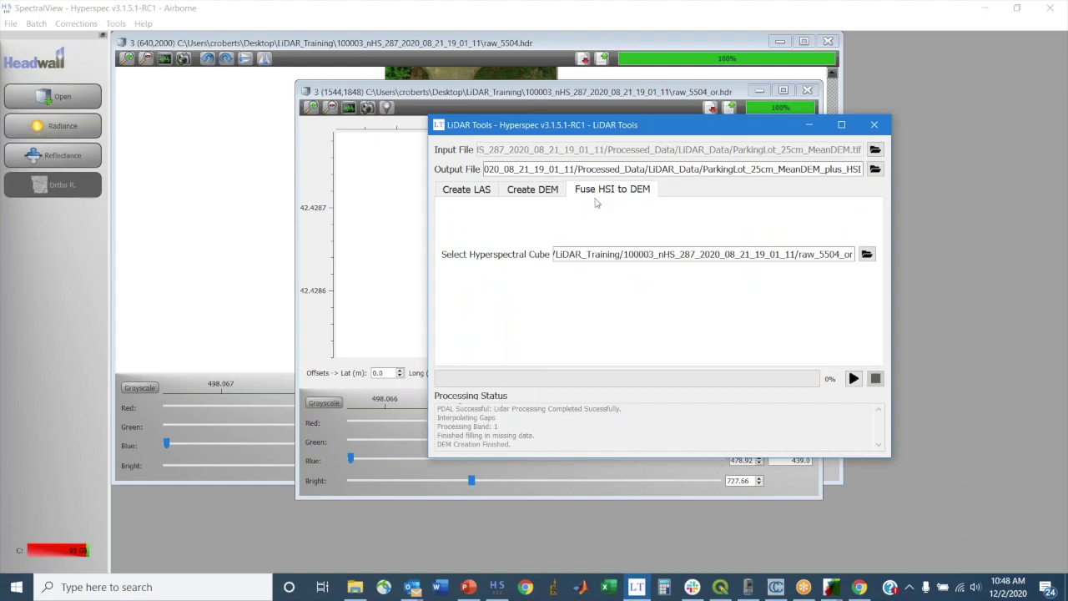
- Set up Create DEM with lidar_ParkingLot - Cloud.las as input and add min, max and stdev to the mean output value
click(540, 192)
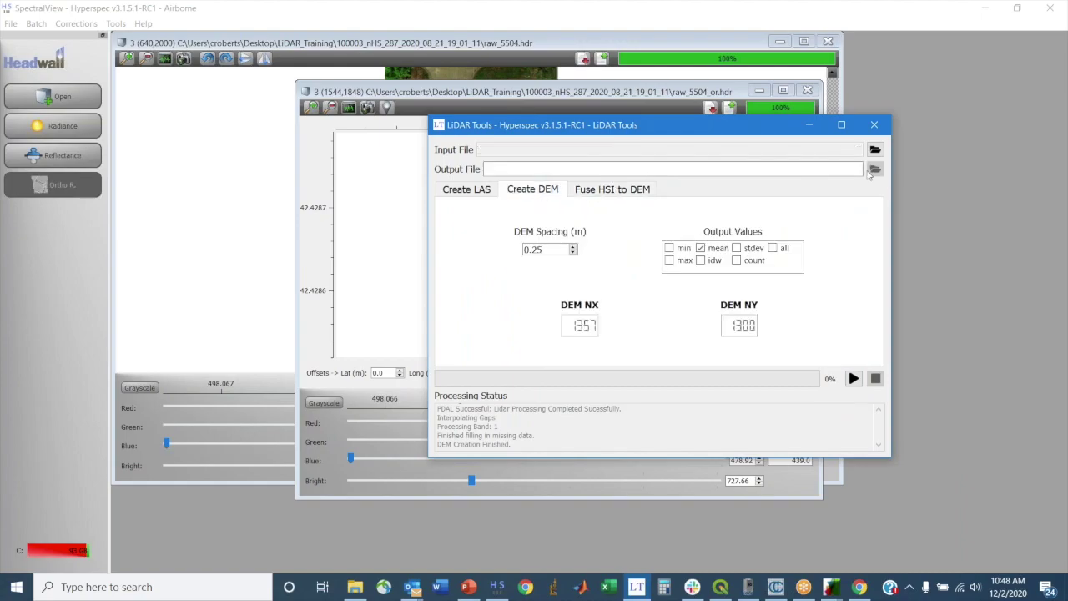
click(874, 148)
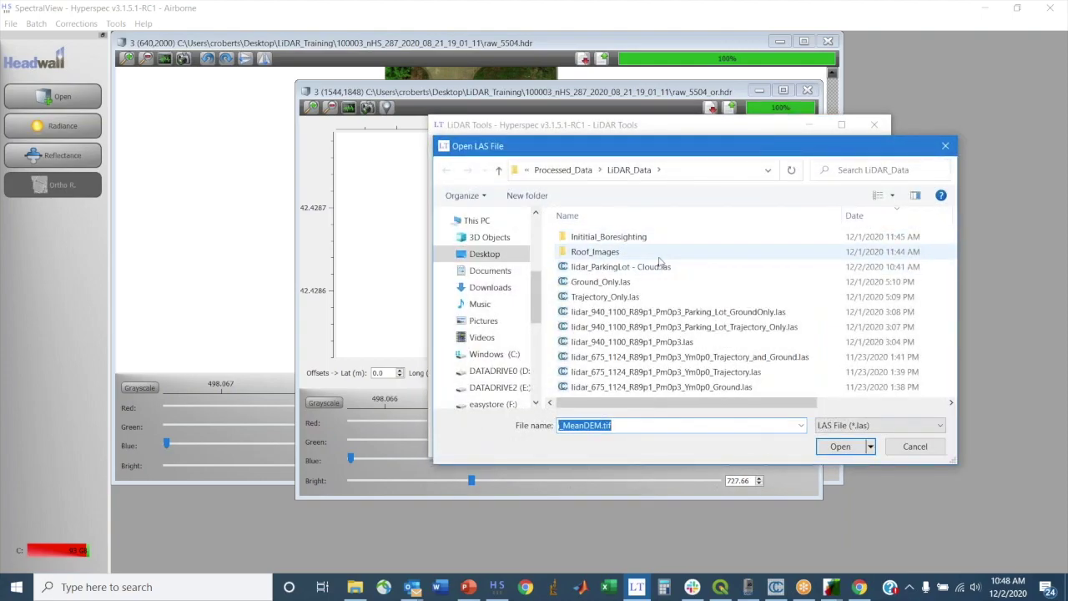
click(652, 271)
click(839, 446)
click(670, 249)
click(669, 260)
click(737, 248)
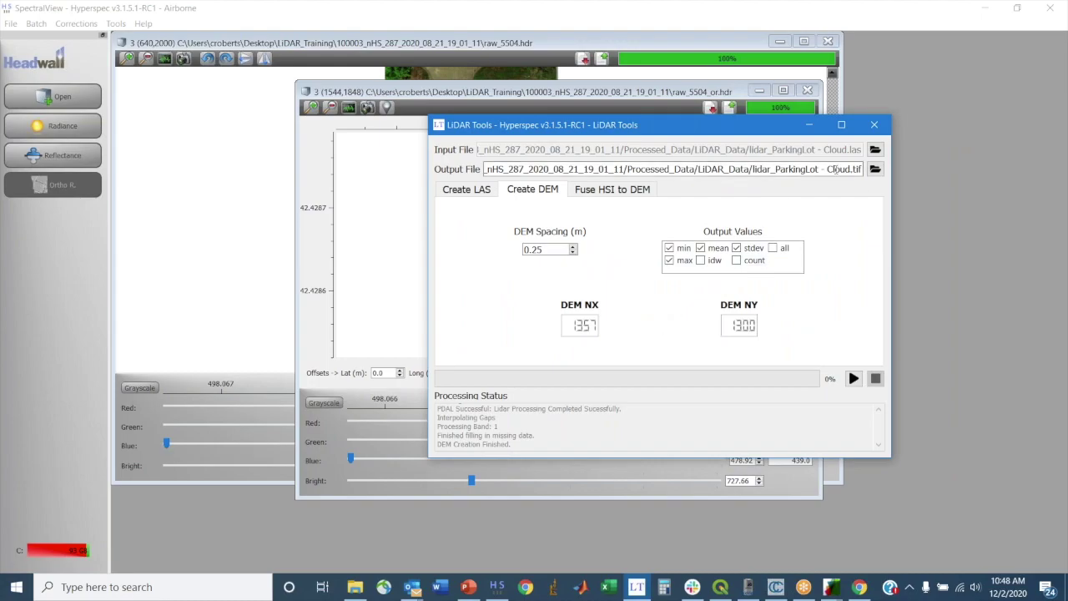
- Name the DEM output file lidar_ParkingLot_Full.tif in the LiDAR_Data folder and run the DEM processing
drag(821, 170, 850, 175)
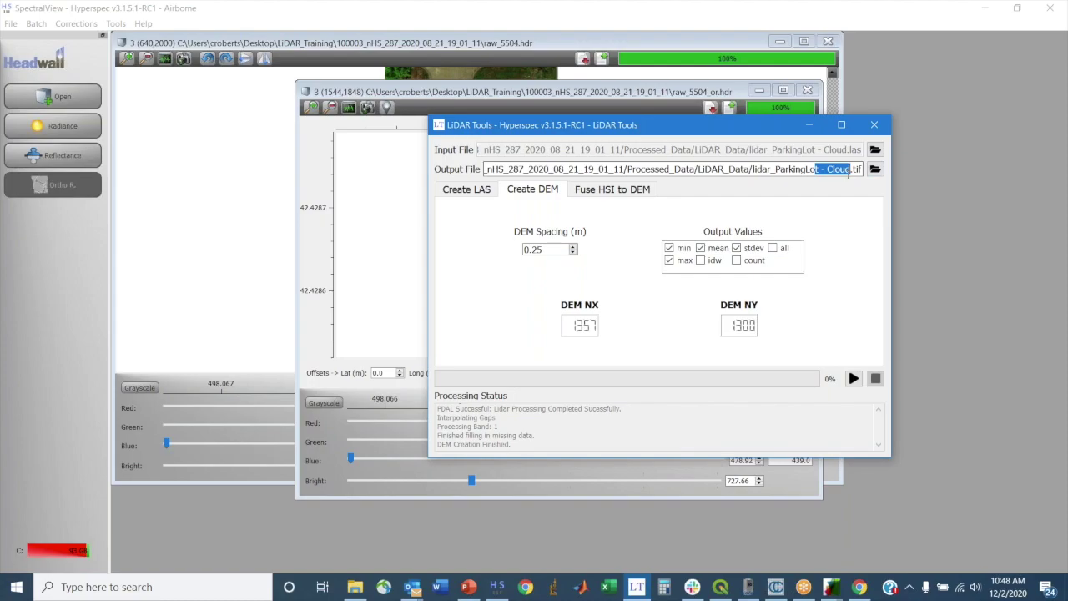
key(BackSpace)
text(_Full)
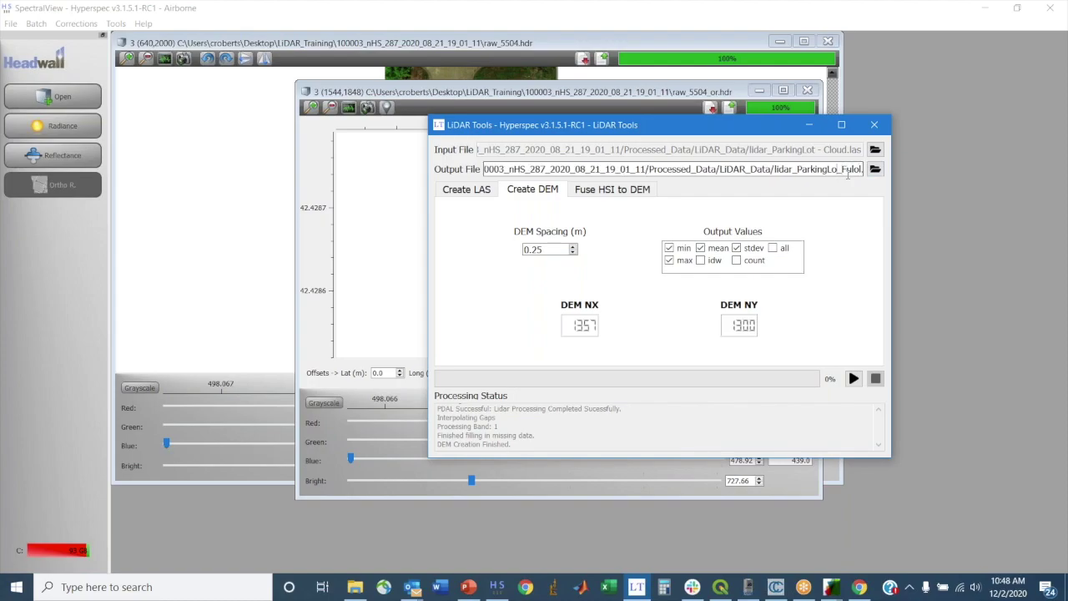
text(t)
key(BackSpace)
text(t)
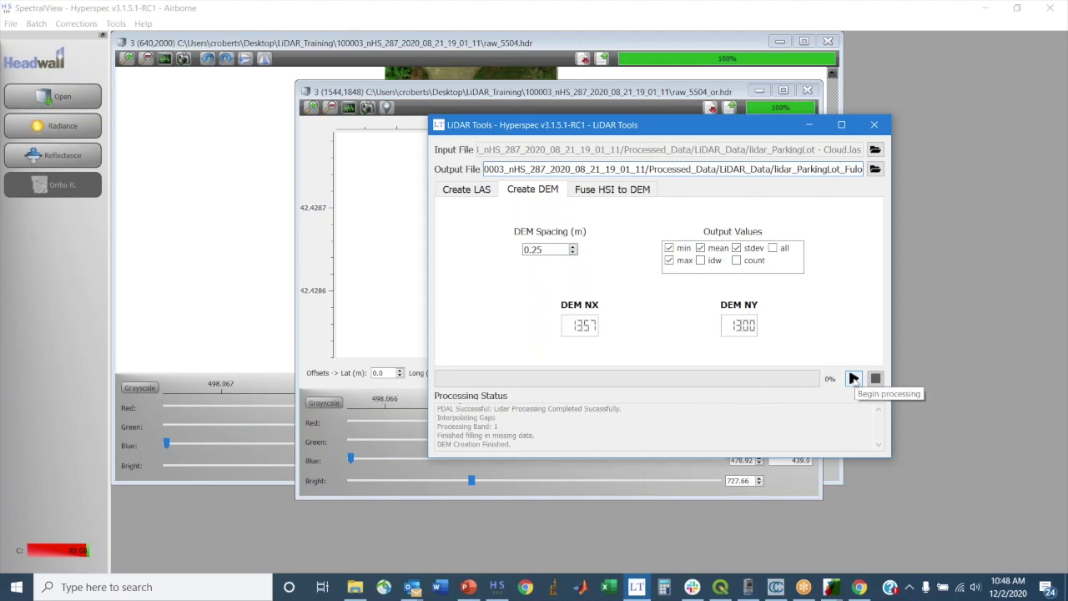
drag(860, 169, 864, 169)
click(848, 172)
key(BackSpace)
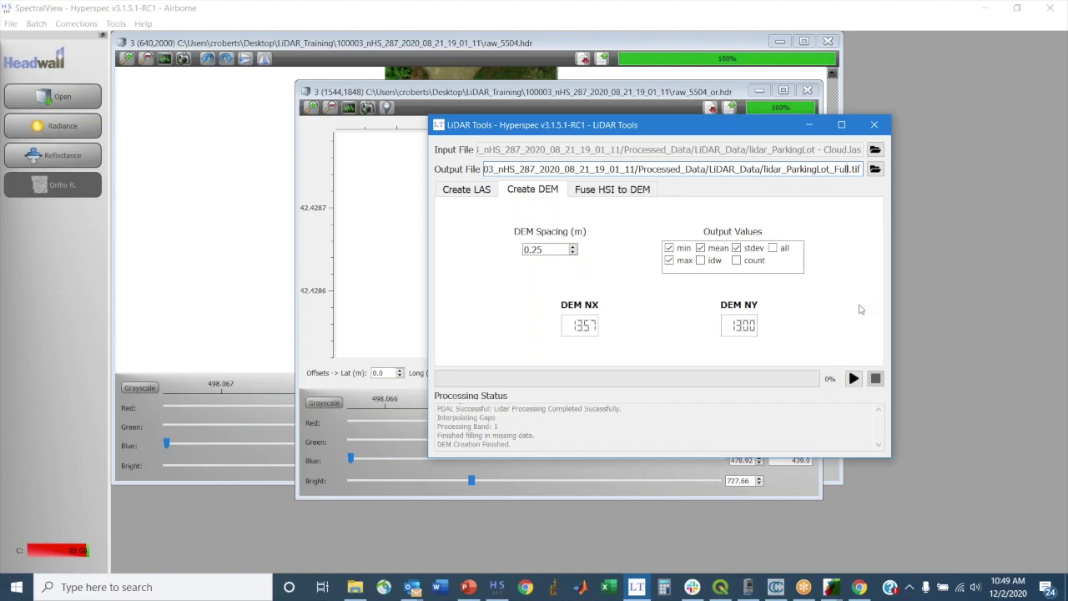
click(853, 379)
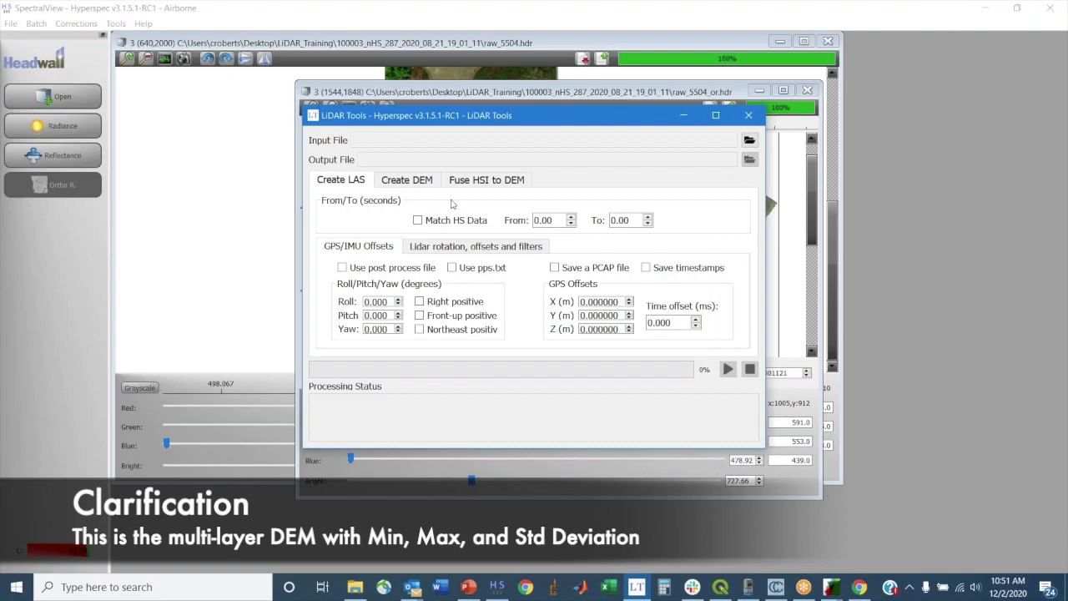
- Set up Fuse HSI to DEM with lidar_ParkingLot_Full.tif as input and lidar_ParkingLot_Full_PlusHSI as output
click(486, 183)
click(750, 162)
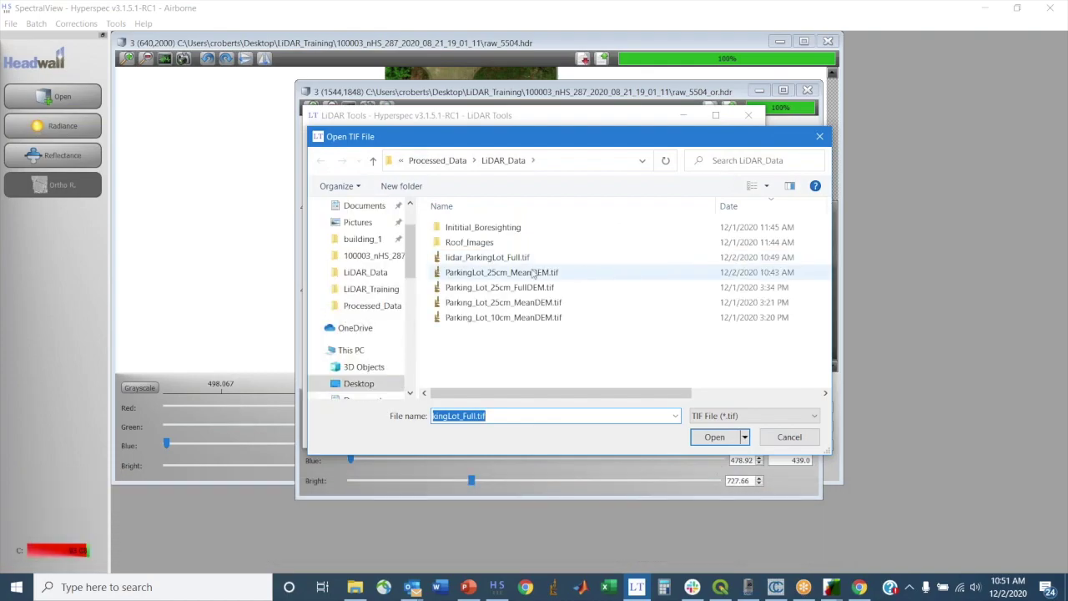
click(480, 258)
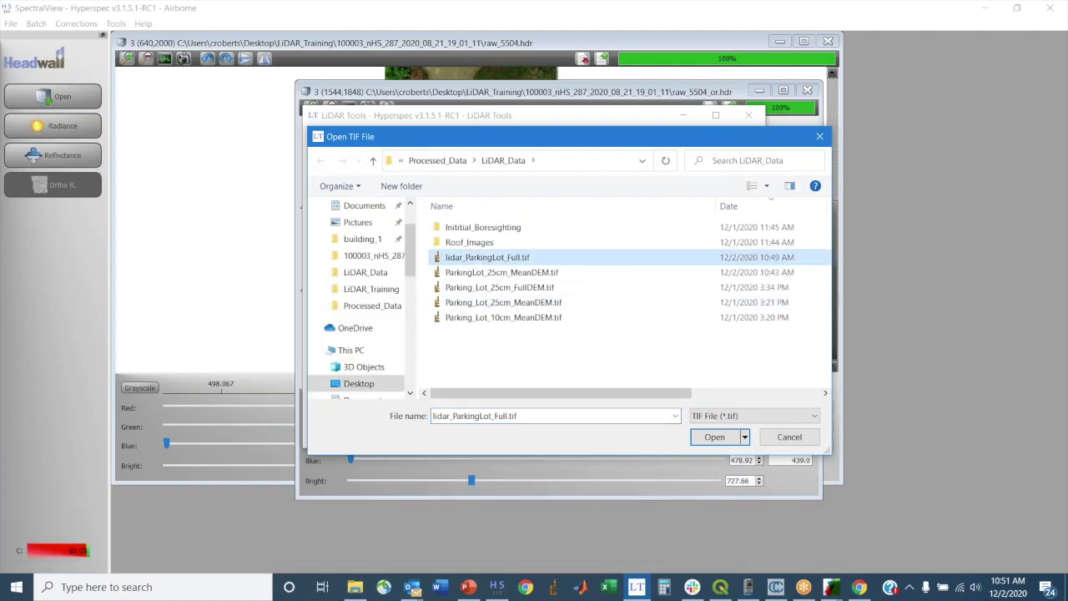
click(714, 437)
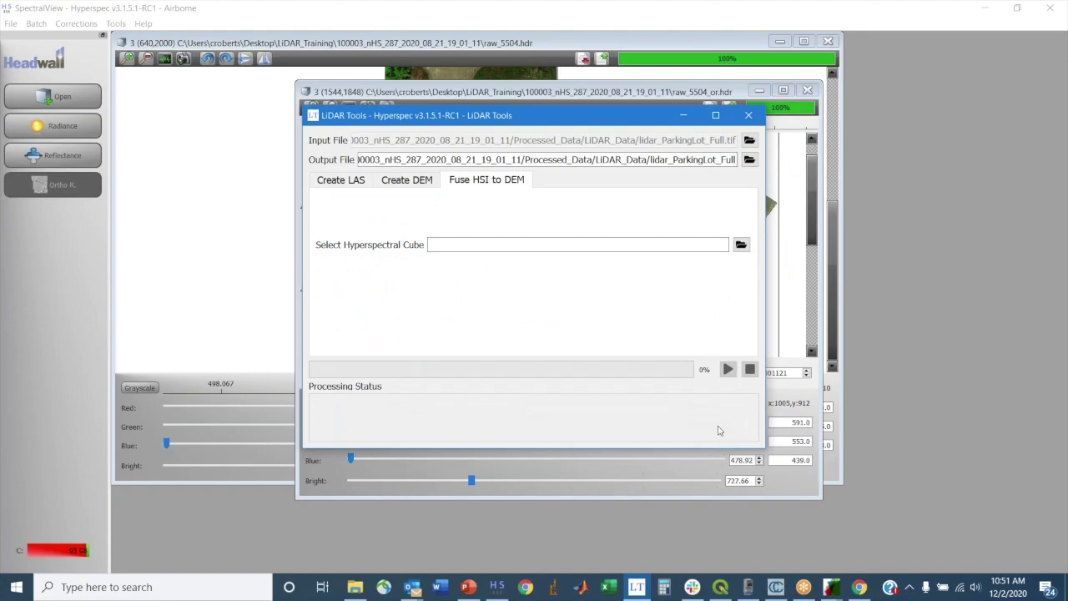
click(749, 160)
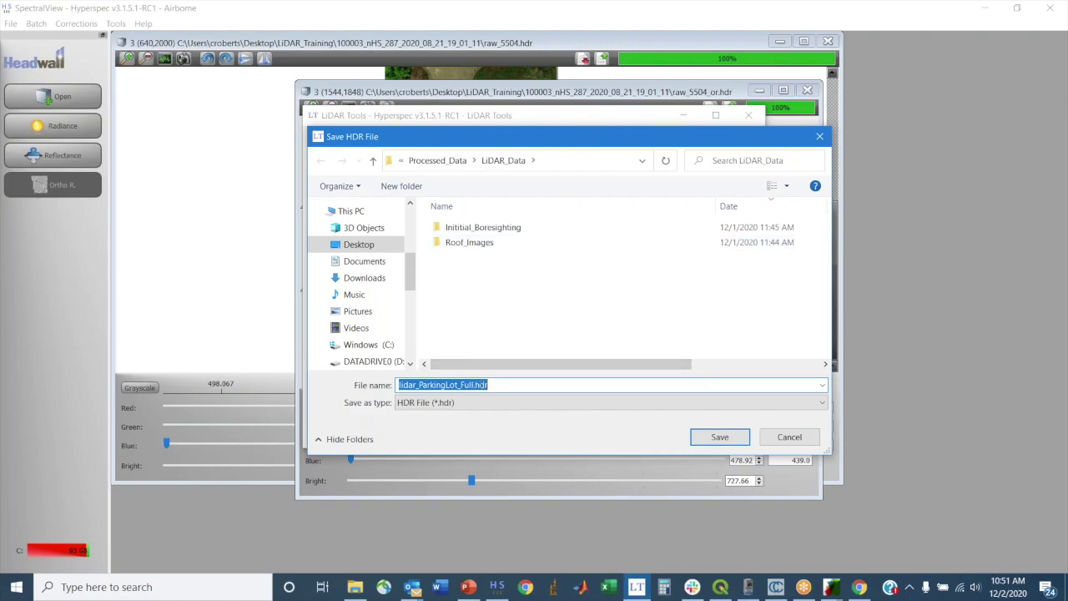
click(481, 385)
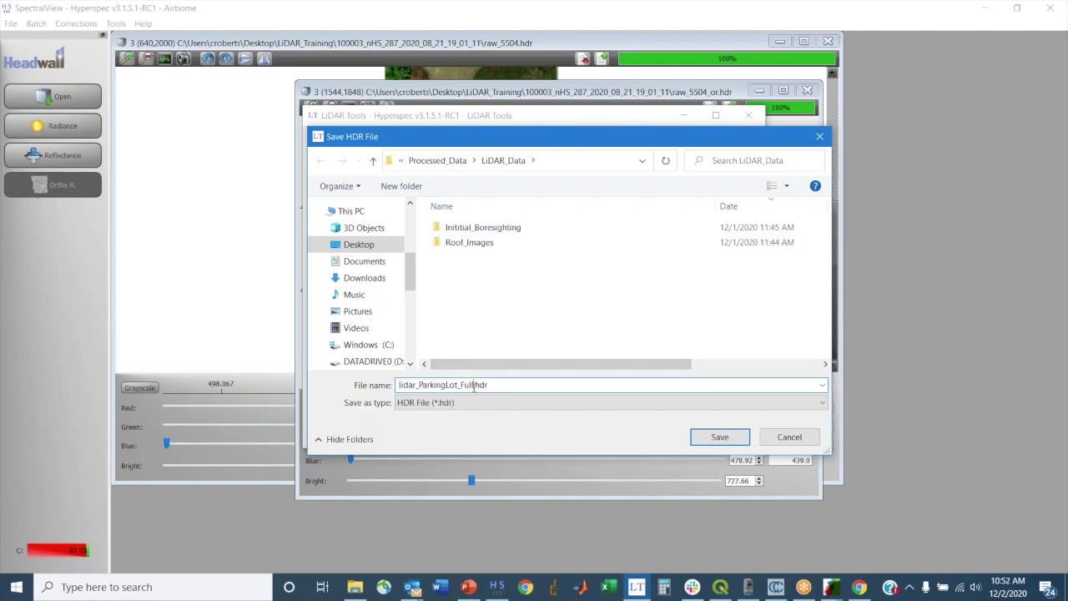
text(_PlusHSI)
click(719, 437)
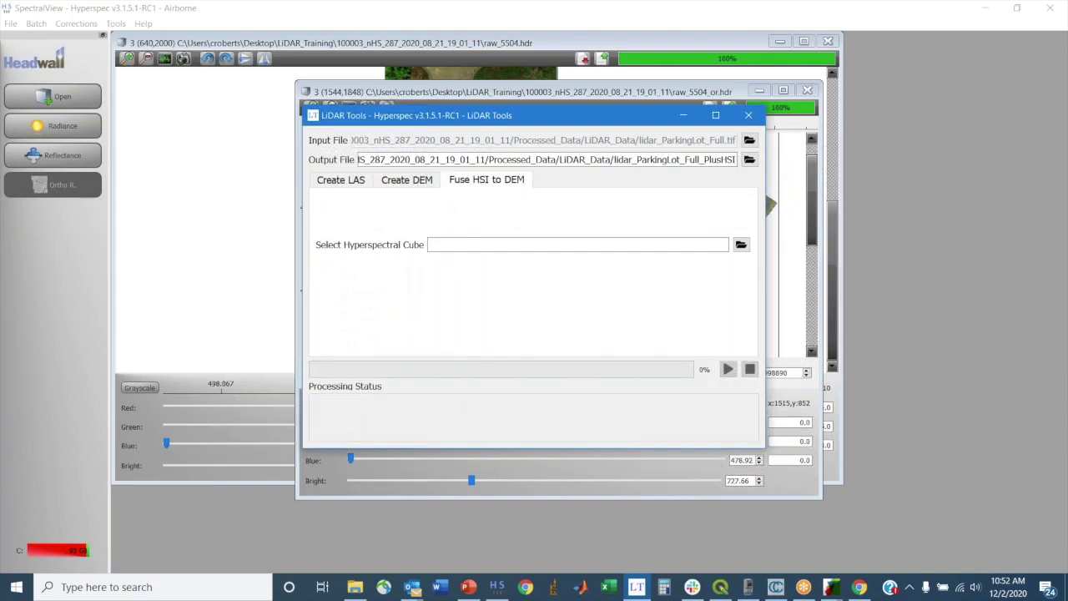
- Select raw_5504_or.hdr from the 100003_nHS_287_2020_08_21_19_01_11 folder as the hyperspectral cube and run the fusion
click(741, 244)
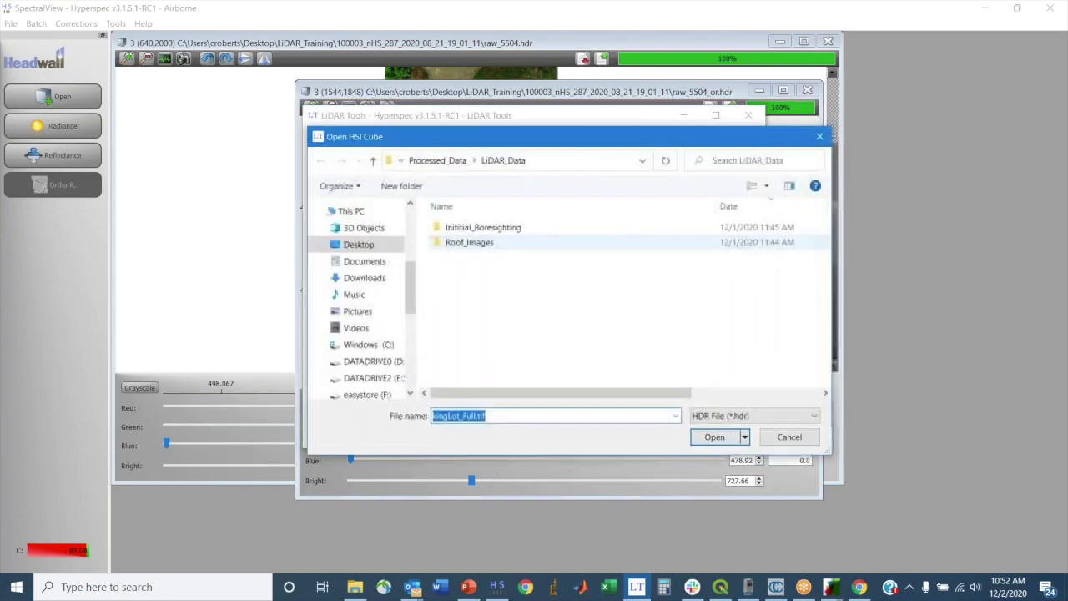
click(451, 162)
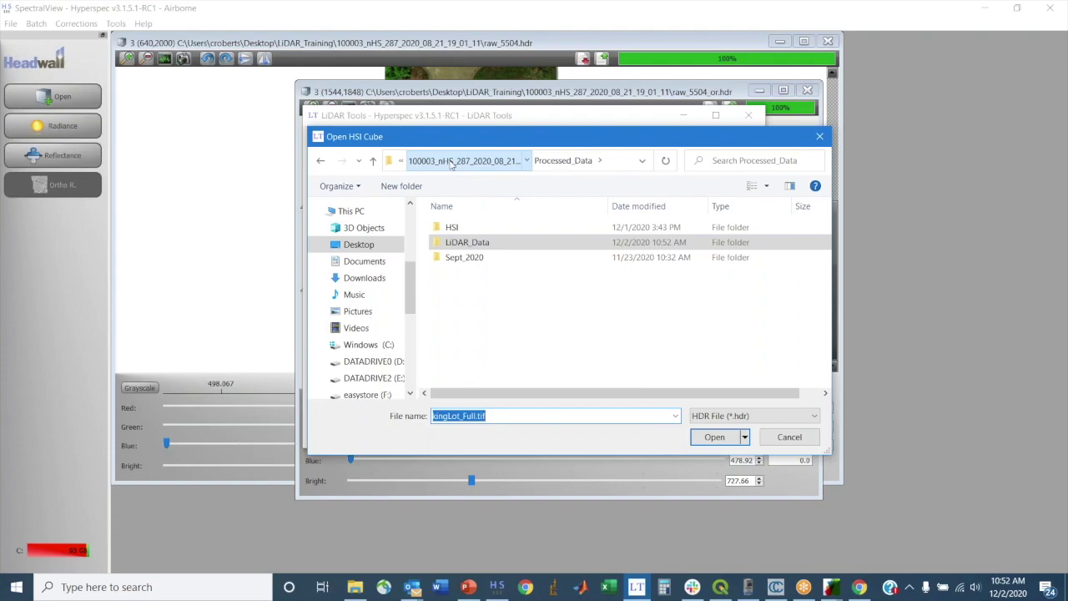
click(463, 160)
click(479, 275)
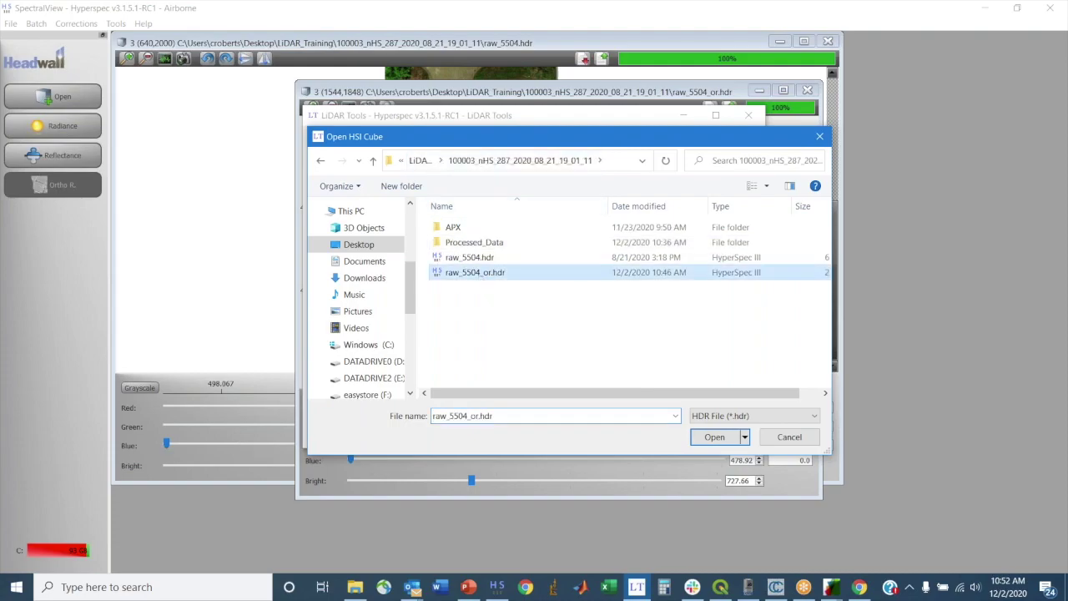
click(714, 436)
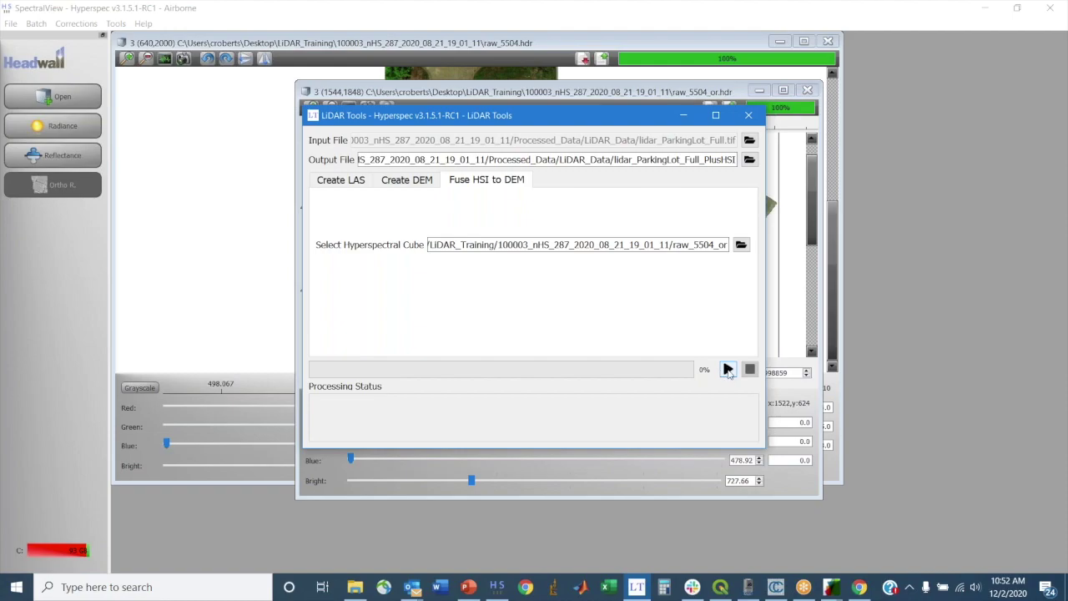
click(727, 369)
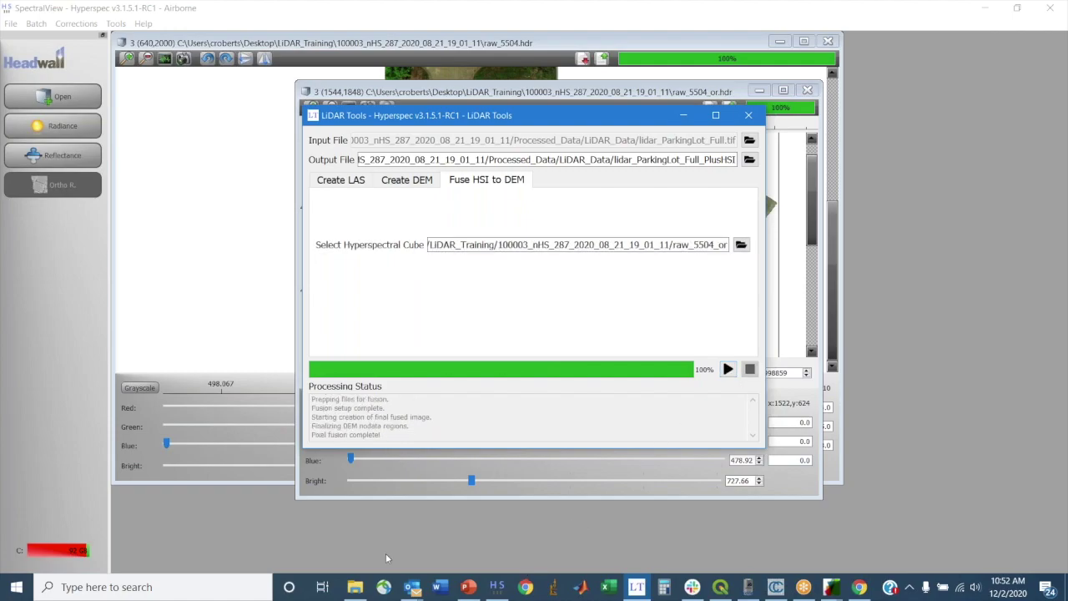
- Switch to File Explorer and open the LiDAR_Data folder inside Processed_Data of the 100003_nHS_287_2020_08_21_19_01_11 dataset
mouse_move(355, 587)
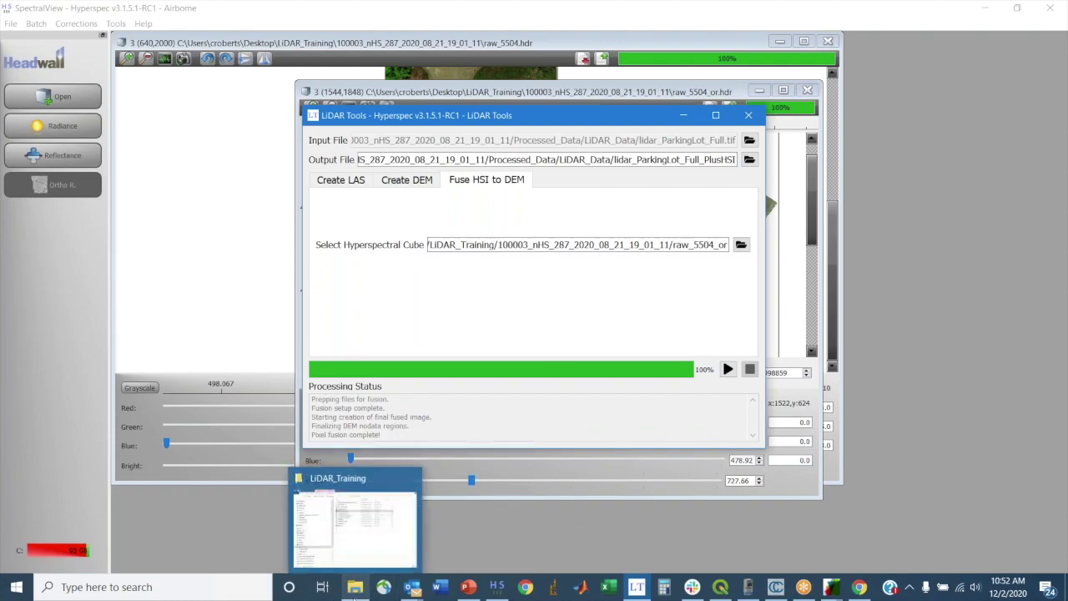
click(355, 588)
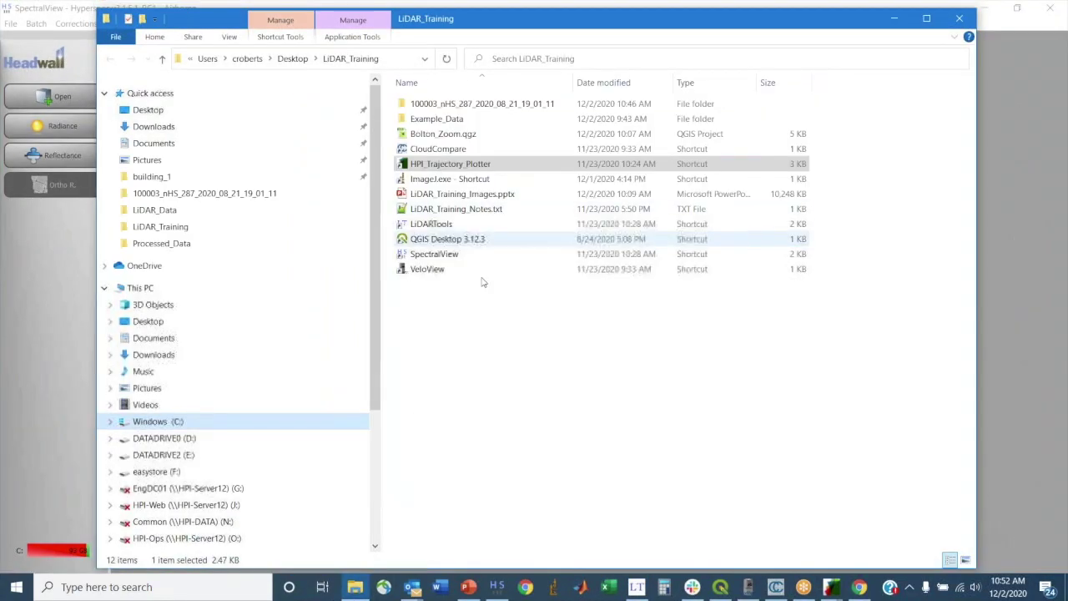
double_click(454, 103)
scroll(529, 226, down, 5)
scroll(518, 250, up, 5)
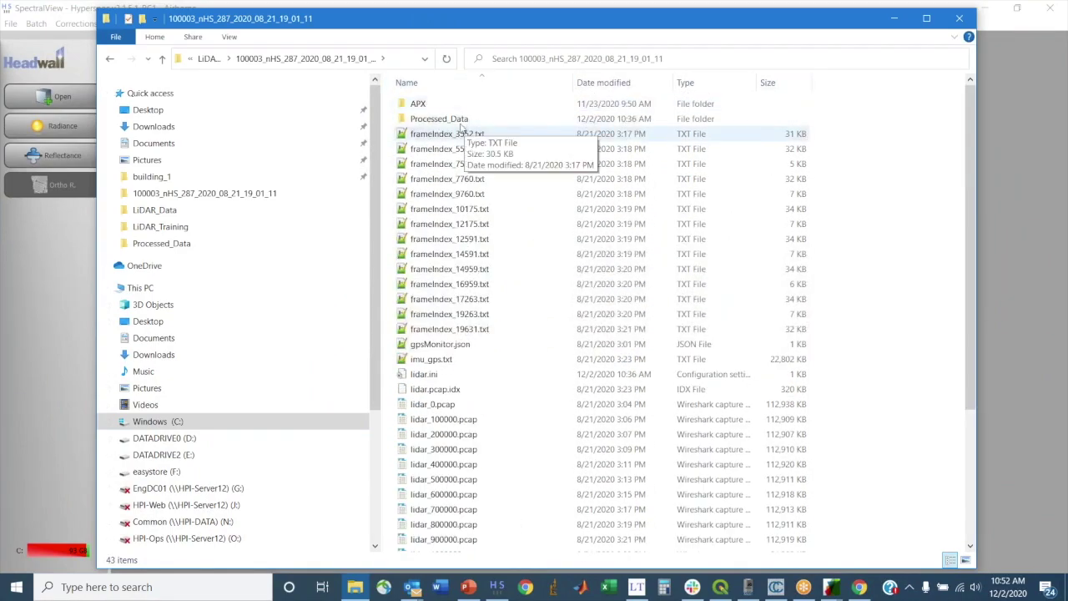
double_click(439, 119)
double_click(436, 118)
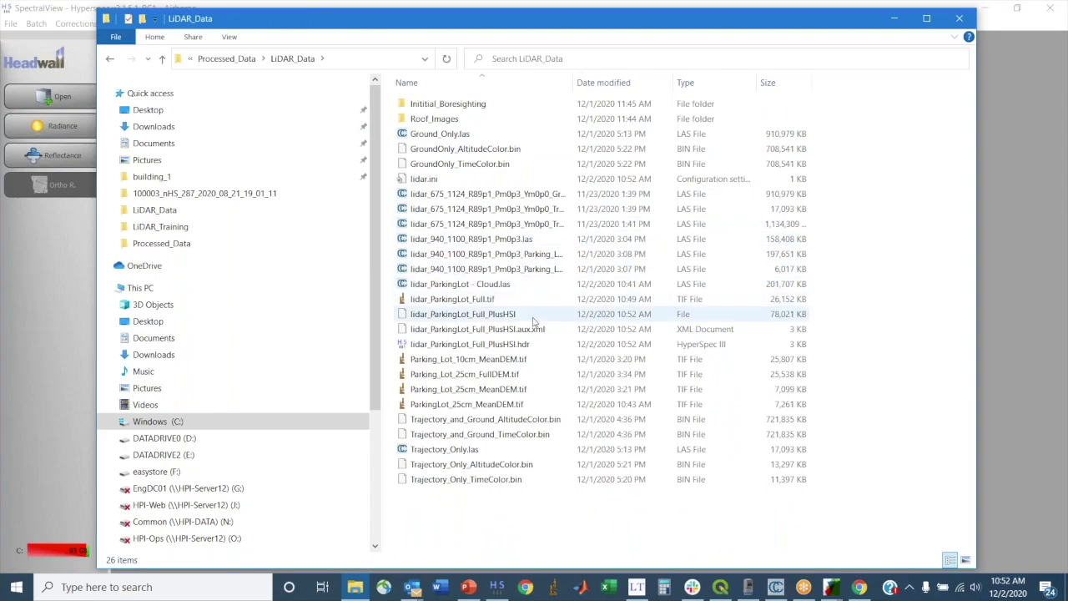
- Open lidar_ParkingLot_Full_PlusHSI.hdr in Notepad++, examine its band names and wavelengths, and minimize the editor
click(501, 344)
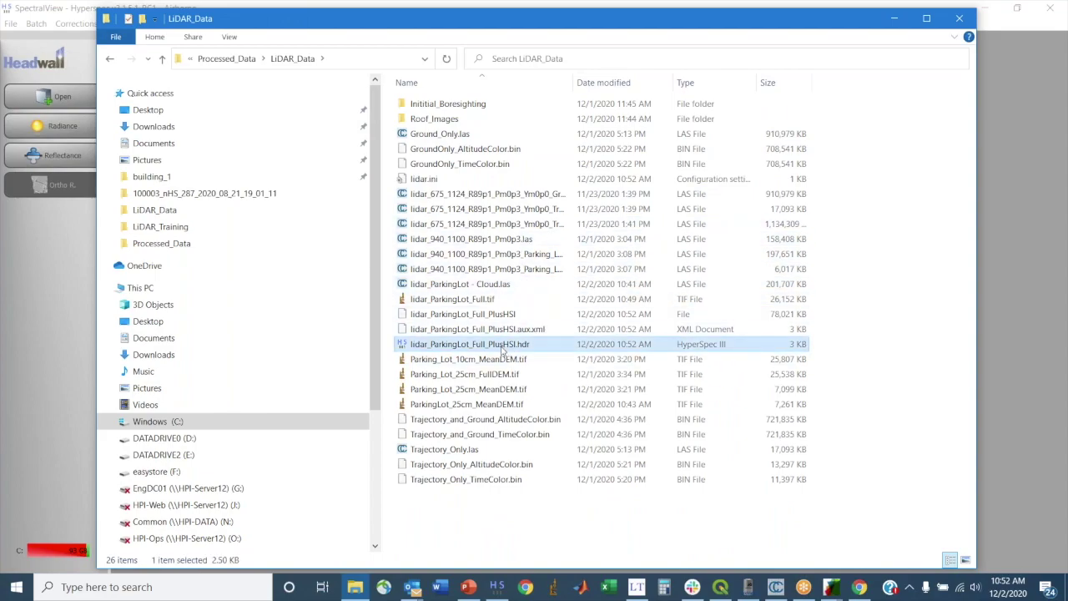
right_click(501, 351)
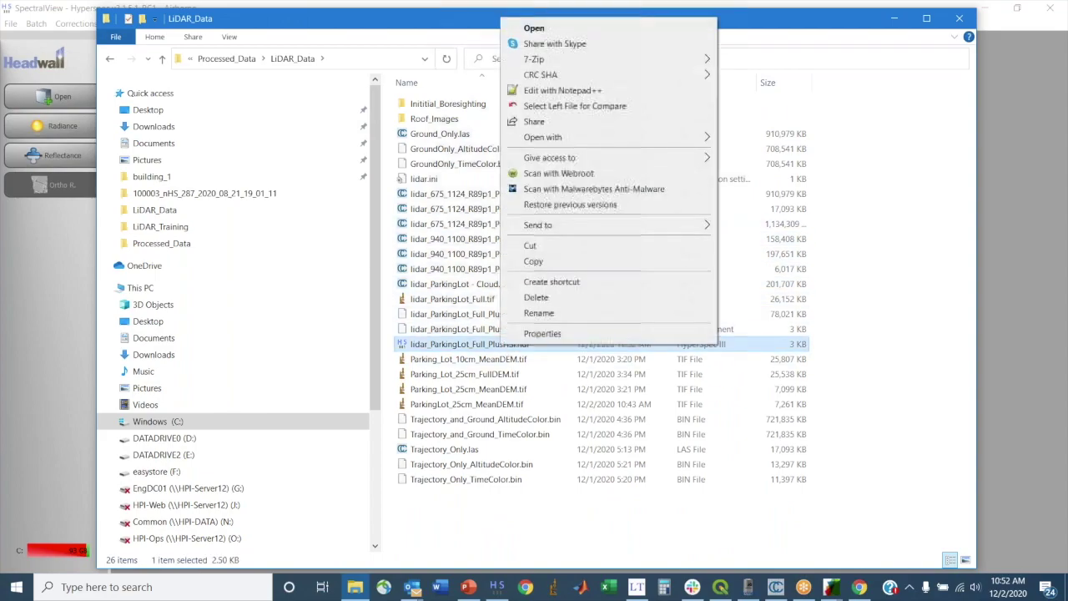
click(541, 91)
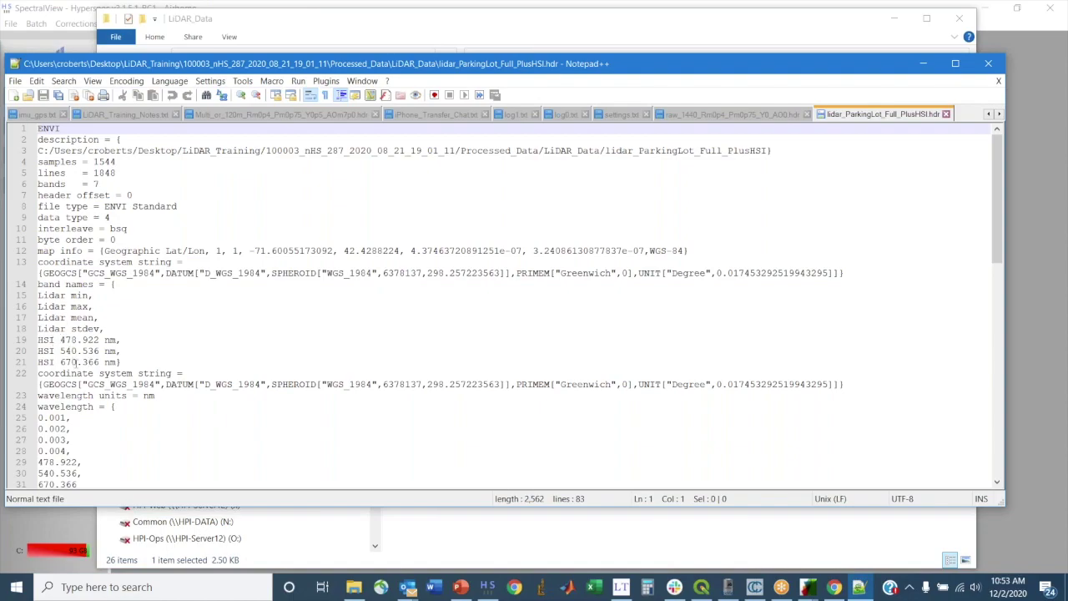
scroll(102, 402, down, 2)
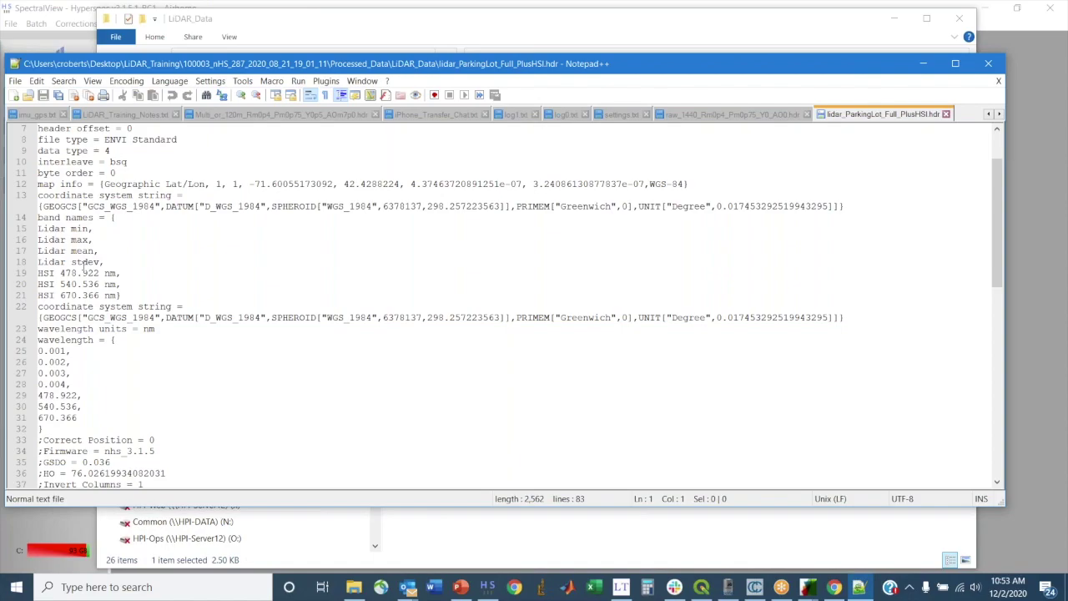
click(923, 64)
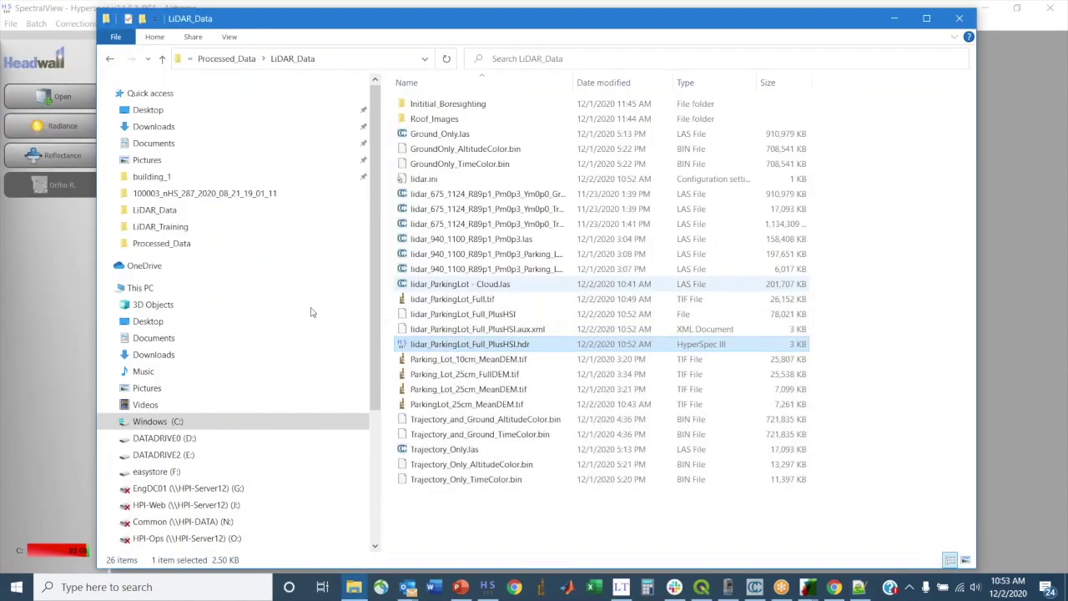
- Return to SpectralView and choose lidar_ParkingLot_Full_PlusHSI.hdr from Processed_Data/LiDAR_Data as the cube to open
click(46, 313)
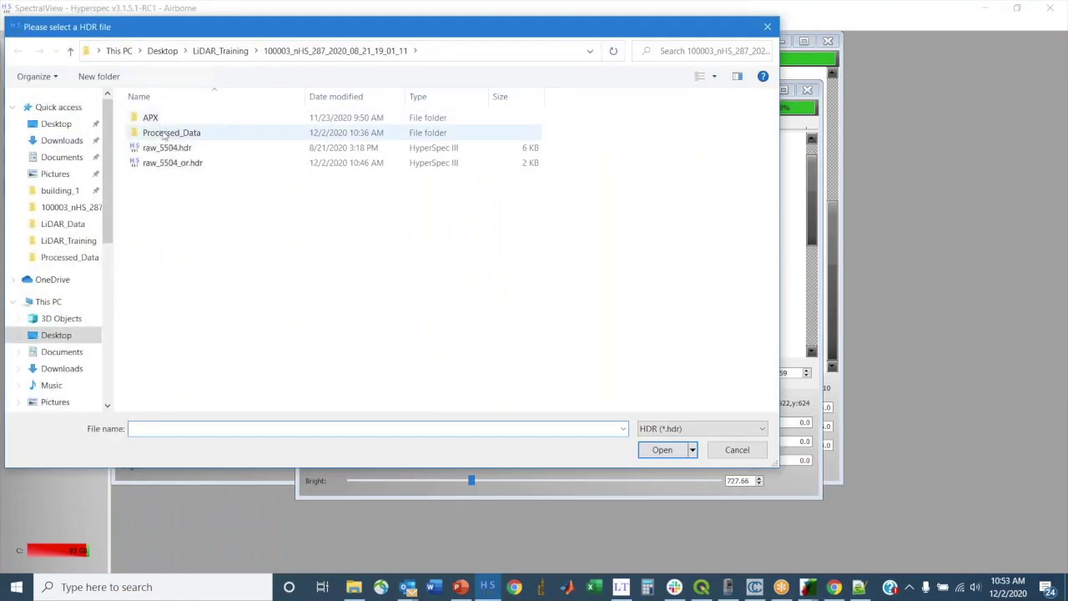
double_click(163, 132)
double_click(164, 133)
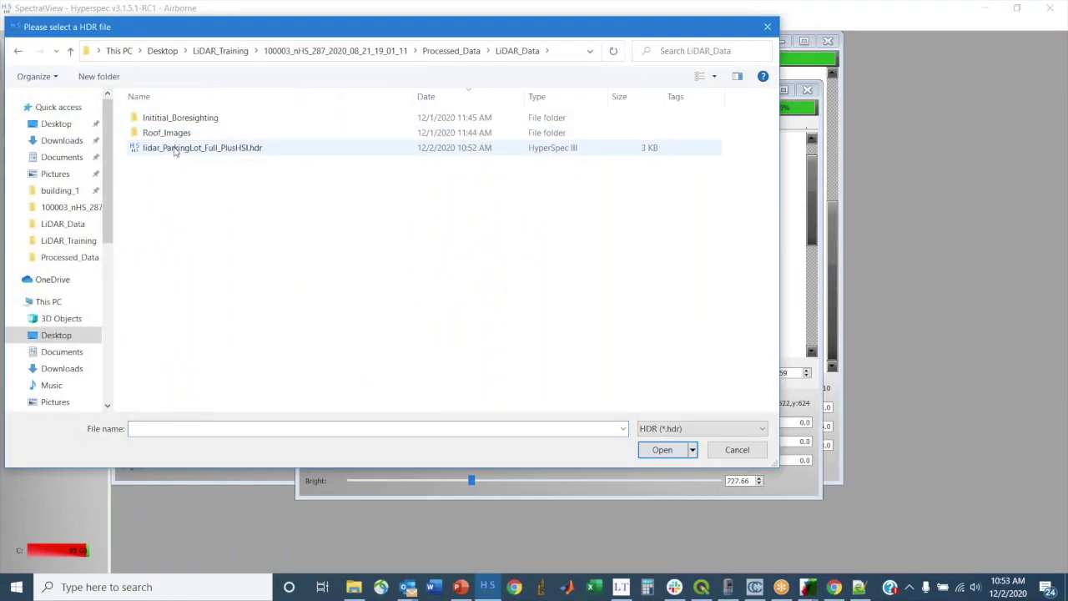
click(176, 149)
click(662, 450)
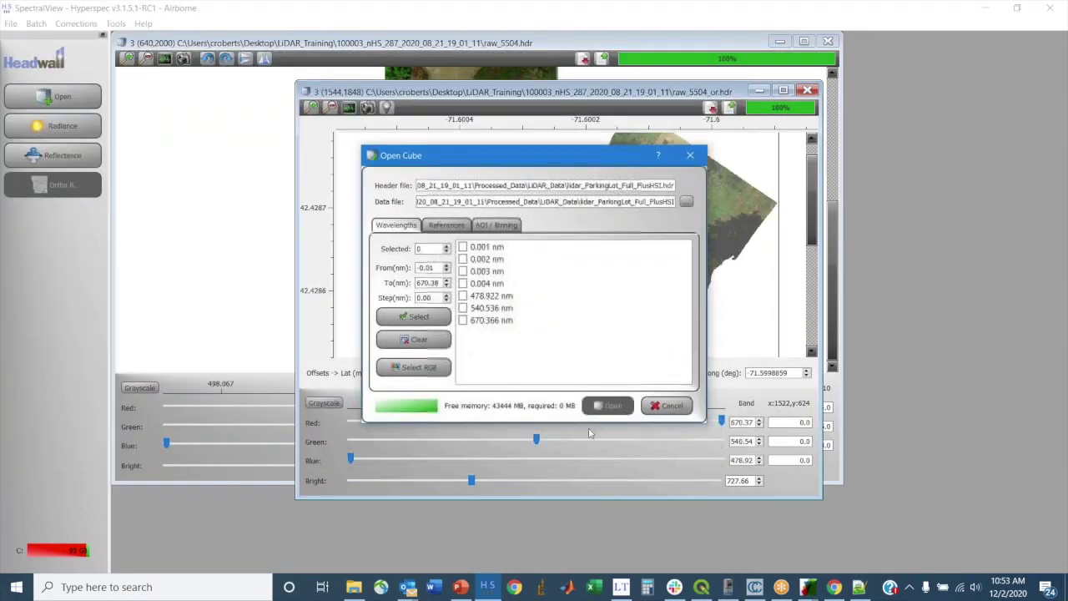
- Load the fused cube with all seven wavelengths selected, then move its image window over the others and make it taller
click(415, 317)
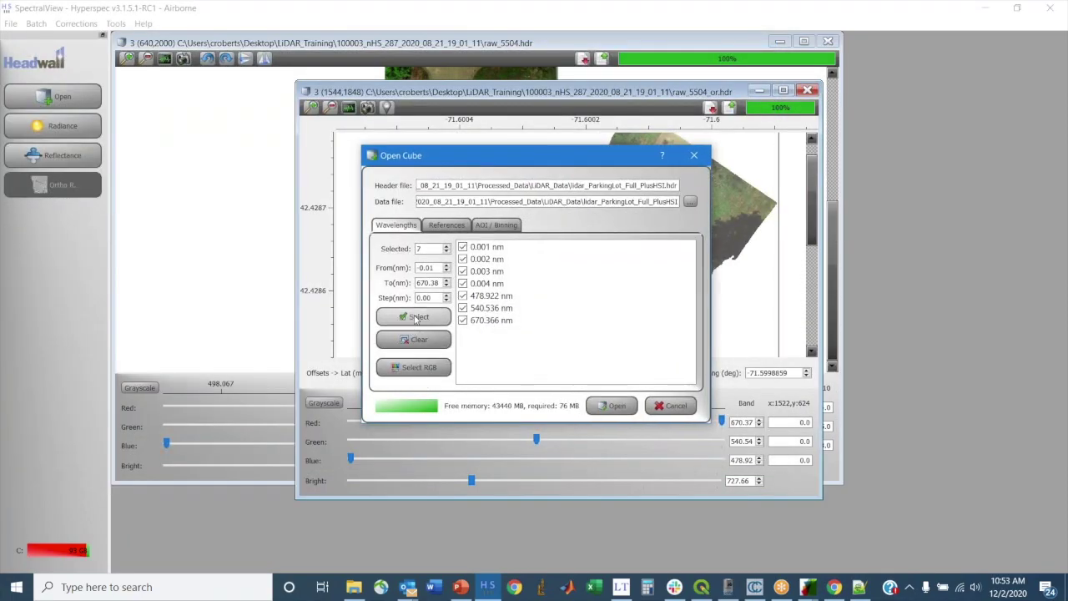
click(613, 405)
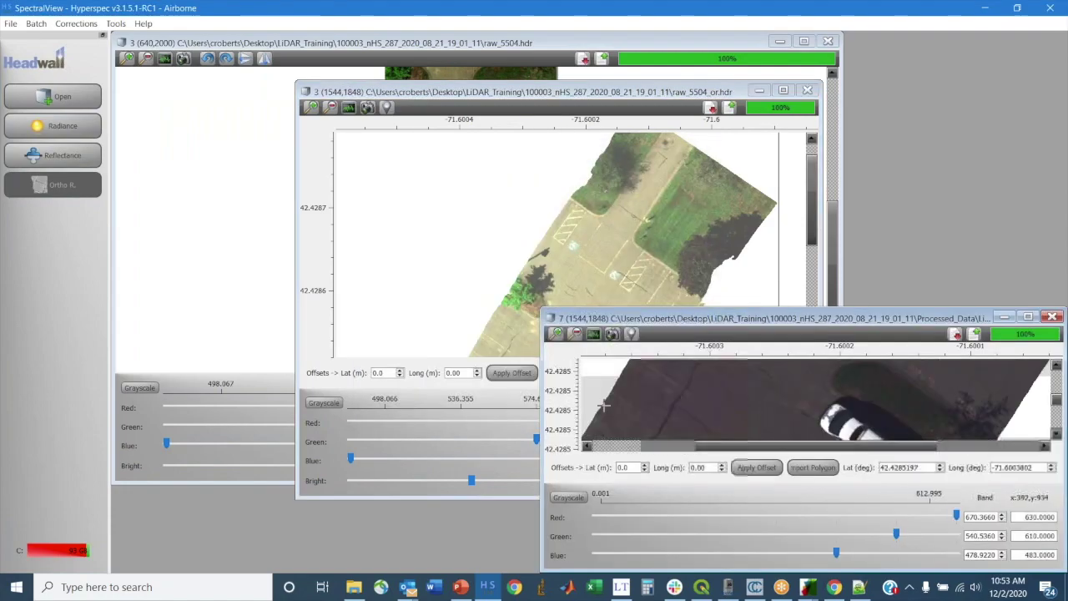
drag(714, 315, 352, 101)
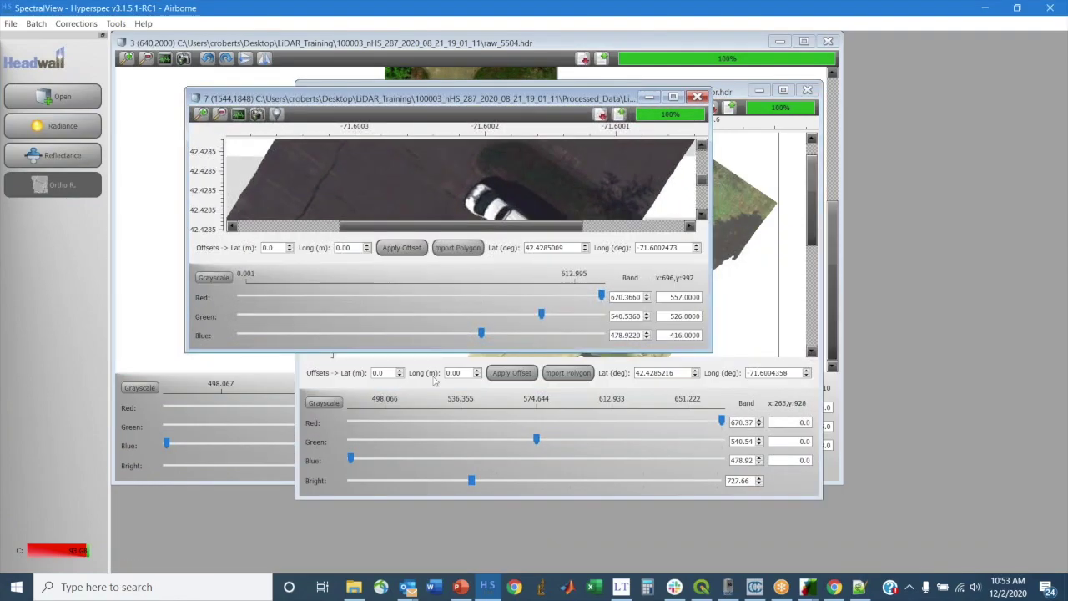
drag(437, 351, 436, 573)
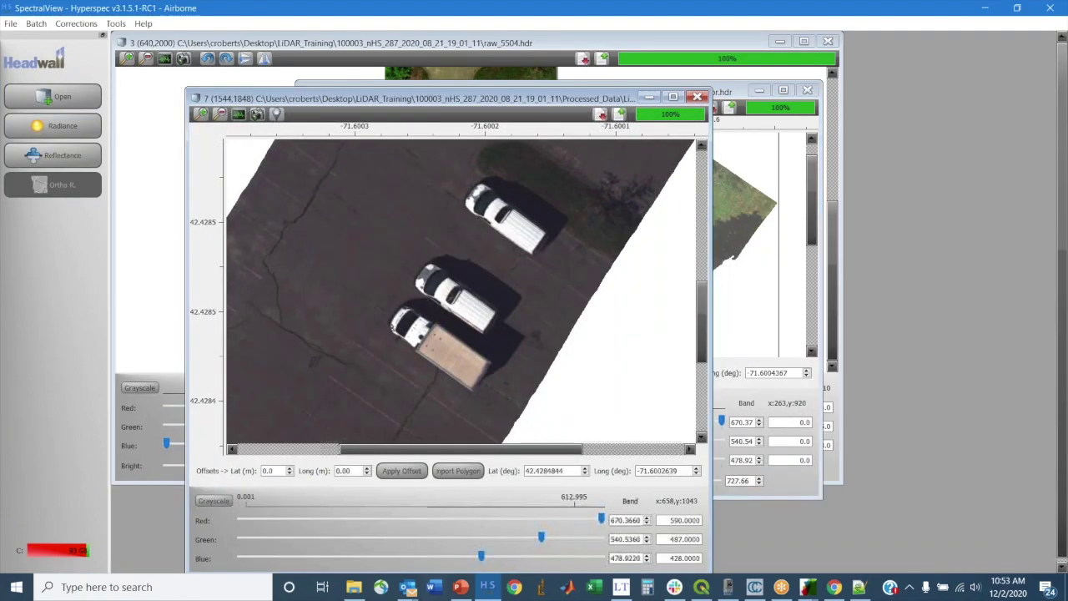
- Assign the 0.0040 band to the fused cube's red channel and examine the vans and trees across the parking lot
drag(397, 88, 397, 16)
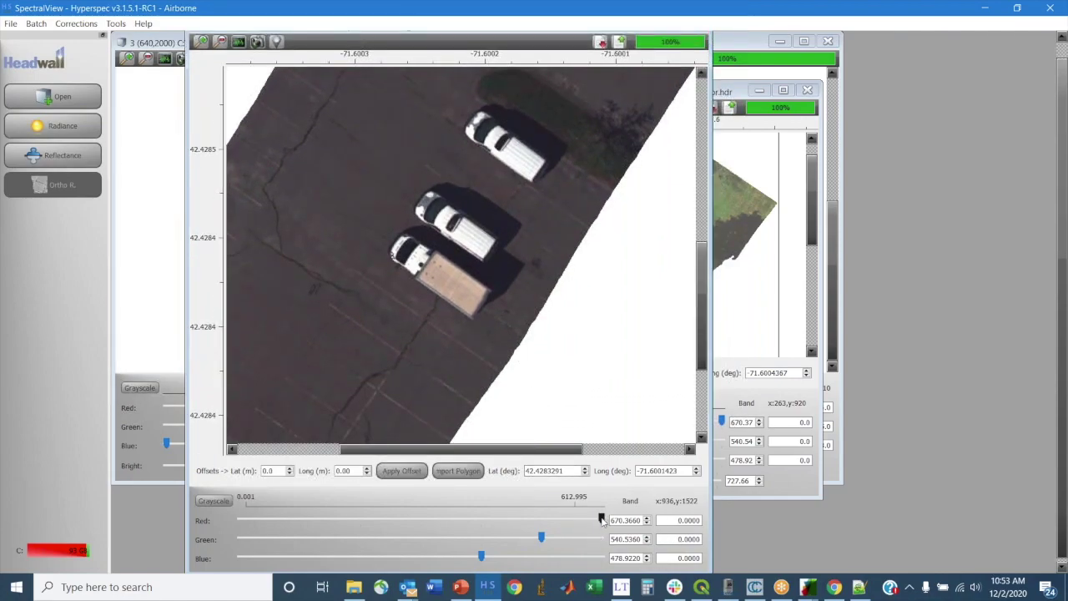
drag(602, 520, 446, 534)
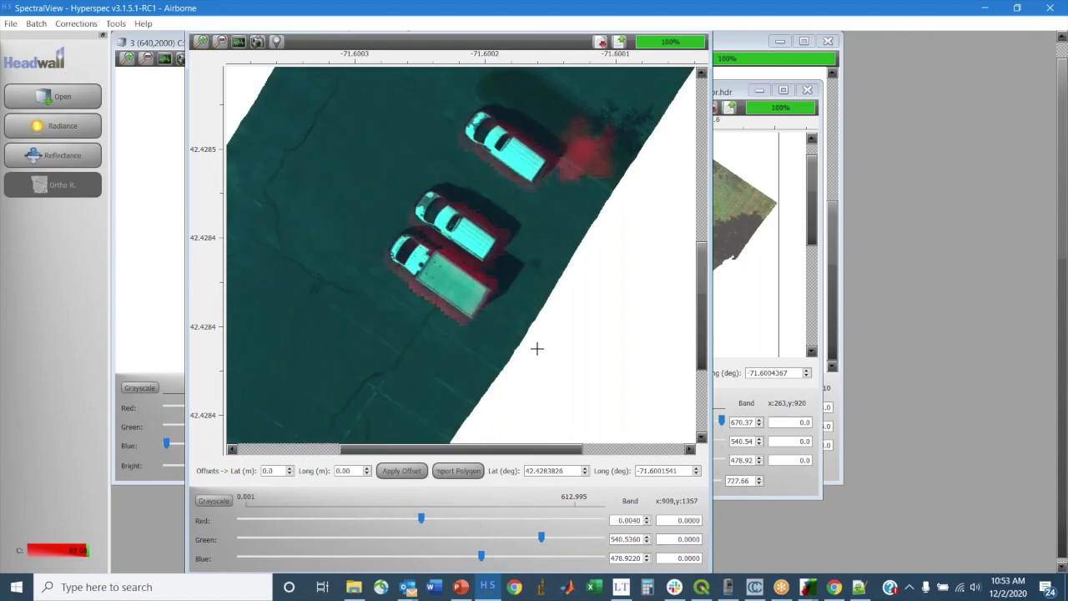
scroll(537, 349, up, 2)
drag(488, 448, 558, 448)
scroll(548, 350, up, 1)
scroll(548, 350, down, 3)
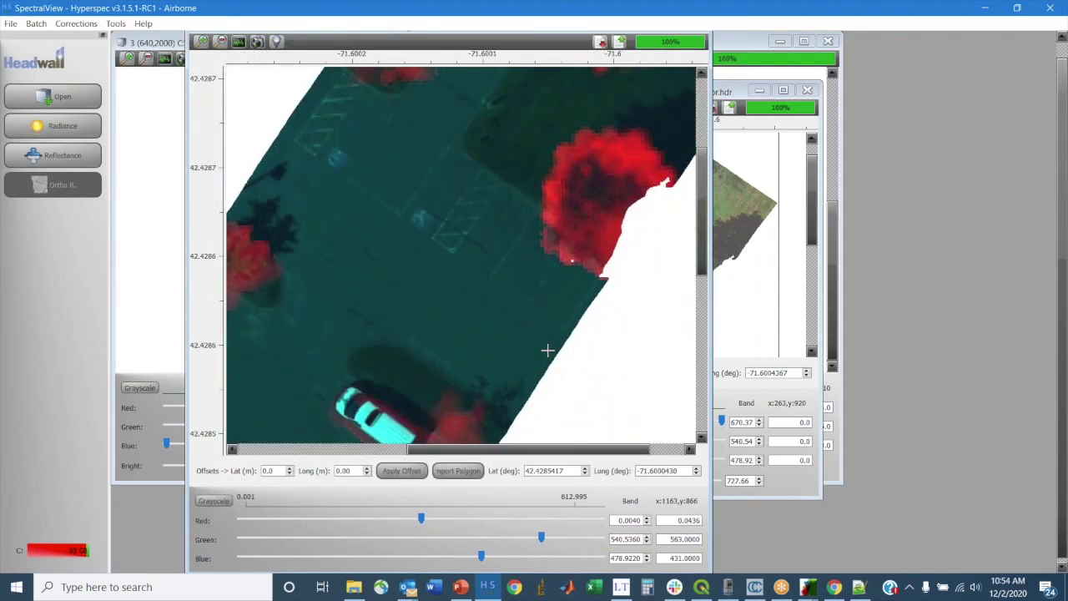
ctrl+scroll(534, 378, down, 3)
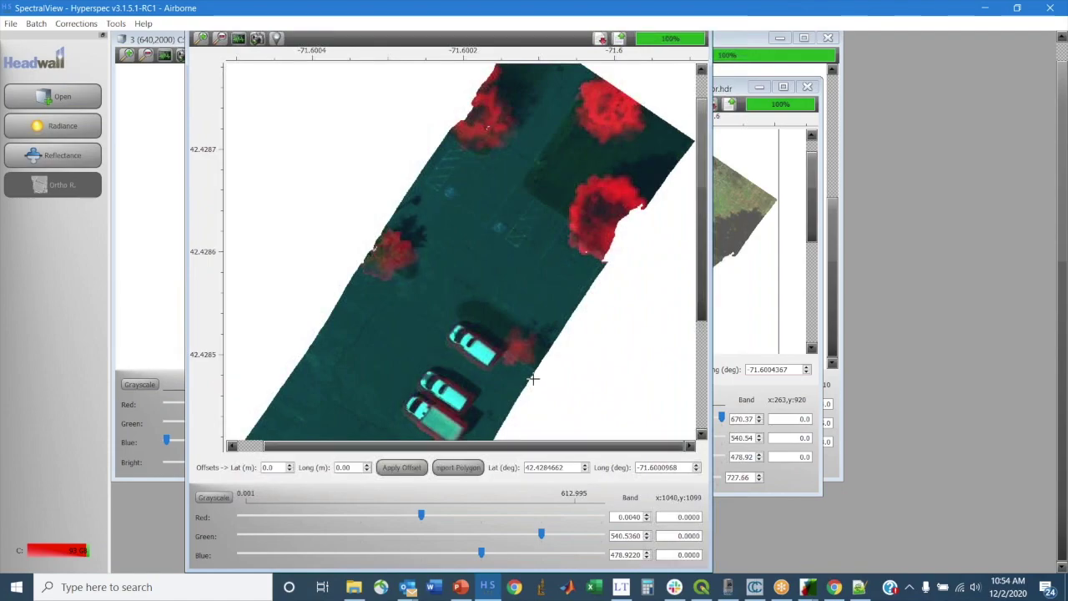
scroll(533, 380, down, 1)
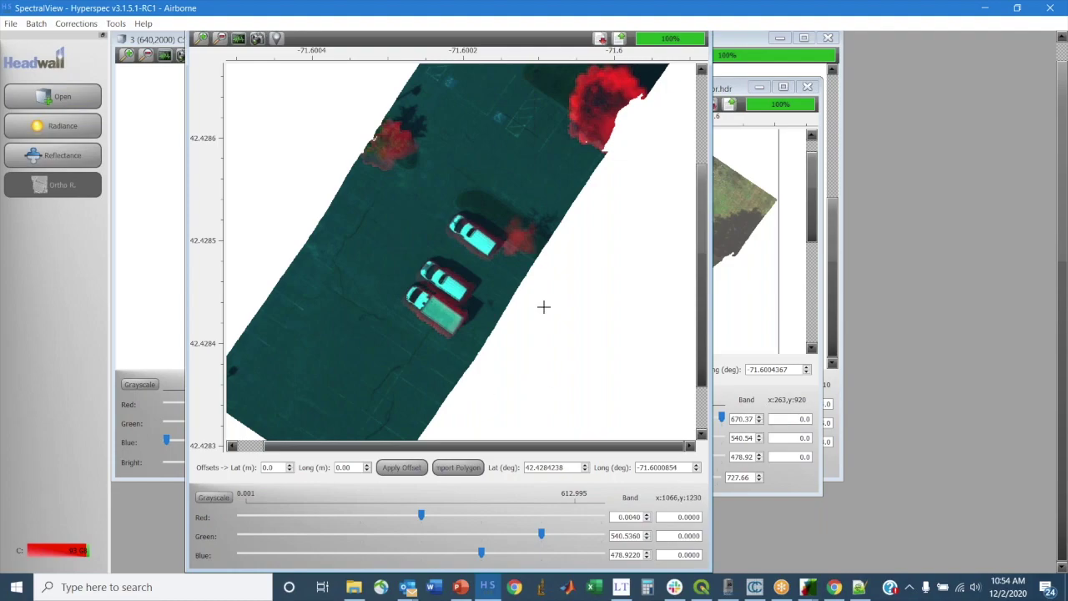
- Display the fused cube in grayscale and compare its 0.0040, 0.0030 and 0.0010 bands
click(212, 497)
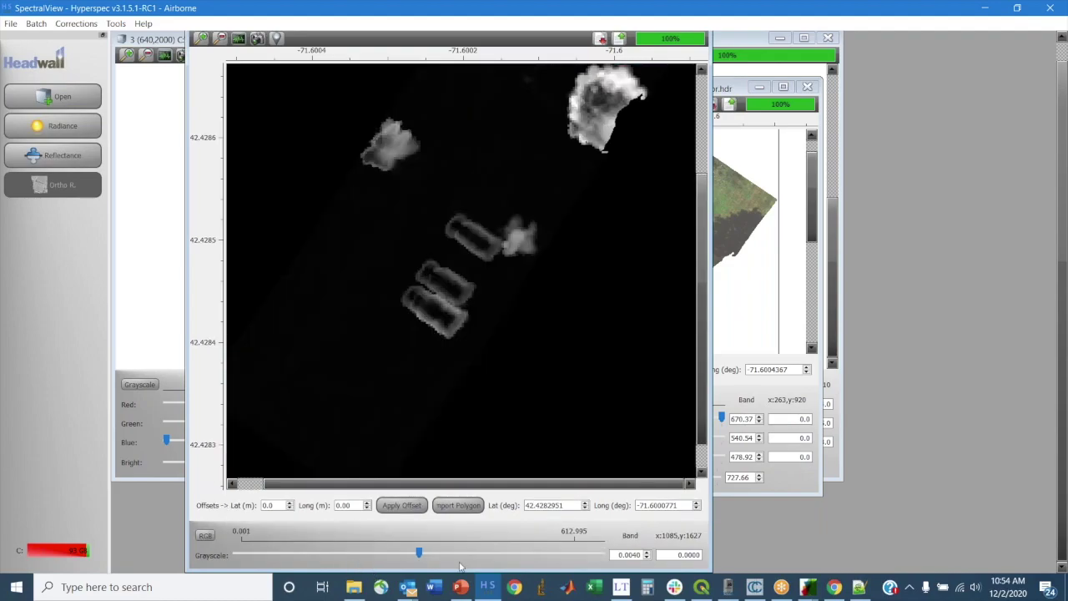
drag(420, 555, 380, 551)
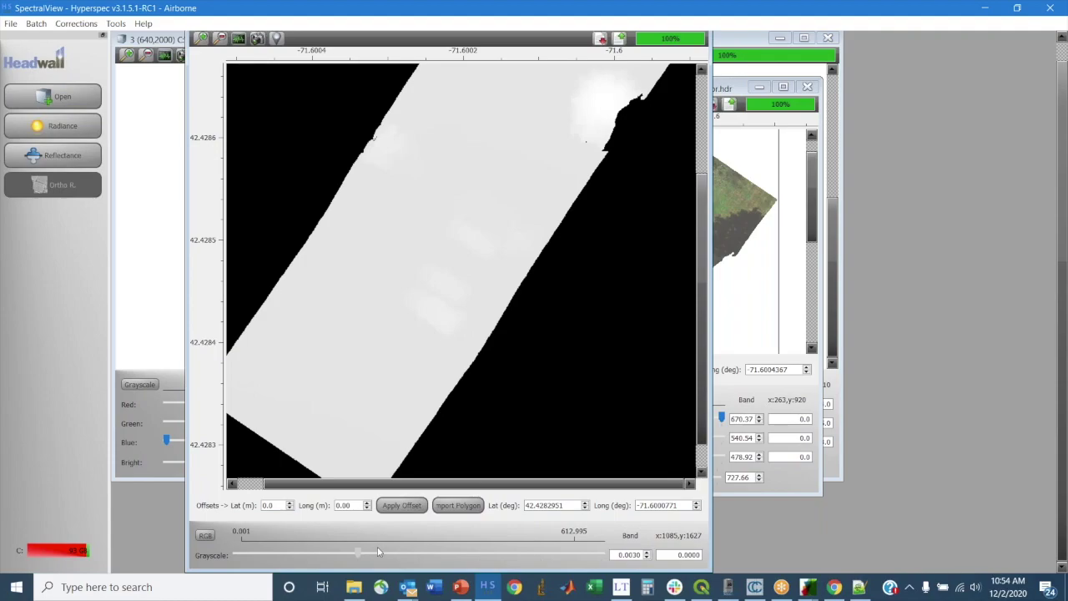
drag(332, 552, 264, 557)
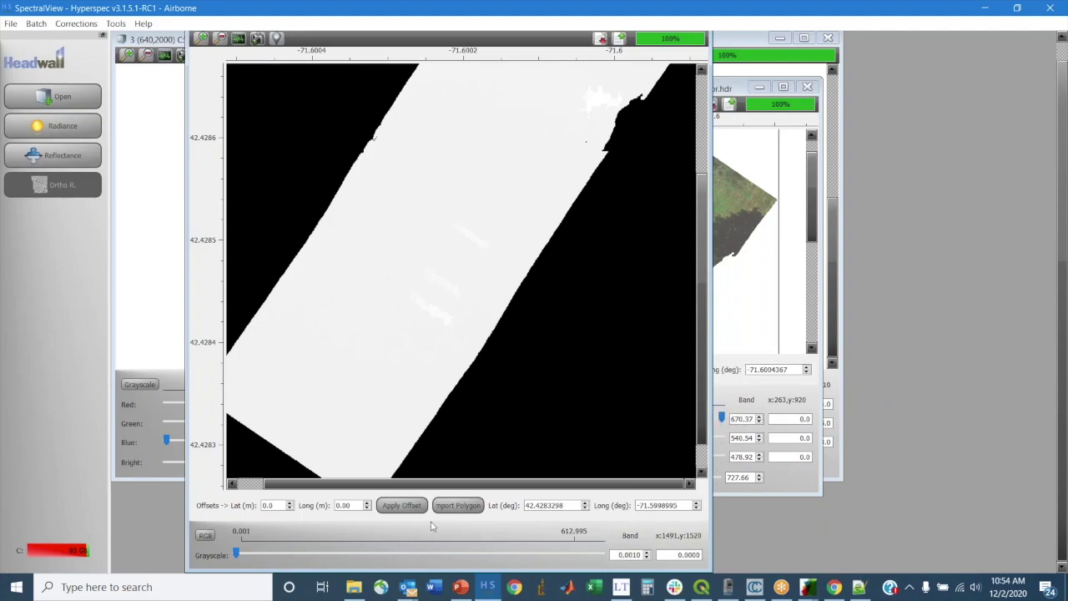
- Return the fused cube to RGB display and set its red channel to the 0.0040 band
click(204, 535)
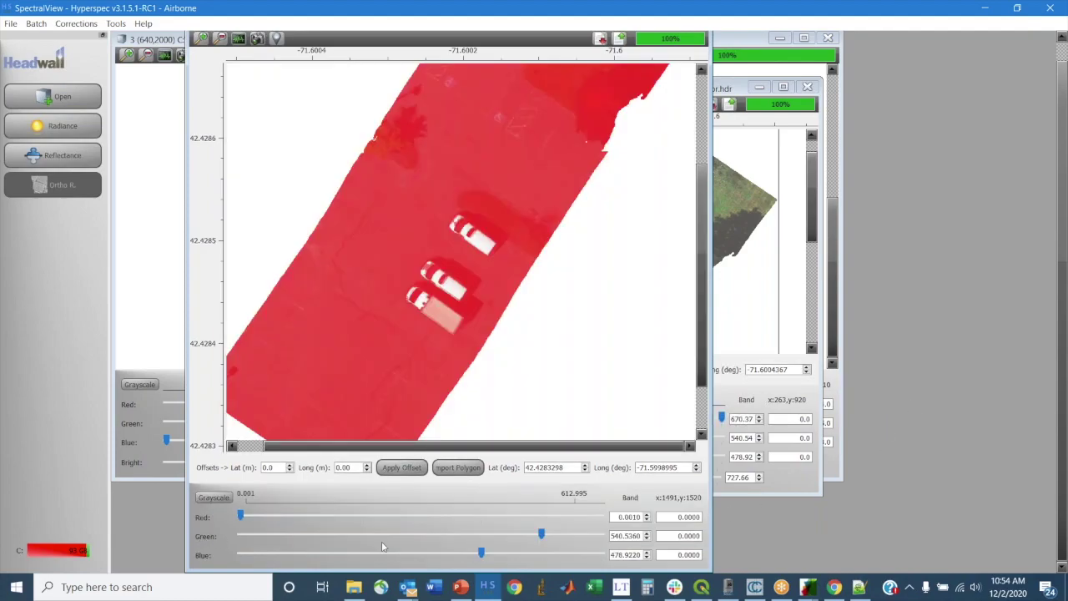
drag(240, 517, 438, 511)
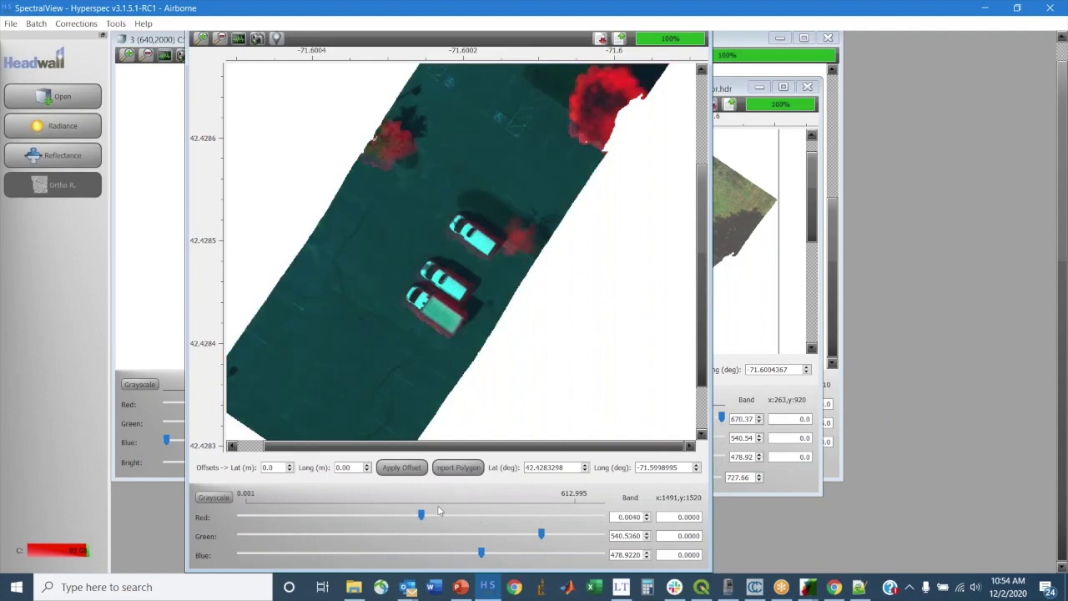